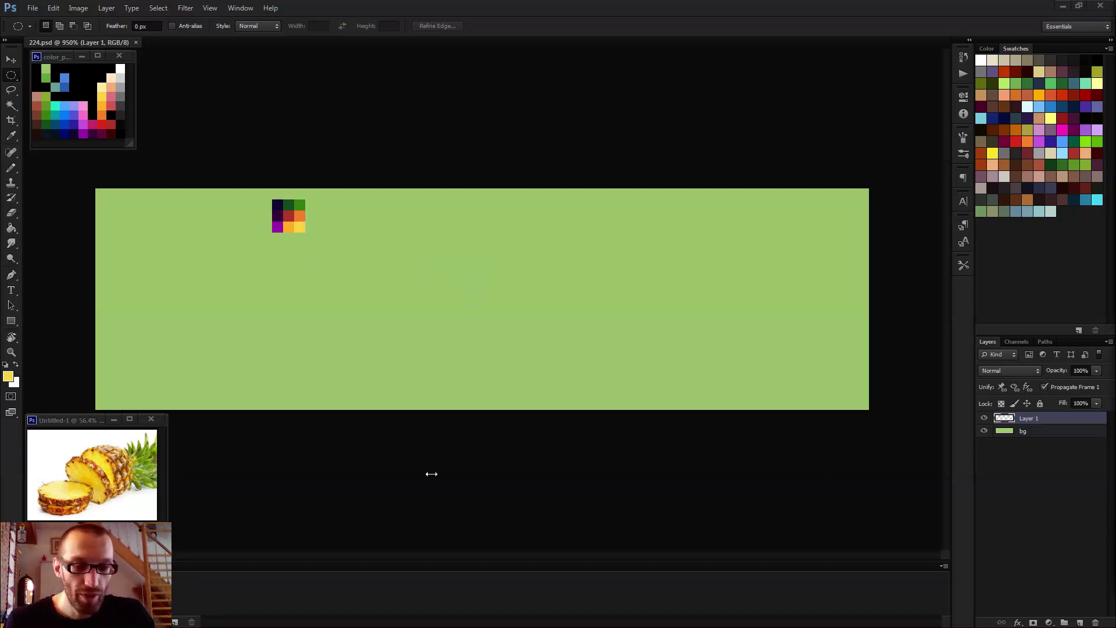
# - Pencil a short curved stem near the canvas centre in dark purple edged with dark green
pyautogui.press('b')
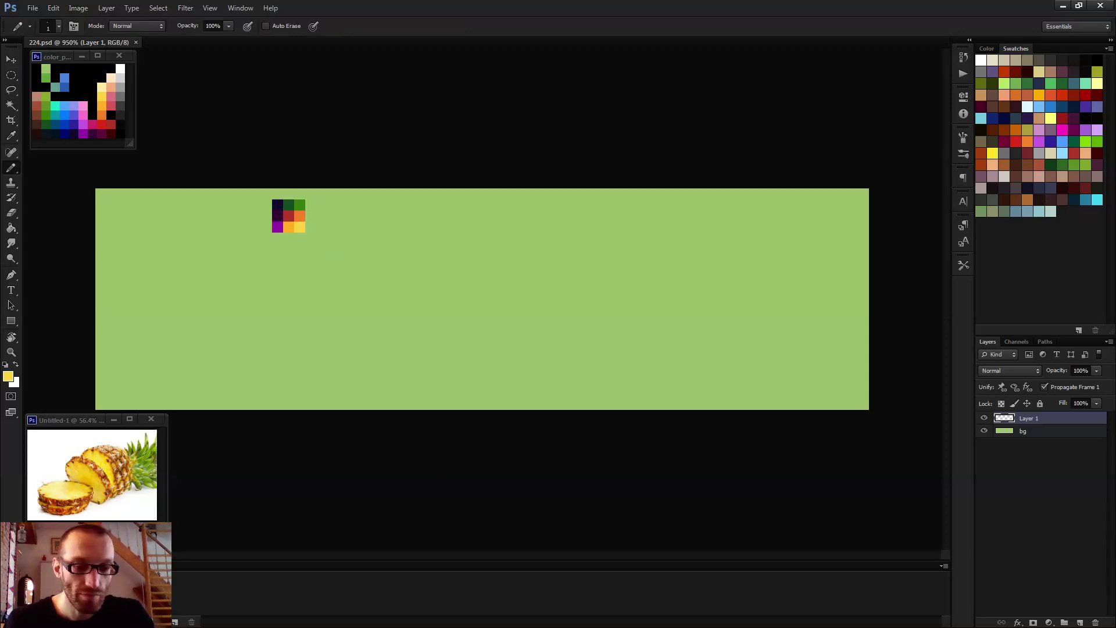
pyautogui.hotkey('ctrl', '+')
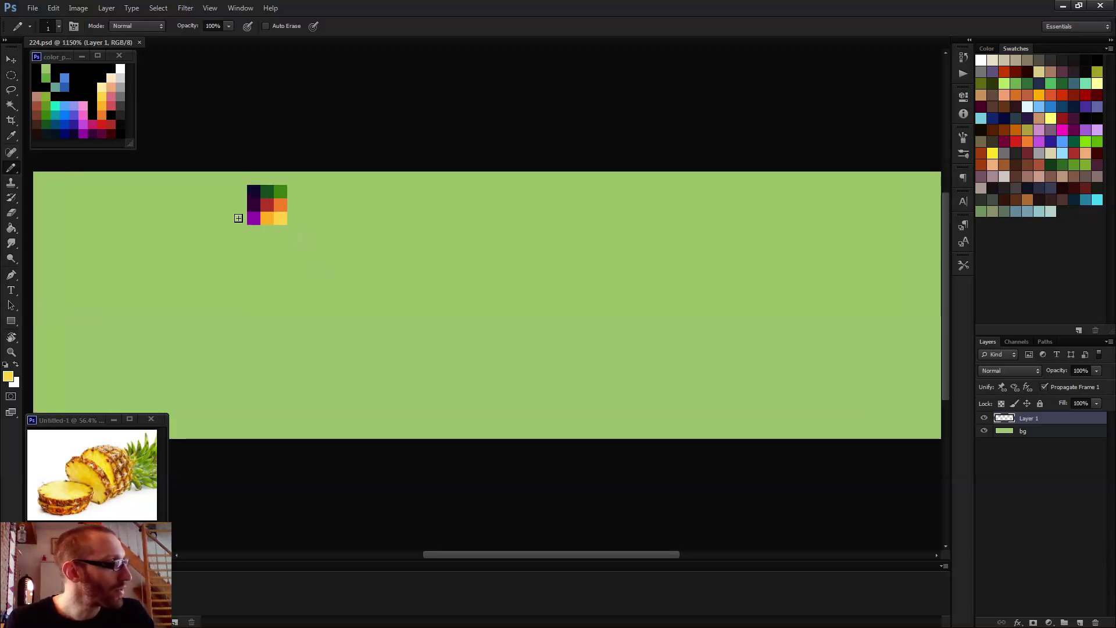
pyautogui.keyDown('alt'); pyautogui.click(259, 191); pyautogui.keyUp('alt')
pyautogui.moveTo(441, 279); pyautogui.dragTo(479, 257)
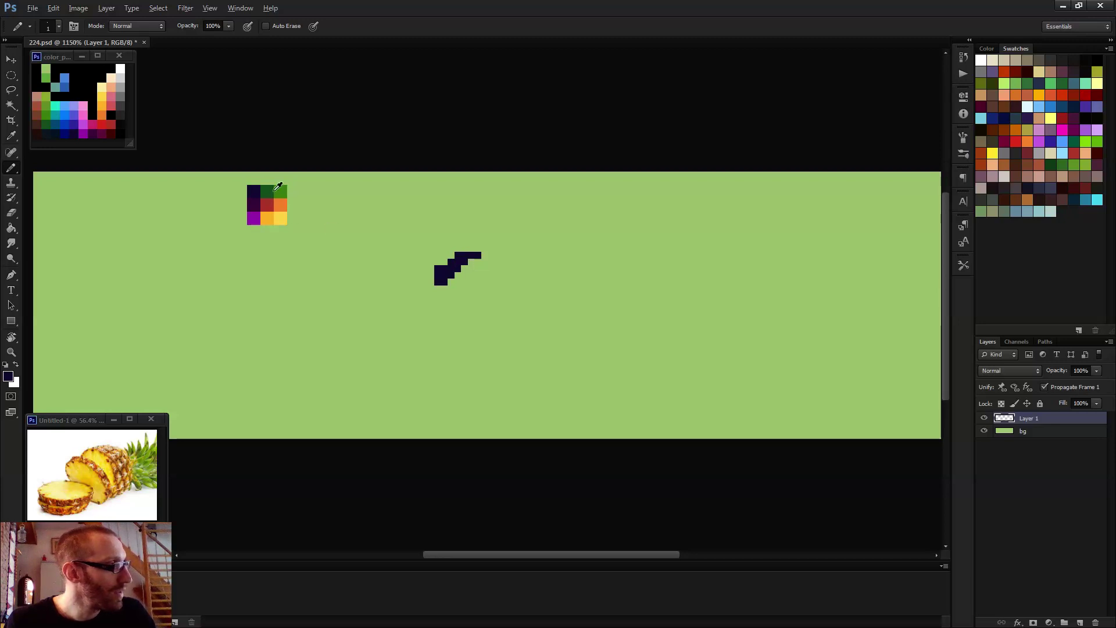
pyautogui.keyDown('alt'); pyautogui.click(271, 192); pyautogui.keyUp('alt')
pyautogui.moveTo(443, 276); pyautogui.dragTo(467, 259)
pyautogui.keyDown('alt'); pyautogui.click(281, 192); pyautogui.keyUp('alt')
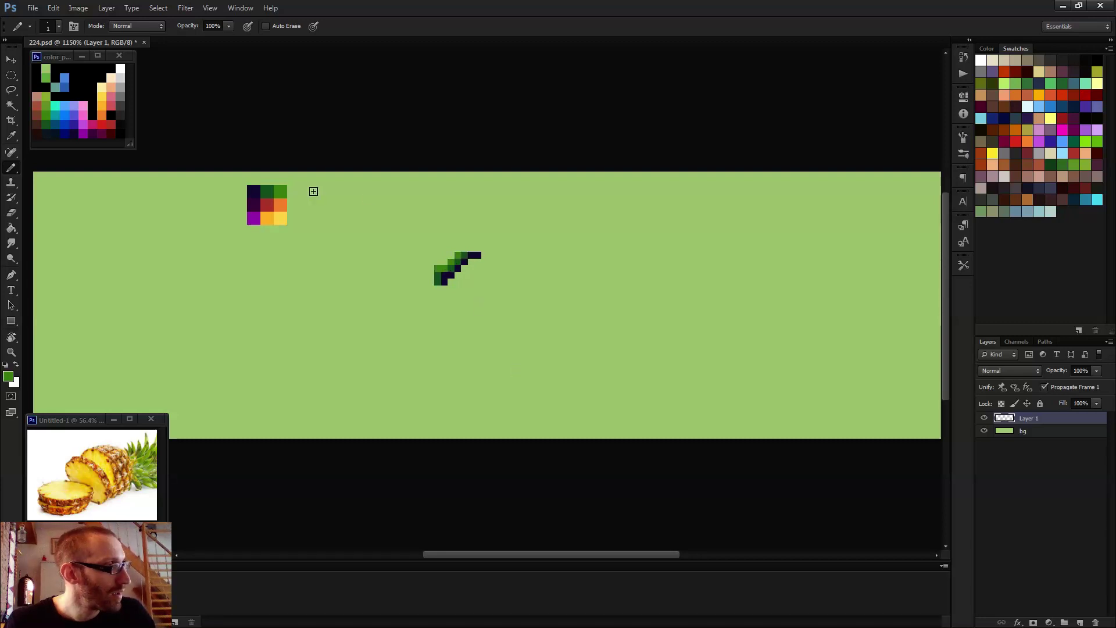
pyautogui.scroll(-1, 364, 230)
pyautogui.scroll(5, 317, 225)
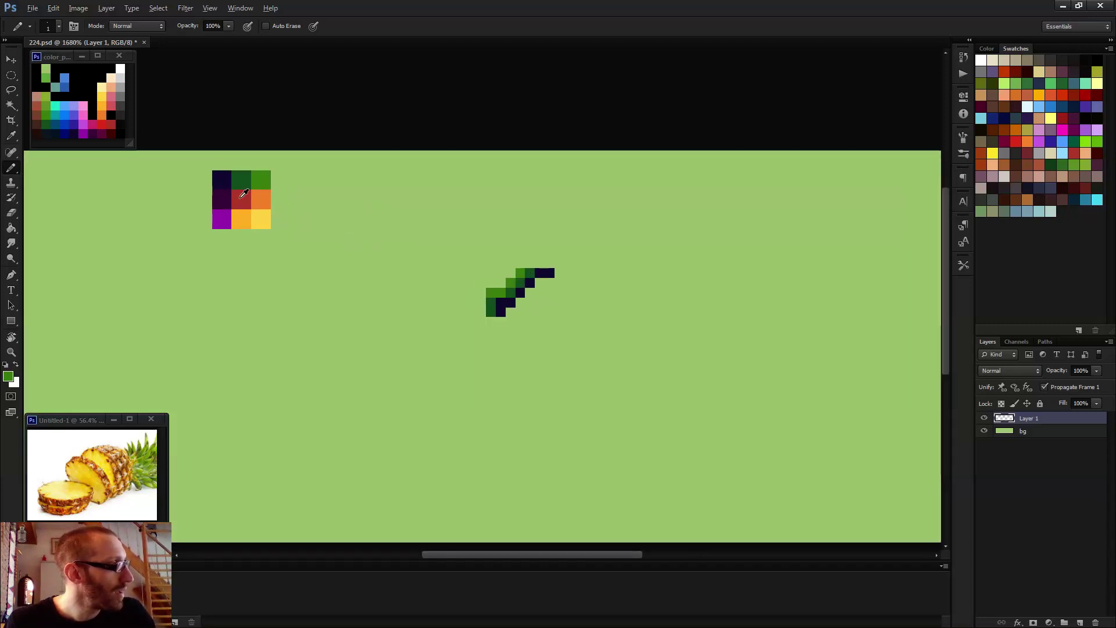
# - Fill a purple bulb below the stem and paint its left side red
pyautogui.keyDown('alt'); pyautogui.click(232, 207); pyautogui.keyUp('alt')
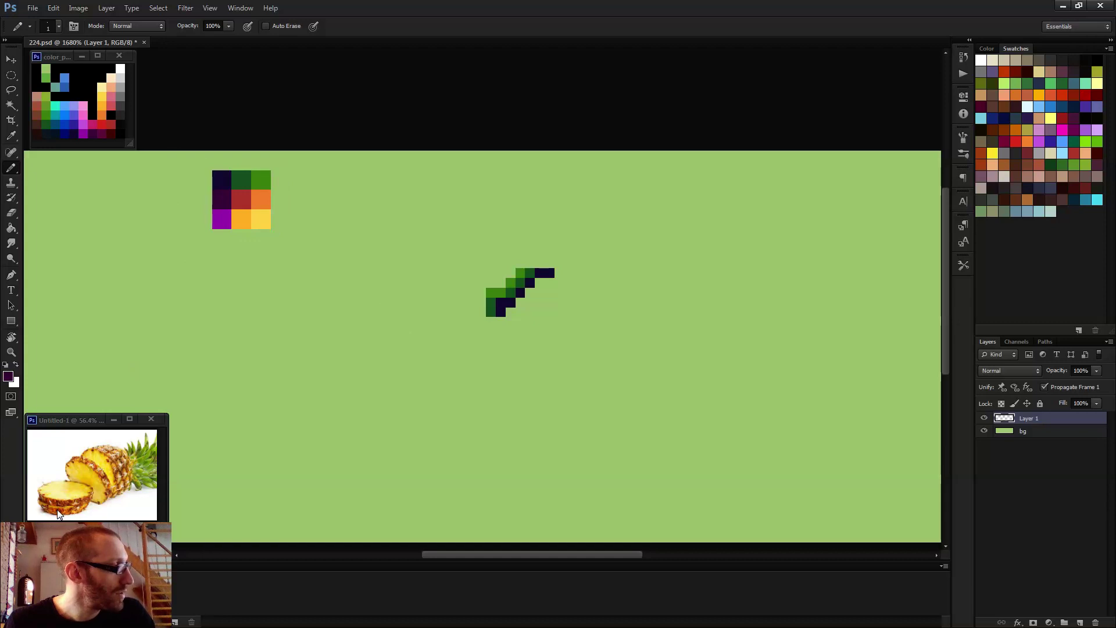
pyautogui.moveTo(496, 327)
pyautogui.mouseDown()
pyautogui.moveTo(463, 324)
pyautogui.moveTo(448, 358)
pyautogui.moveTo(471, 338)
pyautogui.moveTo(451, 352)
pyautogui.moveTo(453, 365)
pyautogui.moveTo(473, 357)
pyautogui.moveTo(495, 332)
pyautogui.moveTo(505, 351)
pyautogui.moveTo(484, 331)
pyautogui.moveTo(495, 359)
pyautogui.moveTo(512, 350)
pyautogui.moveTo(496, 371)
pyautogui.moveTo(497, 359)
pyautogui.moveTo(445, 359)
pyautogui.moveTo(456, 365)
pyautogui.moveTo(466, 320)
pyautogui.moveTo(482, 324)
pyautogui.moveTo(464, 324)
pyautogui.moveTo(479, 326)
pyautogui.moveTo(476, 369)
pyautogui.mouseUp()
pyautogui.keyDown('alt'); pyautogui.click(242, 198); pyautogui.keyUp('alt')
pyautogui.scroll(-4, 512, 384)
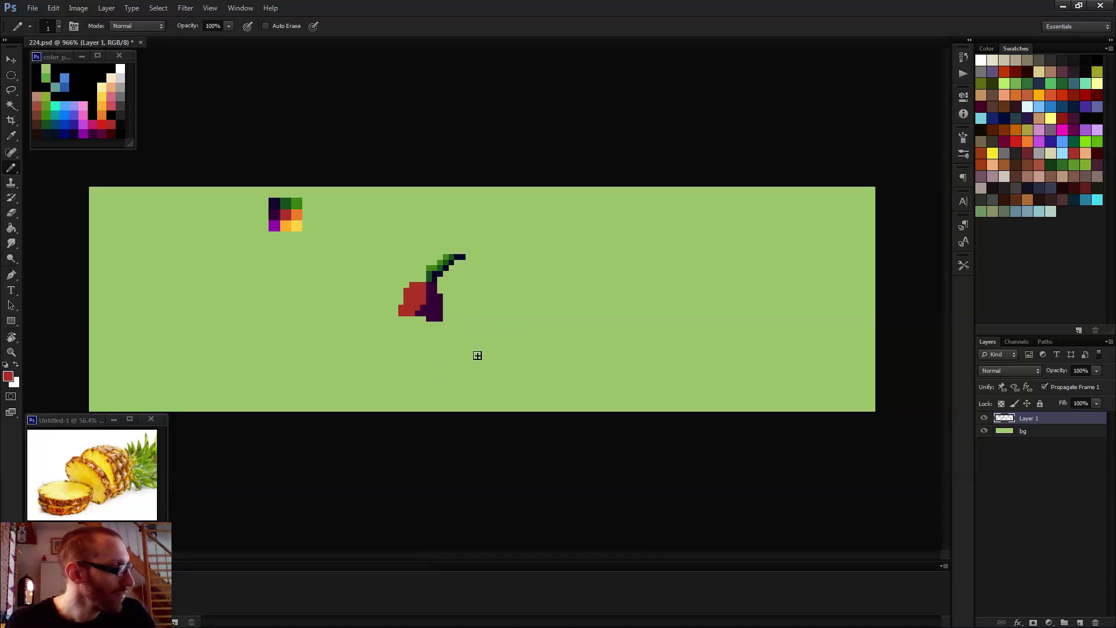
pyautogui.scroll(2, 402, 292)
# - Add orange rows along the fruit's bottom with purple pixels at its bottom-right
pyautogui.keyDown('alt'); pyautogui.click(237, 190); pyautogui.keyUp('alt')
pyautogui.moveTo(433, 331)
pyautogui.mouseDown()
pyautogui.moveTo(400, 330)
pyautogui.moveTo(453, 339)
pyautogui.mouseUp()
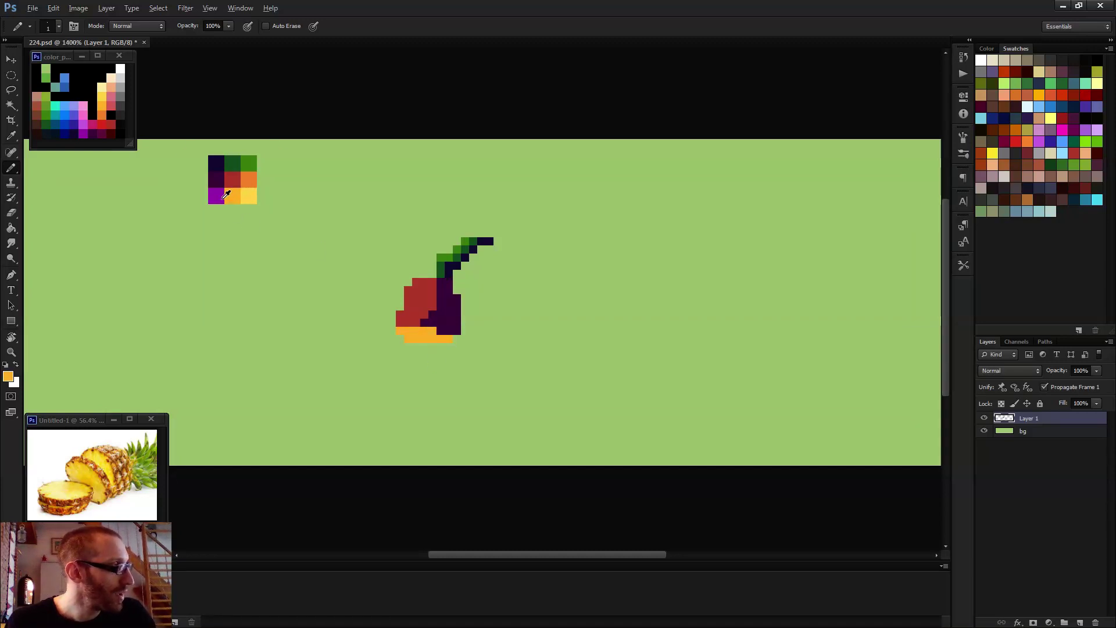
pyautogui.keyDown('alt'); pyautogui.click(216, 196); pyautogui.keyUp('alt')
pyautogui.click(449, 339)
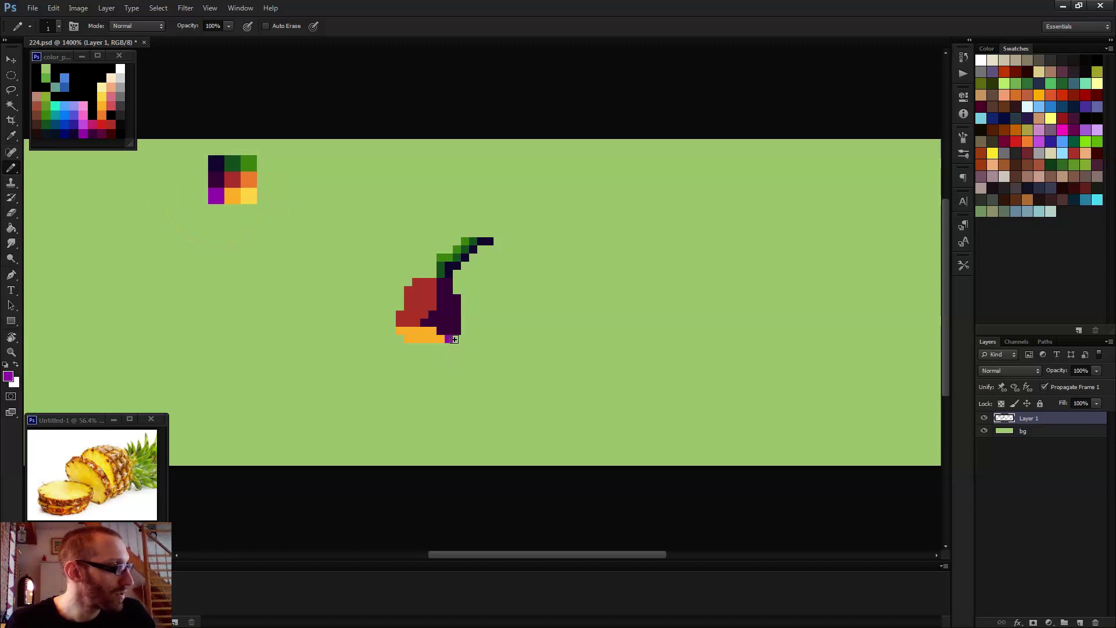
pyautogui.click(457, 347)
pyautogui.keyDown('alt'); pyautogui.click(442, 336); pyautogui.keyUp('alt')
pyautogui.moveTo(449, 347); pyautogui.dragTo(423, 347)
pyautogui.scroll(-3, 452, 369)
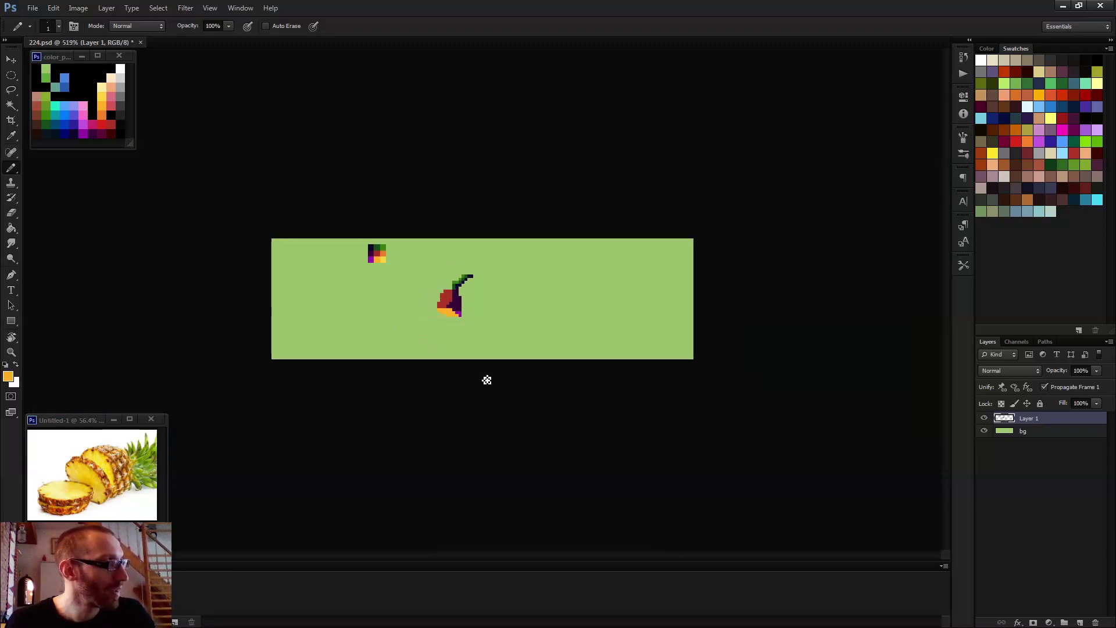
pyautogui.scroll(2, 487, 378)
pyautogui.scroll(1, 453, 311)
# - Erase the small fruit drawing with an elliptical selection around it
pyautogui.press('m')
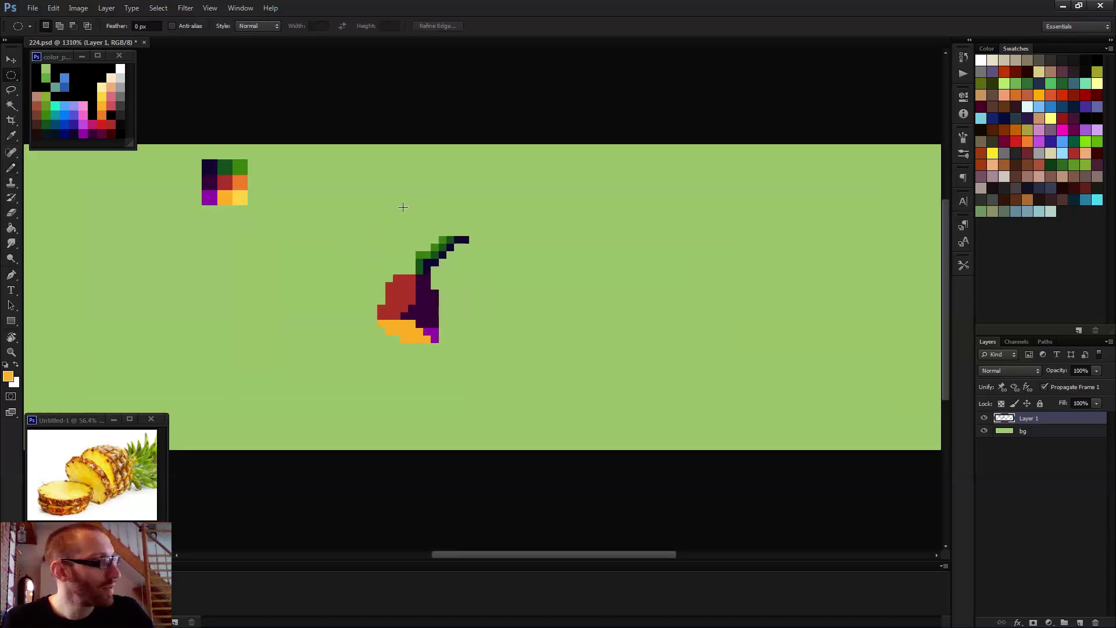
pyautogui.moveTo(388, 216); pyautogui.dragTo(475, 352)
pyautogui.moveTo(331, 199); pyautogui.dragTo(545, 410)
pyautogui.press('Delete')
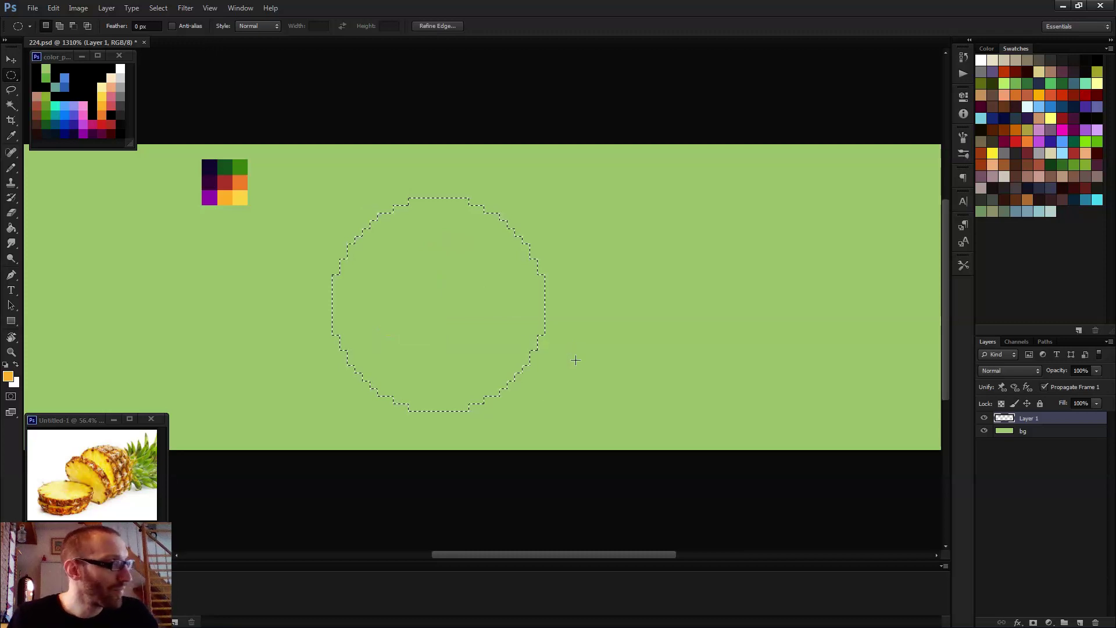
pyautogui.hotkey('ctrl', 'd')
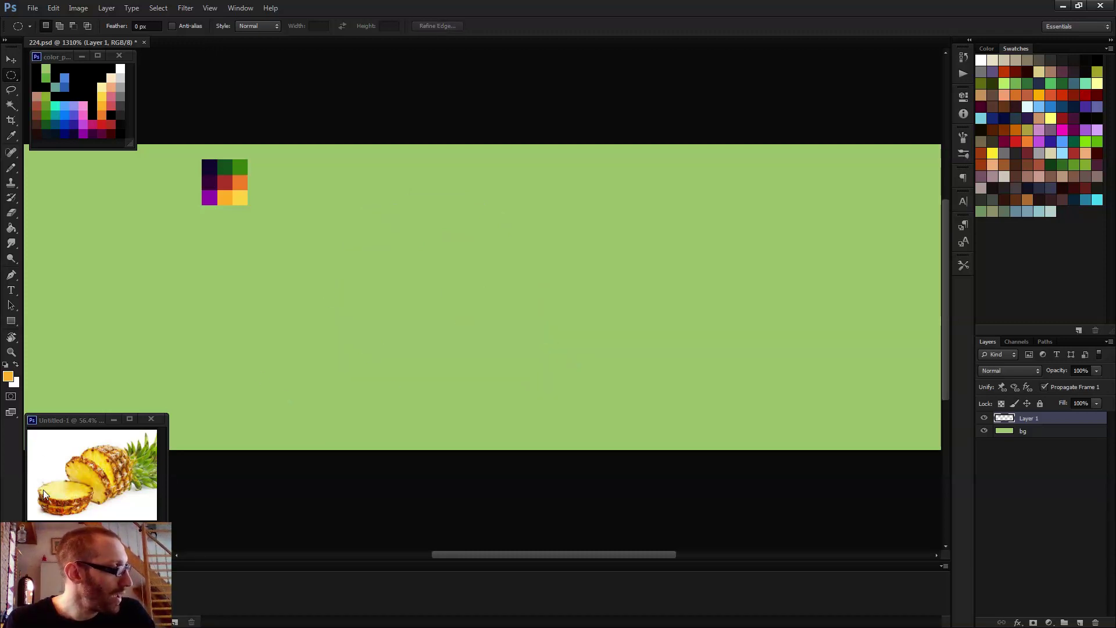
# - Fill a wide, flat elliptical selection in the lower middle with orange
pyautogui.moveTo(377, 327); pyautogui.dragTo(534, 363)
pyautogui.scroll(-2, 601, 374)
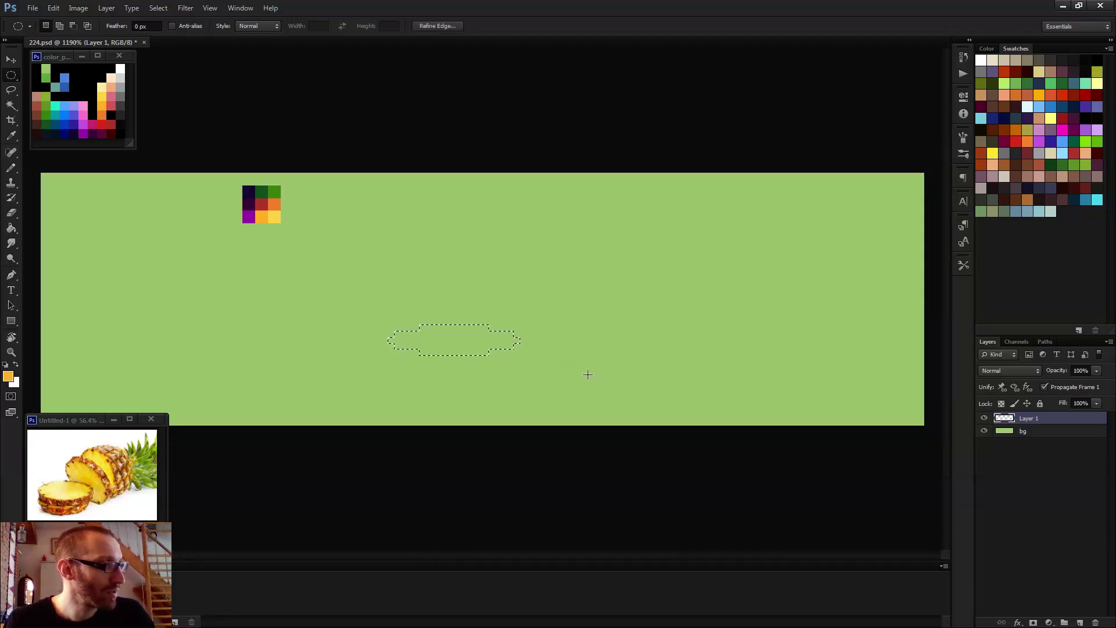
pyautogui.scroll(2, 576, 369)
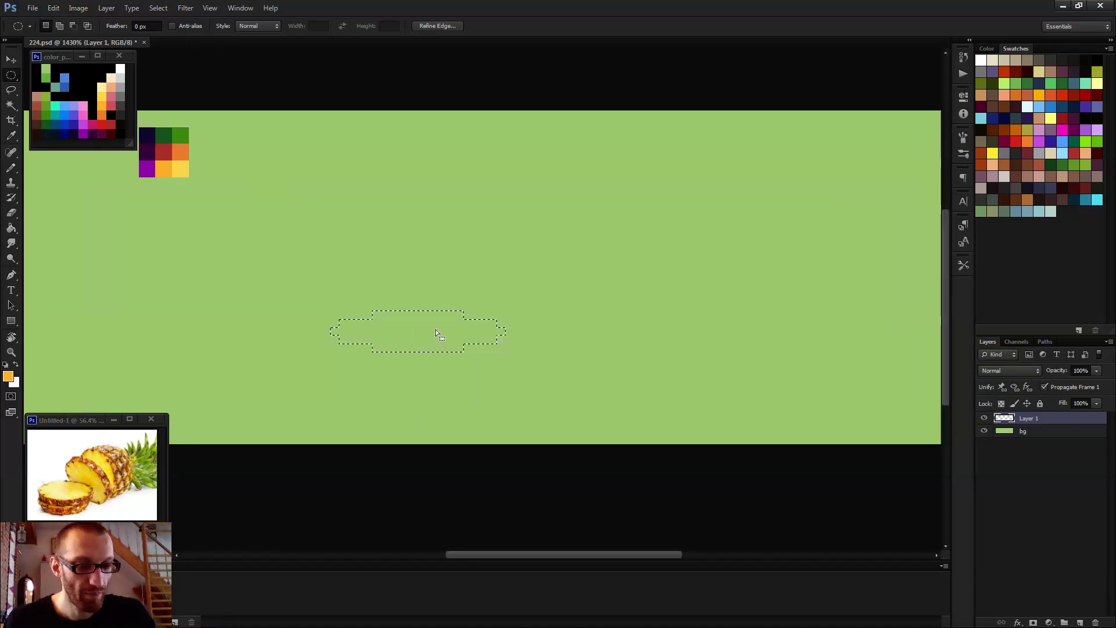
pyautogui.press('b')
pyautogui.keyDown('alt'); pyautogui.click(160, 170); pyautogui.keyUp('alt')
pyautogui.hotkey('alt', 'BackSpace')
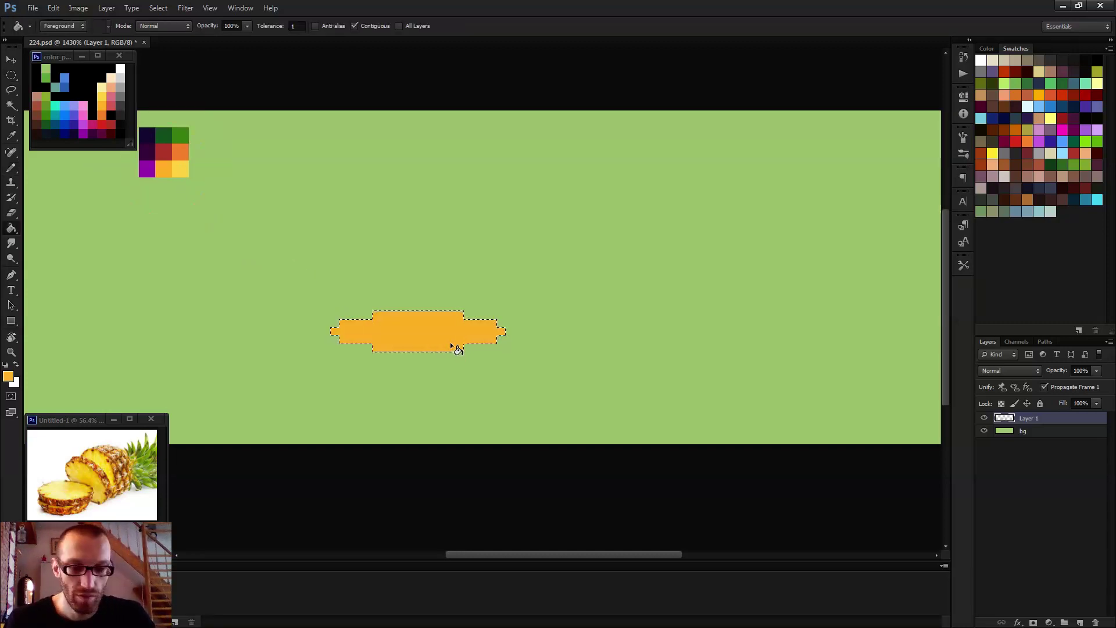
pyautogui.hotkey('ctrl', 'd')
# - Outline the oval's sides and bottom in red, then Paint Bucket the outline solid red
pyautogui.keyDown('alt'); pyautogui.click(168, 150); pyautogui.keyUp('alt')
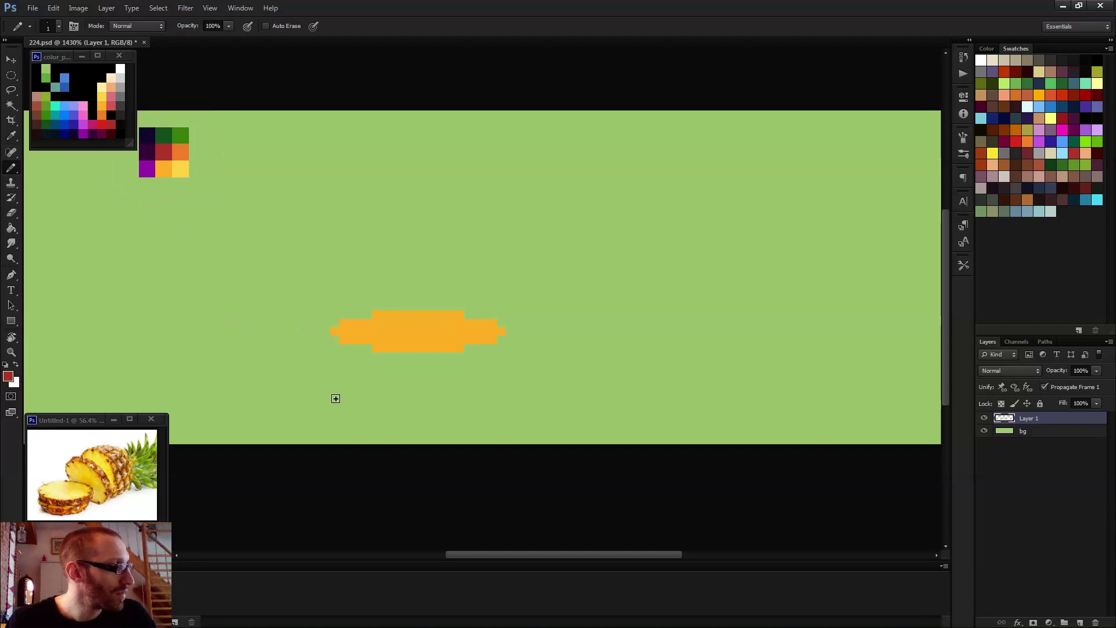
pyautogui.click(334, 341)
pyautogui.keyDown('shift'); pyautogui.click(340, 377); pyautogui.keyUp('shift')
pyautogui.hotkey('ctrl', 'z')
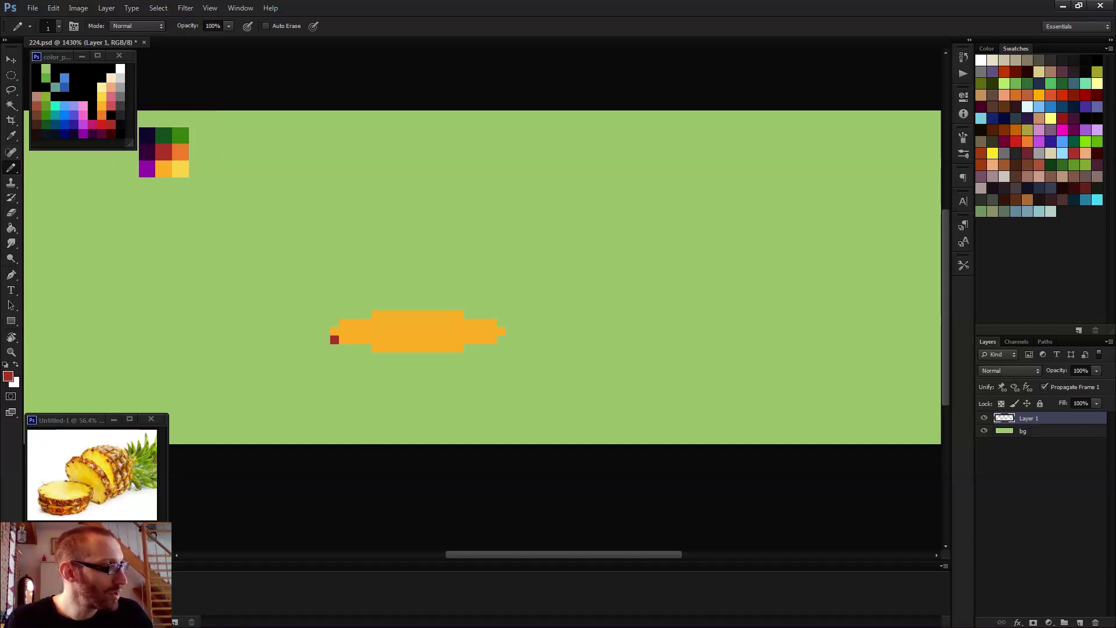
pyautogui.keyDown('shift'); pyautogui.click(343, 372); pyautogui.keyUp('shift')
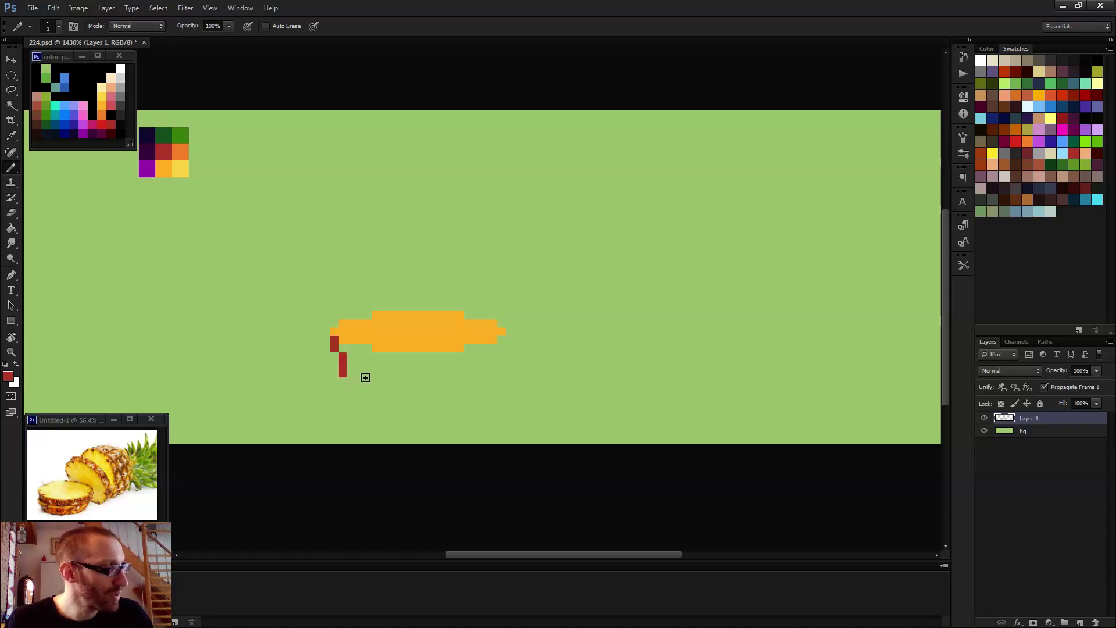
pyautogui.click(501, 341)
pyautogui.keyDown('shift'); pyautogui.click(492, 372); pyautogui.keyUp('shift')
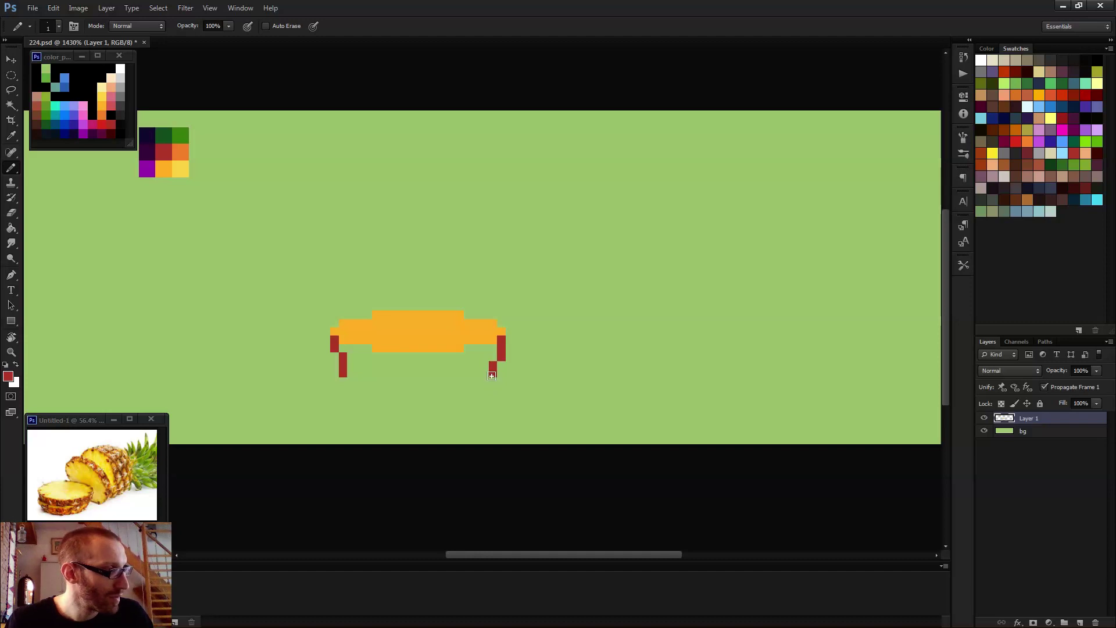
pyautogui.moveTo(493, 373); pyautogui.dragTo(359, 372)
pyautogui.press('g')
pyautogui.click(378, 361)
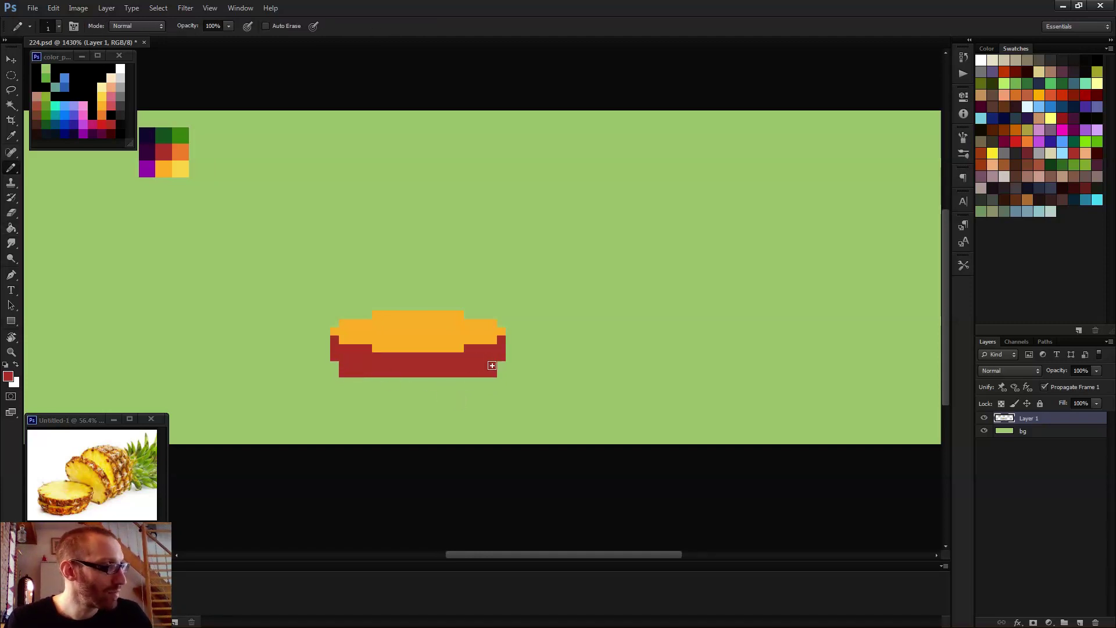
pyautogui.scroll(-2, 496, 367)
pyautogui.scroll(2, 513, 366)
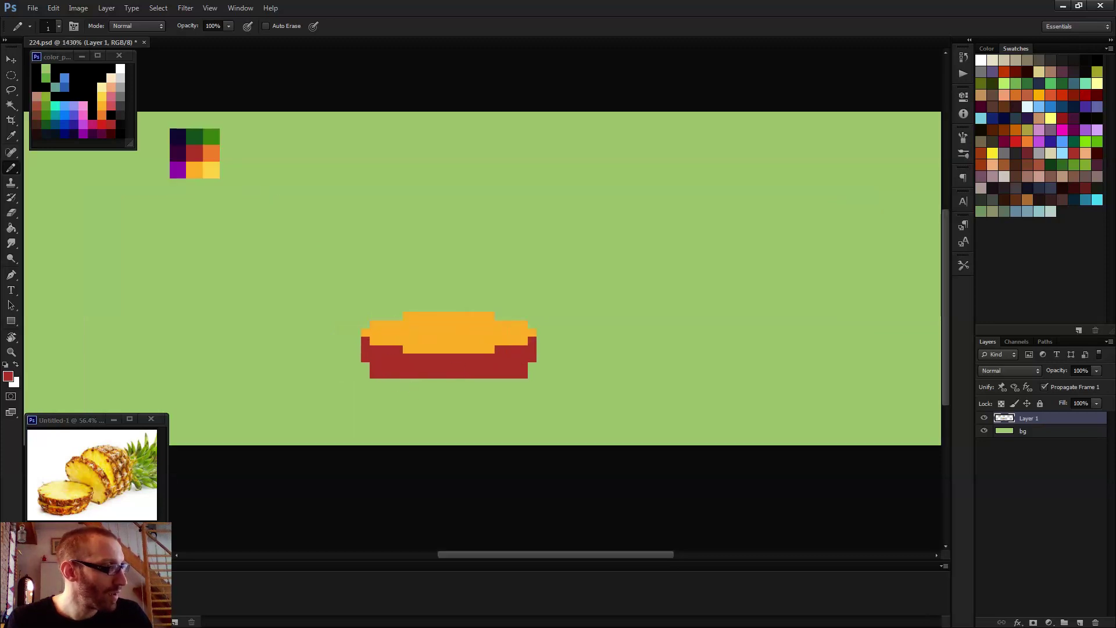
# - Add two tapering red rows beneath the slice and fill its lower-right pixel red
pyautogui.moveTo(385, 385); pyautogui.dragTo(509, 384)
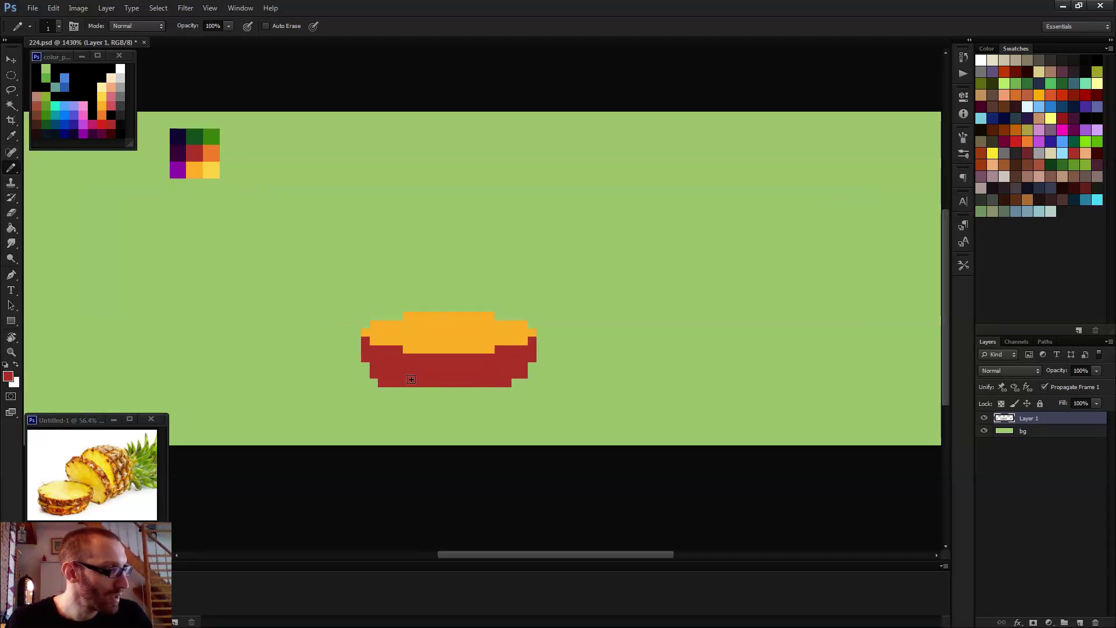
pyautogui.moveTo(407, 392); pyautogui.dragTo(461, 395)
pyautogui.scroll(-5, 478, 395)
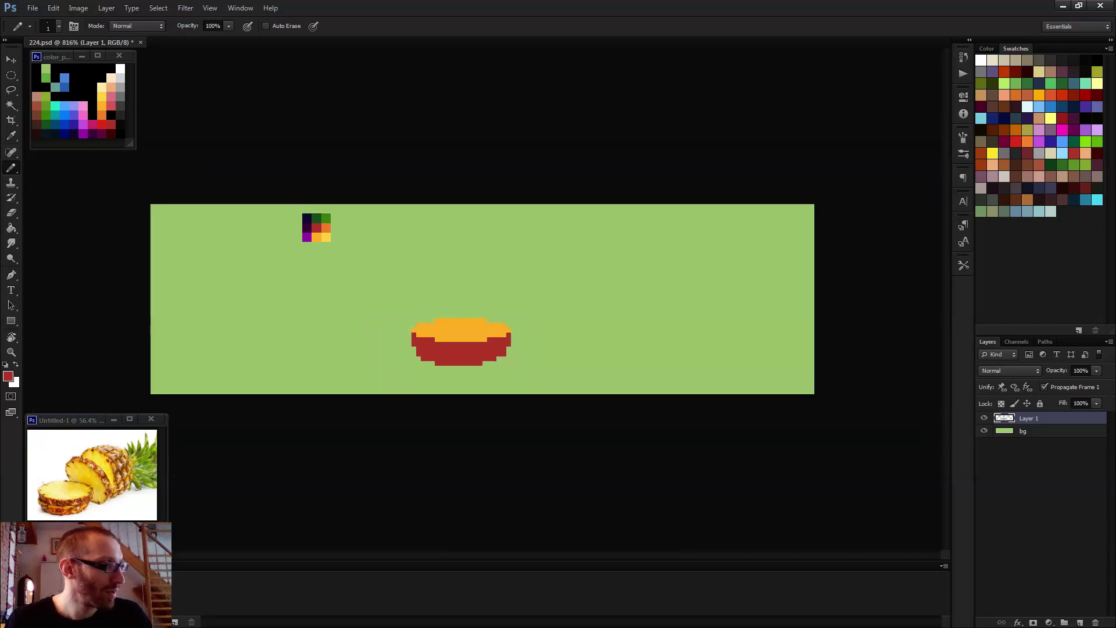
pyautogui.scroll(4, 478, 400)
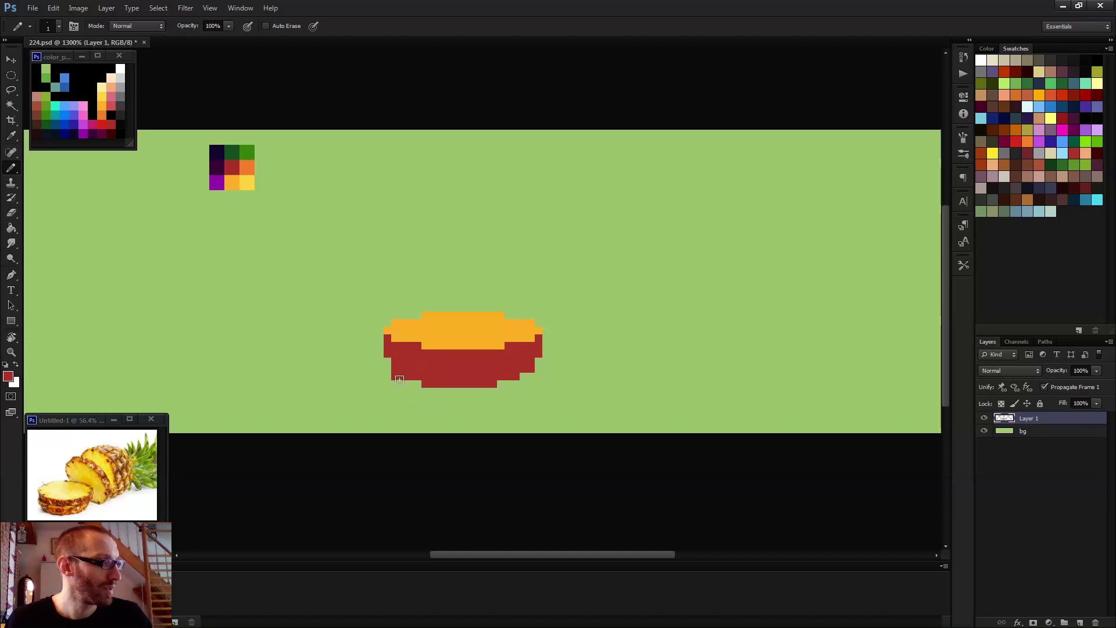
pyautogui.scroll(-3, 479, 420)
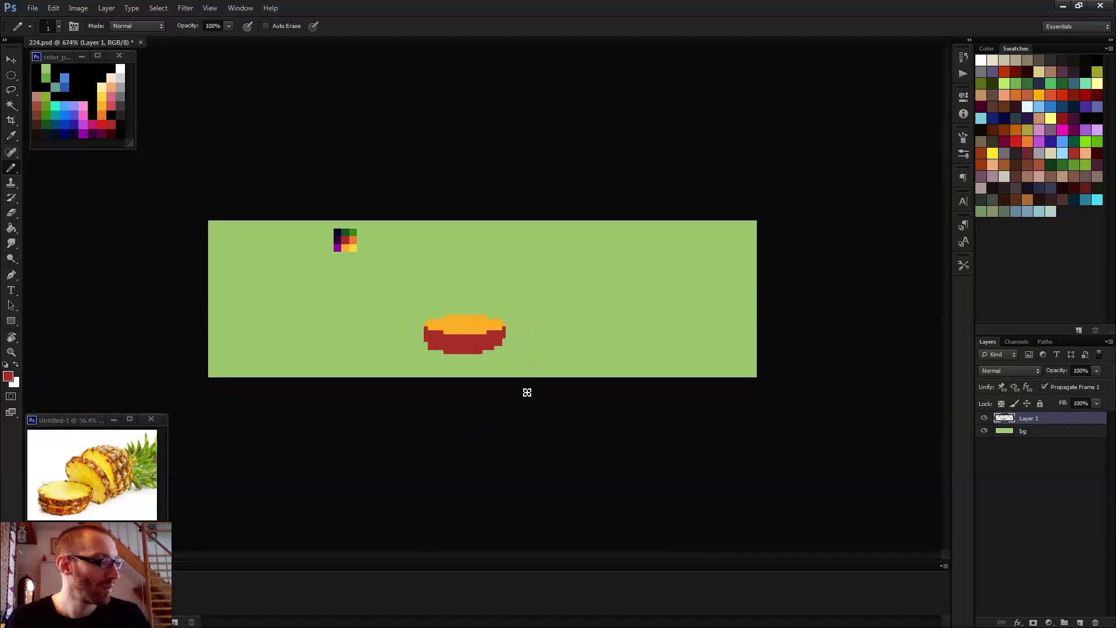
pyautogui.scroll(4, 526, 393)
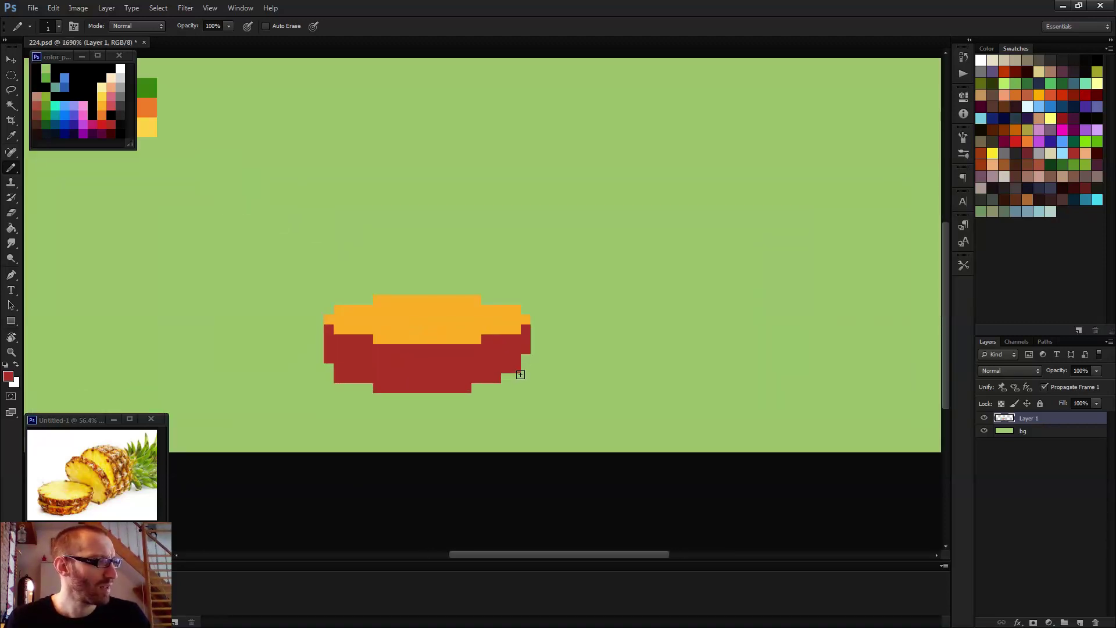
pyautogui.scroll(-3, 507, 376)
pyautogui.scroll(2, 534, 399)
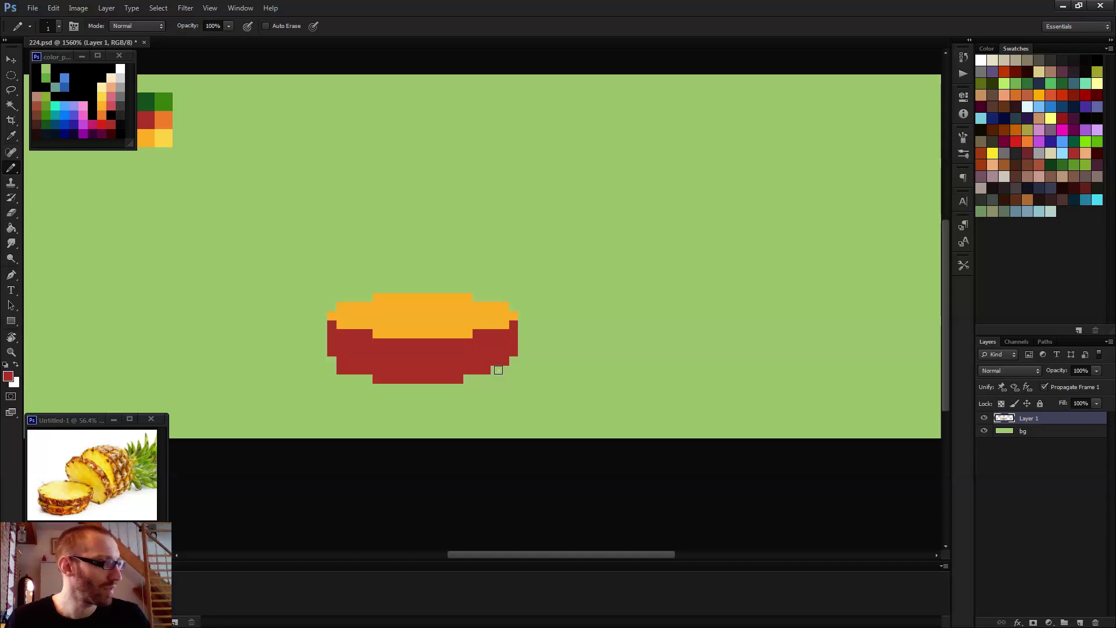
pyautogui.click(494, 370)
pyautogui.scroll(-2, 504, 379)
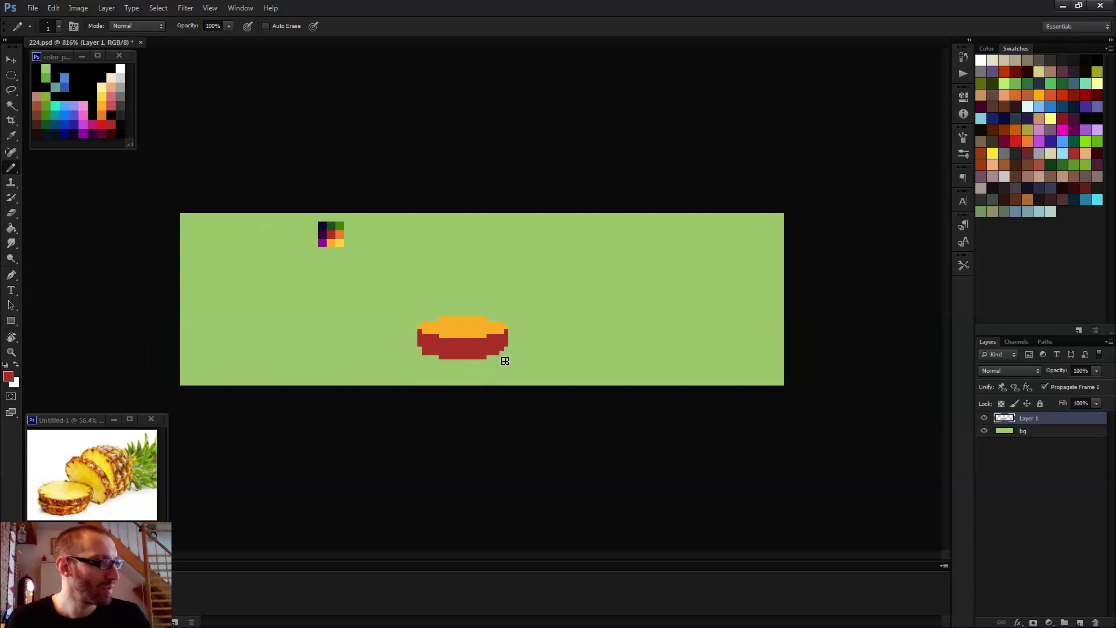
pyautogui.scroll(2, 472, 366)
pyautogui.scroll(-1, 576, 436)
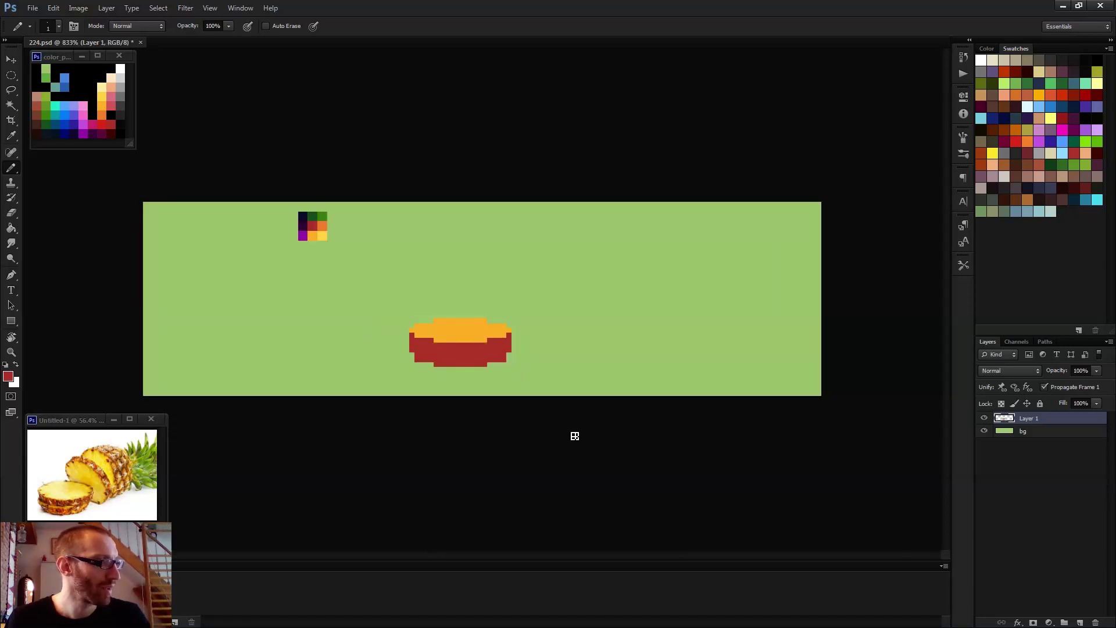
pyautogui.scroll(-1, 538, 422)
pyautogui.scroll(4, 512, 408)
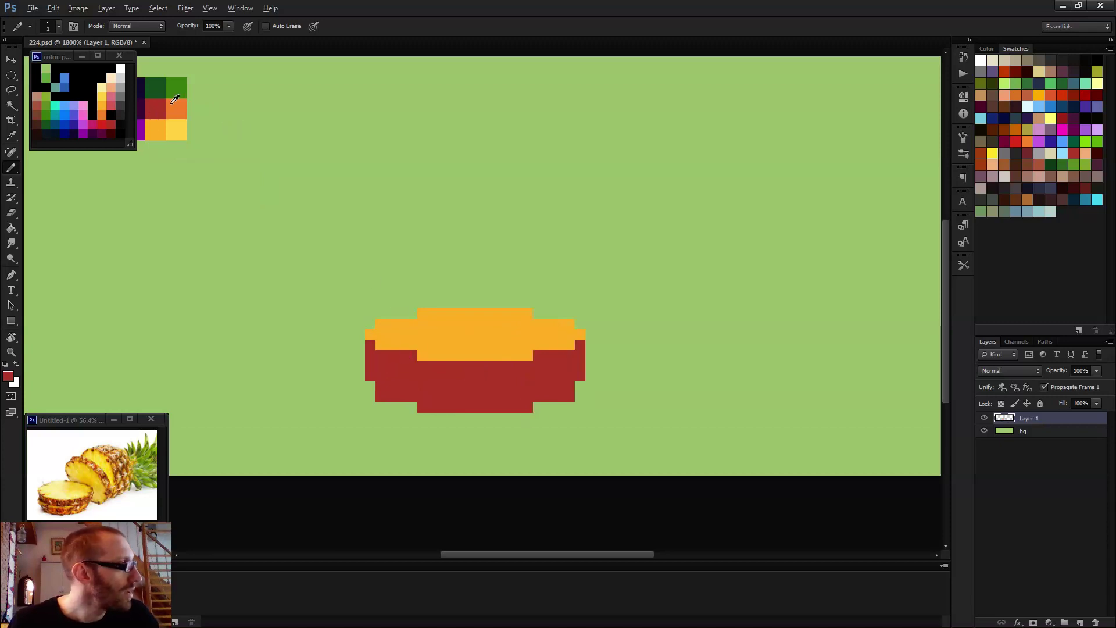
# - Paint a dark purple shadow along the slice's bottom edge
pyautogui.moveTo(233, 130); pyautogui.dragTo(344, 149)
pyautogui.keyDown('alt'); pyautogui.click(245, 126); pyautogui.keyUp('alt')
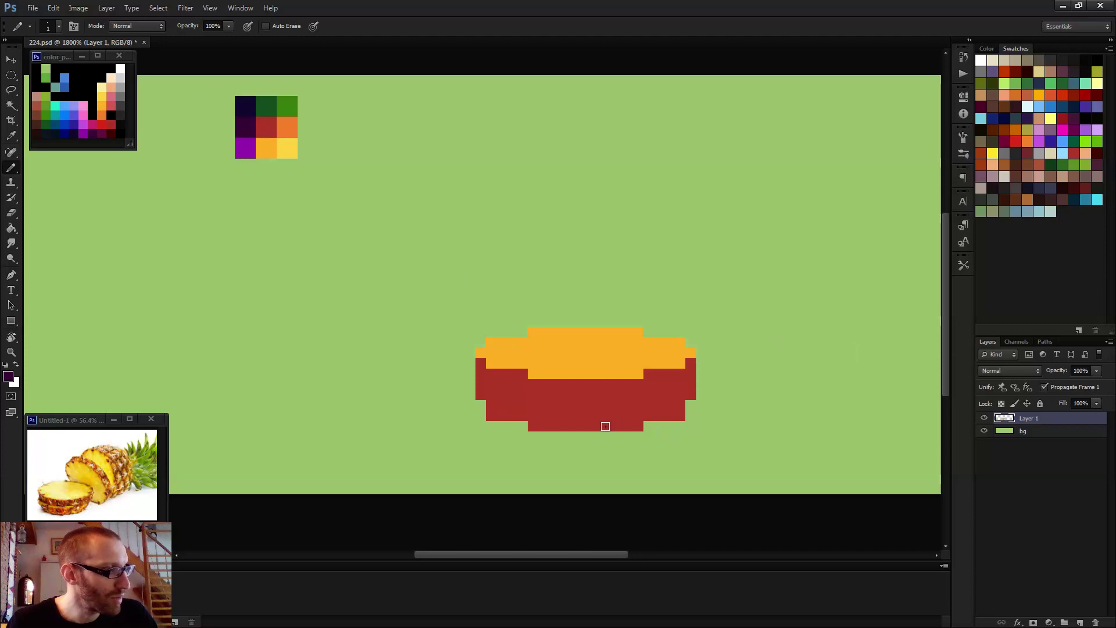
pyautogui.moveTo(605, 425)
pyautogui.mouseDown()
pyautogui.moveTo(632, 424)
pyautogui.moveTo(538, 424)
pyautogui.moveTo(490, 415)
pyautogui.mouseUp()
pyautogui.click(480, 396)
# - Extend the dark purple shadow along the slice's lower right and right edge
pyautogui.moveTo(616, 414)
pyautogui.mouseDown()
pyautogui.moveTo(674, 411)
pyautogui.moveTo(658, 404)
pyautogui.moveTo(689, 363)
pyautogui.mouseUp()
pyautogui.click(691, 395)
pyautogui.keyDown('alt'); pyautogui.click(678, 372); pyautogui.keyUp('alt')
pyautogui.click(691, 363)
pyautogui.keyDown('alt'); pyautogui.click(692, 377); pyautogui.keyUp('alt')
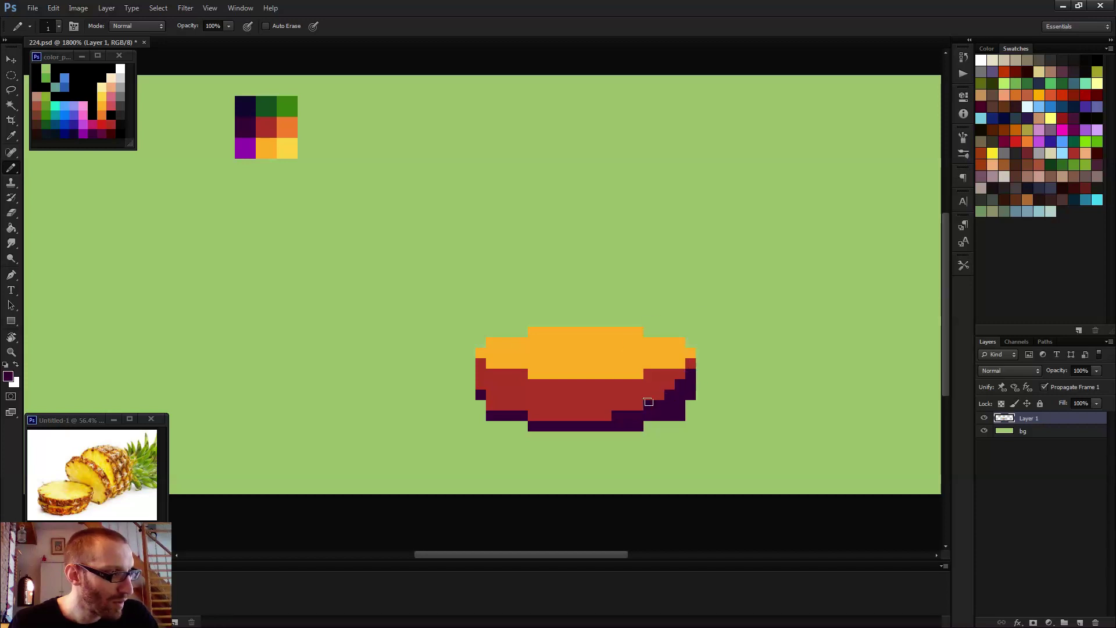
pyautogui.scroll(-5, 693, 429)
pyautogui.scroll(5, 506, 390)
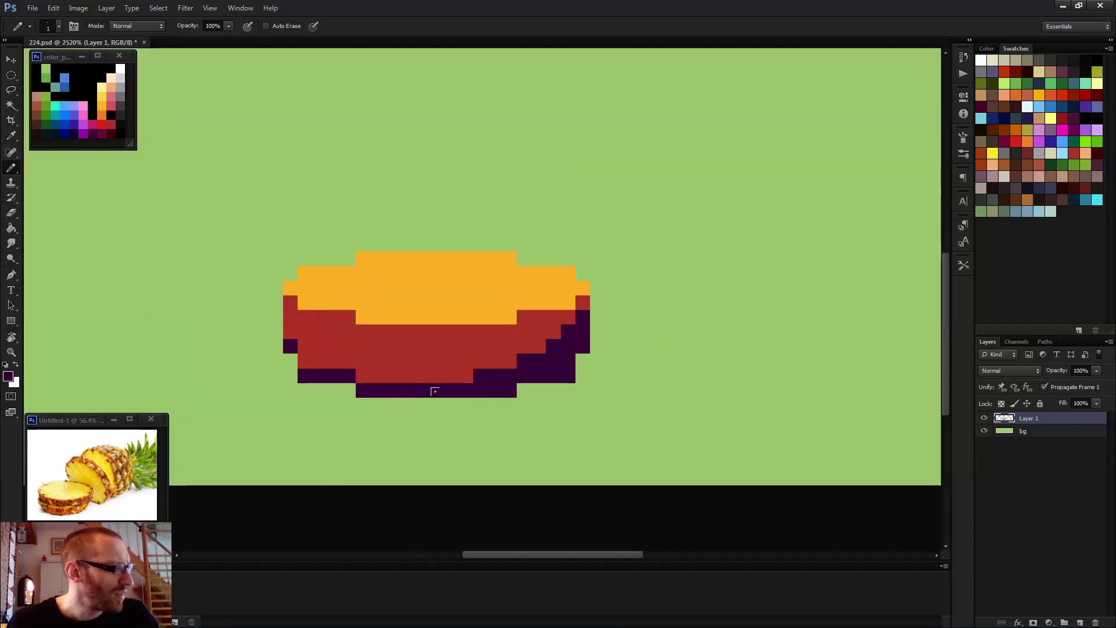
pyautogui.keyDown('alt'); pyautogui.click(462, 288); pyautogui.keyUp('alt')
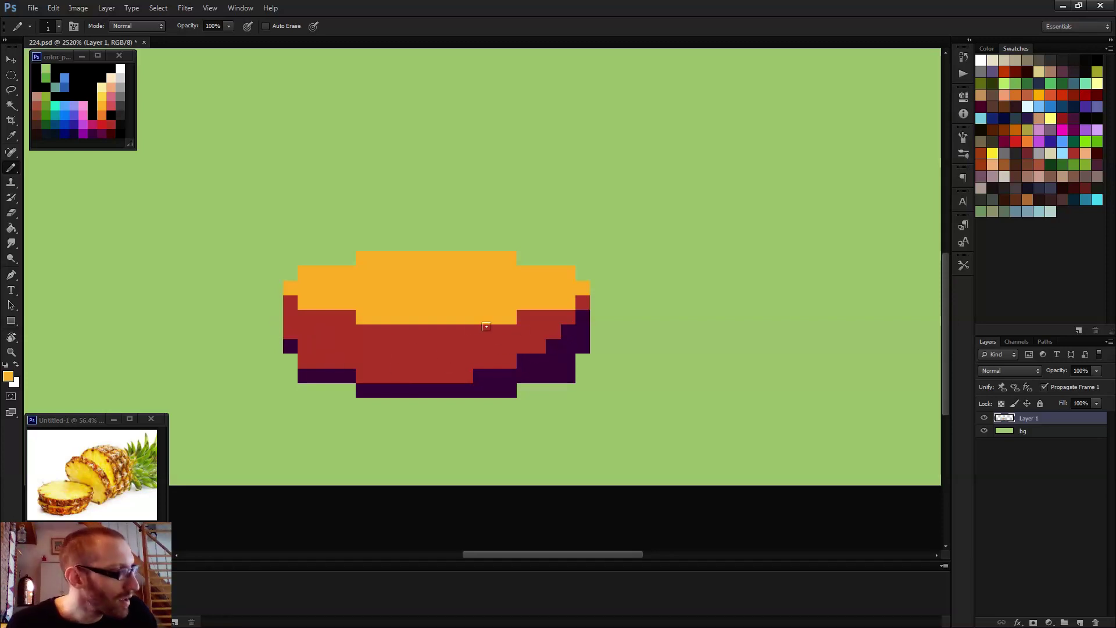
# - Add an orange strip and flecks into the red rind, restoring a few pixels to red
pyautogui.moveTo(460, 347); pyautogui.dragTo(425, 349)
pyautogui.click(407, 360)
pyautogui.scroll(-5, 375, 359)
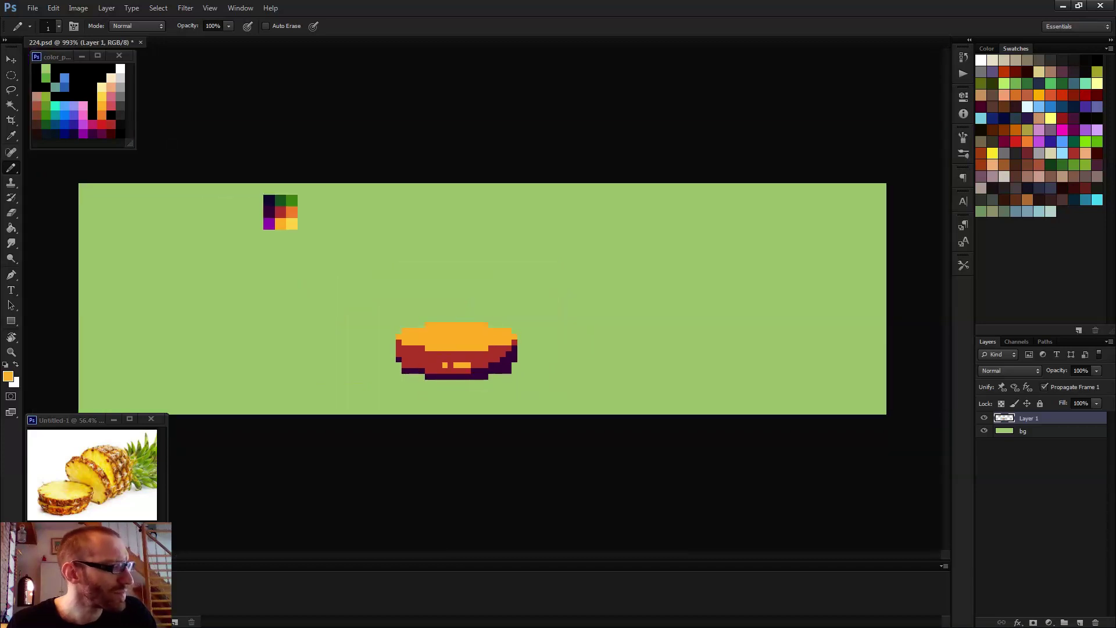
pyautogui.scroll(-1, 477, 397)
pyautogui.scroll(5, 388, 339)
pyautogui.click(363, 343)
pyautogui.click(402, 354)
pyautogui.scroll(-2, 455, 360)
pyautogui.keyDown('alt'); pyautogui.click(485, 360); pyautogui.keyUp('alt')
pyautogui.click(472, 363)
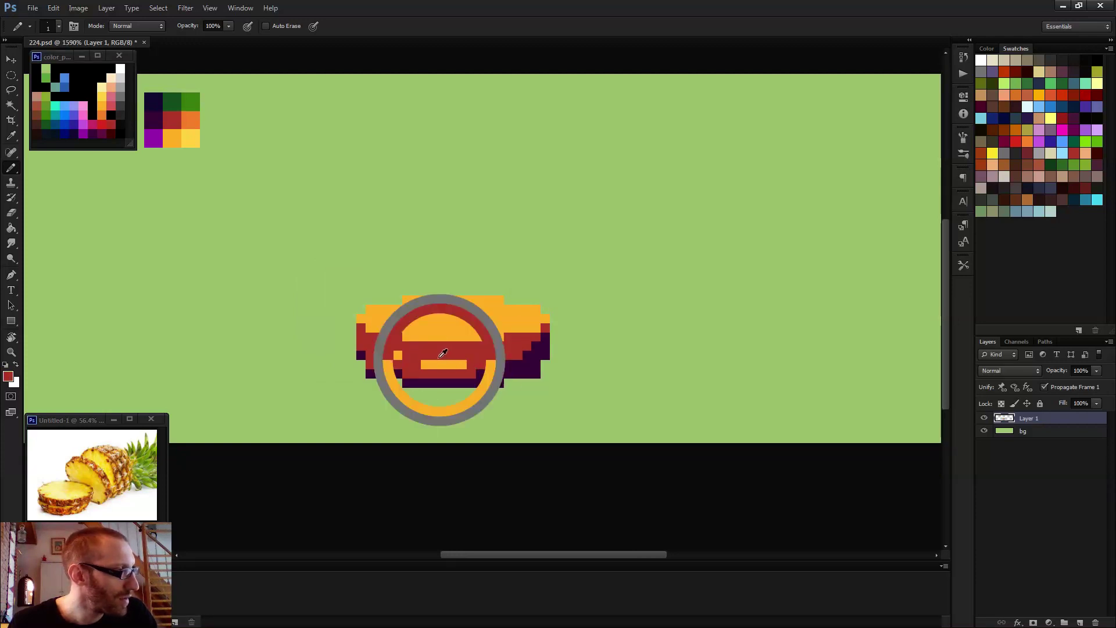
pyautogui.click(435, 364)
pyautogui.keyDown('alt'); pyautogui.click(424, 363); pyautogui.keyUp('alt')
pyautogui.scroll(-6, 519, 381)
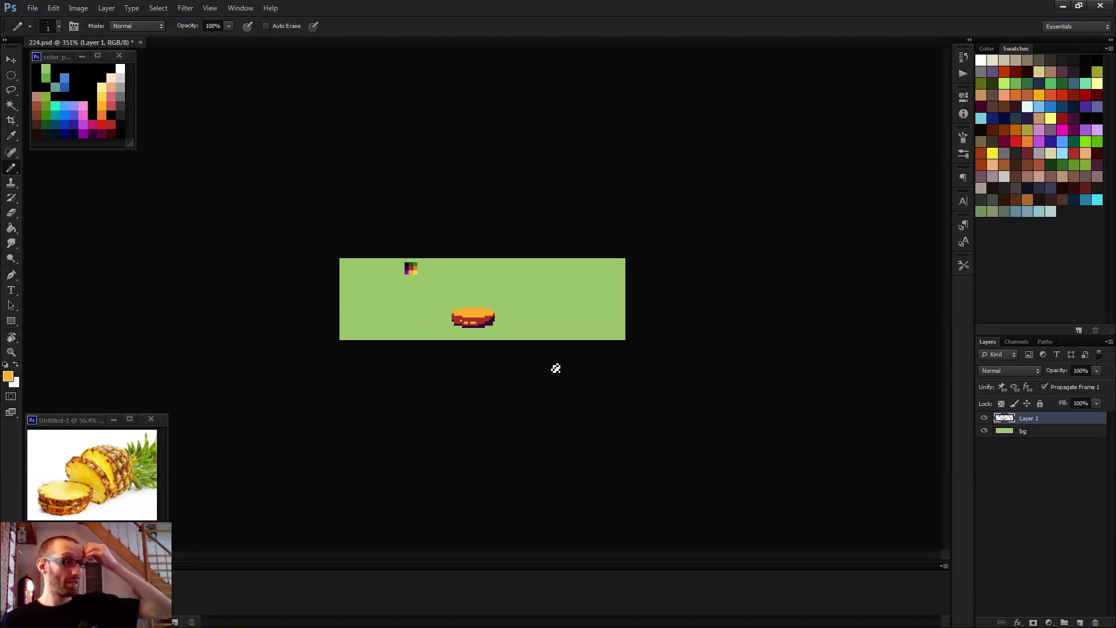
pyautogui.scroll(2, 524, 357)
pyautogui.scroll(5, 524, 357)
# - Dot dark purple spots along the rind and beneath the orange bar
pyautogui.keyDown('alt'); pyautogui.click(460, 392); pyautogui.keyUp('alt')
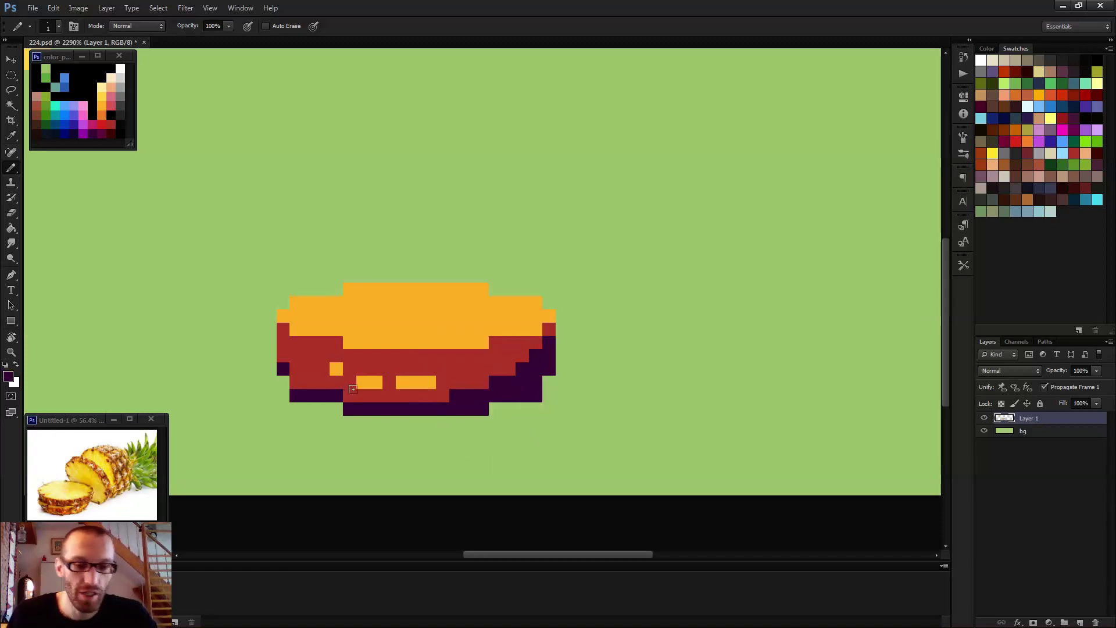
pyautogui.scroll(1, 585, 372)
pyautogui.click(500, 349)
pyautogui.click(482, 367)
pyautogui.click(464, 385)
pyautogui.click(446, 368)
pyautogui.click(430, 385)
pyautogui.click(411, 368)
pyautogui.click(375, 368)
pyautogui.click(393, 403)
pyautogui.scroll(-1, 414, 404)
# - Touch up the dark rind pixels under the orange bar and add one more dark spot
pyautogui.click(409, 401)
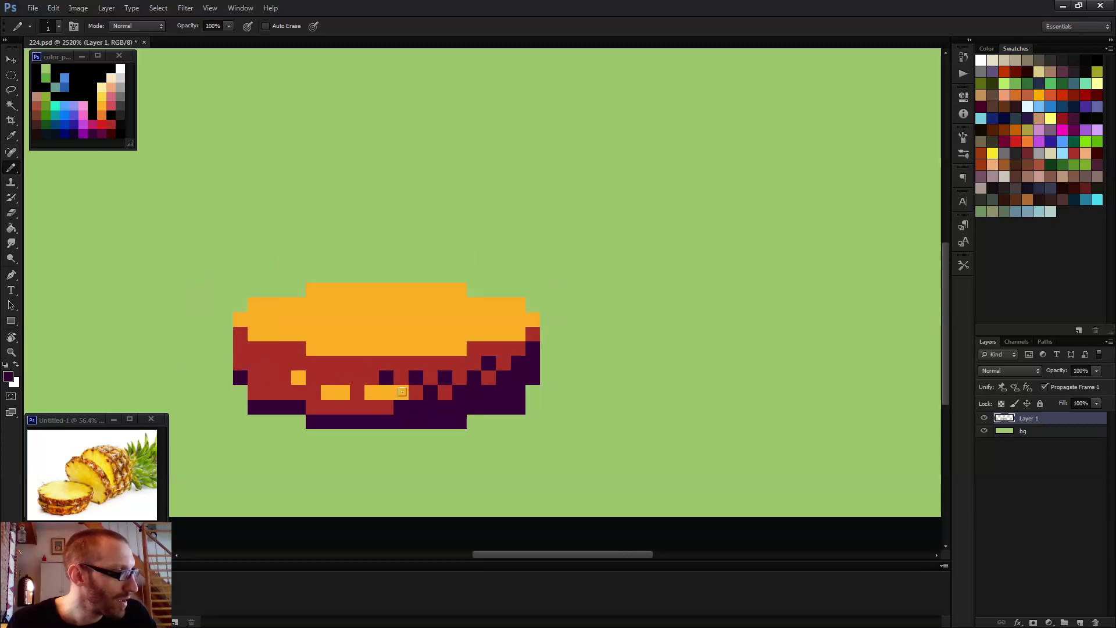
pyautogui.keyDown('alt'); pyautogui.click(415, 391); pyautogui.keyUp('alt')
pyautogui.click(401, 407)
pyautogui.click(385, 405)
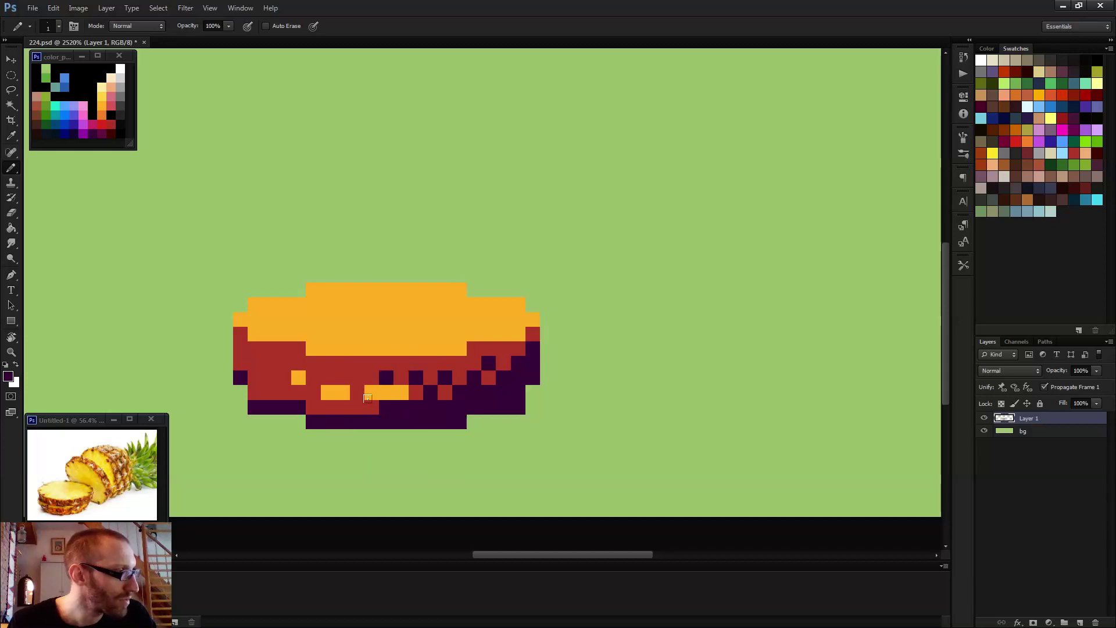
pyautogui.scroll(-6, 463, 410)
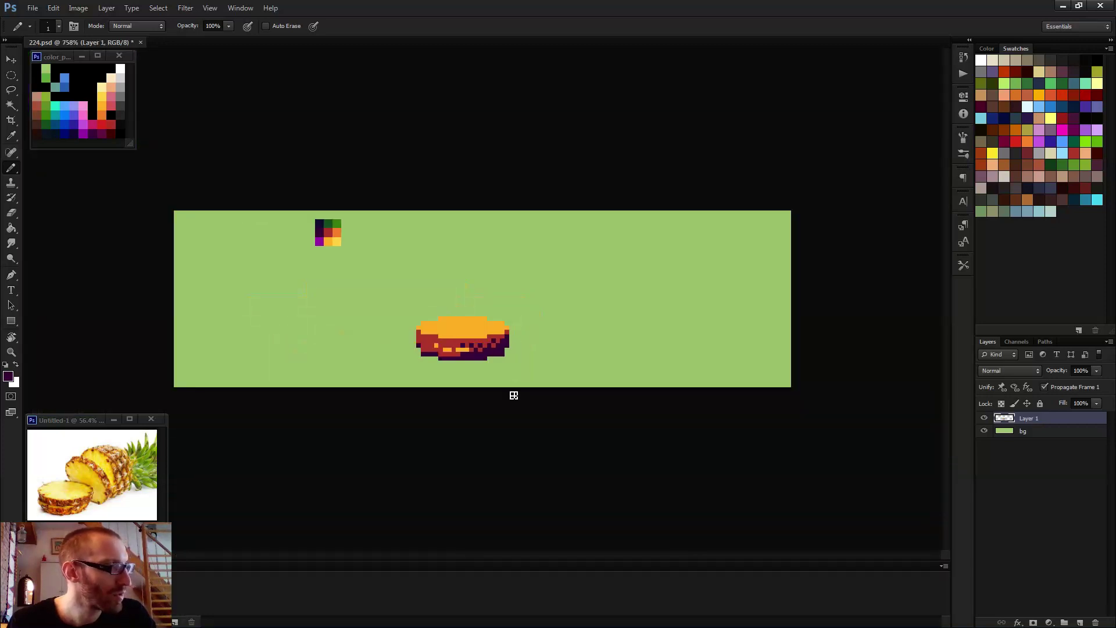
pyautogui.scroll(6, 465, 343)
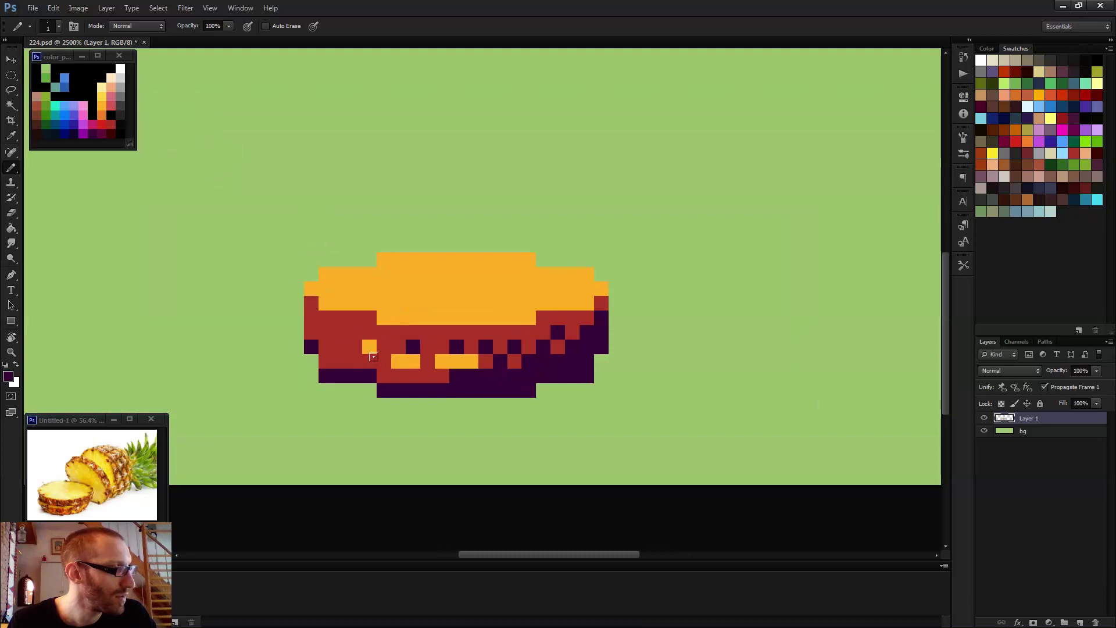
pyautogui.click(383, 361)
pyautogui.scroll(-2, 387, 364)
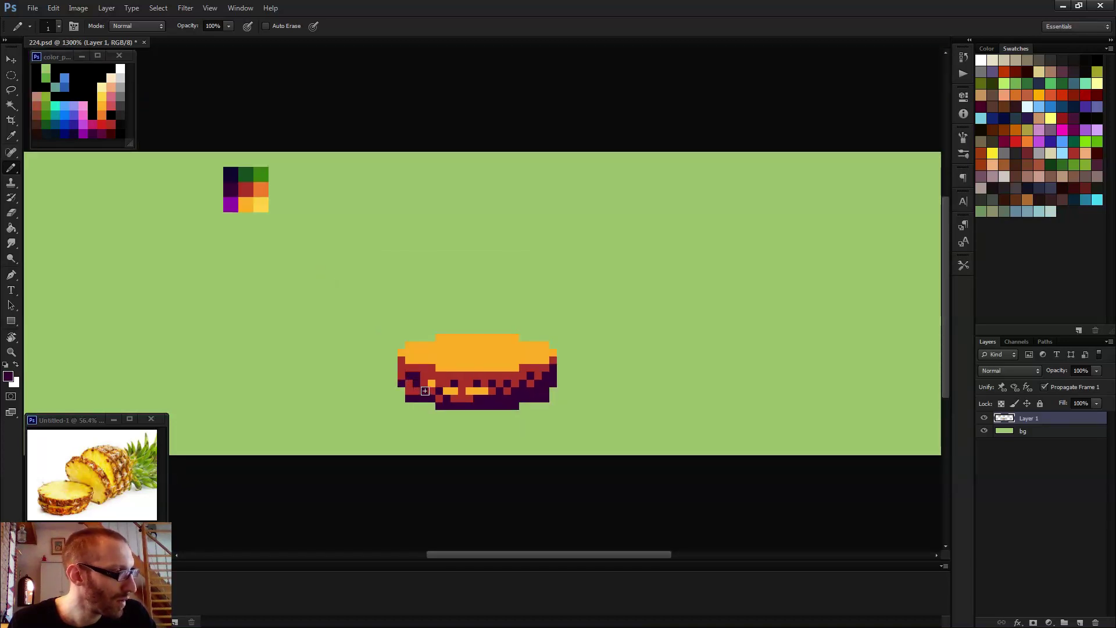
pyautogui.scroll(-4, 498, 411)
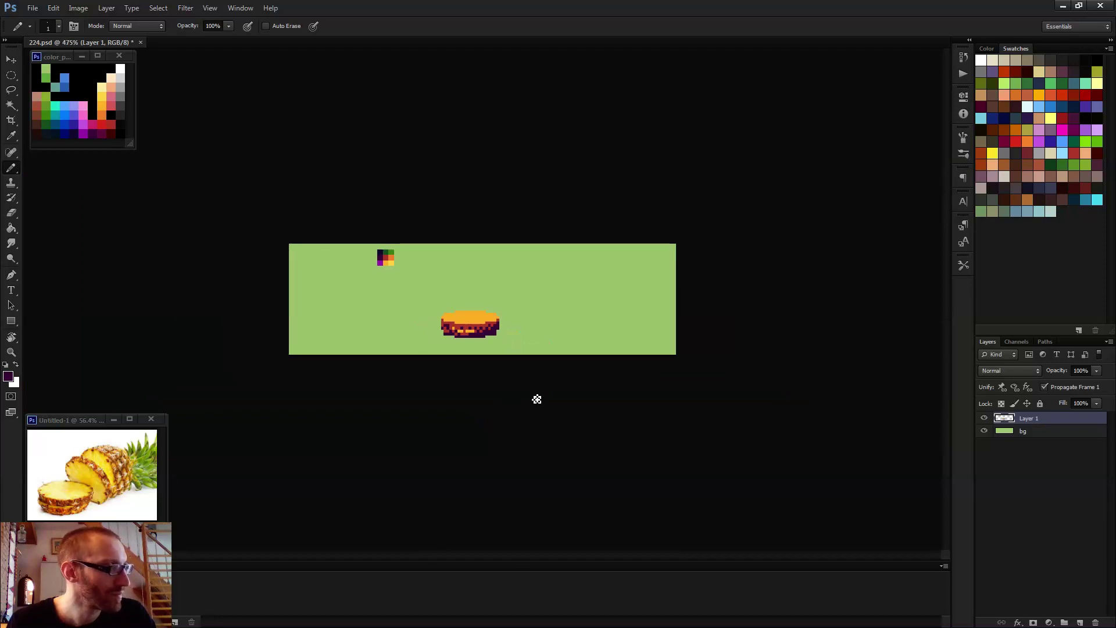
pyautogui.scroll(3, 480, 306)
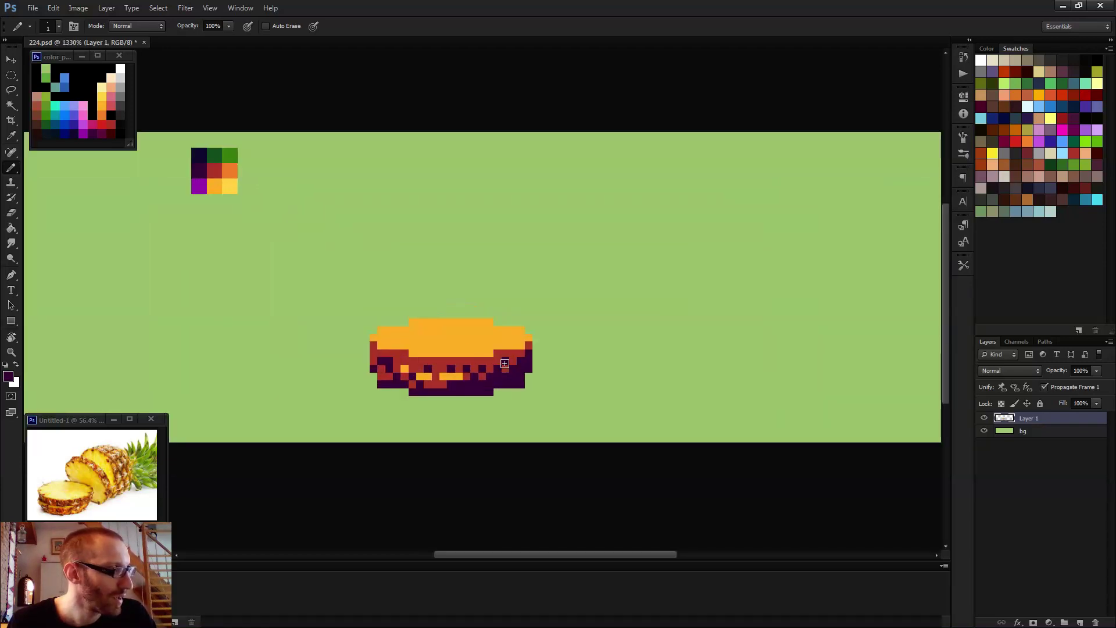
pyautogui.scroll(-3, 500, 363)
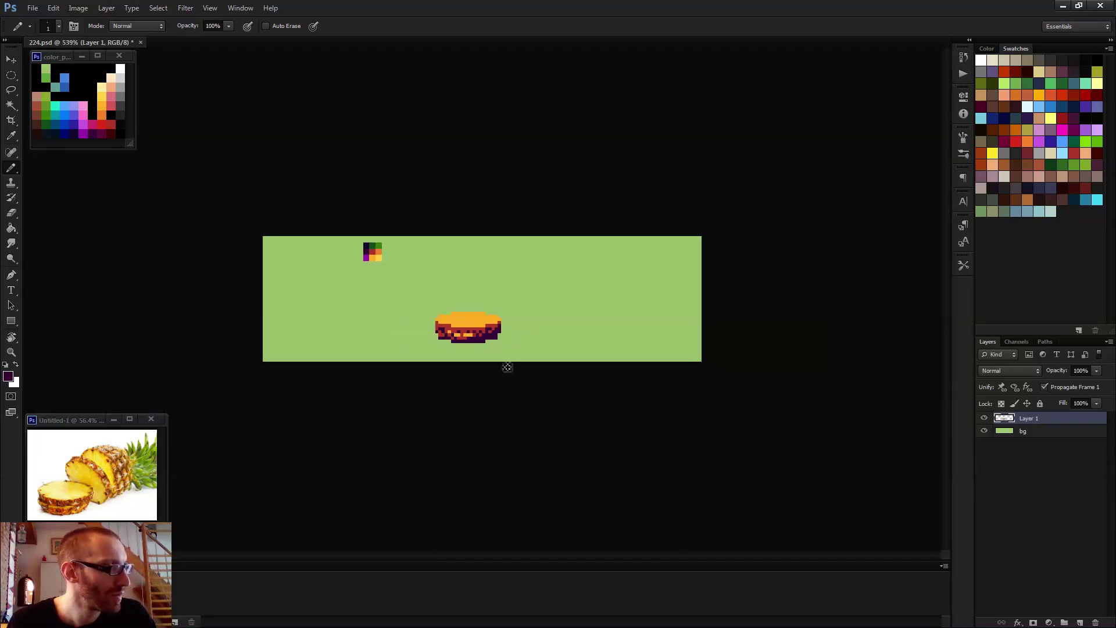
pyautogui.scroll(2, 513, 359)
pyautogui.scroll(-3, 552, 384)
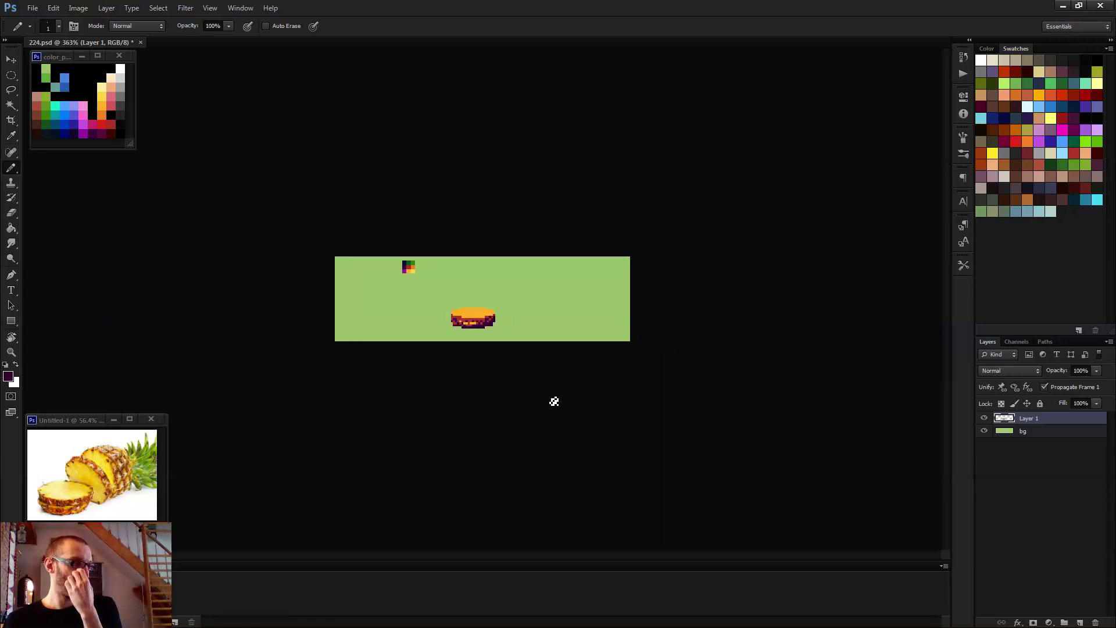
pyautogui.scroll(3, 554, 400)
pyautogui.scroll(2, 473, 341)
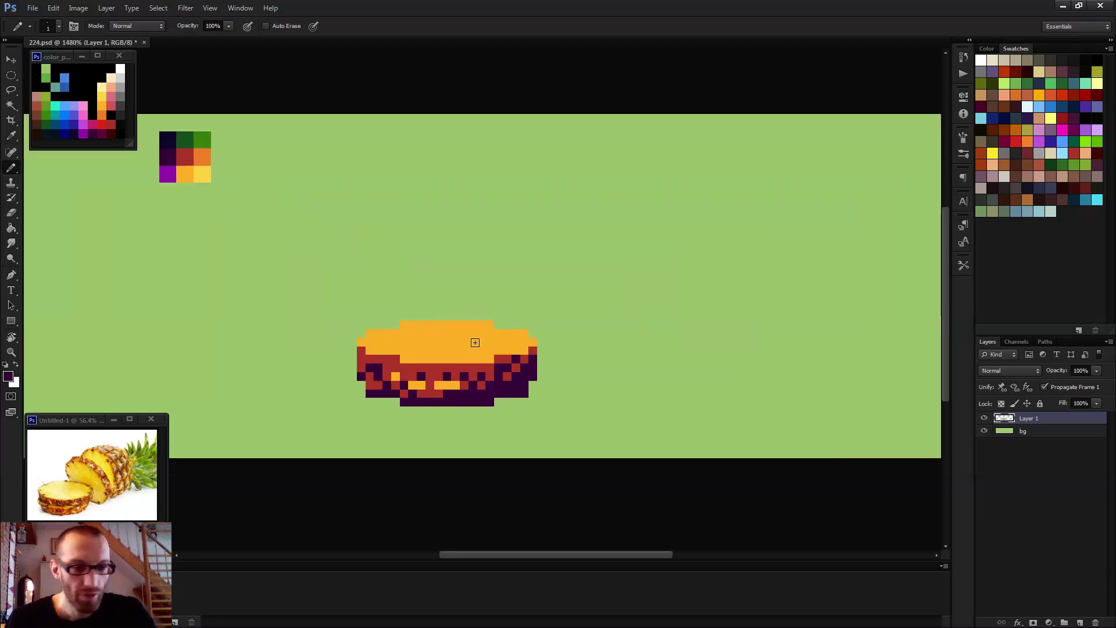
pyautogui.scroll(2, 491, 314)
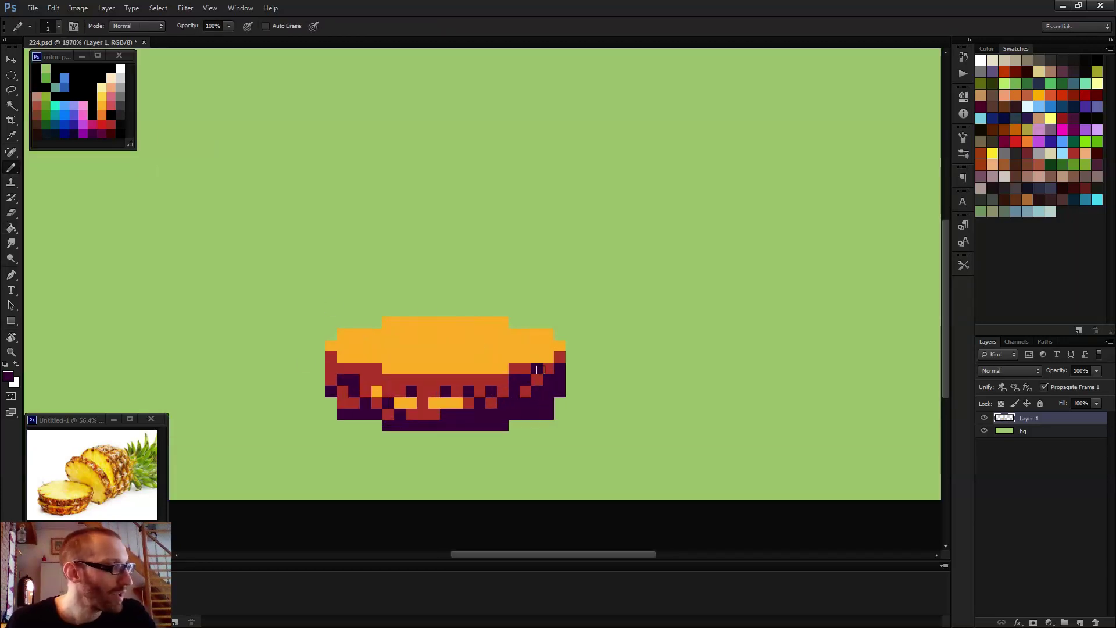
pyautogui.scroll(-2, 423, 379)
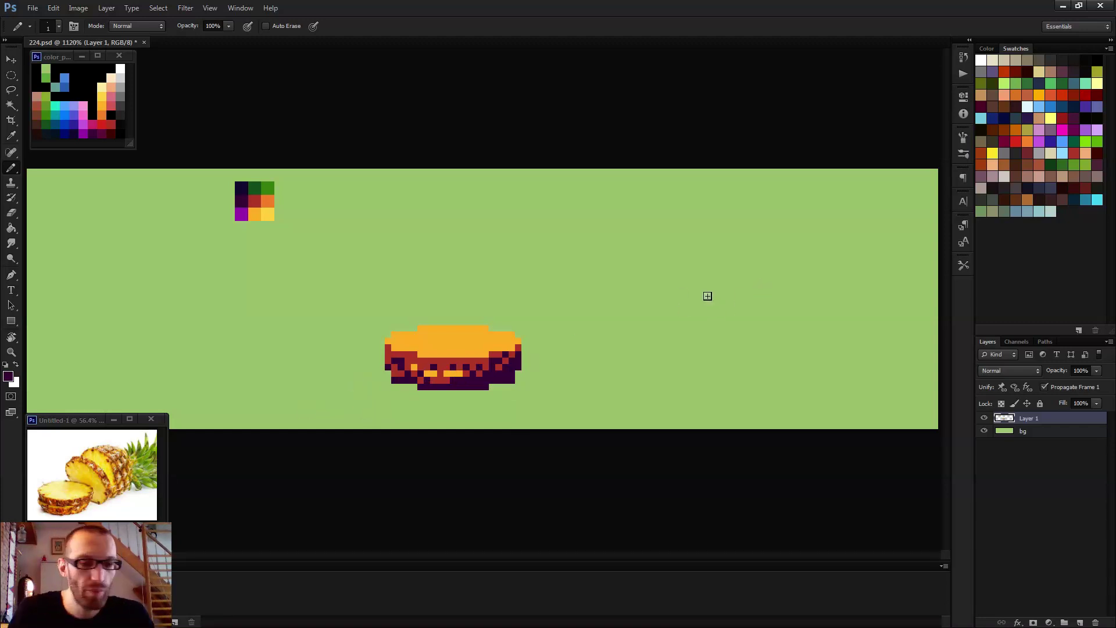
pyautogui.scroll(1, 610, 373)
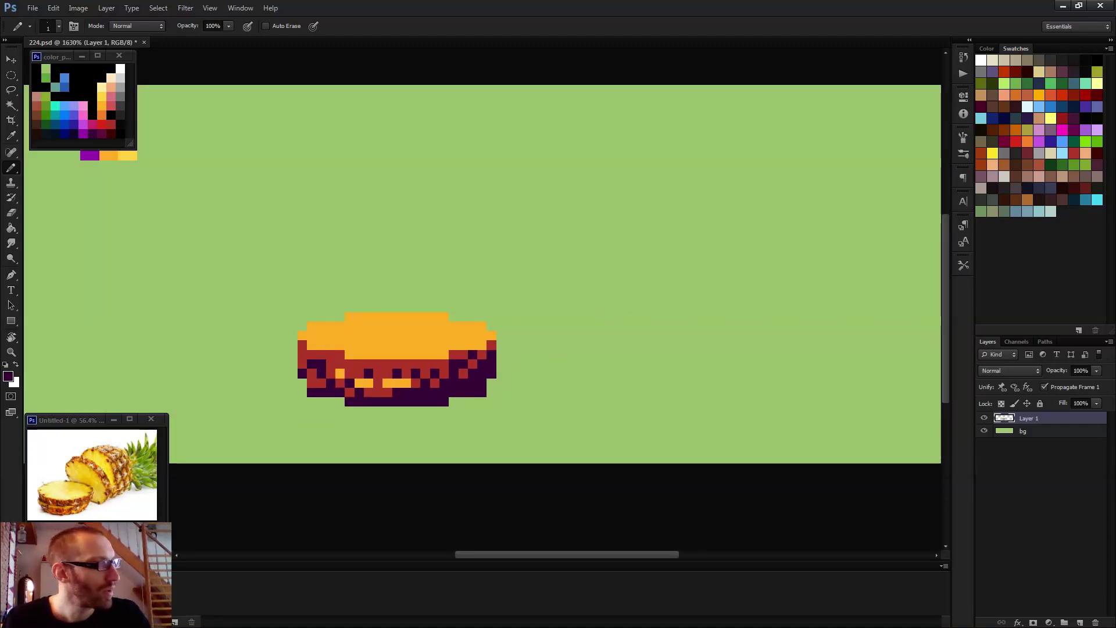
pyautogui.scroll(1, 458, 364)
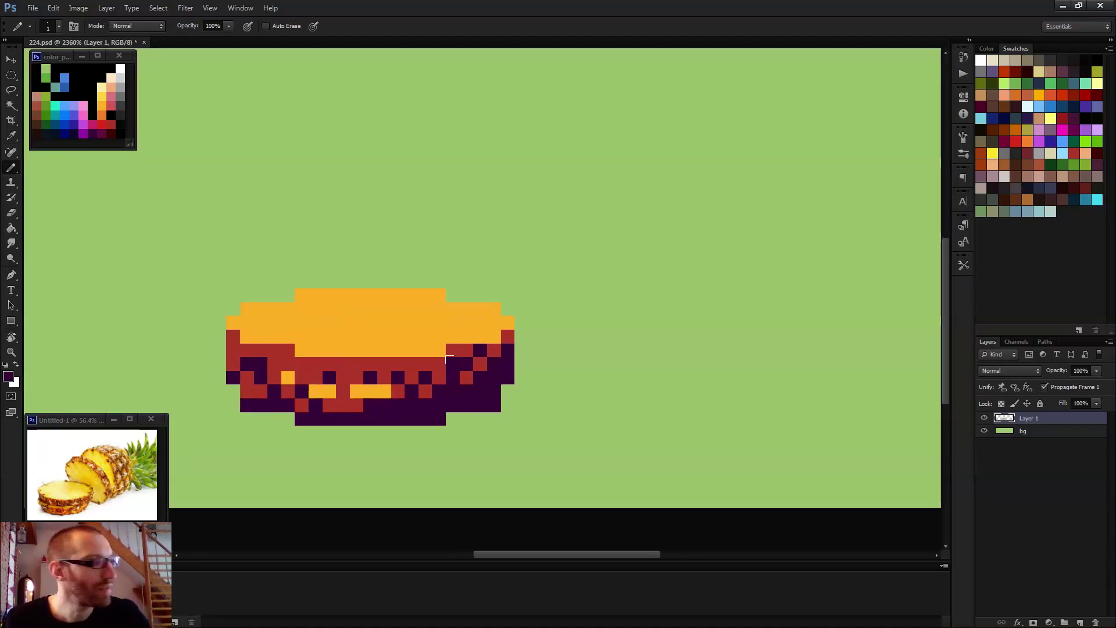
pyautogui.scroll(-1, 457, 357)
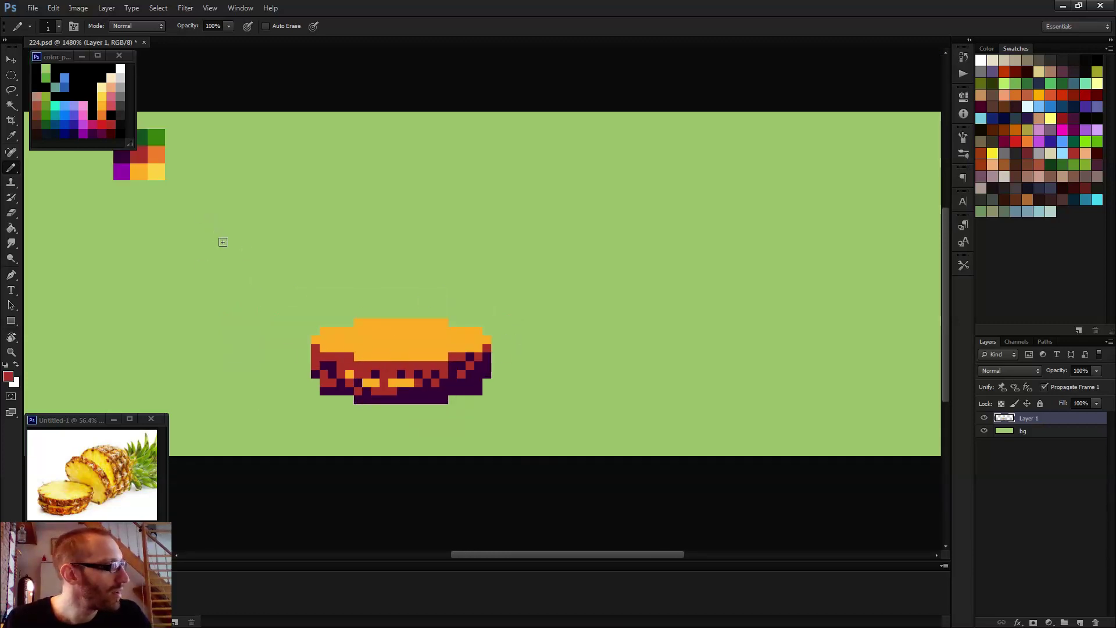
# - Paint a light yellow highlight across the top row of the pineapple slice
pyautogui.keyDown('alt'); pyautogui.click(158, 172); pyautogui.keyUp('alt')
pyautogui.scroll(1, 386, 330)
pyautogui.click(344, 313)
pyautogui.keyDown('shift'); pyautogui.click(470, 317); pyautogui.keyUp('shift')
pyautogui.moveTo(349, 325)
pyautogui.mouseDown()
pyautogui.moveTo(387, 354)
pyautogui.moveTo(420, 362)
pyautogui.moveTo(452, 341)
pyautogui.mouseUp()
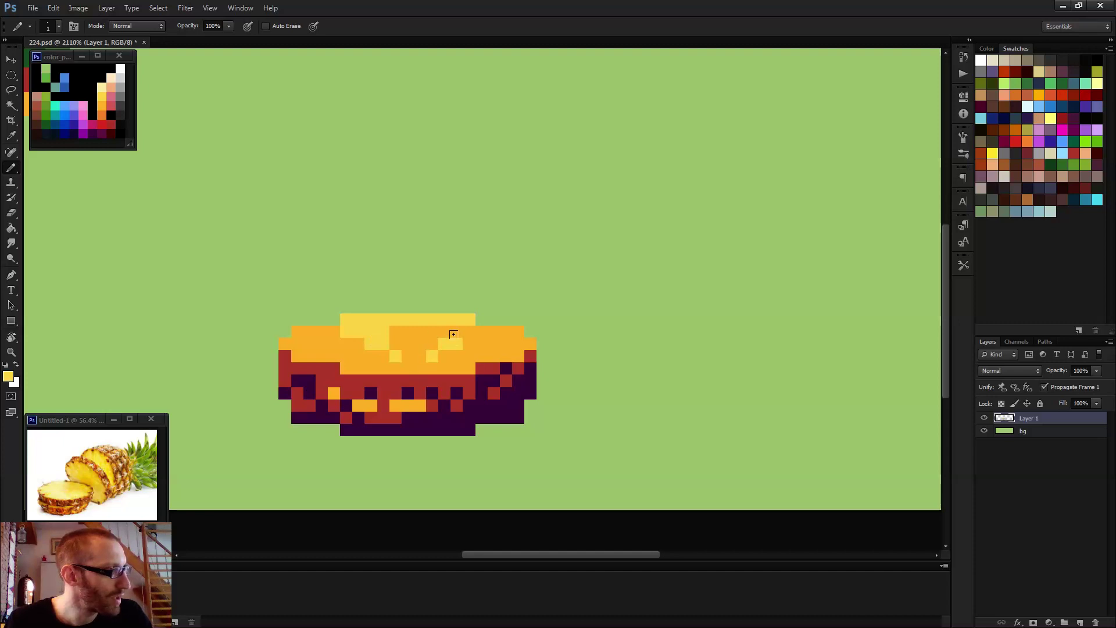
pyautogui.click(470, 330)
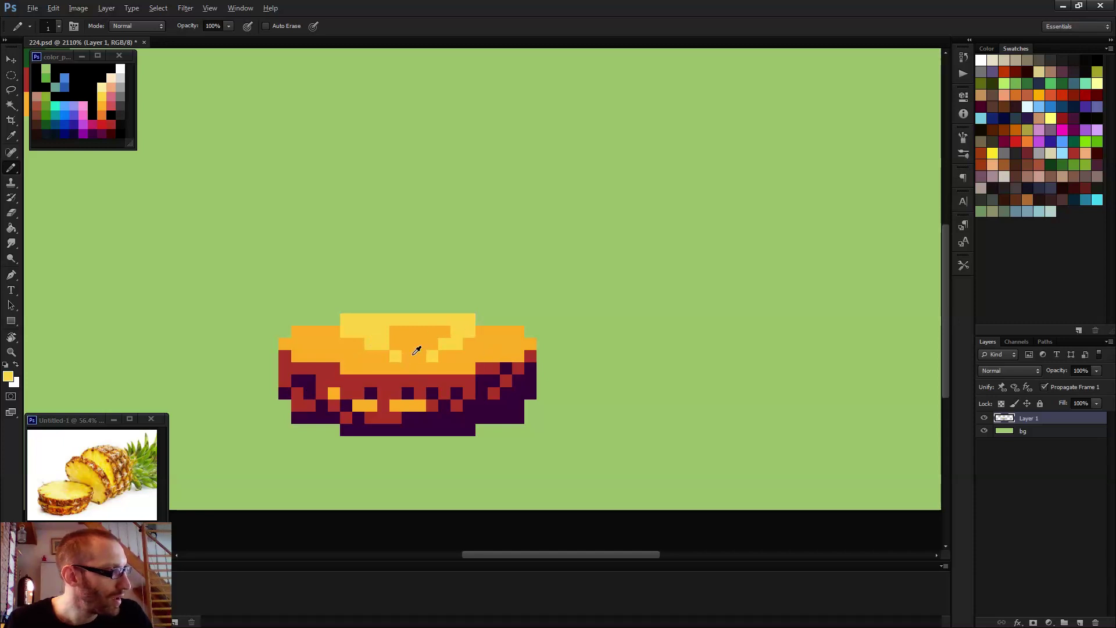
pyautogui.click(407, 344)
pyautogui.click(420, 343)
# - Restore an orange pixel in the highlight and add light yellow pixels on the top's left side
pyautogui.keyDown('alt'); pyautogui.click(443, 355); pyautogui.keyUp('alt')
pyautogui.click(434, 355)
pyautogui.click(383, 369)
pyautogui.click(395, 368)
pyautogui.keyDown('alt'); pyautogui.click(404, 377); pyautogui.keyUp('alt')
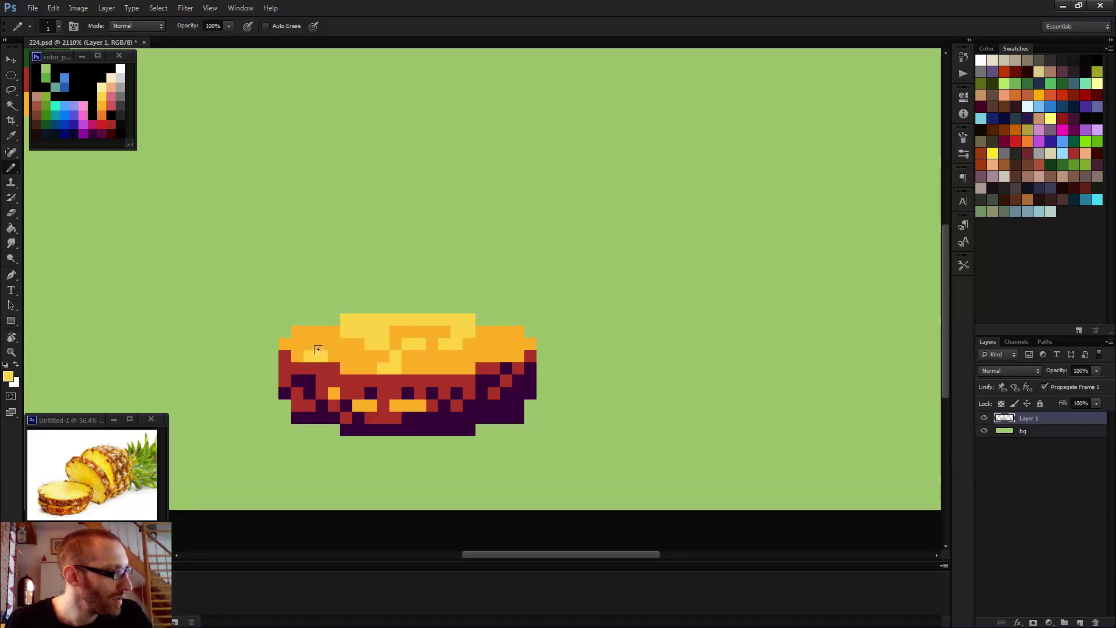
pyautogui.scroll(-3, 417, 344)
pyautogui.keyDown('alt'); pyautogui.click(373, 339); pyautogui.keyUp('alt')
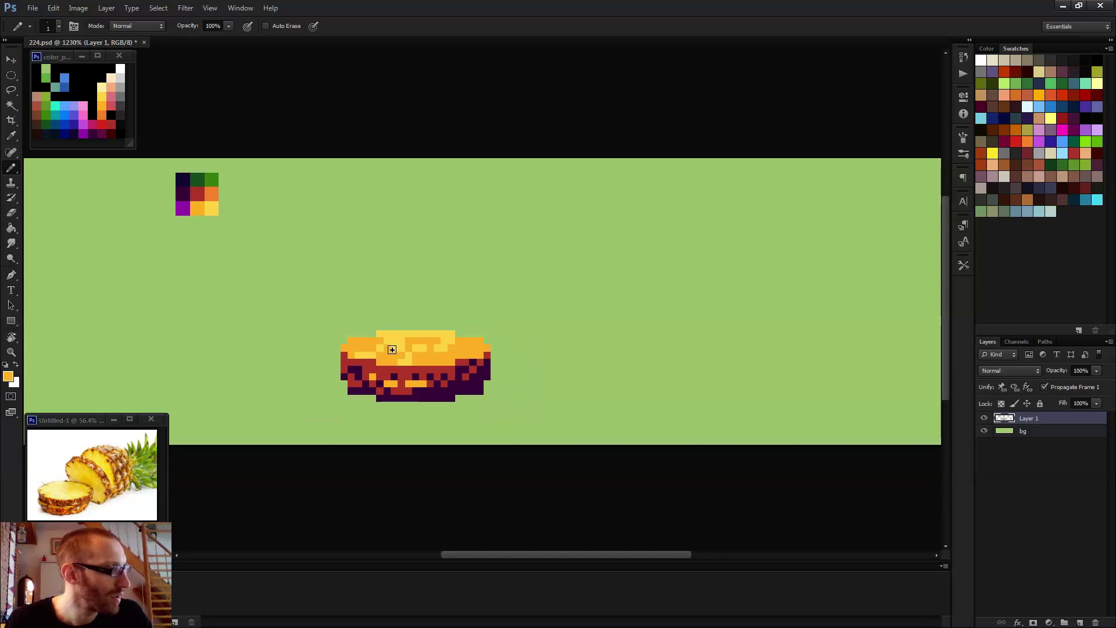
pyautogui.scroll(-4, 473, 381)
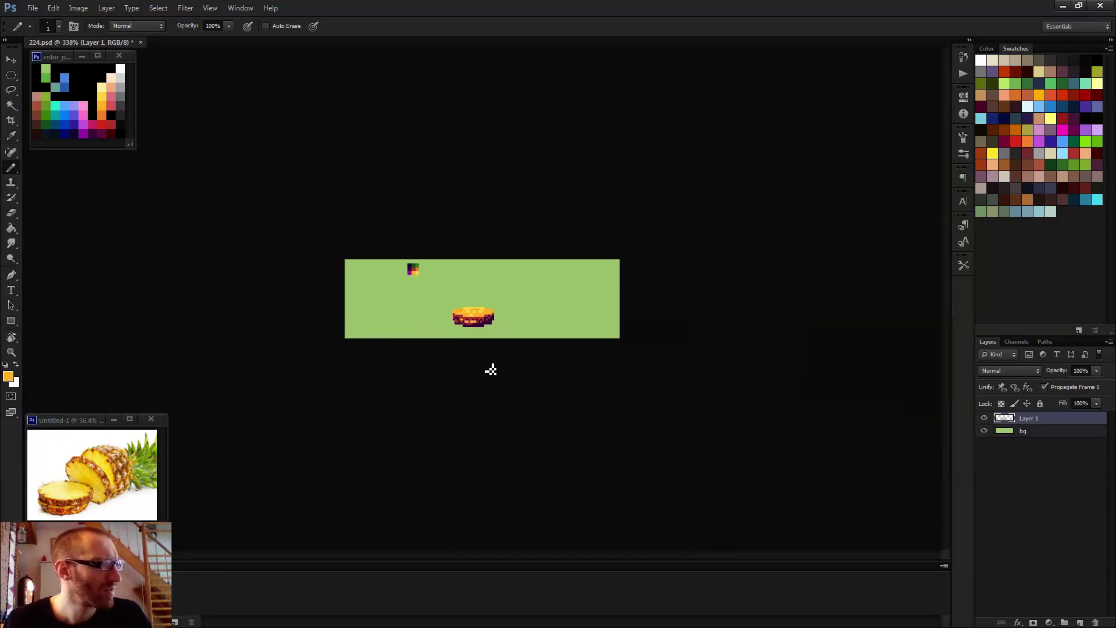
pyautogui.scroll(5, 491, 369)
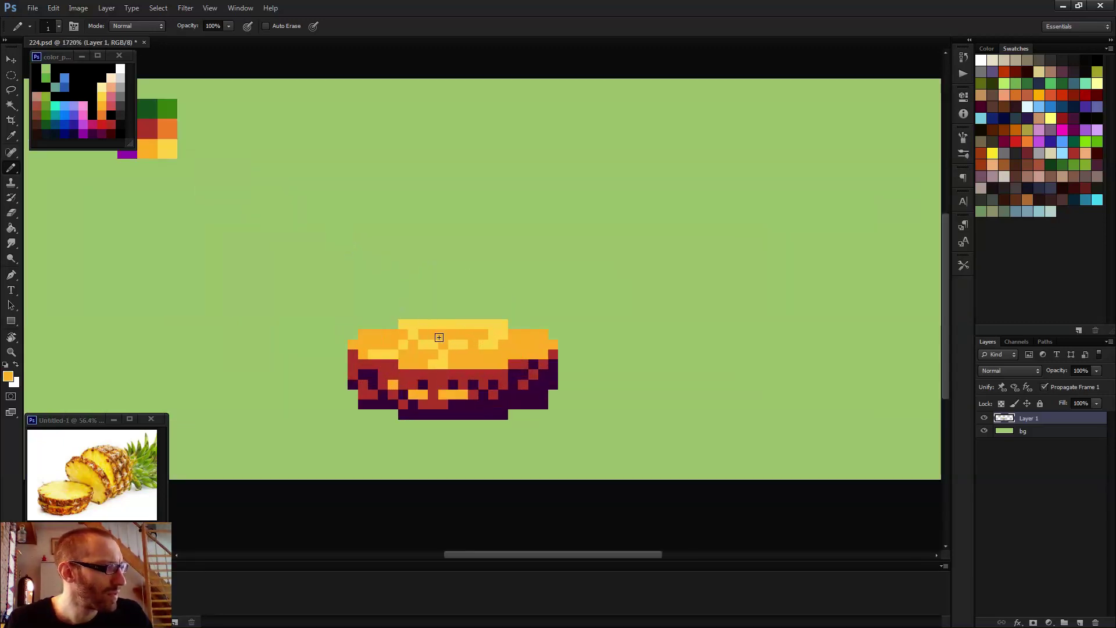
# - Turn several top-row yellow pixels back to the slice's orange
pyautogui.click(443, 324)
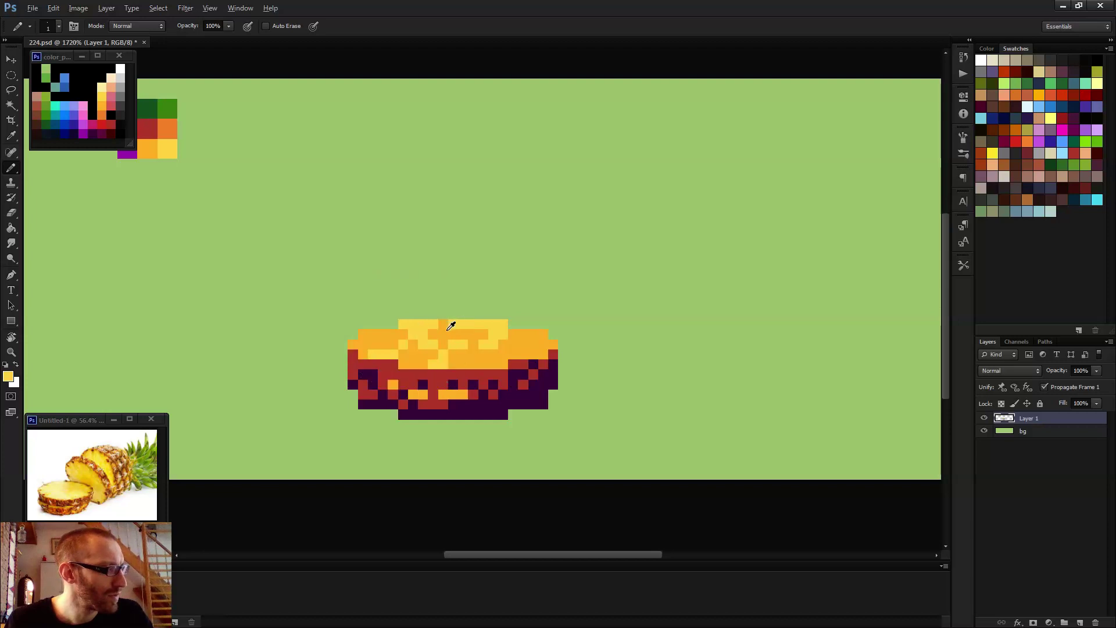
pyautogui.keyDown('alt'); pyautogui.click(457, 326); pyautogui.keyUp('alt')
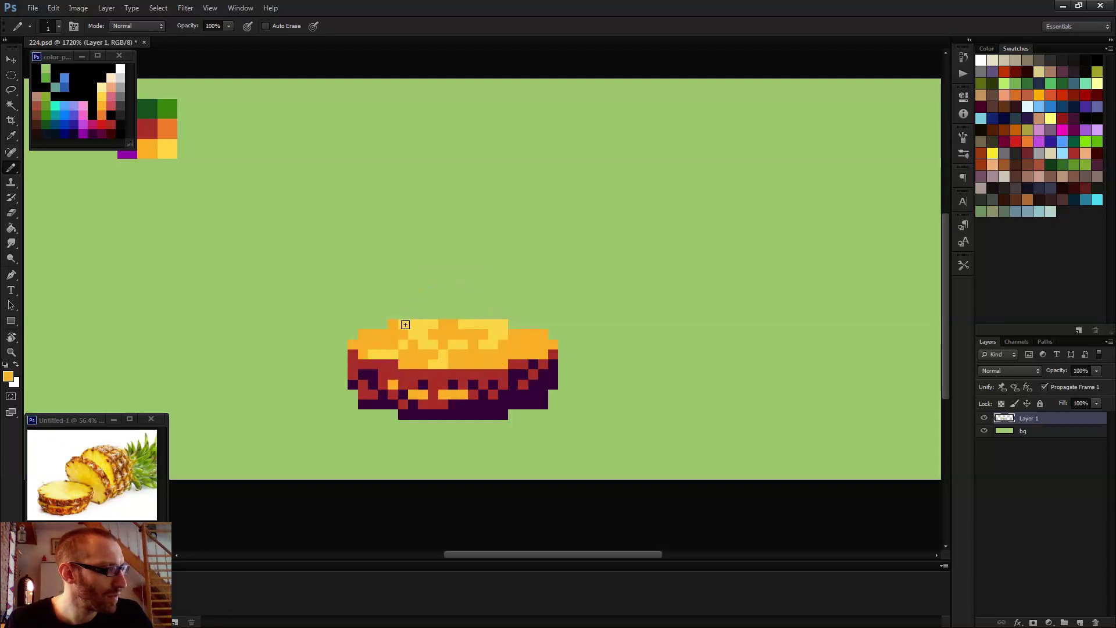
pyautogui.moveTo(501, 323); pyautogui.dragTo(493, 324)
pyautogui.keyDown('alt'); pyautogui.click(501, 334); pyautogui.keyUp('alt')
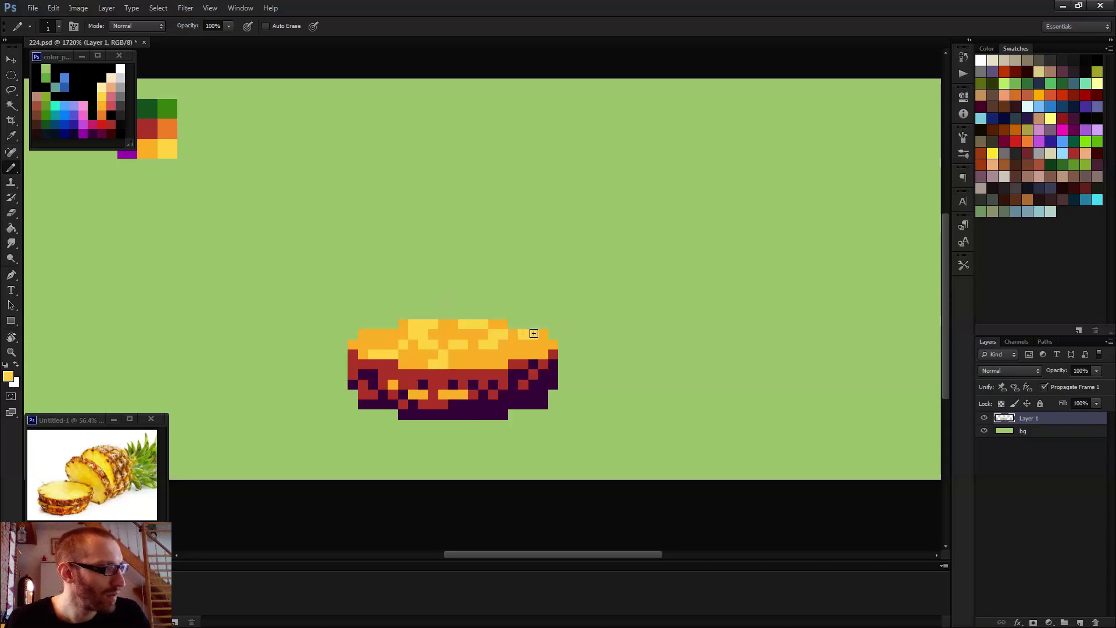
pyautogui.scroll(-5, 535, 349)
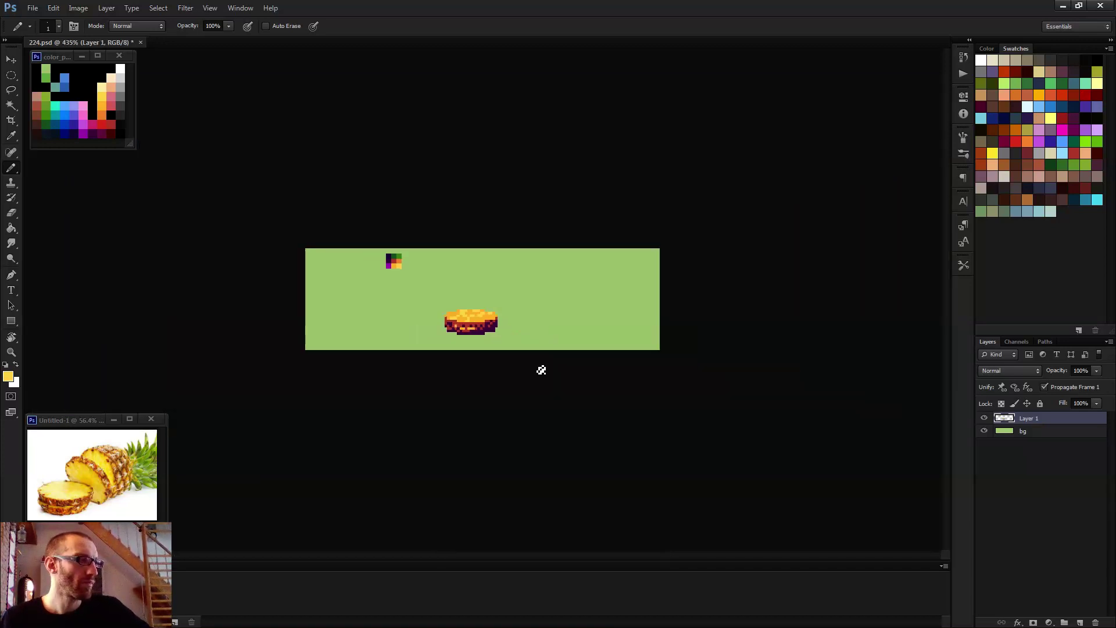
pyautogui.scroll(3, 538, 372)
pyautogui.scroll(4, 530, 372)
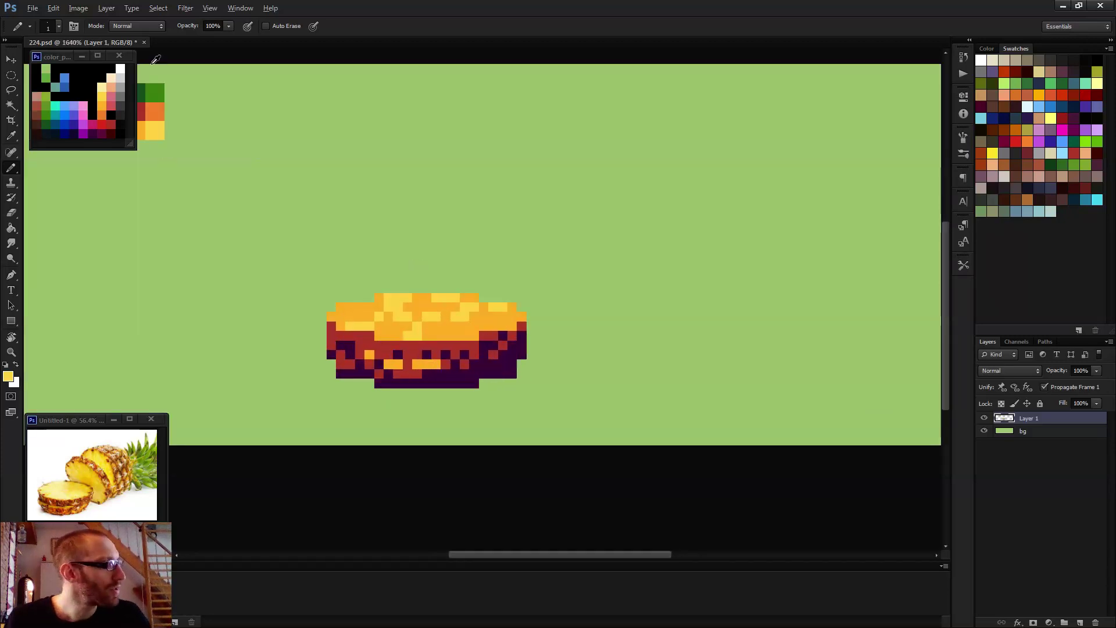
# - Add a run of orange highlight pixels along the slice's dark lower row
pyautogui.moveTo(434, 364); pyautogui.dragTo(387, 364)
pyautogui.scroll(-2, 474, 379)
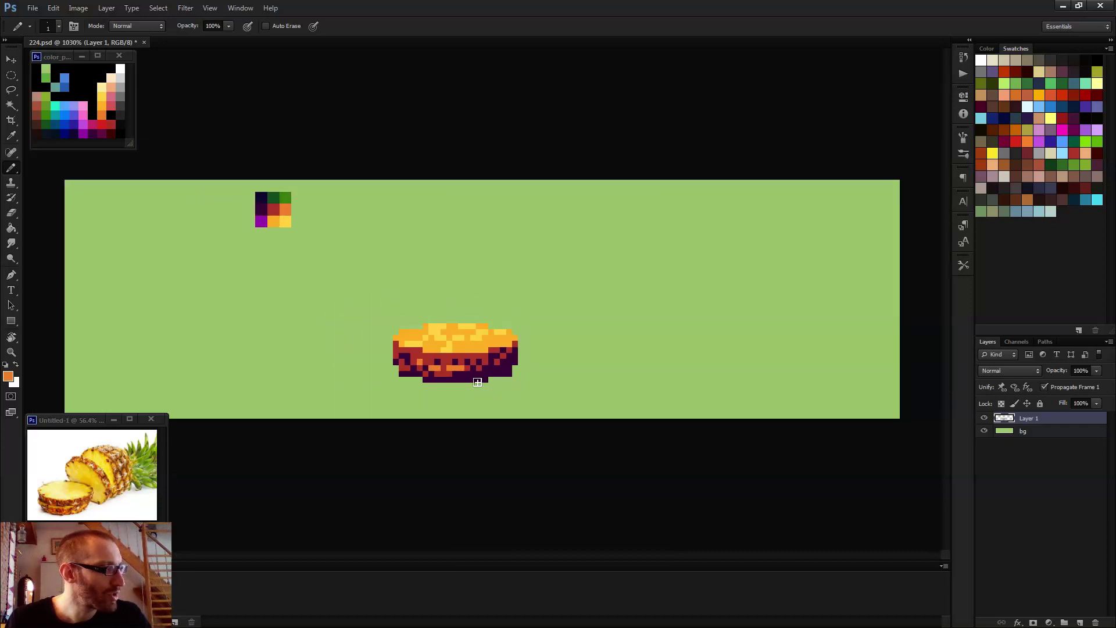
pyautogui.keyDown('alt'); pyautogui.click(464, 347); pyautogui.keyUp('alt')
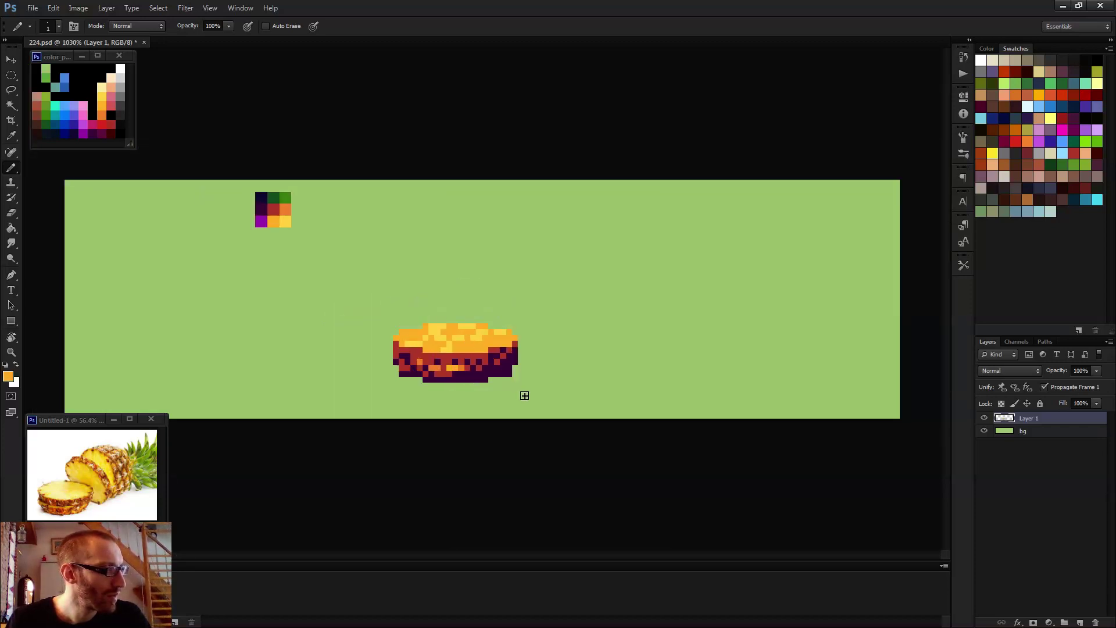
pyautogui.scroll(-3, 524, 395)
pyautogui.scroll(-1, 530, 408)
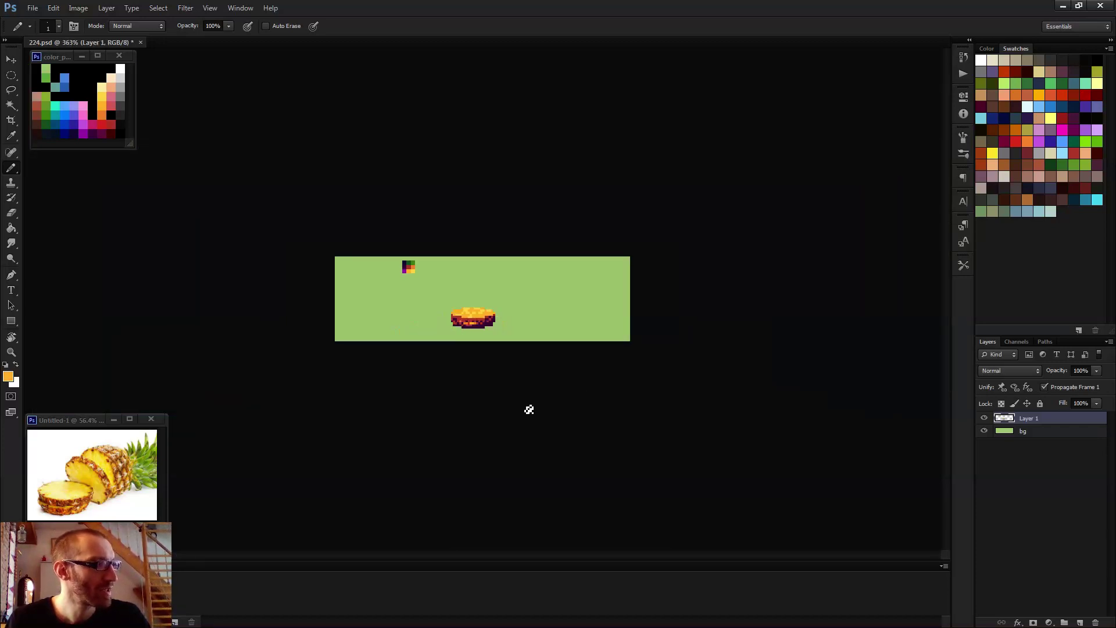
pyautogui.scroll(-1, 528, 410)
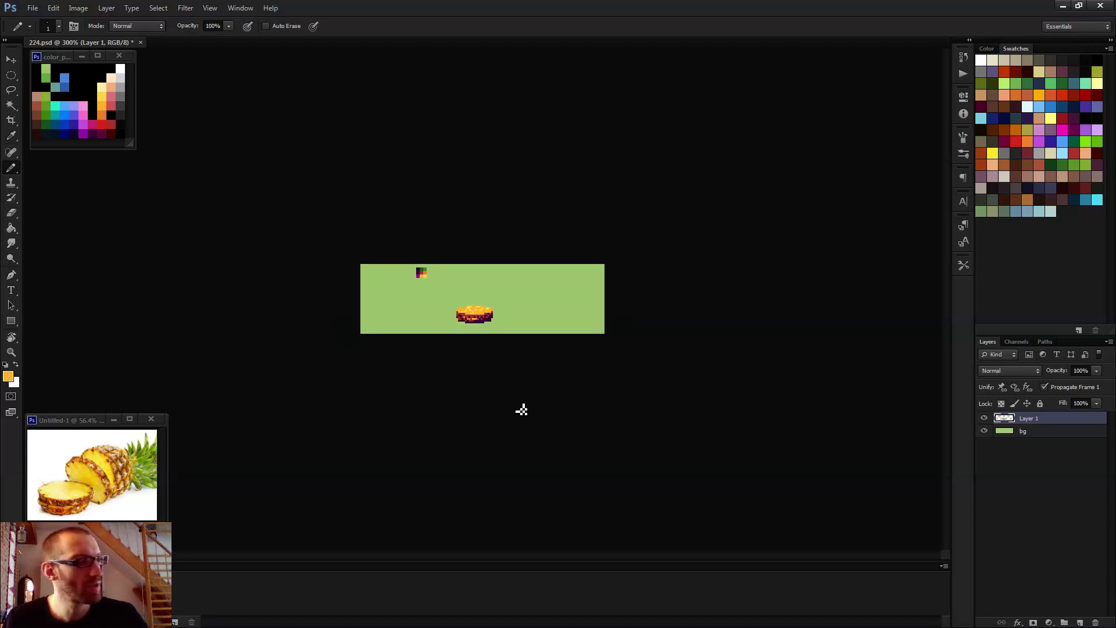
pyautogui.scroll(7, 518, 409)
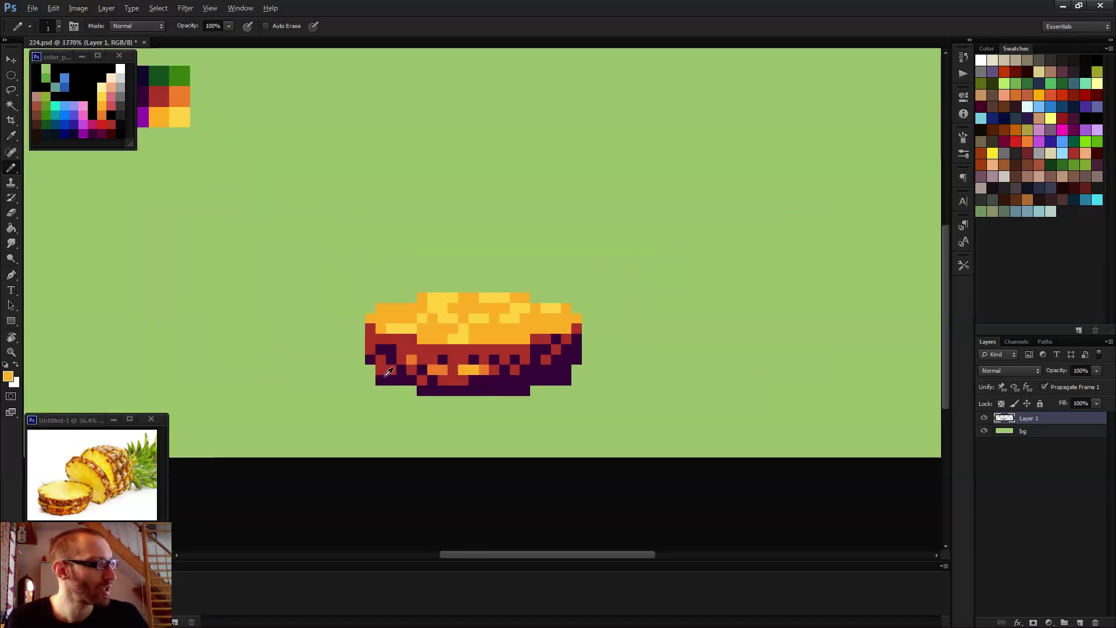
pyautogui.press('alt')
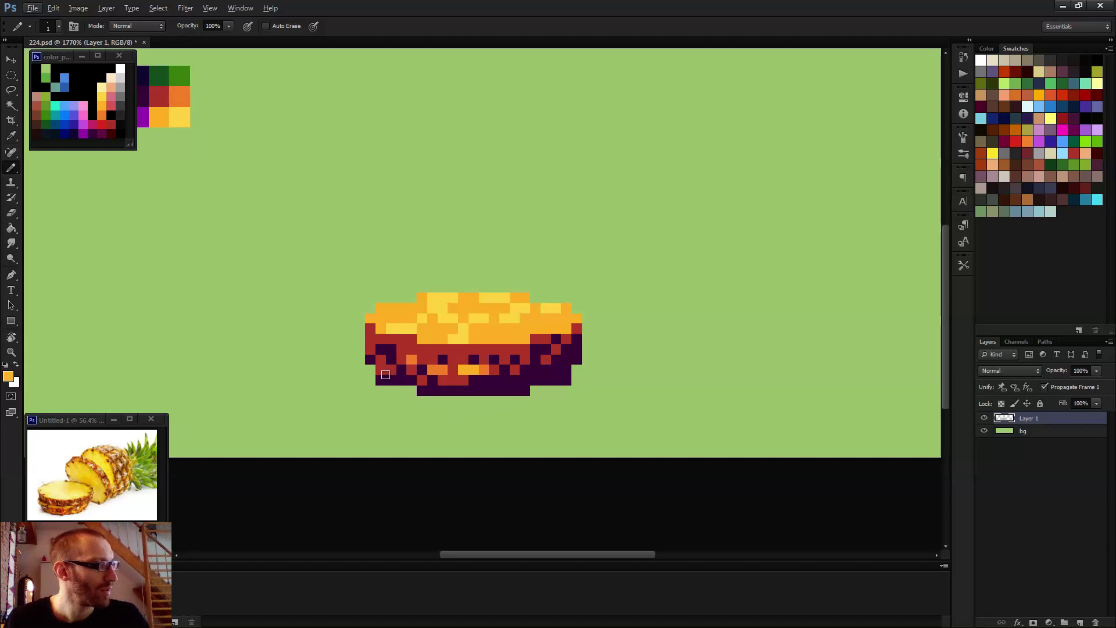
pyautogui.scroll(-5, 386, 375)
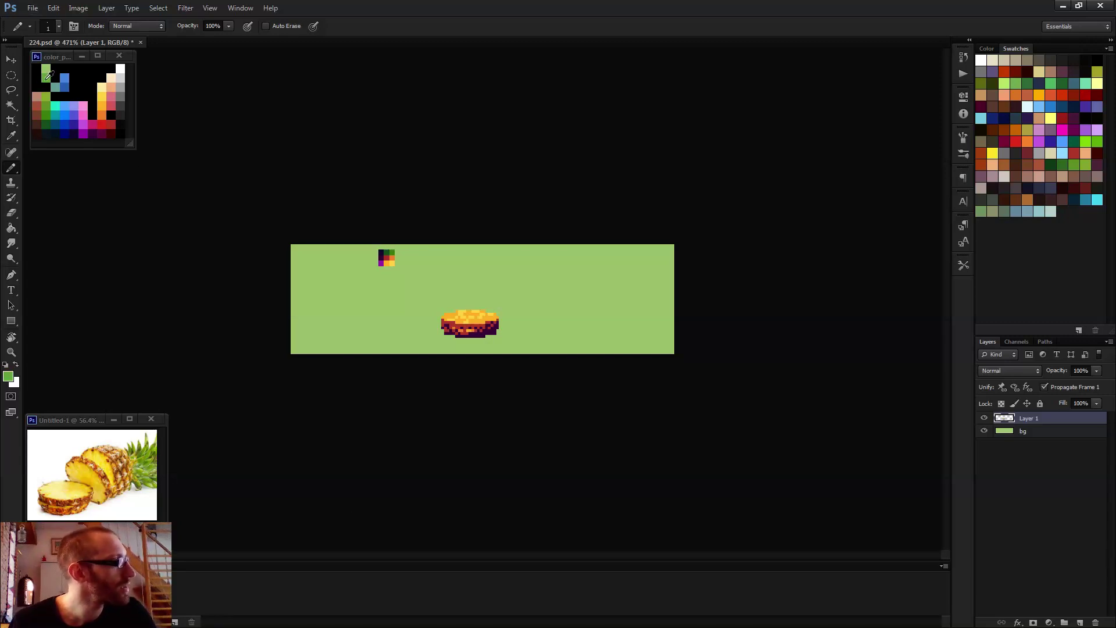
# - Paint a dark green shadow line beneath the slice, redoing a misplaced first stroke
pyautogui.scroll(5, 416, 390)
pyautogui.moveTo(418, 391); pyautogui.dragTo(385, 388)
pyautogui.hotkey('ctrl', 'z')
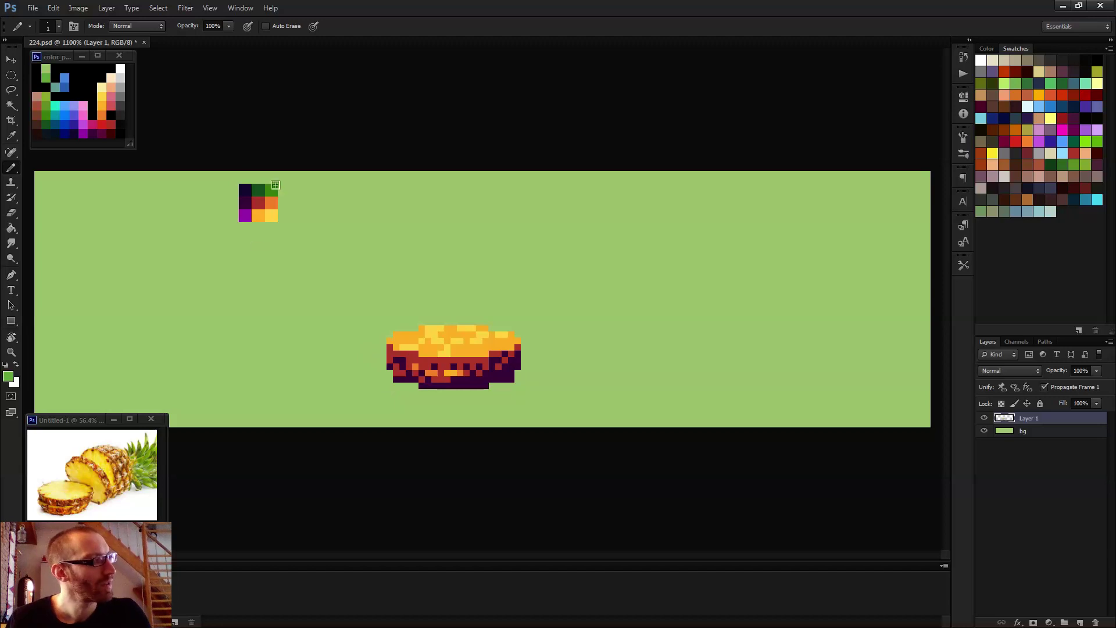
pyautogui.scroll(3, 459, 411)
pyautogui.moveTo(389, 371); pyautogui.dragTo(414, 372)
pyautogui.moveTo(560, 372); pyautogui.dragTo(637, 372)
# - Extend the green shadow stepping out to the right and along a row under the slice
pyautogui.click(607, 350)
pyautogui.click(610, 360)
pyautogui.moveTo(618, 332)
pyautogui.mouseDown()
pyautogui.moveTo(656, 338)
pyautogui.moveTo(617, 343)
pyautogui.moveTo(656, 344)
pyautogui.moveTo(622, 360)
pyautogui.mouseUp()
pyautogui.click(655, 360)
pyautogui.moveTo(463, 381); pyautogui.dragTo(626, 384)
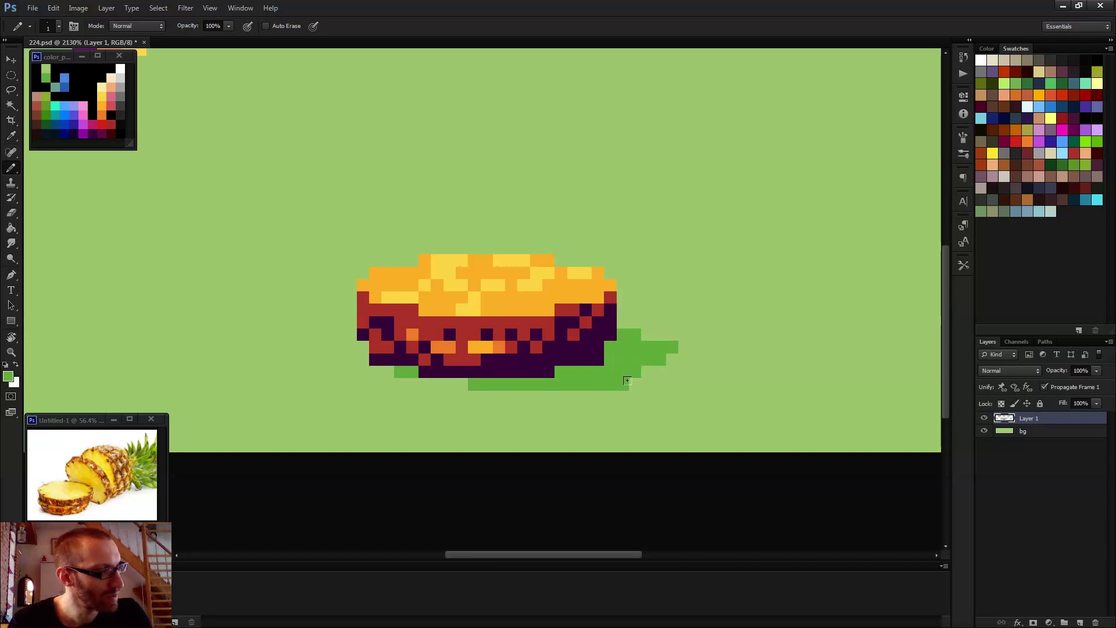
# - Zoom in, erase the stray shadow pixel at the right end, and extend the shadow row leftward
pyautogui.press('z')
pyautogui.click(627, 385)
pyautogui.press('e')
pyautogui.click(626, 385)
pyautogui.scroll(-2, 627, 386)
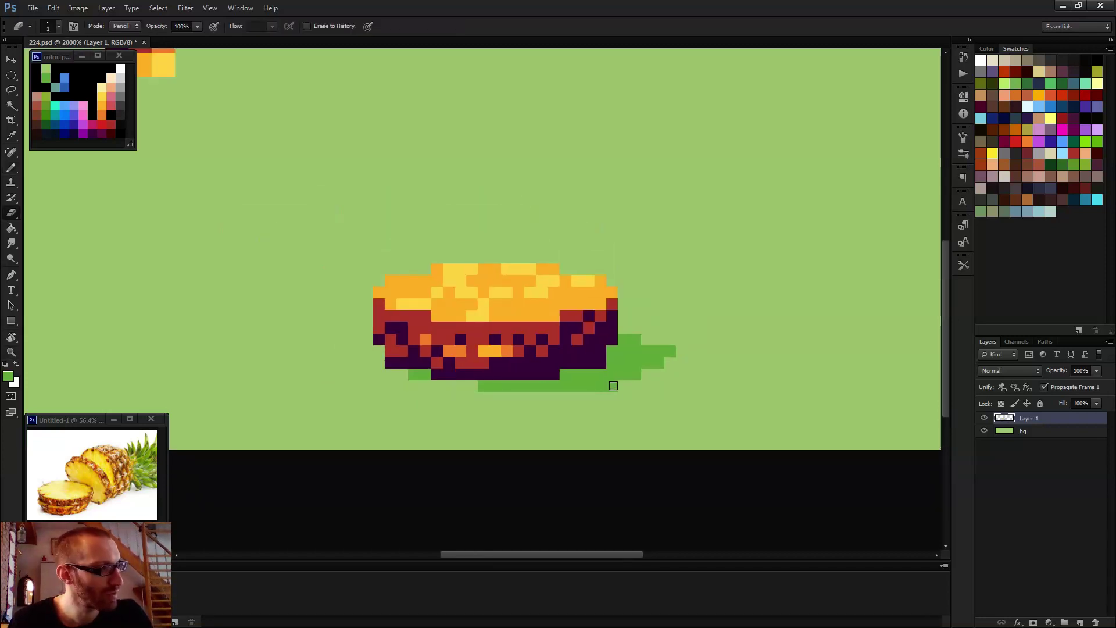
pyautogui.press('b')
pyautogui.moveTo(475, 386); pyautogui.dragTo(444, 385)
pyautogui.scroll(-3, 441, 384)
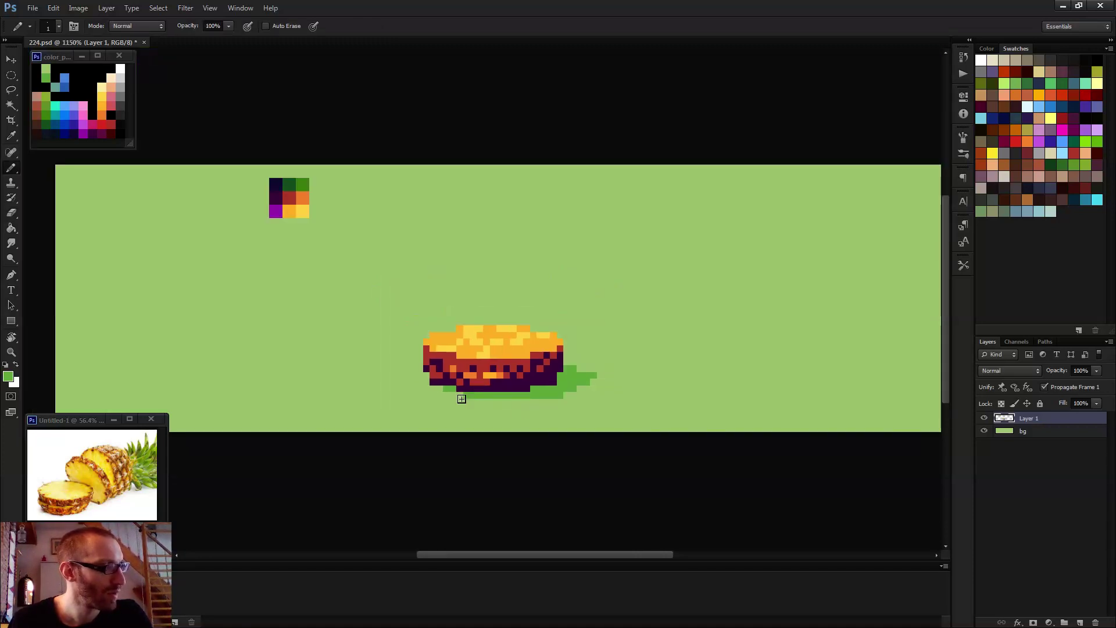
pyautogui.scroll(-3, 457, 390)
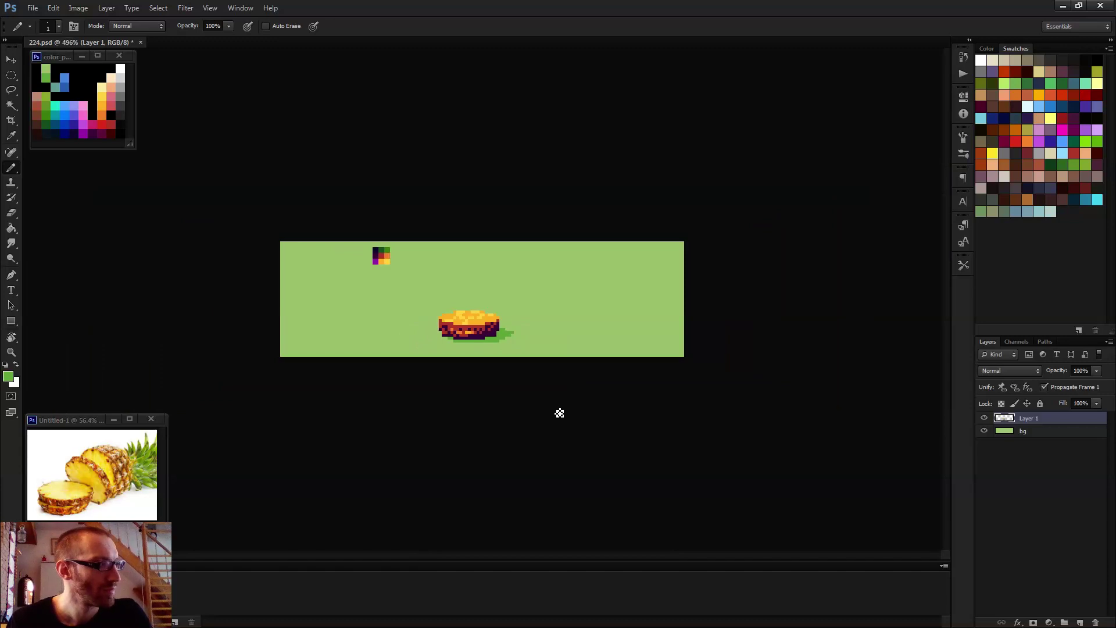
pyautogui.scroll(3, 555, 411)
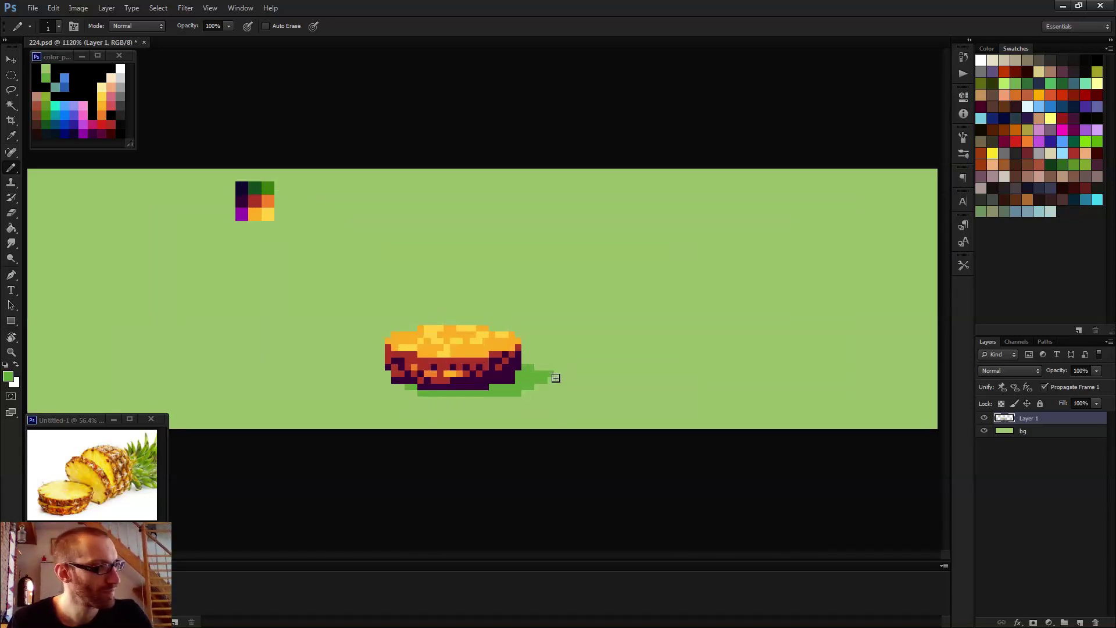
# - Tidy the shadow with the Eraser and save the document
pyautogui.press('e')
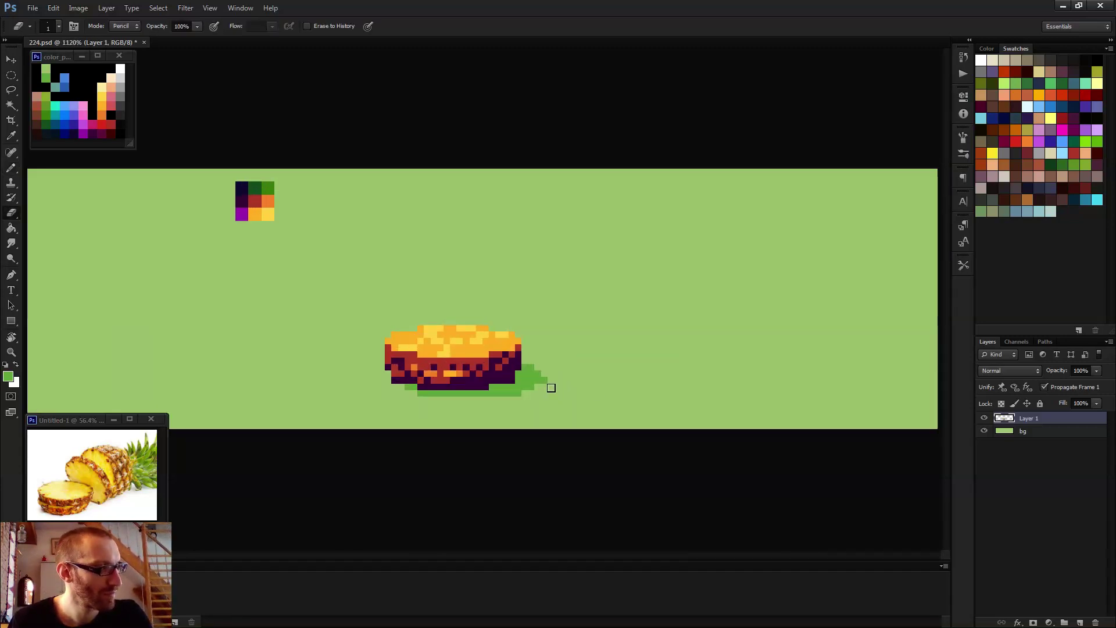
pyautogui.scroll(-3, 570, 391)
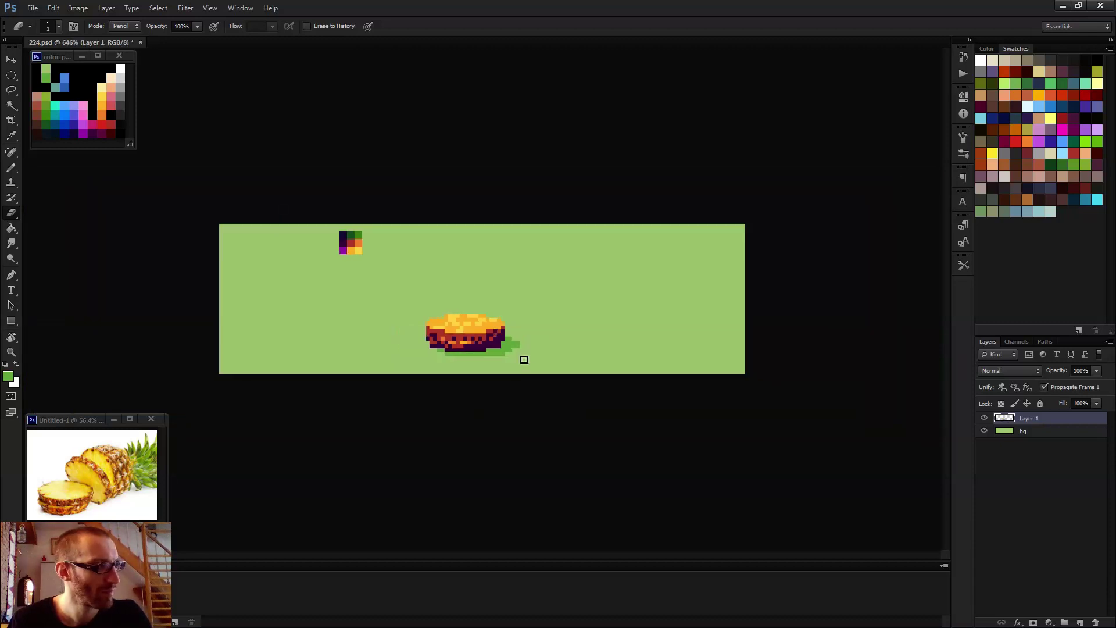
pyautogui.press('b')
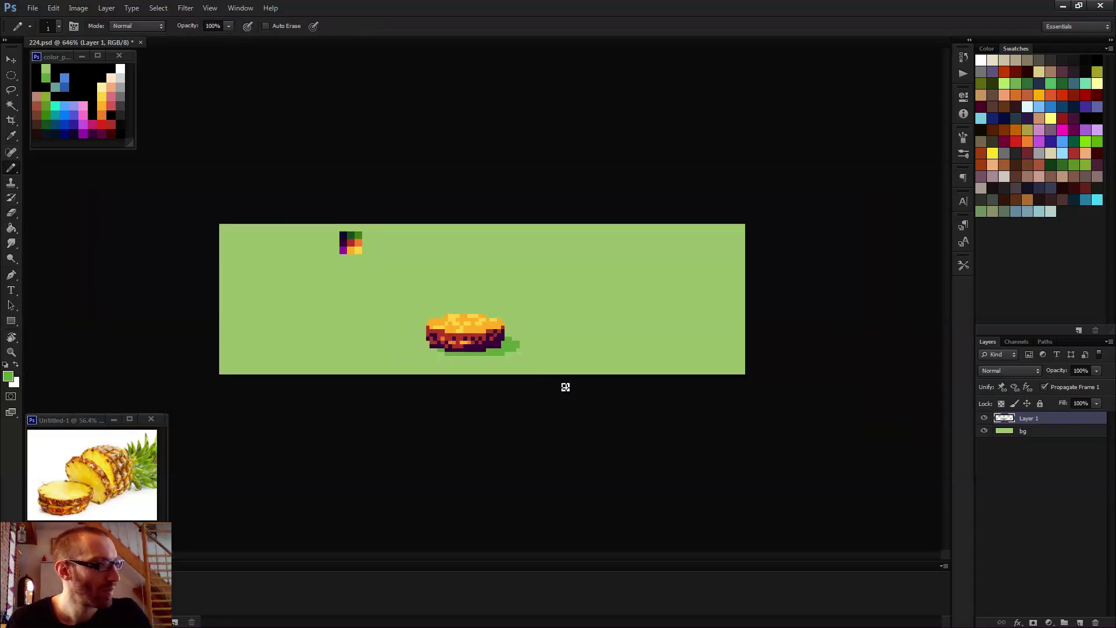
pyautogui.hotkey('ctrl', 's')
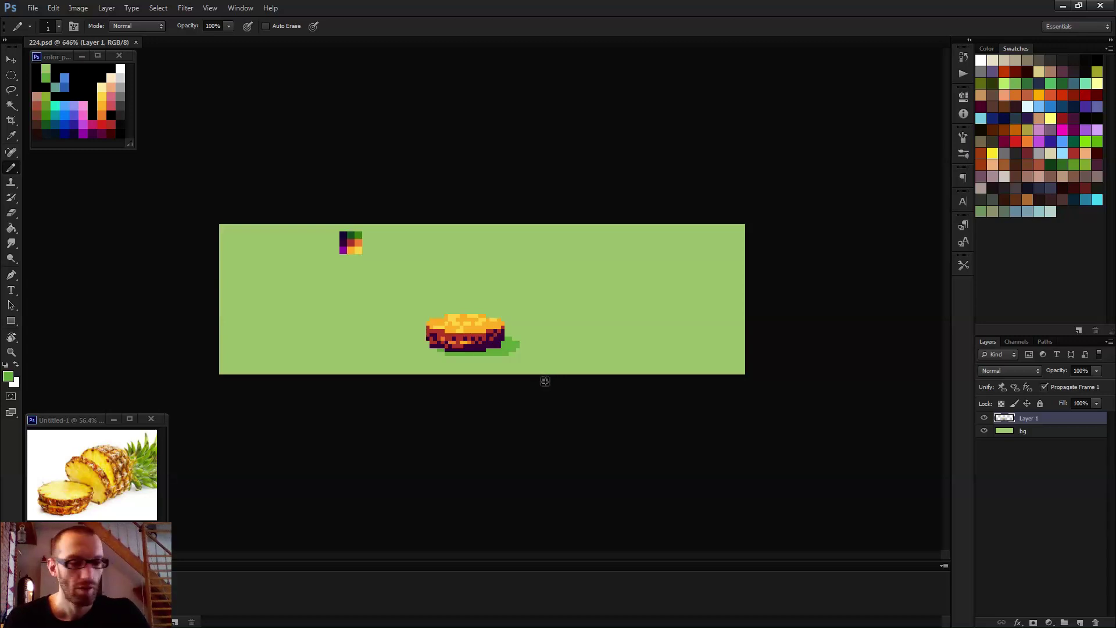
pyautogui.scroll(3, 516, 376)
pyautogui.scroll(1, 516, 376)
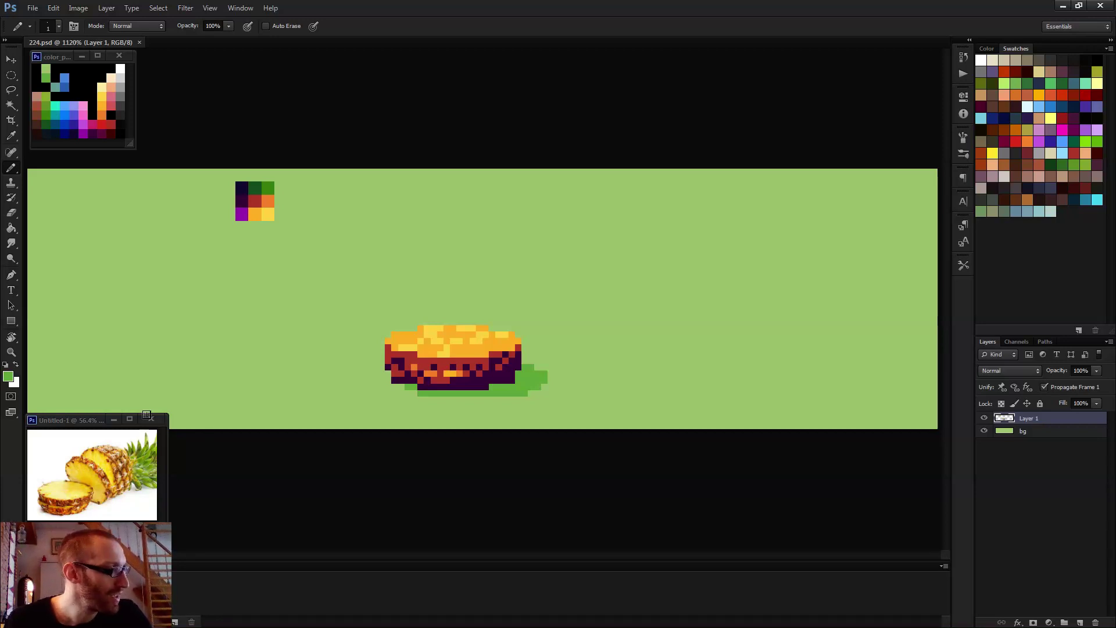
pyautogui.click(14, 75)
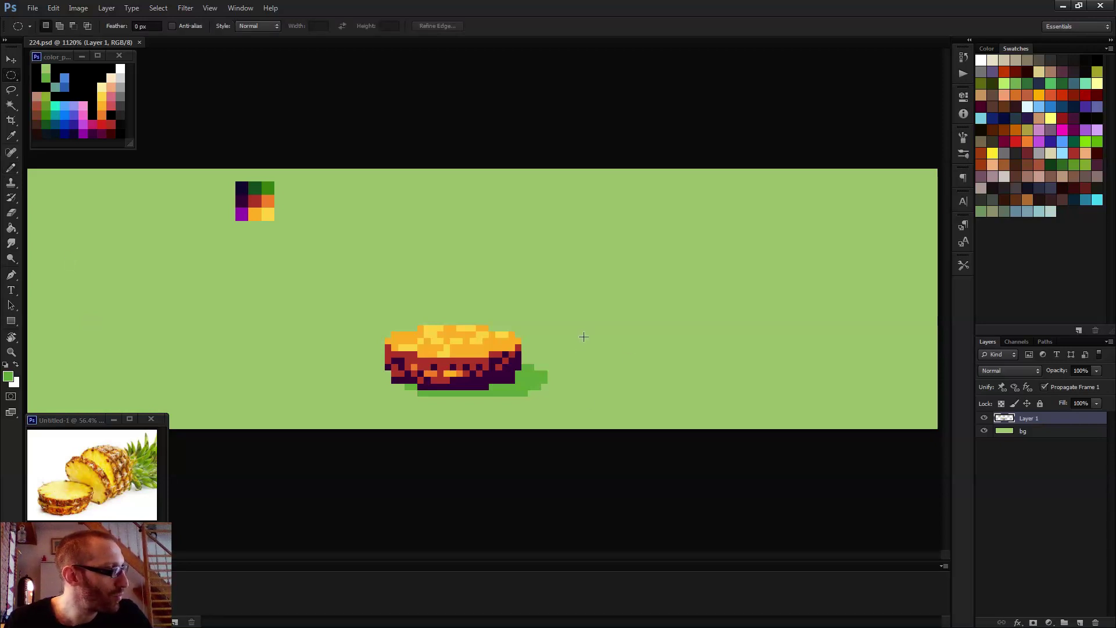
pyautogui.moveTo(584, 336); pyautogui.dragTo(762, 368)
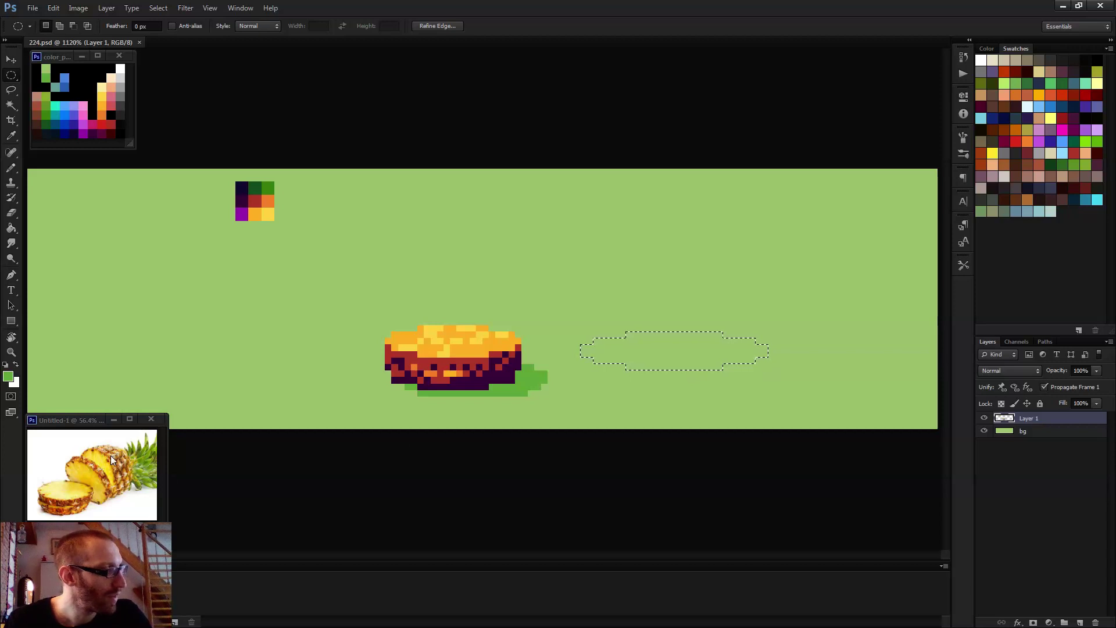
pyautogui.hotkey('ctrl', 'd')
pyautogui.moveTo(660, 229); pyautogui.dragTo(723, 377)
pyautogui.moveTo(570, 224); pyautogui.dragTo(606, 348)
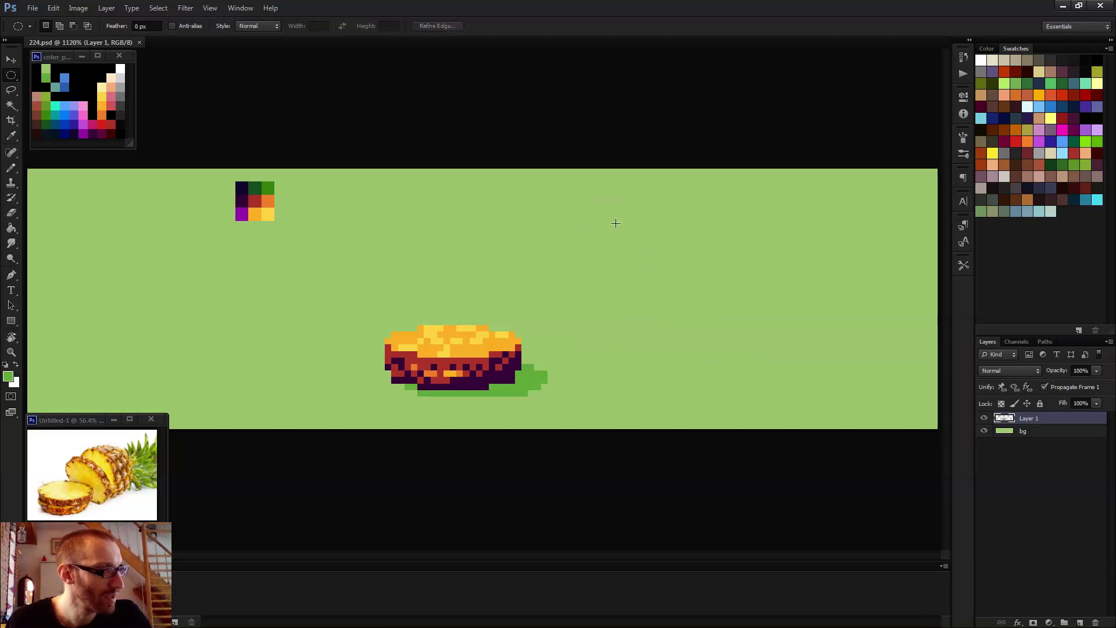
pyautogui.moveTo(611, 216); pyautogui.dragTo(673, 364)
pyautogui.rightClick(644, 270)
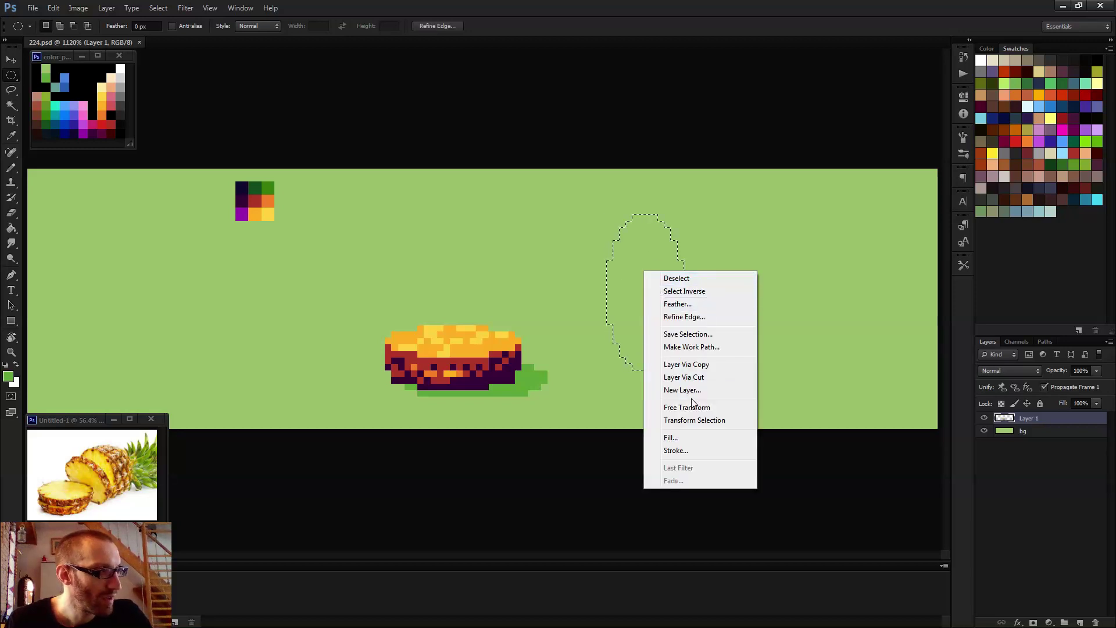
pyautogui.click(713, 421)
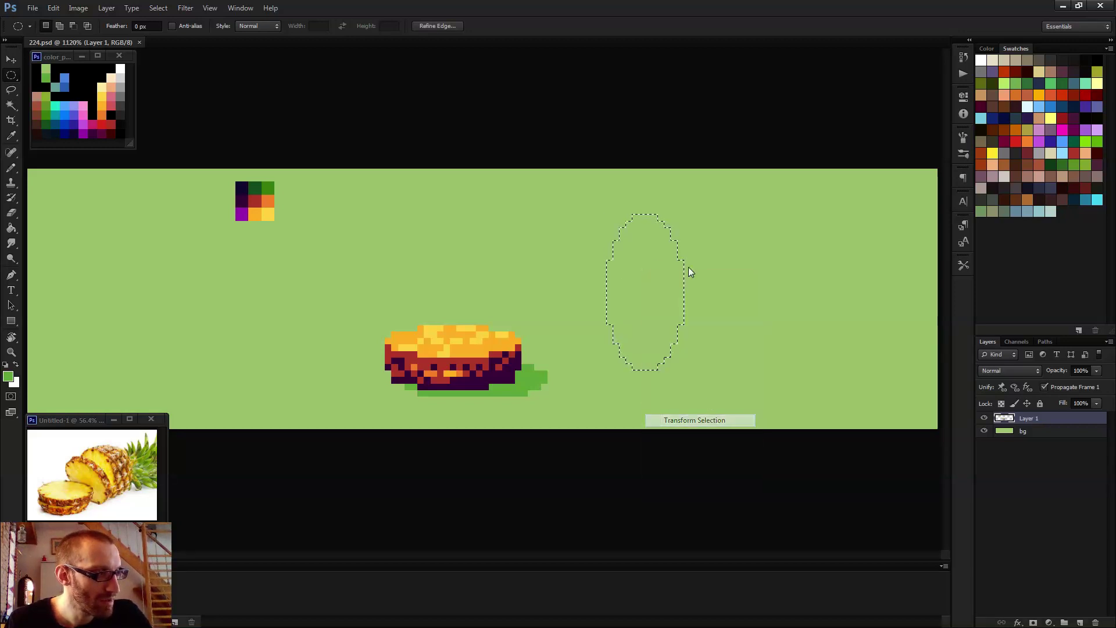
pyautogui.moveTo(702, 207); pyautogui.dragTo(646, 195)
pyautogui.press('Return')
pyautogui.scroll(-2, 691, 341)
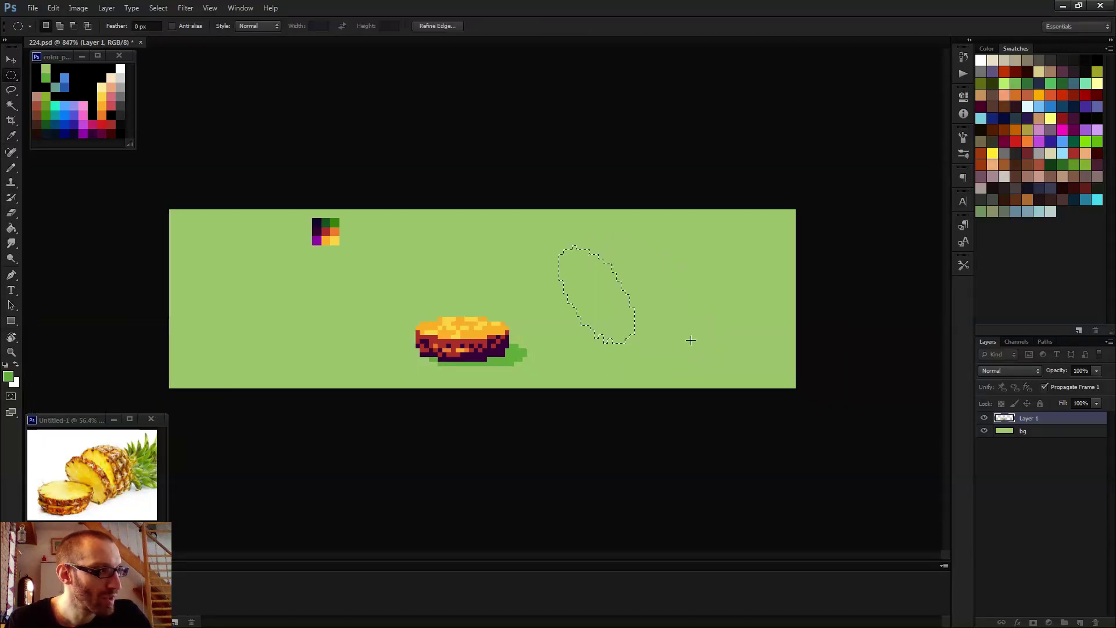
pyautogui.scroll(2, 618, 345)
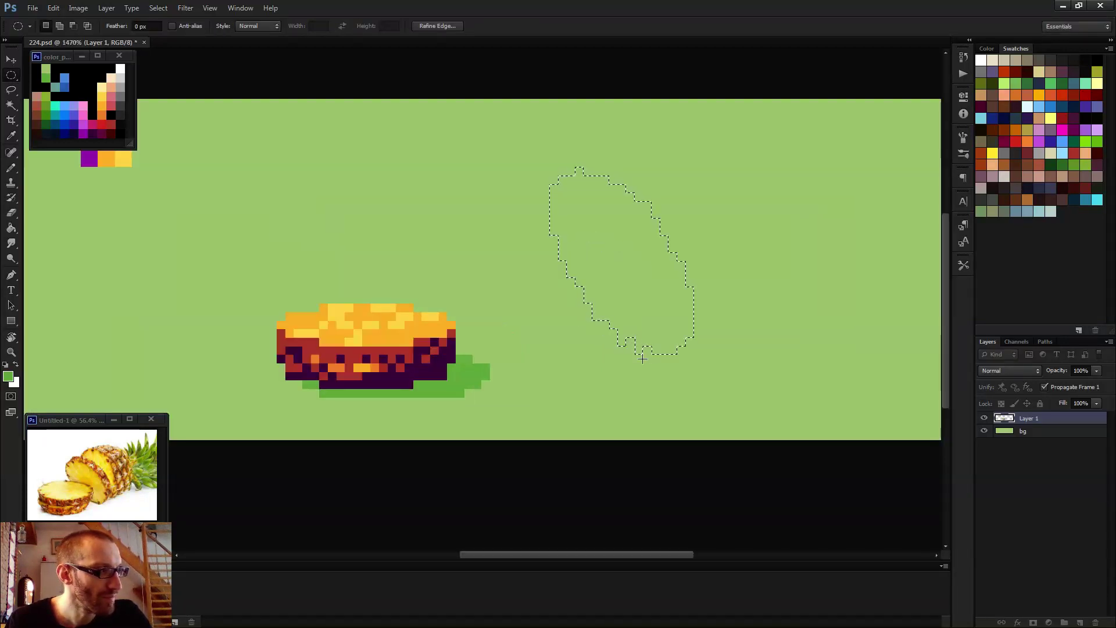
pyautogui.scroll(-2, 637, 349)
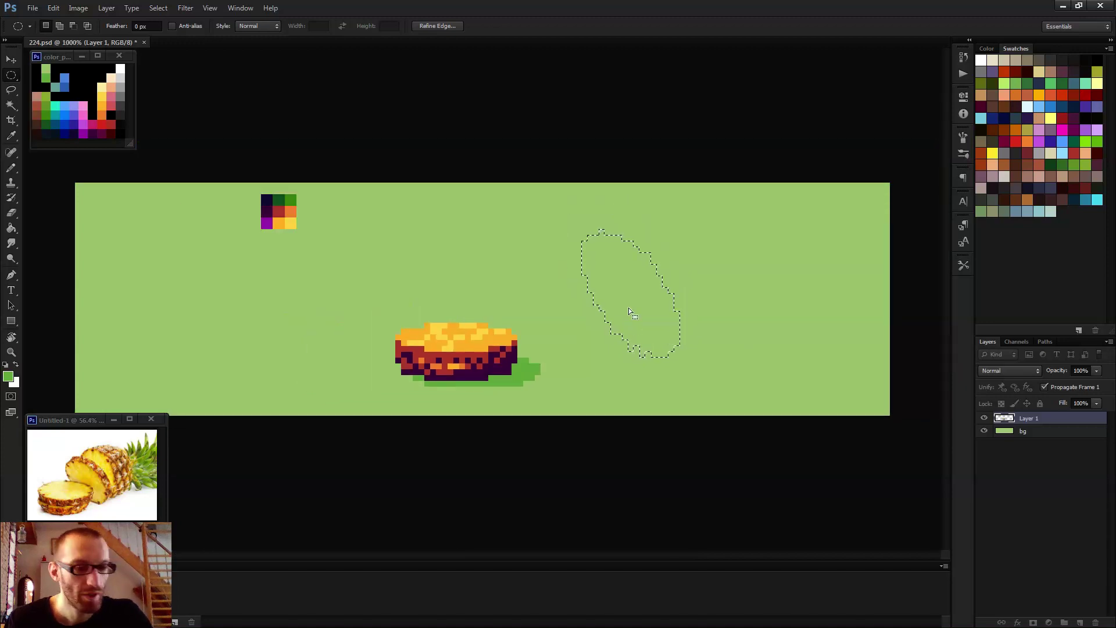
pyautogui.hotkey('ctrl', 'z')
pyautogui.rightClick(623, 286)
pyautogui.click(698, 437)
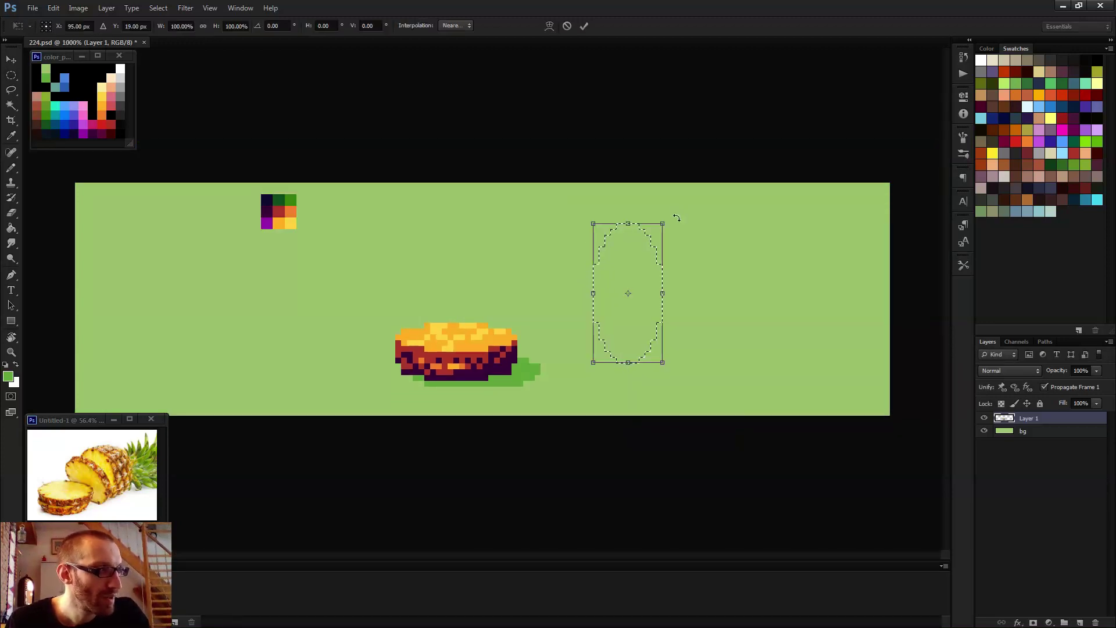
pyautogui.moveTo(675, 220); pyautogui.dragTo(616, 198)
pyautogui.doubleClick(627, 277)
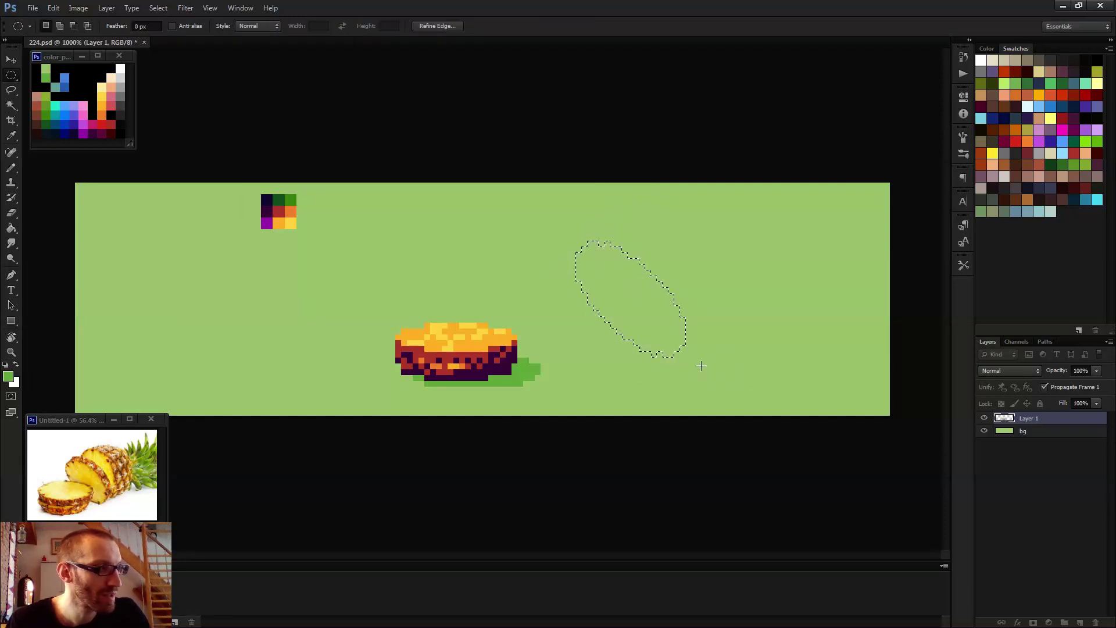
pyautogui.scroll(-1, 701, 367)
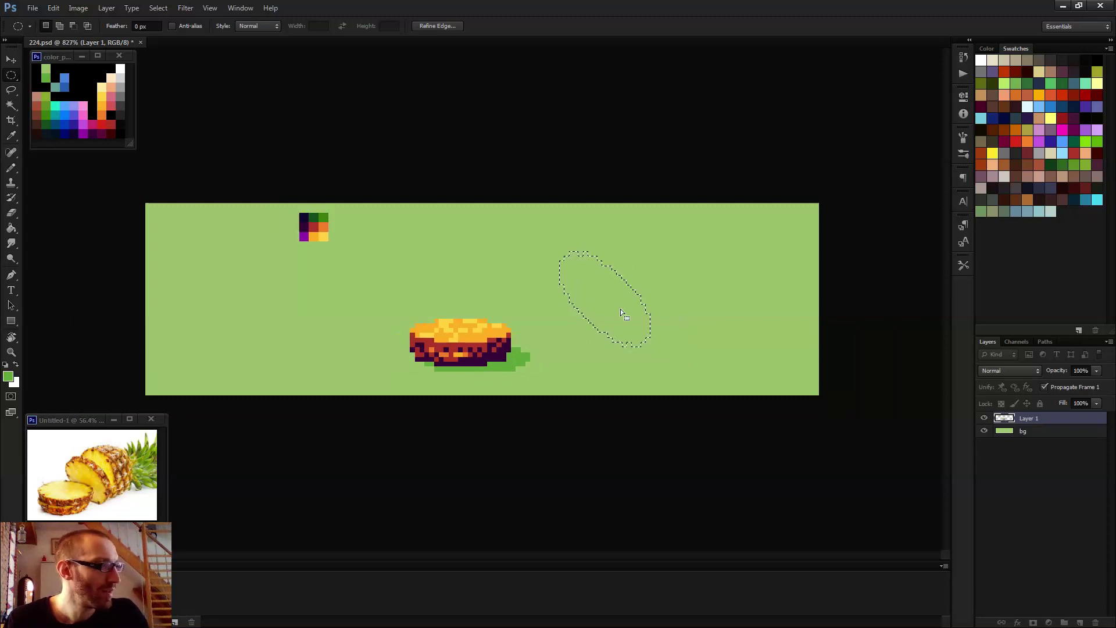
pyautogui.click(635, 363)
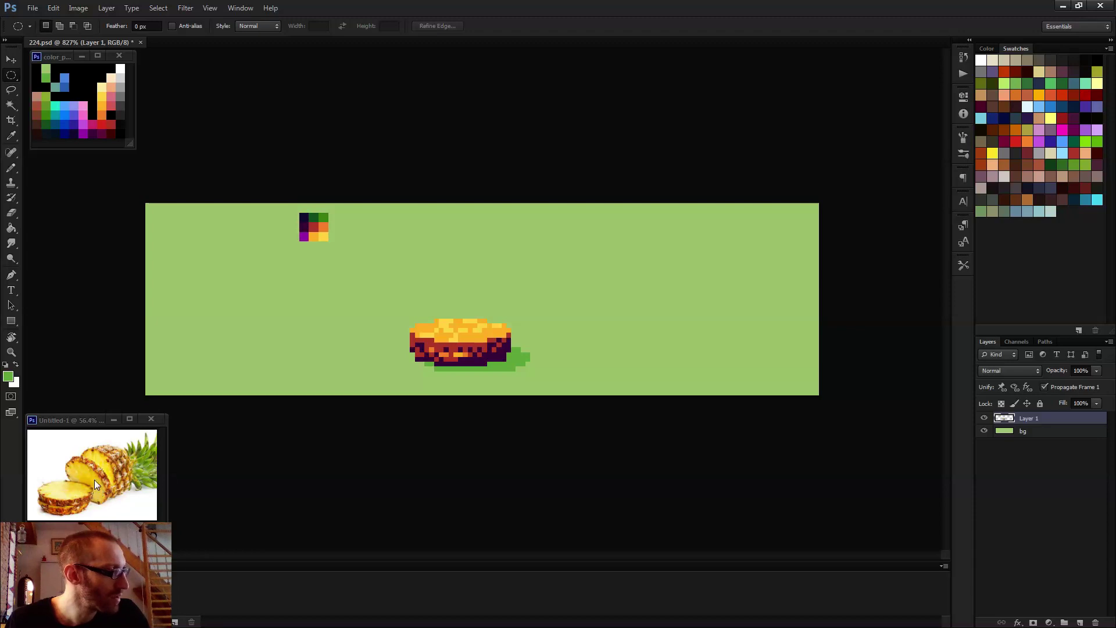
# - Add a new layer above the background and marquee an upright oval right of the slice
pyautogui.click(1032, 431)
pyautogui.click(1081, 622)
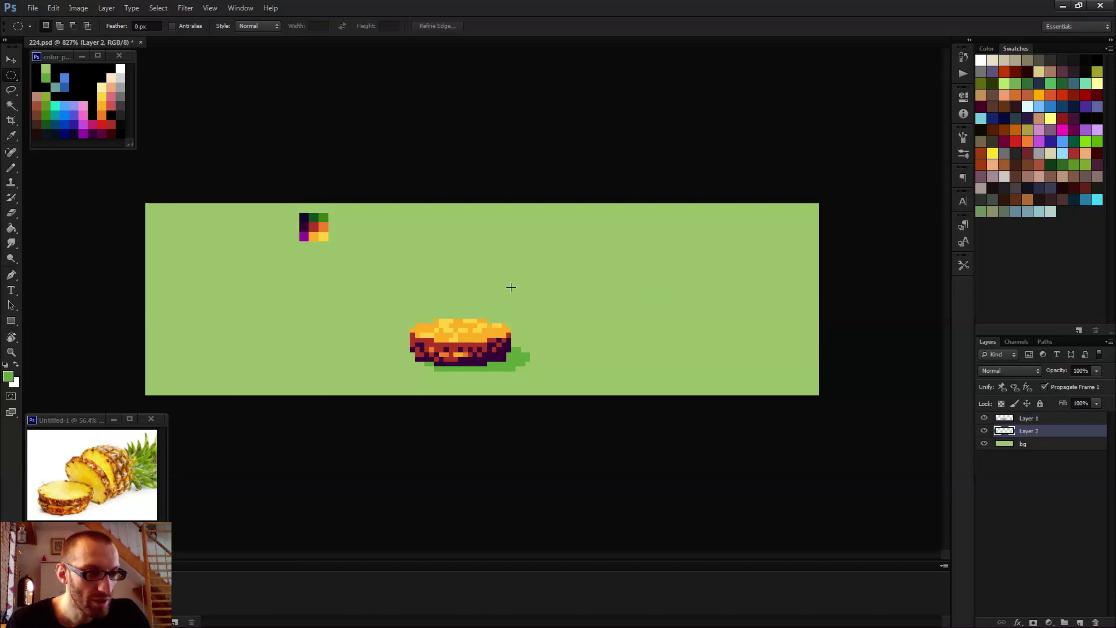
pyautogui.moveTo(484, 266); pyautogui.dragTo(537, 353)
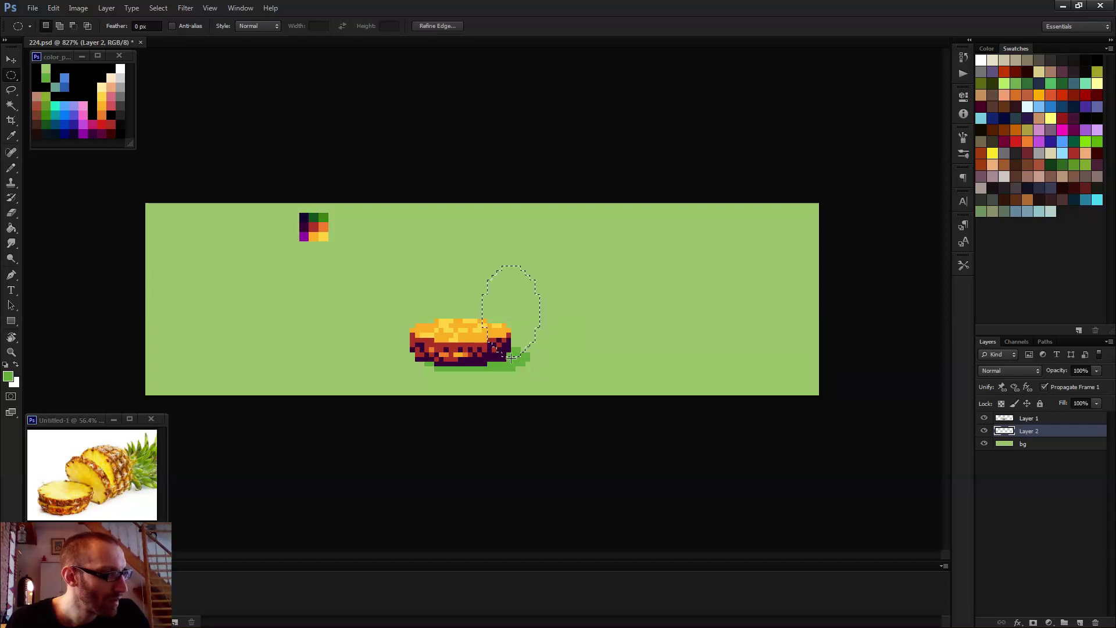
pyautogui.click(512, 358)
pyautogui.moveTo(511, 357); pyautogui.dragTo(528, 299)
pyautogui.scroll(-1, 588, 315)
pyautogui.scroll(-1, 588, 315)
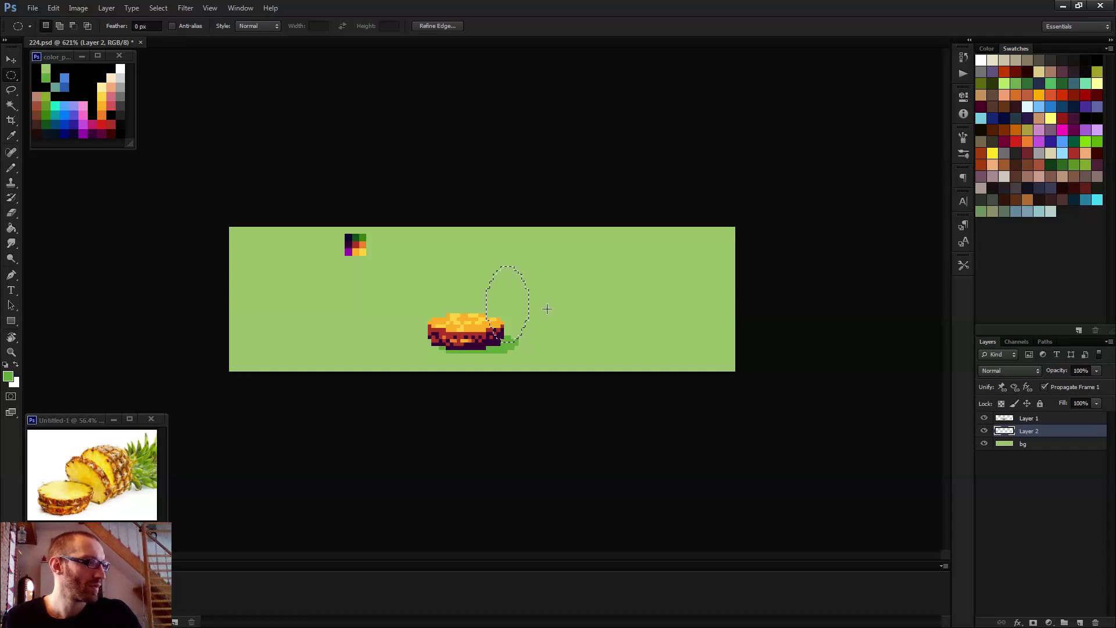
pyautogui.click(545, 308)
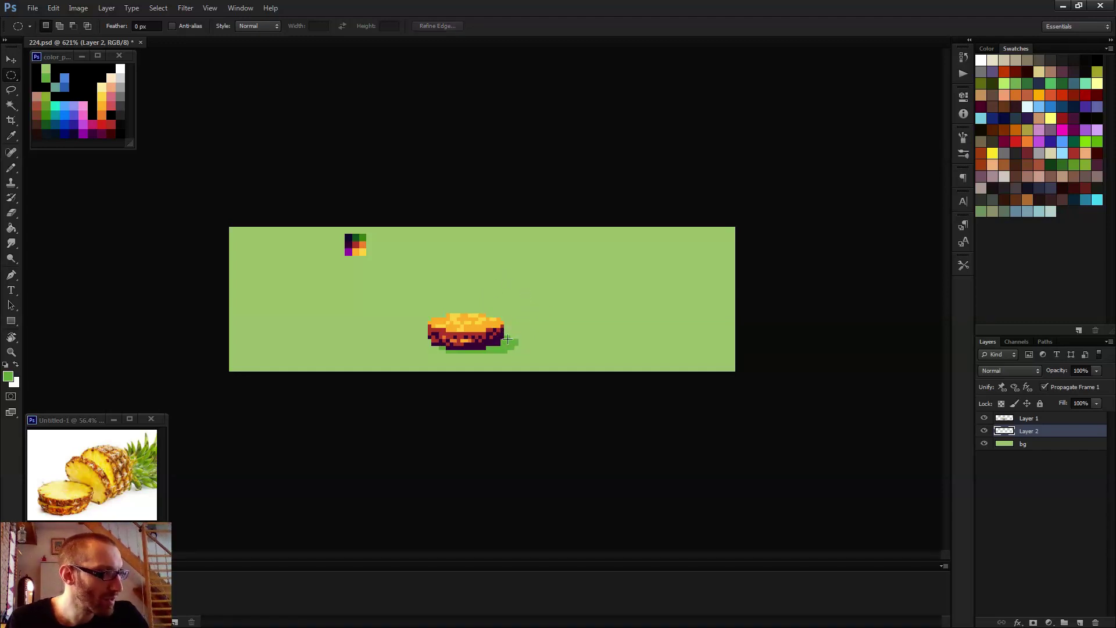
pyautogui.moveTo(504, 345); pyautogui.dragTo(519, 296)
# - Fill the oval selection with orange using the Paint Bucket
pyautogui.press('g')
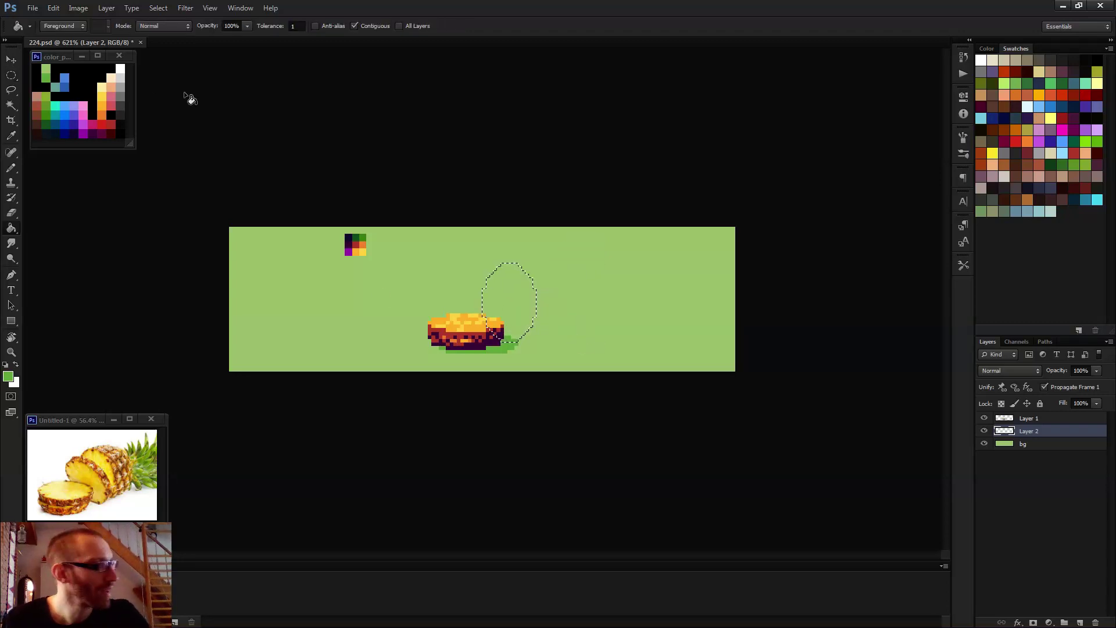
pyautogui.keyDown('alt'); pyautogui.click(358, 247); pyautogui.keyUp('alt')
pyautogui.click(528, 306)
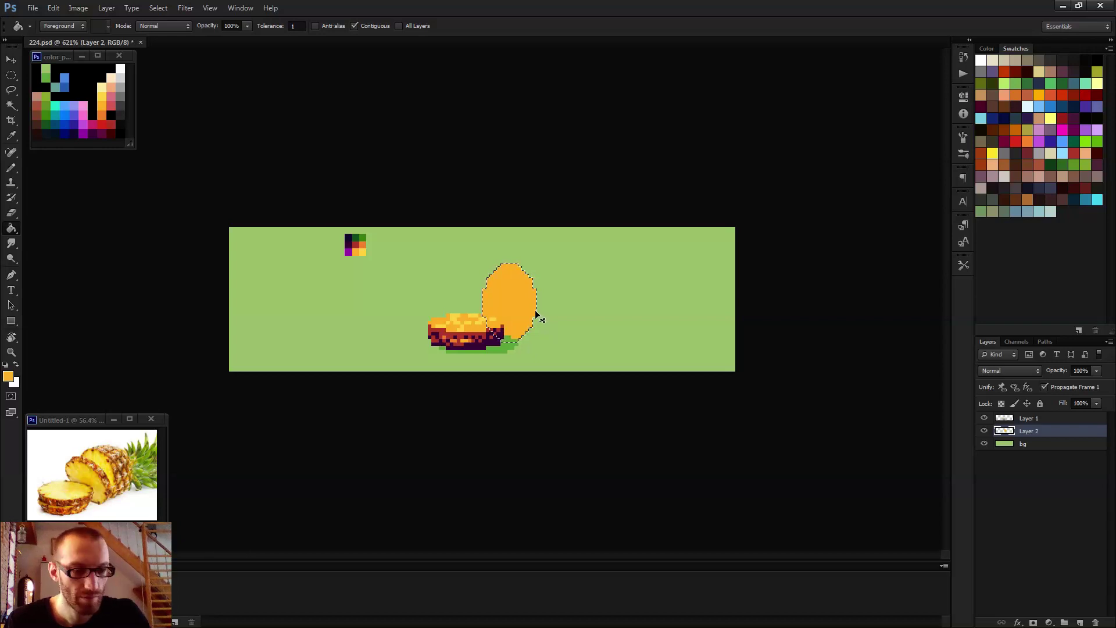
# - Deselect and pencil a red rim along the oval's upper-left edge and left side
pyautogui.hotkey('ctrl', 'd')
pyautogui.press('b')
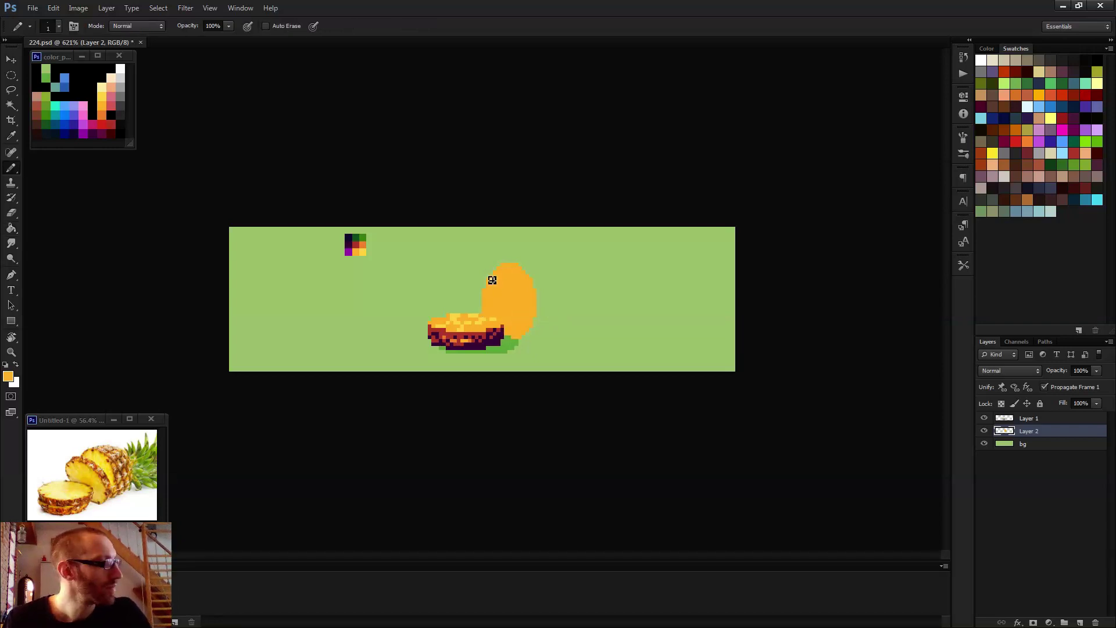
pyautogui.scroll(3, 498, 285)
pyautogui.keyDown('alt'); pyautogui.click(490, 374); pyautogui.keyUp('alt')
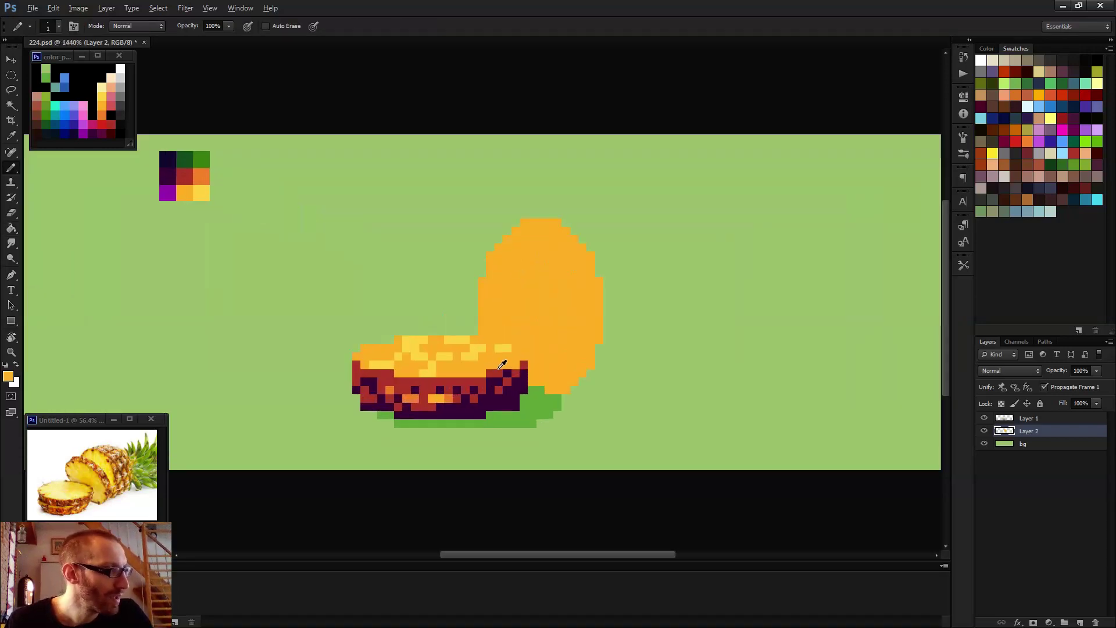
pyautogui.moveTo(490, 264); pyautogui.dragTo(523, 223)
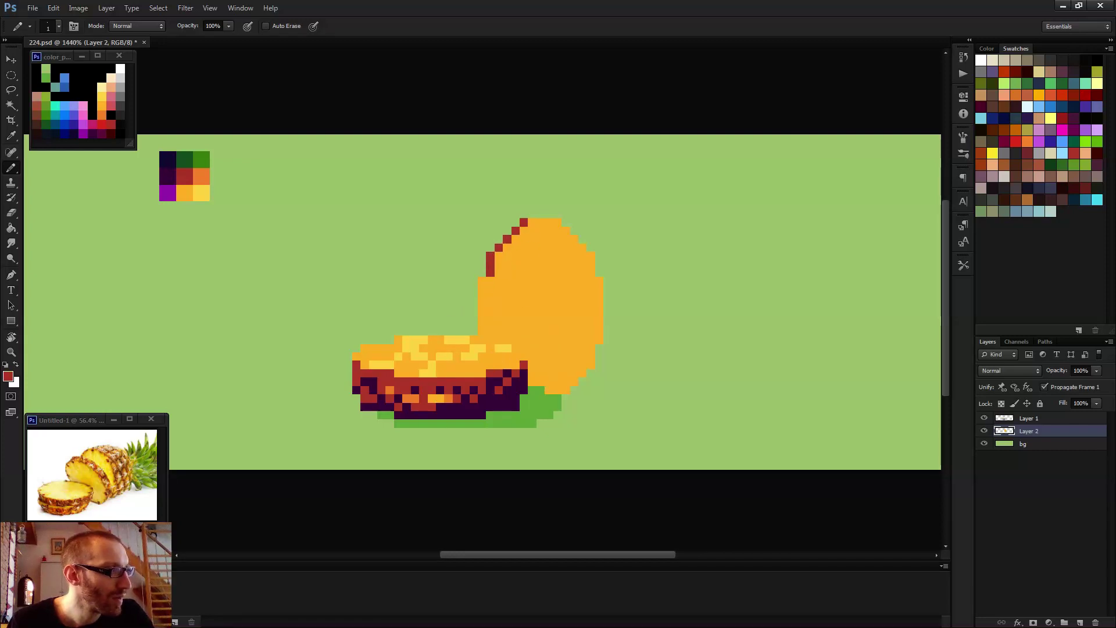
pyautogui.moveTo(482, 285); pyautogui.dragTo(482, 335)
pyautogui.click(482, 281)
# - Draw a purple line along the oval's base
pyautogui.keyDown('alt'); pyautogui.click(170, 196); pyautogui.keyUp('alt')
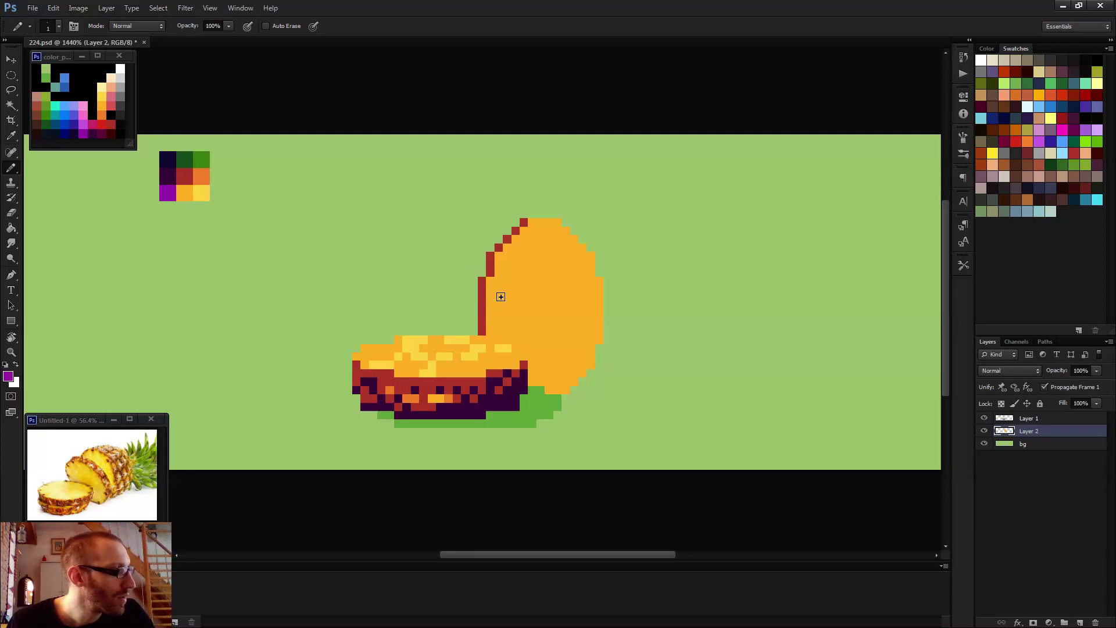
pyautogui.click(984, 431)
pyautogui.click(985, 431)
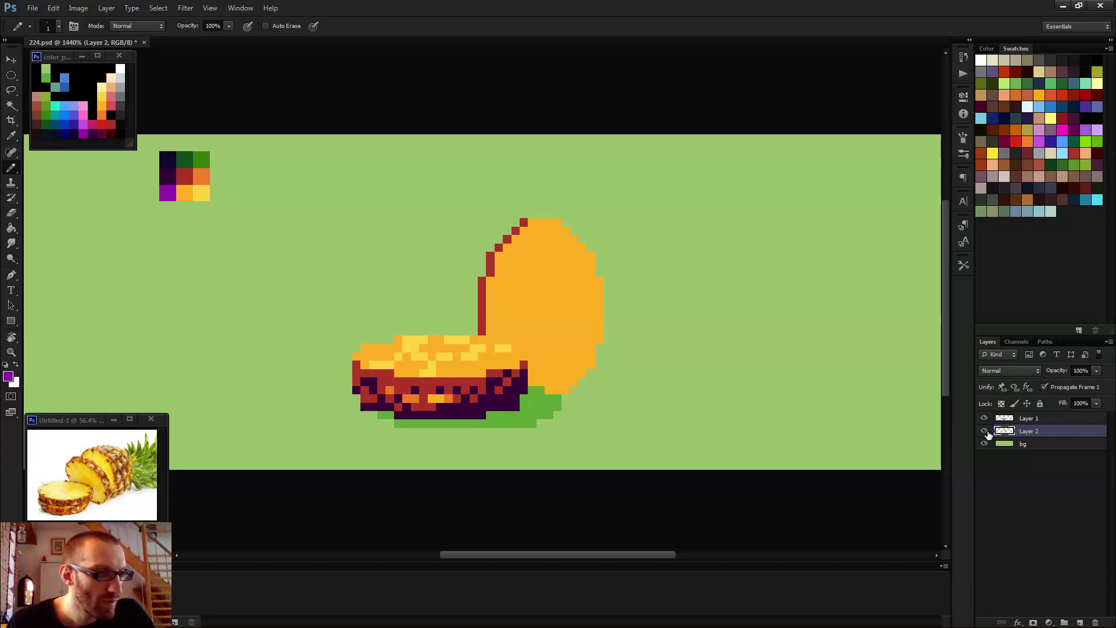
pyautogui.click(491, 331)
pyautogui.click(507, 331)
pyautogui.keyDown('alt'); pyautogui.click(511, 311); pyautogui.keyUp('alt')
pyautogui.keyDown('alt'); pyautogui.click(507, 330); pyautogui.keyUp('alt')
pyautogui.moveTo(492, 331); pyautogui.dragTo(525, 340)
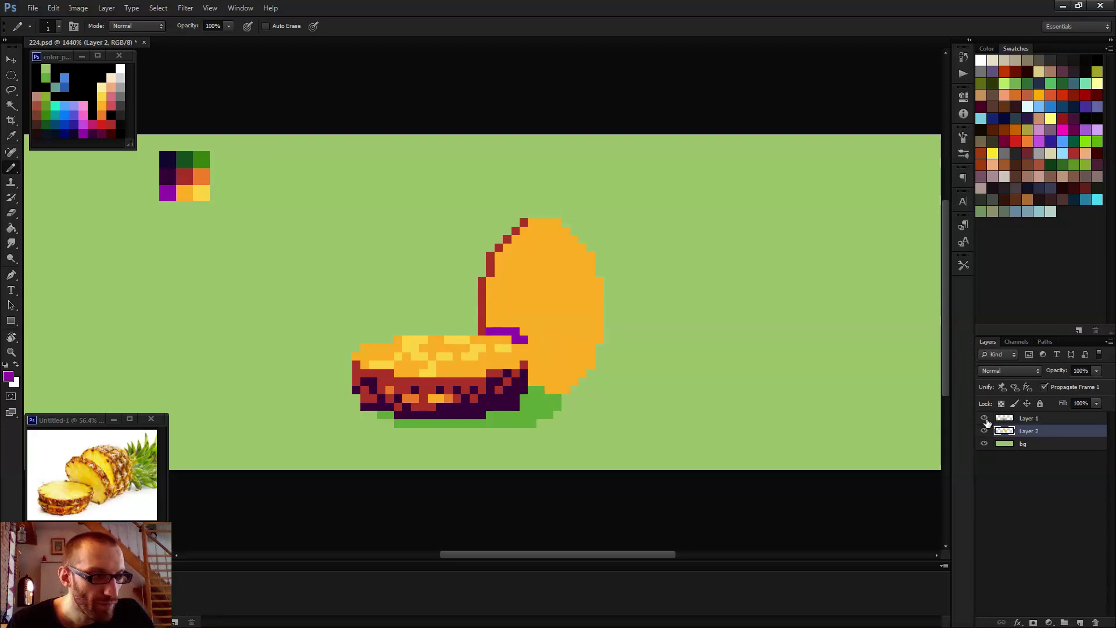
# - Fill the upright oval with dark green on its own layer, undoing a wrong-layer fill
pyautogui.click(1032, 423)
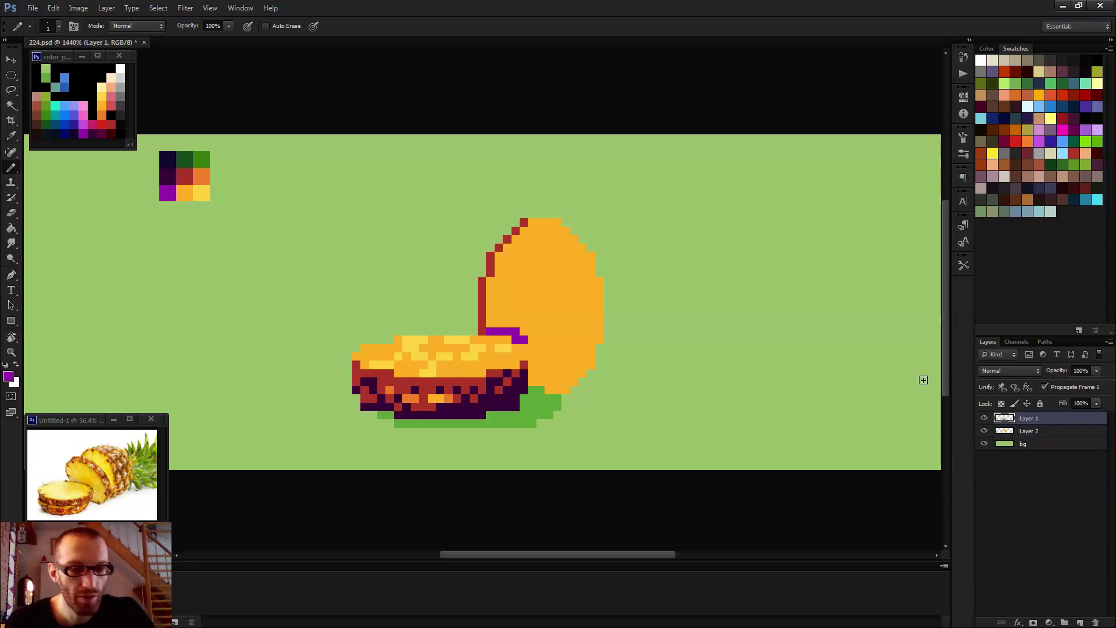
pyautogui.press('g')
pyautogui.keyDown('alt'); pyautogui.click(203, 158); pyautogui.keyUp('alt')
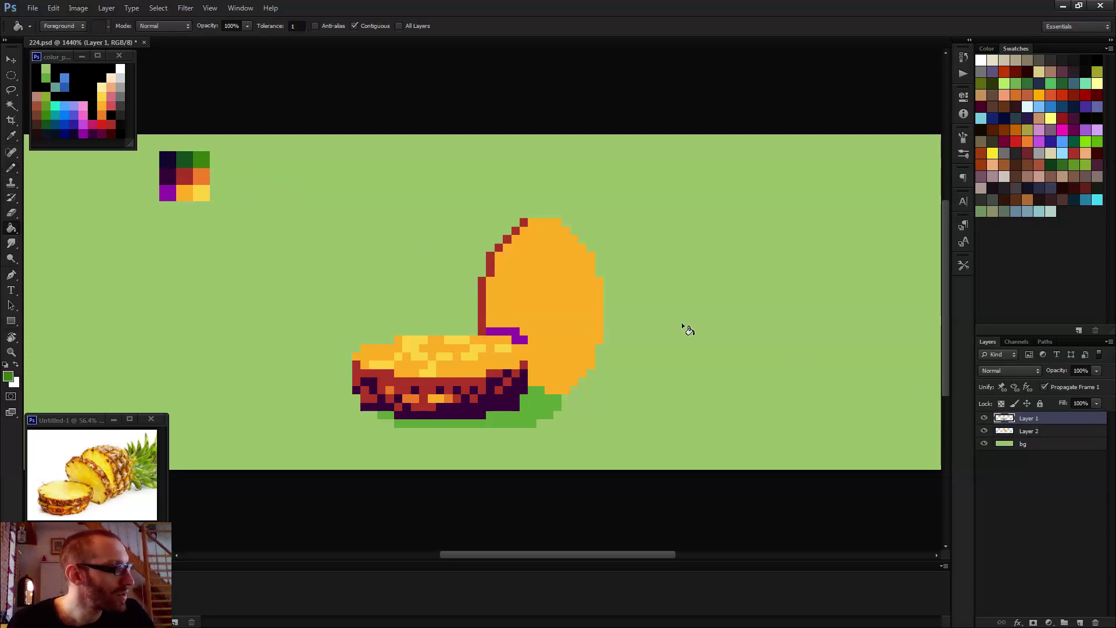
pyautogui.click(588, 294)
pyautogui.hotkey('ctrl', 'z')
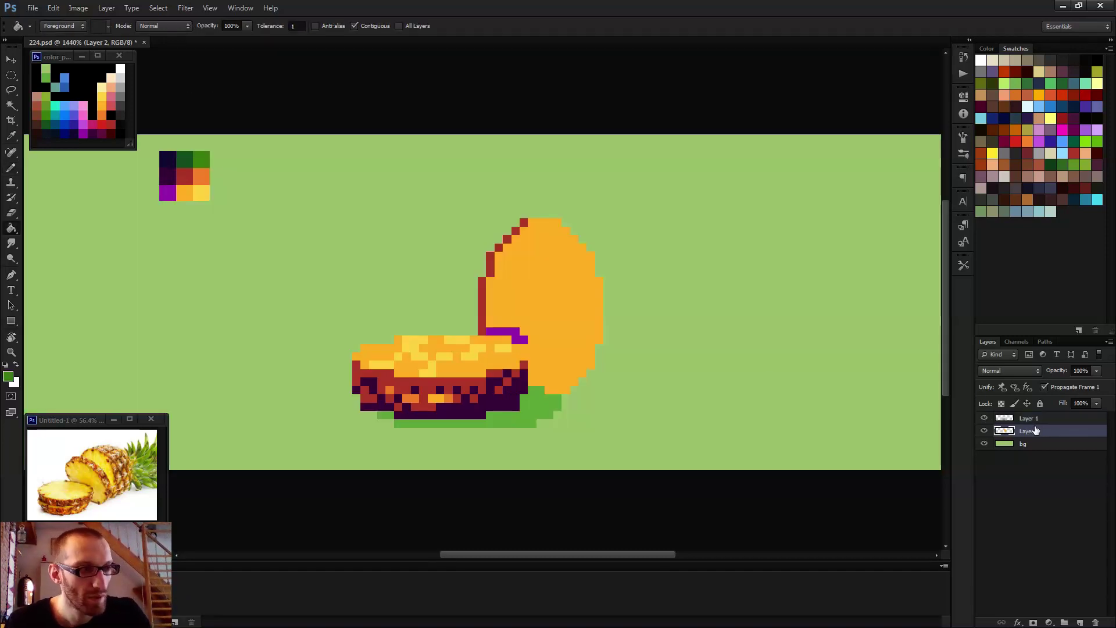
pyautogui.click(570, 329)
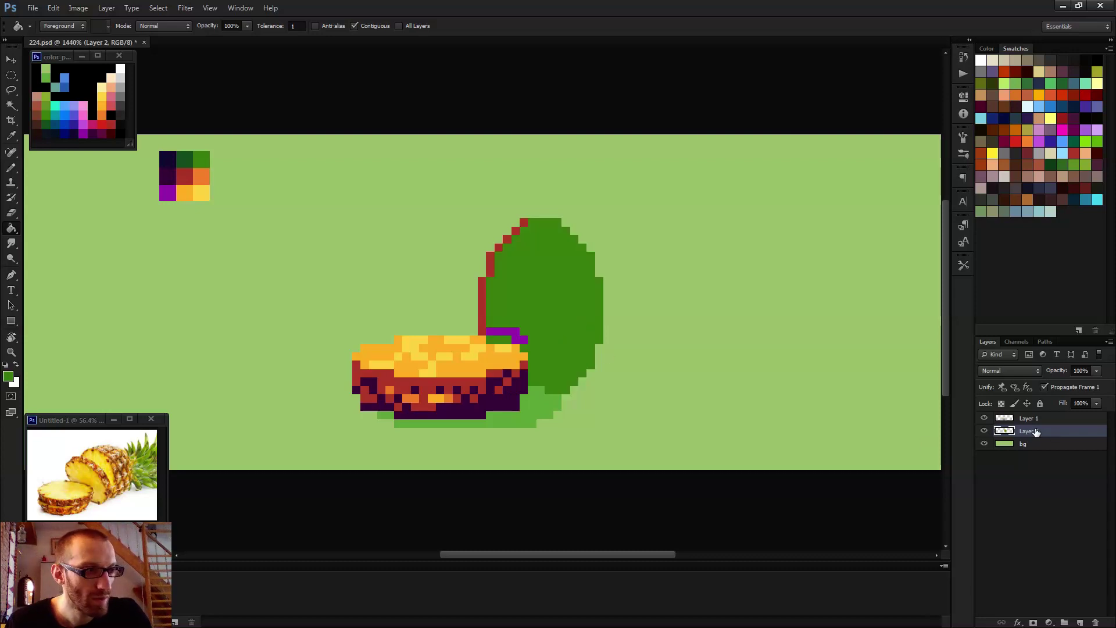
pyautogui.click(985, 430)
pyautogui.click(985, 430)
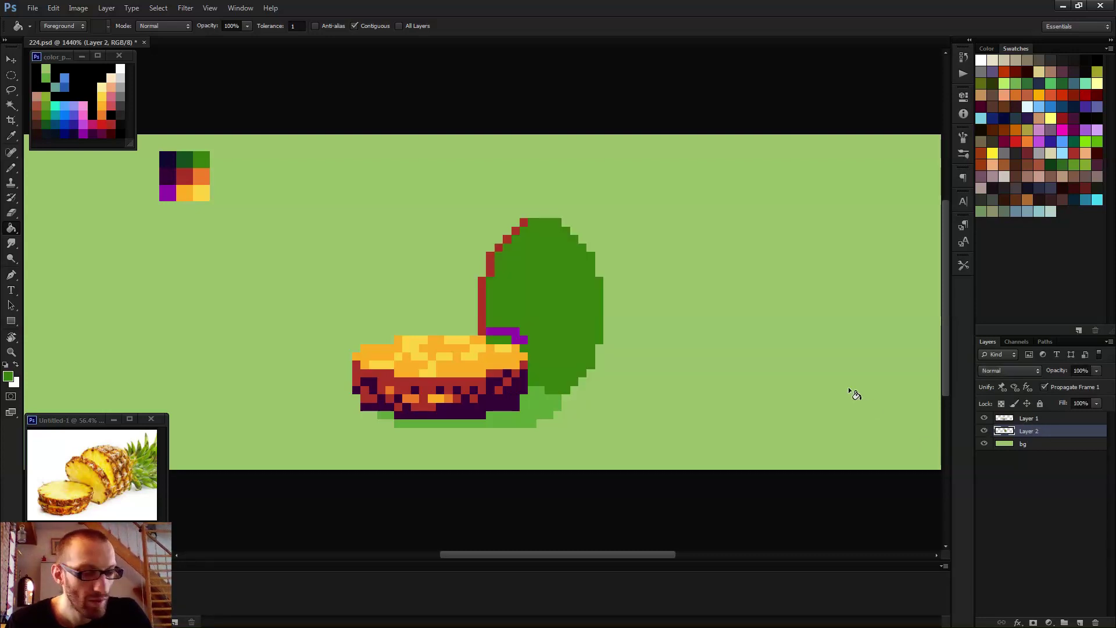
pyautogui.press('b')
pyautogui.scroll(3, 503, 353)
# - Fix stray pixels and outline the slice's top edge and right side in purple
pyautogui.moveTo(475, 373); pyautogui.dragTo(520, 373)
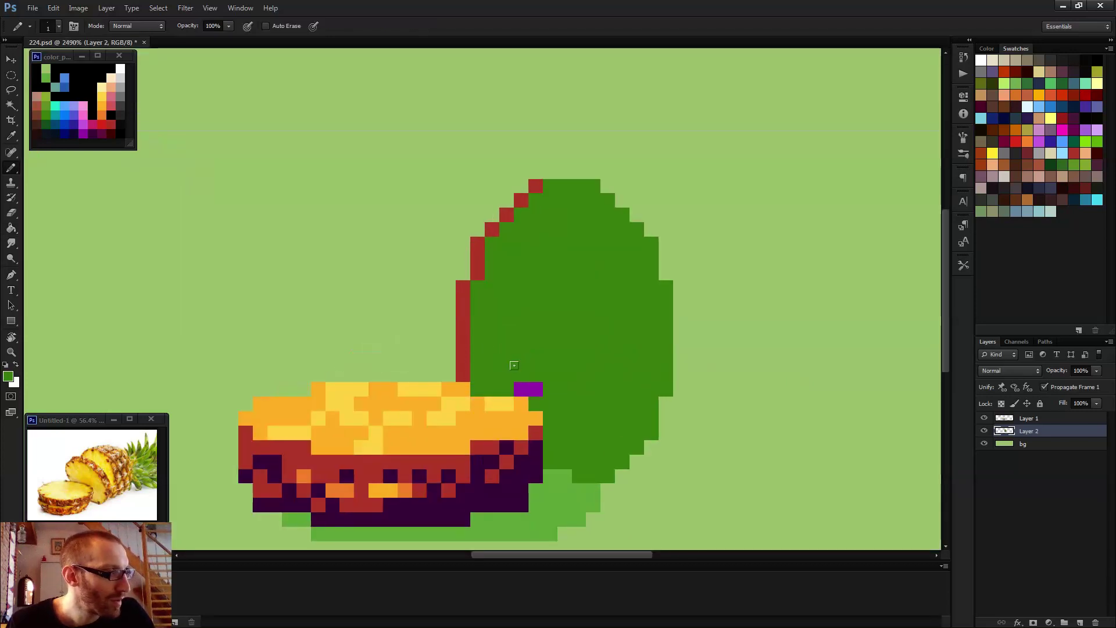
pyautogui.keyDown('alt'); pyautogui.click(531, 389); pyautogui.keyUp('alt')
pyautogui.keyDown('alt'); pyautogui.click(537, 378); pyautogui.keyUp('alt')
pyautogui.click(536, 389)
pyautogui.keyDown('alt'); pyautogui.click(521, 387); pyautogui.keyUp('alt')
pyautogui.moveTo(474, 388)
pyautogui.mouseDown()
pyautogui.moveTo(501, 377)
pyautogui.moveTo(552, 408)
pyautogui.moveTo(542, 408)
pyautogui.moveTo(545, 447)
pyautogui.moveTo(560, 447)
pyautogui.moveTo(557, 430)
pyautogui.moveTo(599, 436)
pyautogui.moveTo(573, 456)
pyautogui.moveTo(604, 453)
pyautogui.moveTo(636, 433)
pyautogui.mouseUp()
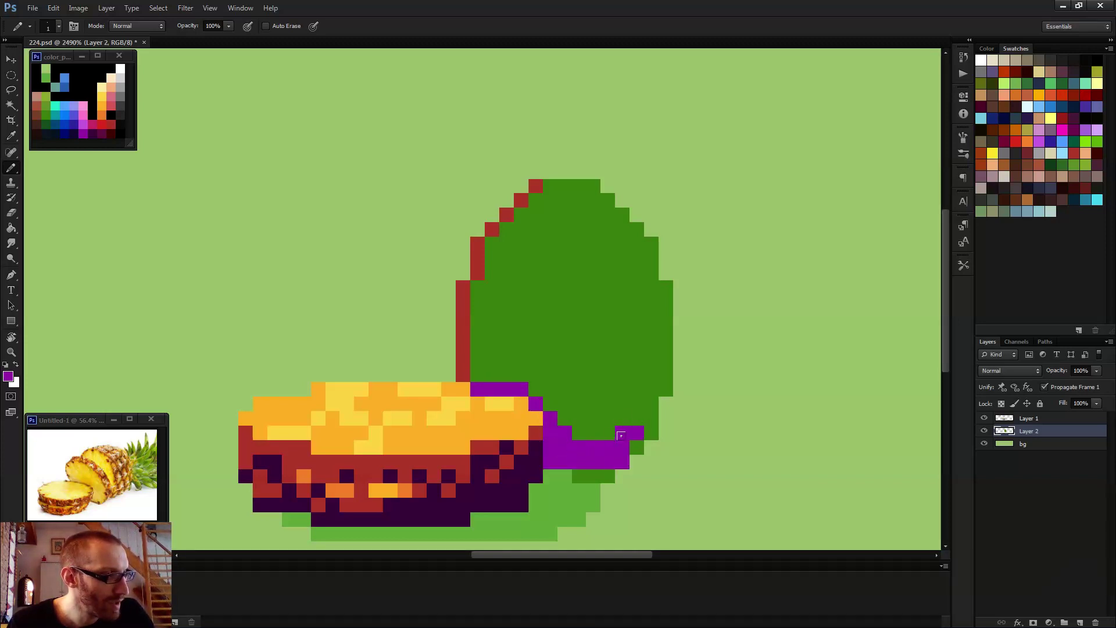
# - Refill the green oval with orange on its own layer after undoing a wrong-layer fill
pyautogui.click(1034, 419)
pyautogui.press('g')
pyautogui.keyDown('alt'); pyautogui.click(406, 383); pyautogui.keyUp('alt')
pyautogui.click(600, 311)
pyautogui.hotkey('ctrl', 'z')
pyautogui.hotkey('alt', '[')
pyautogui.click(604, 320)
pyautogui.click(606, 477)
# - Shade the oval's lower right edge with a strip of dark purple pixels
pyautogui.press('b')
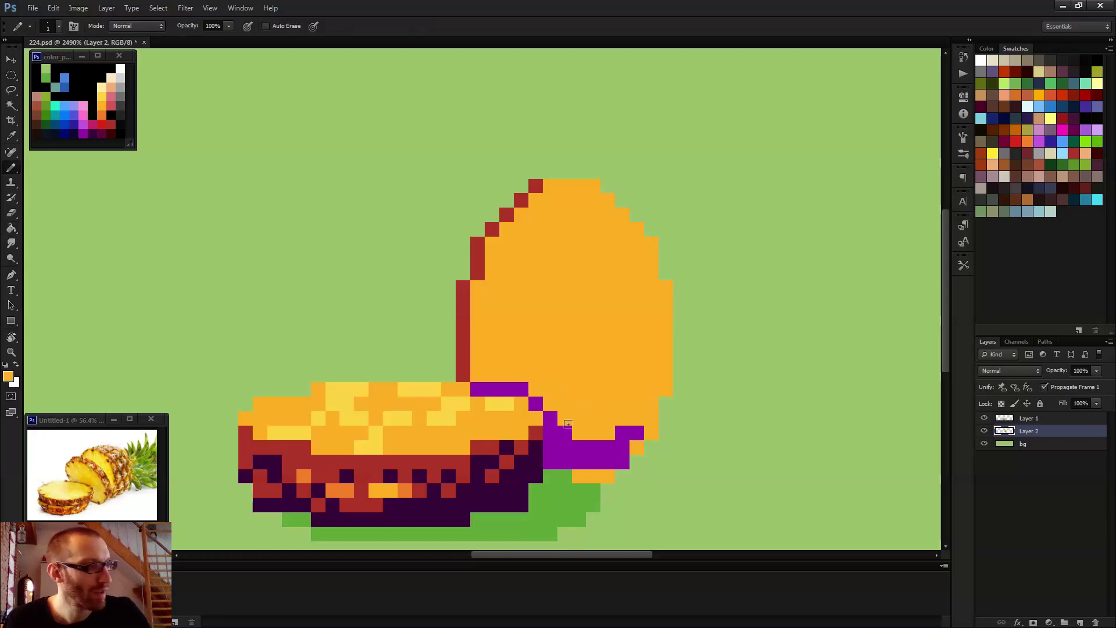
pyautogui.keyDown('alt'); pyautogui.click(469, 331); pyautogui.keyUp('alt')
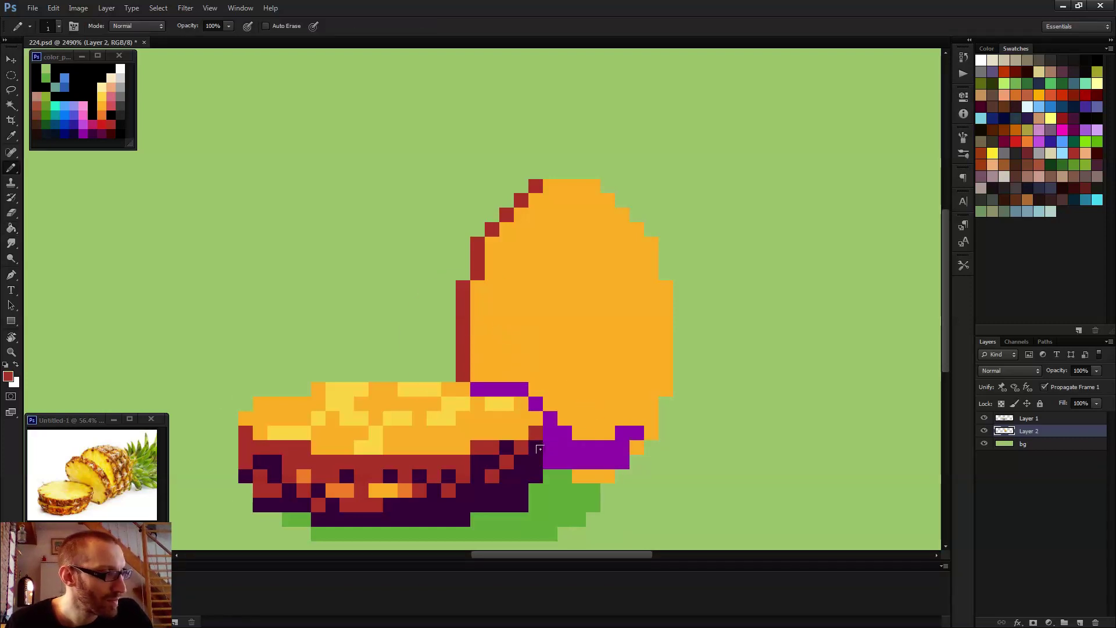
pyautogui.click(550, 462)
pyautogui.keyDown('alt'); pyautogui.click(537, 446); pyautogui.keyUp('alt')
pyautogui.moveTo(537, 446); pyautogui.dragTo(608, 477)
pyautogui.click(623, 462)
pyautogui.click(637, 448)
pyautogui.click(651, 434)
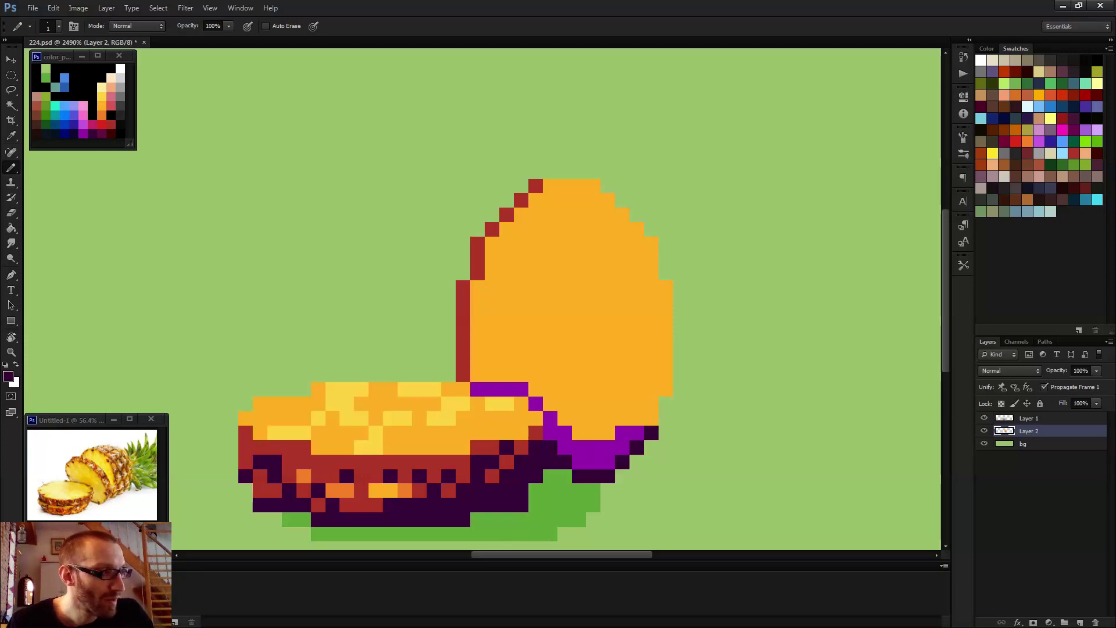
pyautogui.click(625, 446)
pyautogui.click(636, 433)
pyautogui.moveTo(650, 419); pyautogui.dragTo(644, 396)
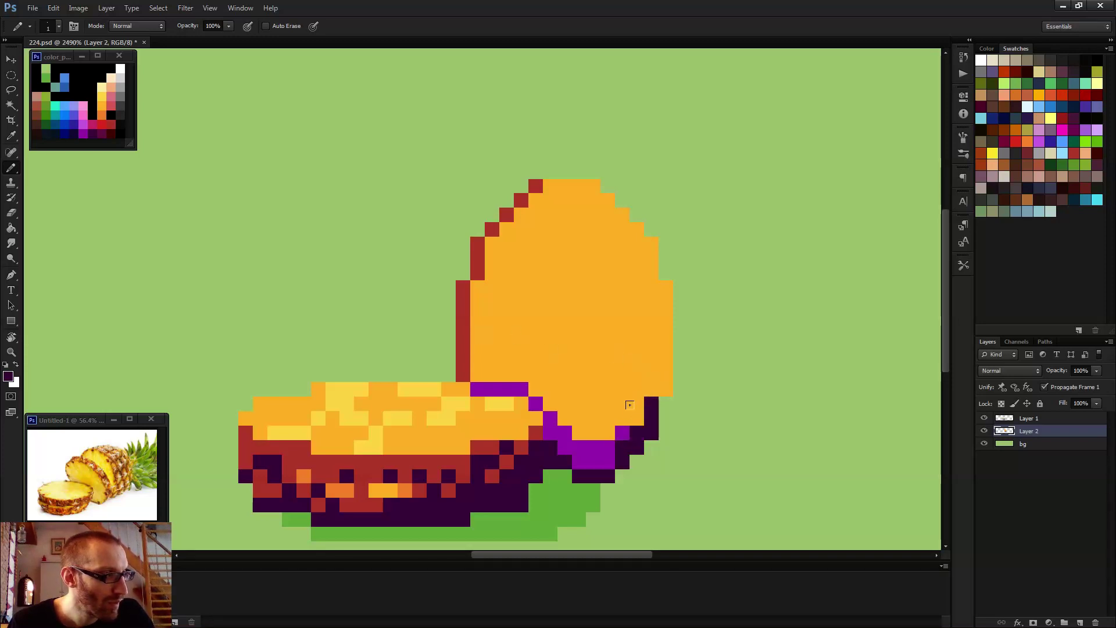
# - Add bright purple rim pixels and purple pixels where the oval meets the slice
pyautogui.keyDown('alt'); pyautogui.click(622, 433); pyautogui.keyUp('alt')
pyautogui.click(637, 418)
pyautogui.click(606, 432)
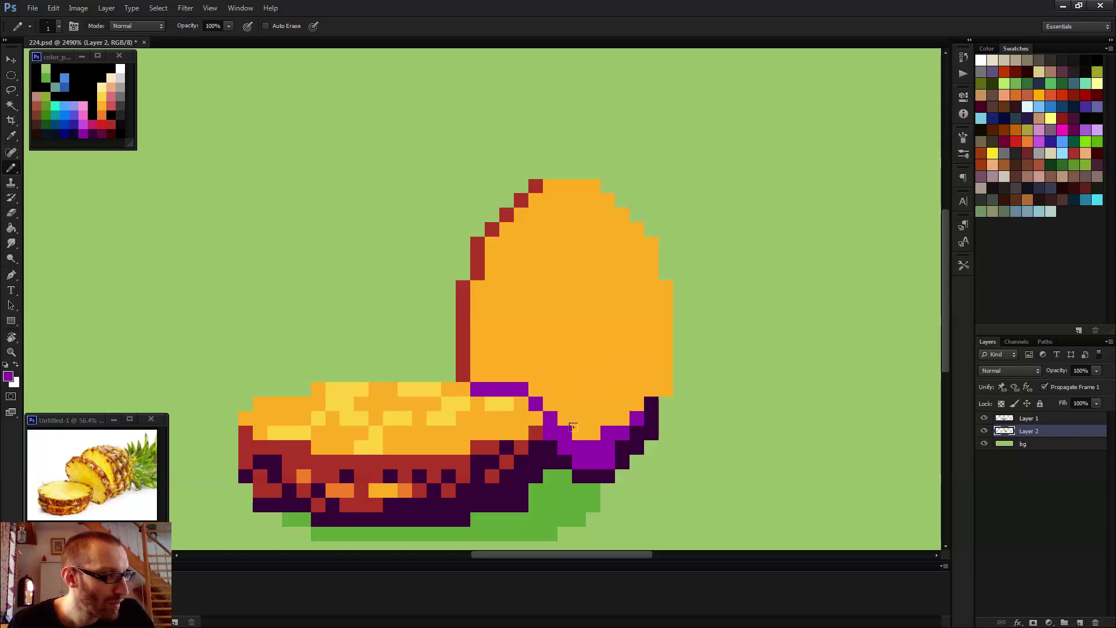
pyautogui.keyDown('alt'); pyautogui.click(596, 426); pyautogui.keyUp('alt')
pyautogui.scroll(-3, 630, 384)
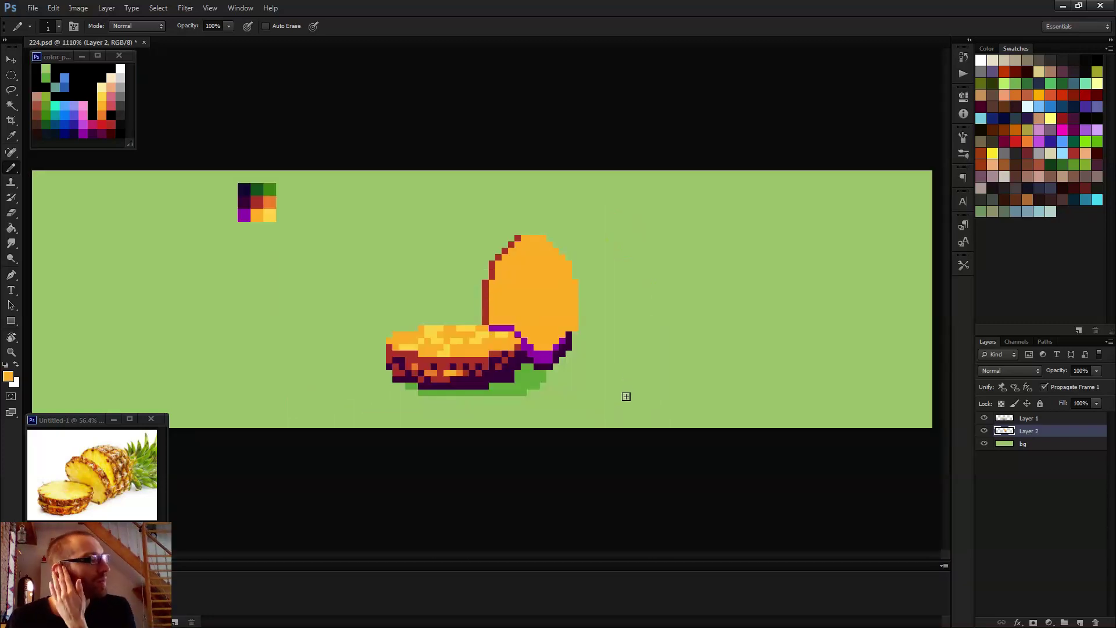
pyautogui.scroll(4, 553, 326)
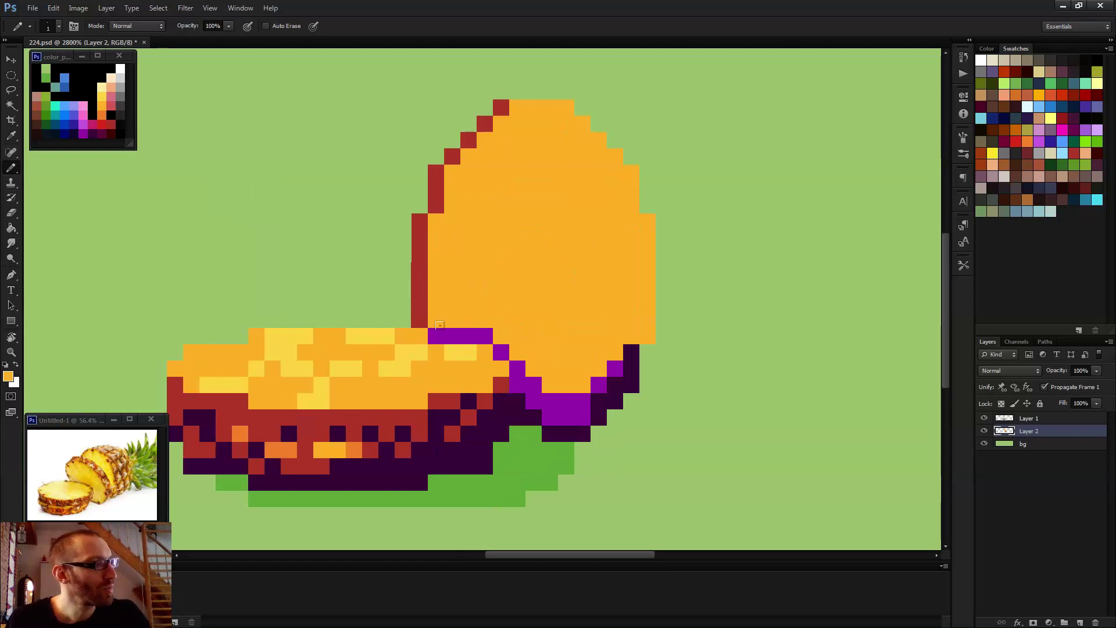
pyautogui.keyDown('alt'); pyautogui.click(455, 335); pyautogui.keyUp('alt')
pyautogui.click(419, 319)
pyautogui.click(435, 320)
# - Extend the red rim down one pixel, touch up with orange, and fit the image in the window
pyautogui.keyDown('alt'); pyautogui.click(419, 294); pyautogui.keyUp('alt')
pyautogui.click(420, 319)
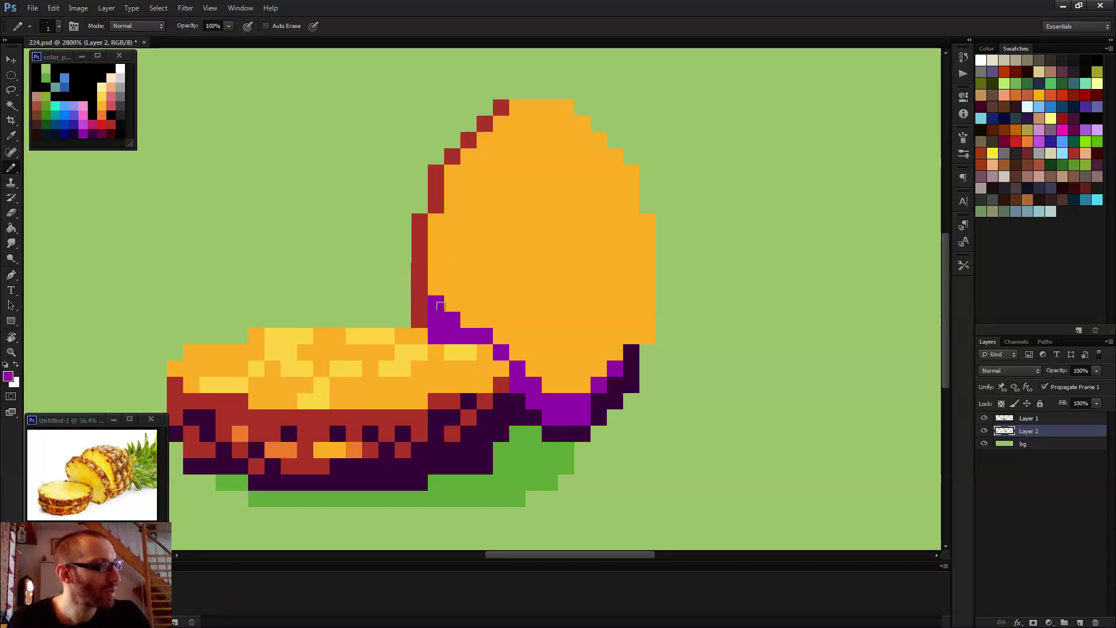
pyautogui.keyDown('alt'); pyautogui.click(474, 311); pyautogui.keyUp('alt')
pyautogui.click(436, 319)
pyautogui.click(436, 336)
pyautogui.hotkey('ctrl', 'z')
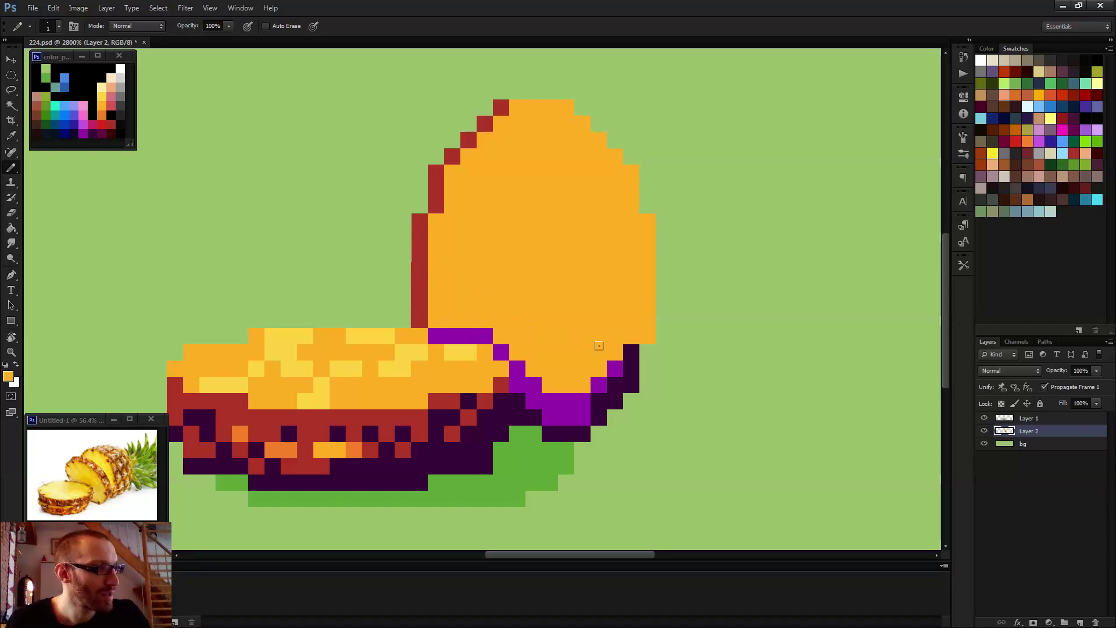
pyautogui.hotkey('ctrl', '0')
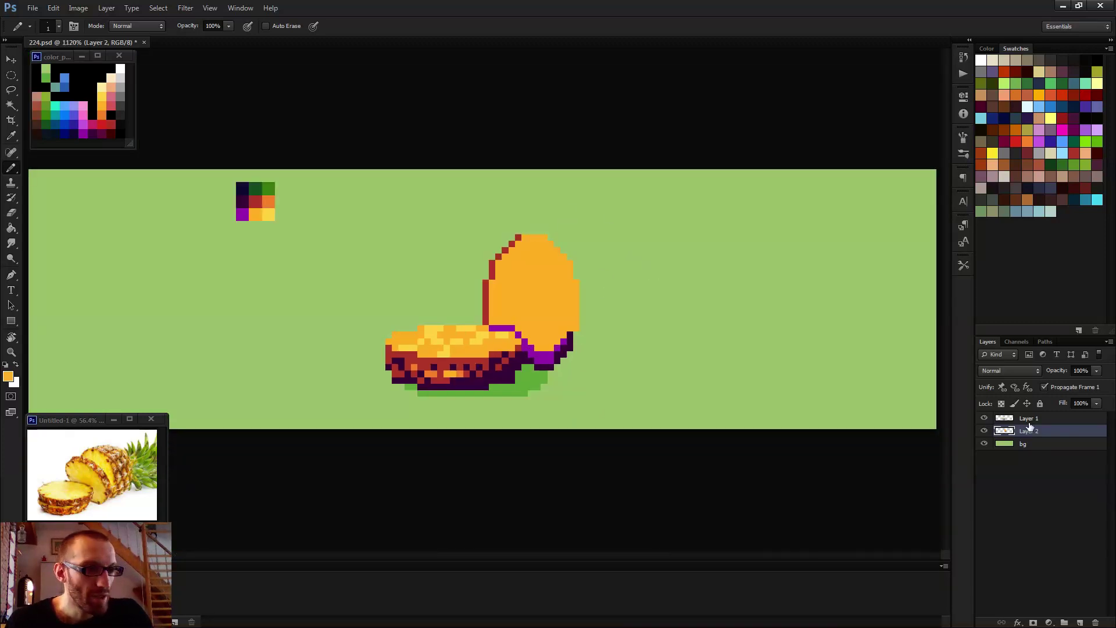
# - Add a new layer above the background and paint a 21 px red dab behind the orange slice
pyautogui.click(1030, 449)
pyautogui.click(1080, 622)
pyautogui.moveTo(538, 293); pyautogui.dragTo(618, 314)
pyautogui.moveTo(540, 300); pyautogui.dragTo(534, 299)
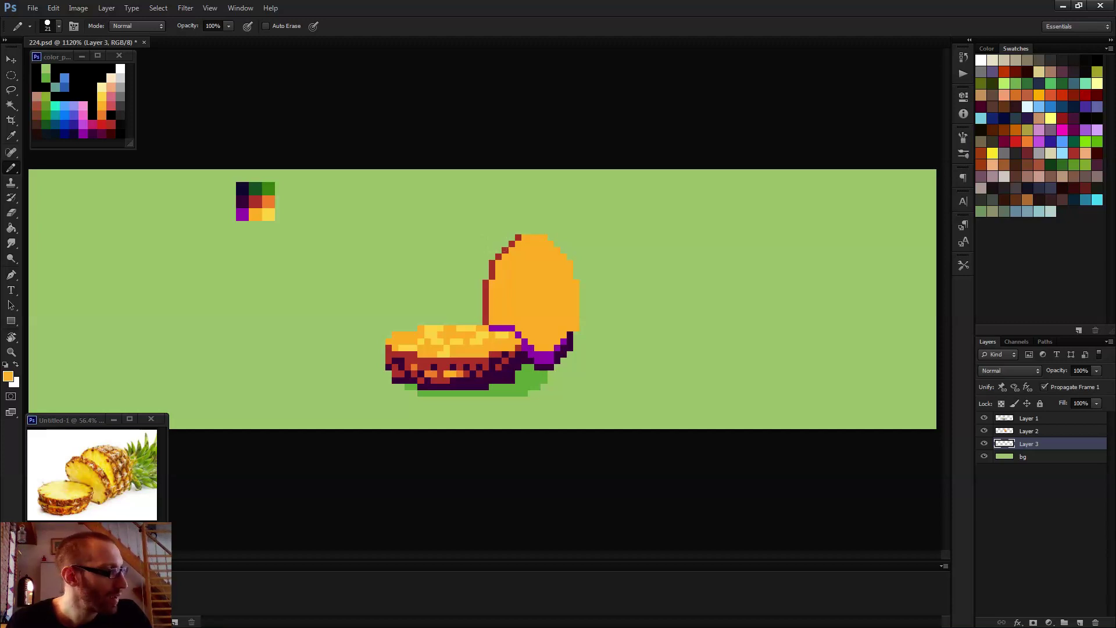
pyautogui.keyDown('alt'); pyautogui.click(257, 201); pyautogui.keyUp('alt')
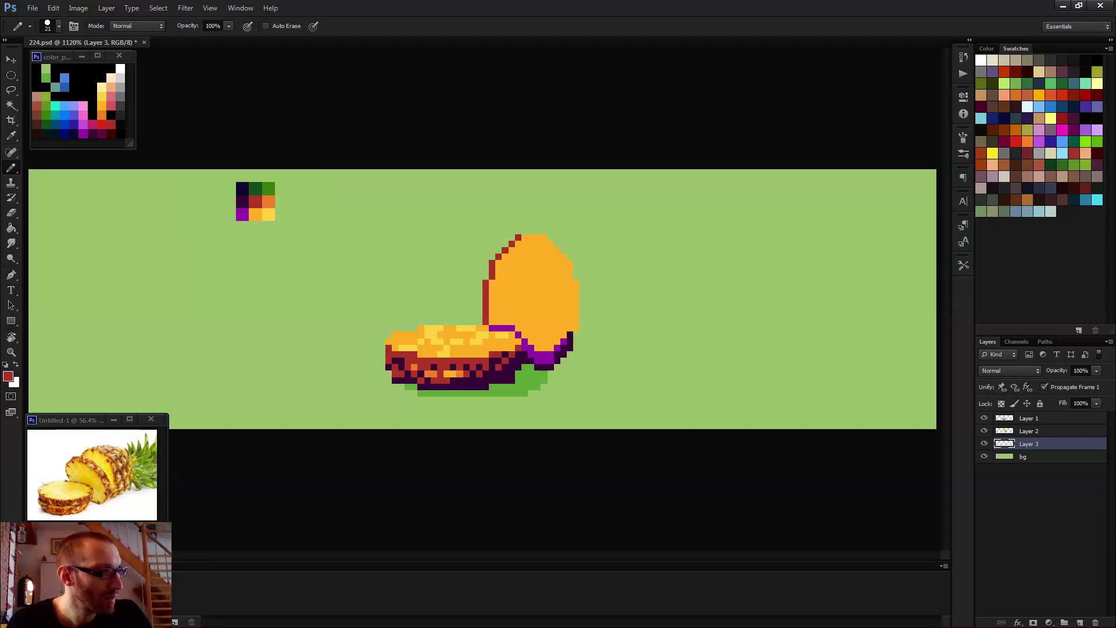
pyautogui.click(551, 303)
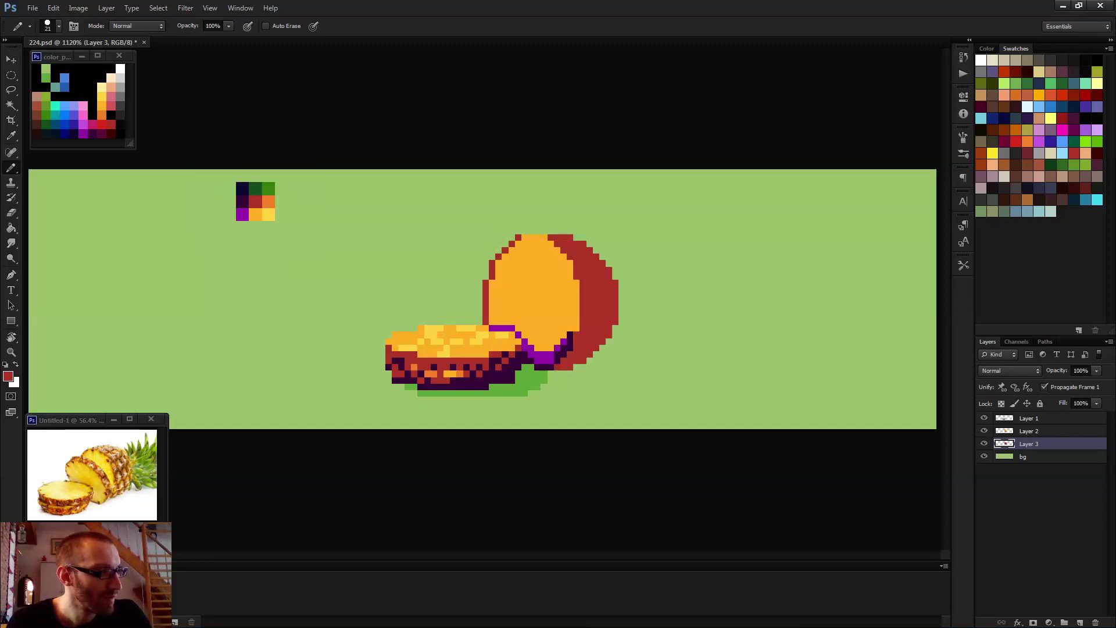
pyautogui.hotkey('ctrl', 'z')
pyautogui.click(570, 303)
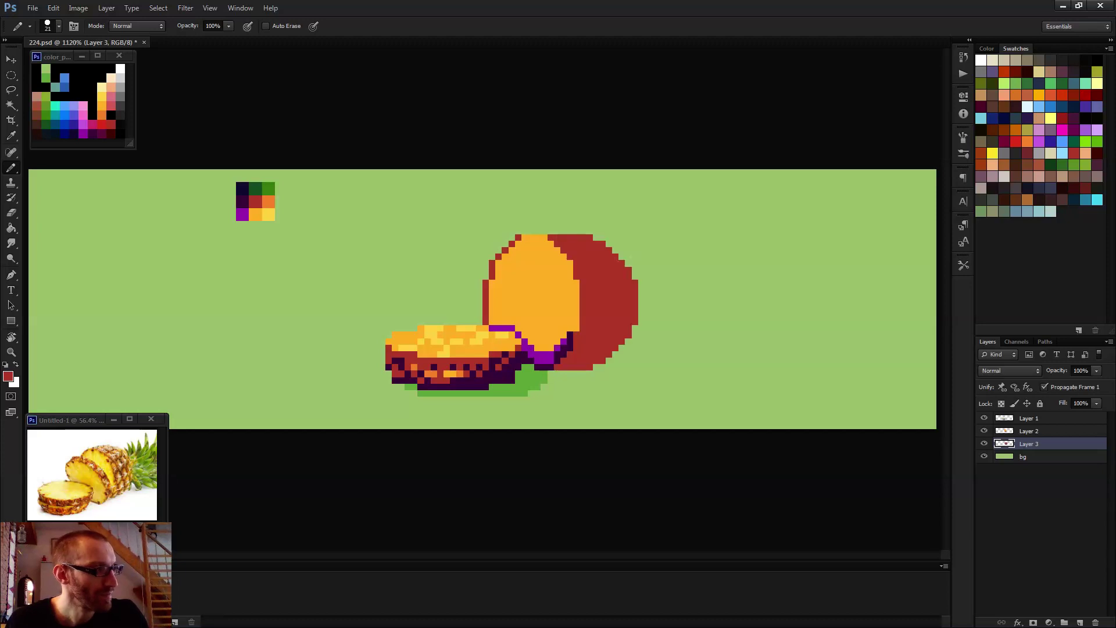
# - Merge the fruit layers, then outline and fill the lower-right rind with dark purple
pyautogui.click(1032, 431)
pyautogui.hotkey('ctrl', 'e')
pyautogui.scroll(2, 585, 328)
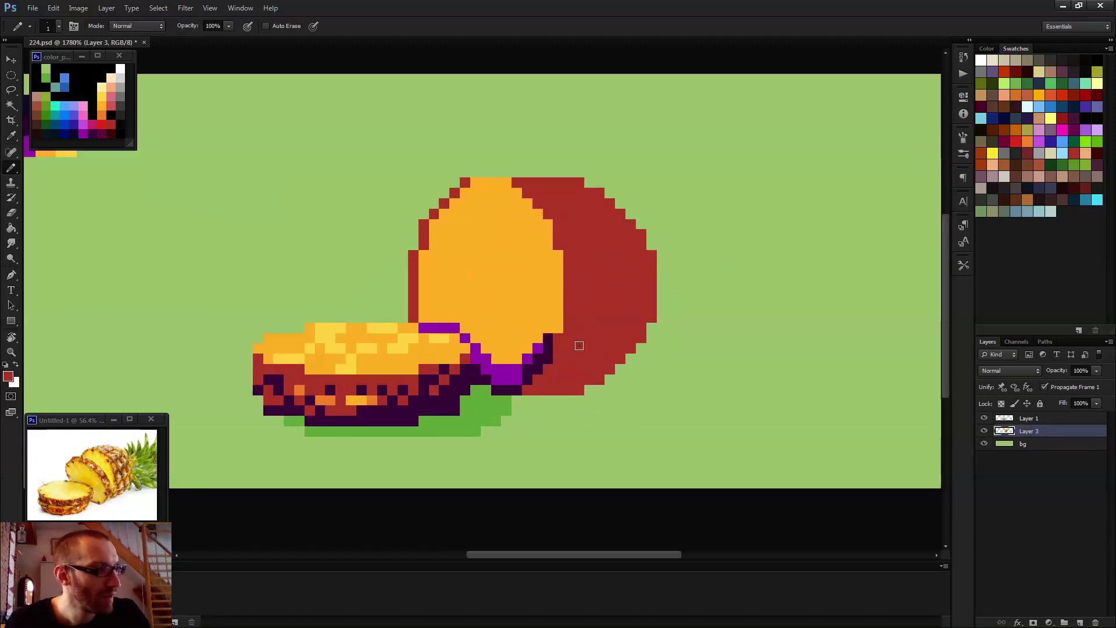
pyautogui.keyDown('alt'); pyautogui.click(552, 339); pyautogui.keyUp('alt')
pyautogui.moveTo(561, 327)
pyautogui.mouseDown()
pyautogui.moveTo(633, 299)
pyautogui.moveTo(651, 274)
pyautogui.mouseUp()
pyautogui.moveTo(568, 295); pyautogui.dragTo(591, 307)
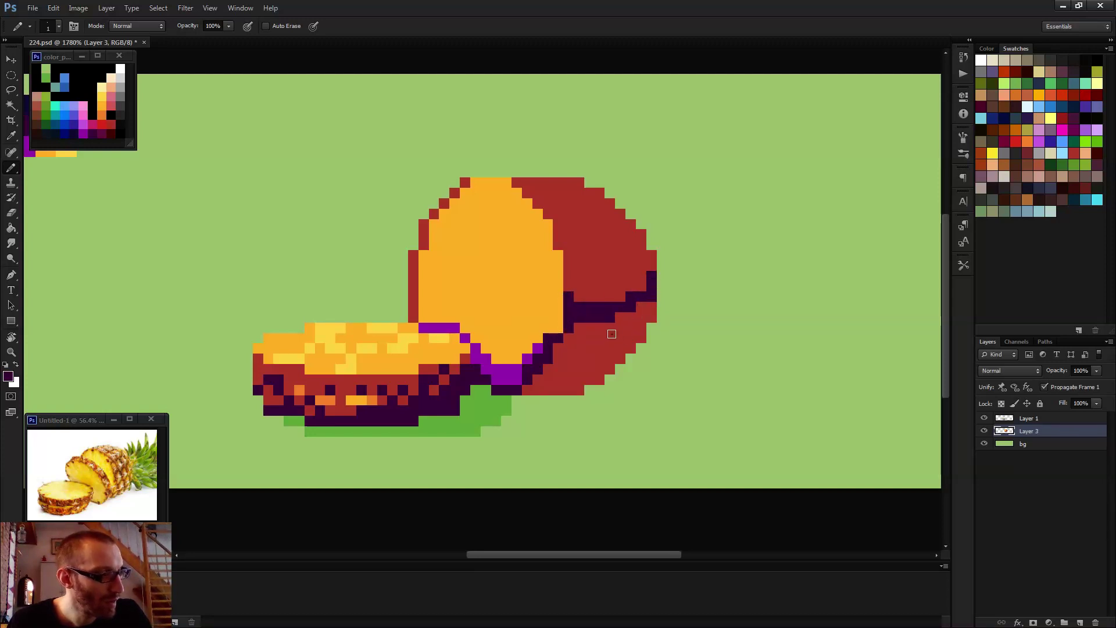
pyautogui.press('g')
pyautogui.click(610, 329)
# - Fill the purple strips and the magenta edge pixel around the slices with red
pyautogui.press('b')
pyautogui.scroll(-2, 631, 354)
pyautogui.scroll(-2, 635, 358)
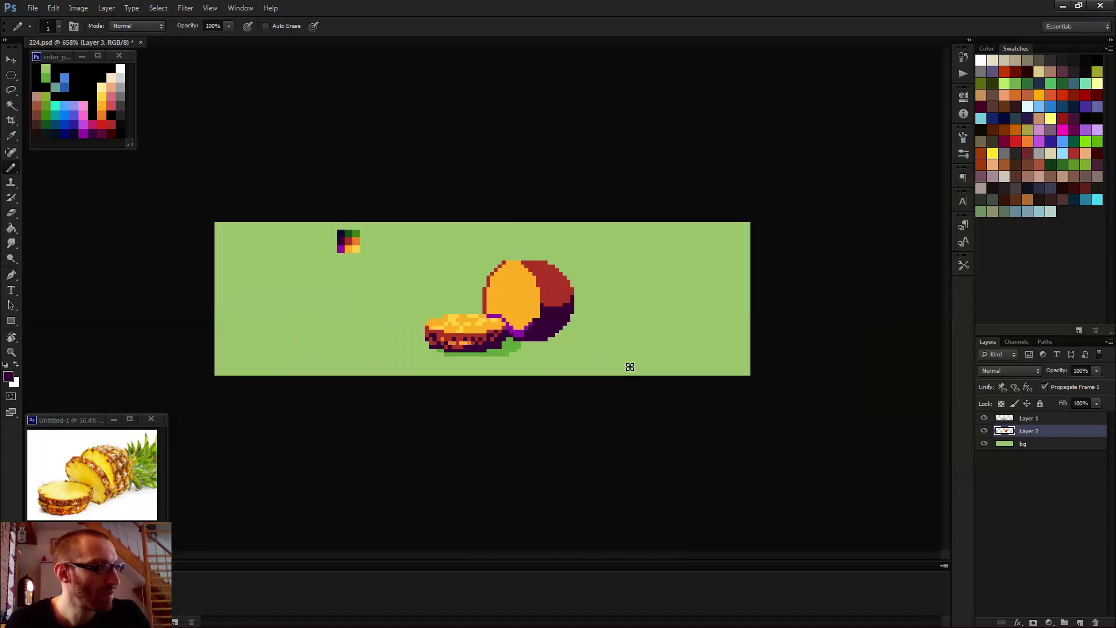
pyautogui.scroll(-2, 628, 366)
pyautogui.press('g')
pyautogui.scroll(6, 523, 332)
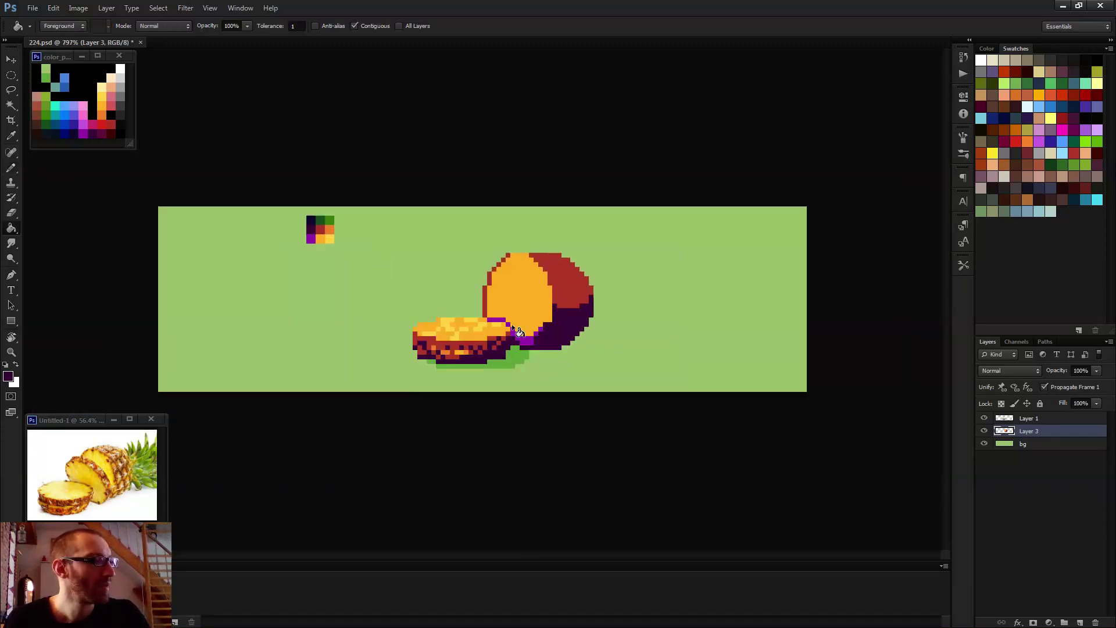
pyautogui.keyDown('alt'); pyautogui.click(525, 304); pyautogui.keyUp('alt')
pyautogui.click(497, 333)
pyautogui.click(525, 354)
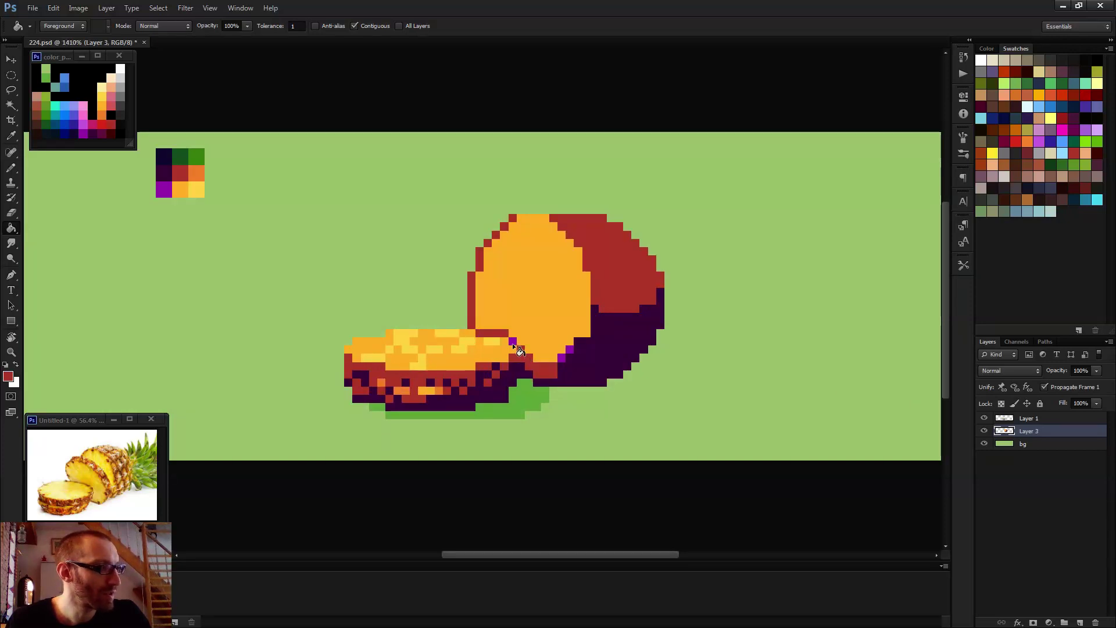
pyautogui.click(570, 348)
# - Paint orange rim pixels along the flat slice's top edge and the upright slice's lower edge
pyautogui.scroll(-3, 570, 345)
pyautogui.scroll(4, 517, 329)
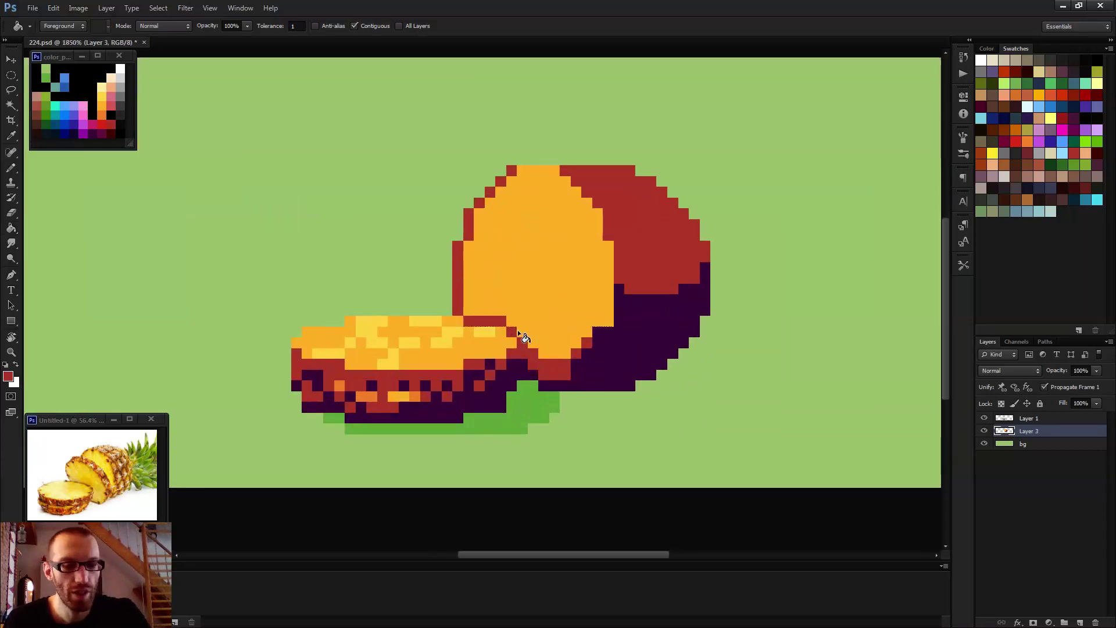
pyautogui.press('b')
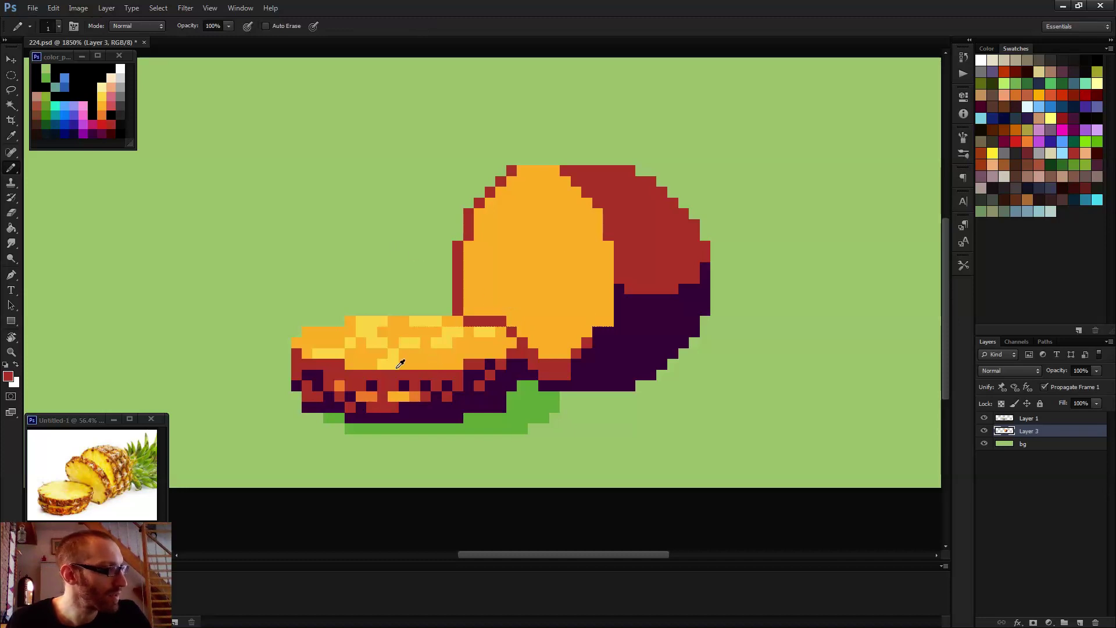
pyautogui.keyDown('alt'); pyautogui.click(416, 398); pyautogui.keyUp('alt')
pyautogui.moveTo(467, 316)
pyautogui.mouseDown()
pyautogui.moveTo(504, 321)
pyautogui.moveTo(530, 351)
pyautogui.mouseUp()
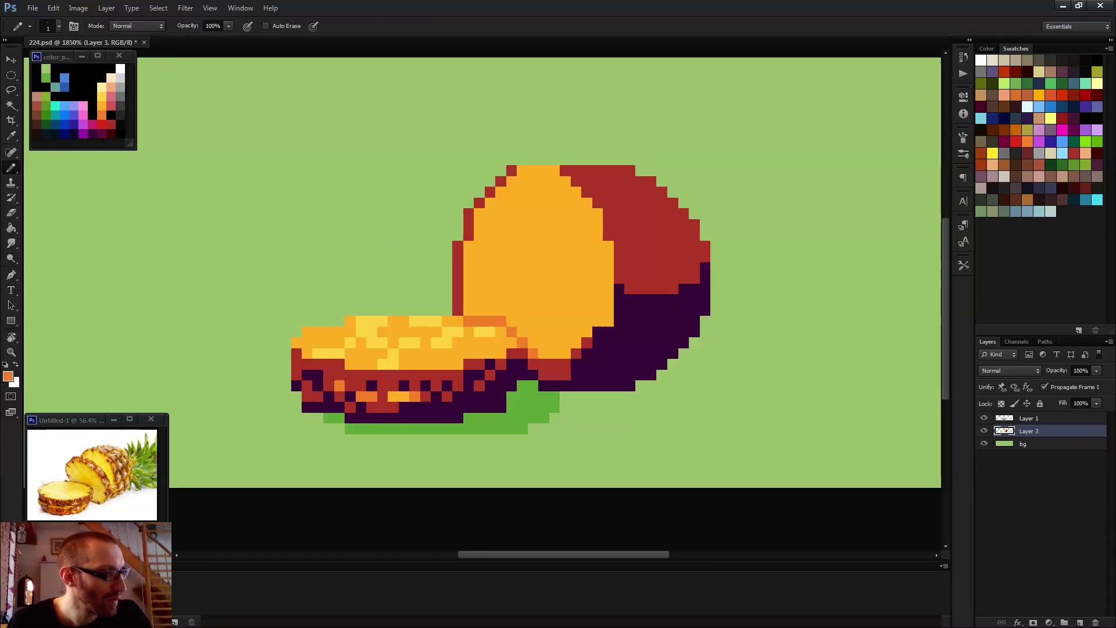
pyautogui.moveTo(467, 307); pyautogui.dragTo(485, 313)
pyautogui.click(468, 299)
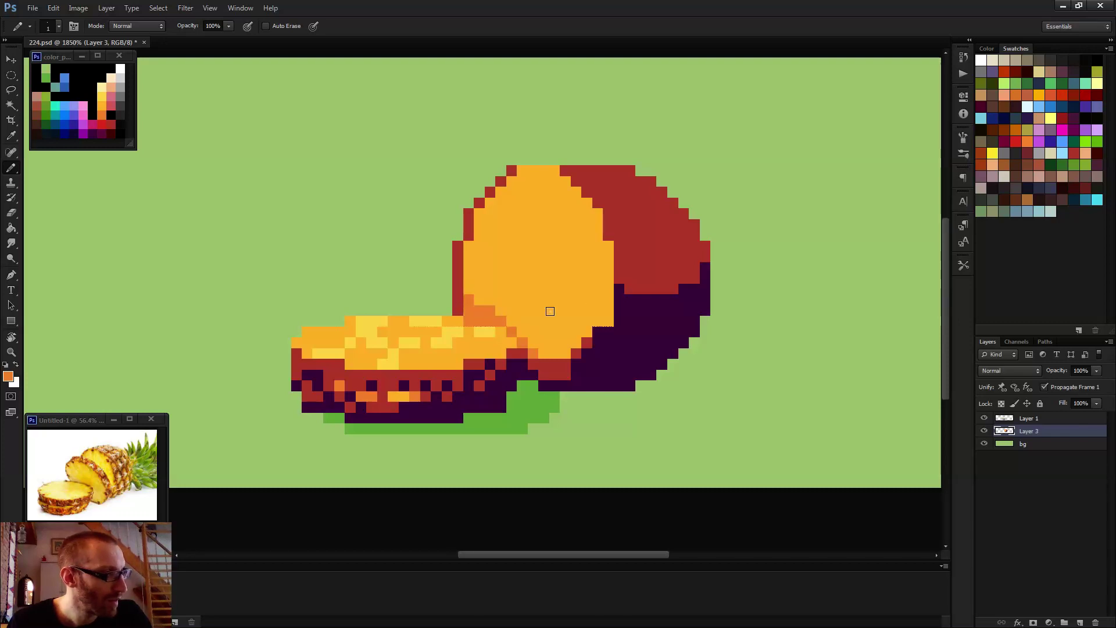
pyautogui.moveTo(544, 349)
pyautogui.mouseDown()
pyautogui.moveTo(572, 341)
pyautogui.moveTo(553, 340)
pyautogui.moveTo(586, 326)
pyautogui.moveTo(606, 314)
pyautogui.mouseUp()
# - Extend the dark purple rind along its lower edge, touching up neighbouring red pixels
pyautogui.keyDown('alt'); pyautogui.click(591, 342); pyautogui.keyUp('alt')
pyautogui.scroll(-3, 632, 339)
pyautogui.scroll(-1, 570, 355)
pyautogui.scroll(3, 567, 356)
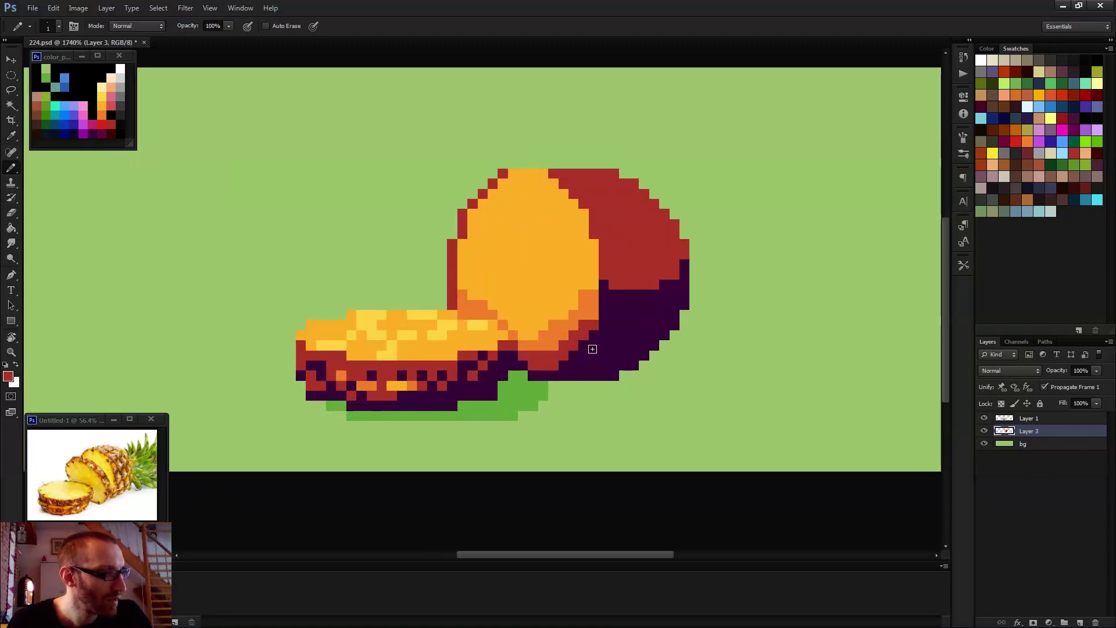
pyautogui.keyDown('alt'); pyautogui.click(594, 327); pyautogui.keyUp('alt')
pyautogui.scroll(-3, 595, 326)
pyautogui.keyDown('alt'); pyautogui.click(551, 357); pyautogui.keyUp('alt')
pyautogui.moveTo(544, 358); pyautogui.dragTo(561, 361)
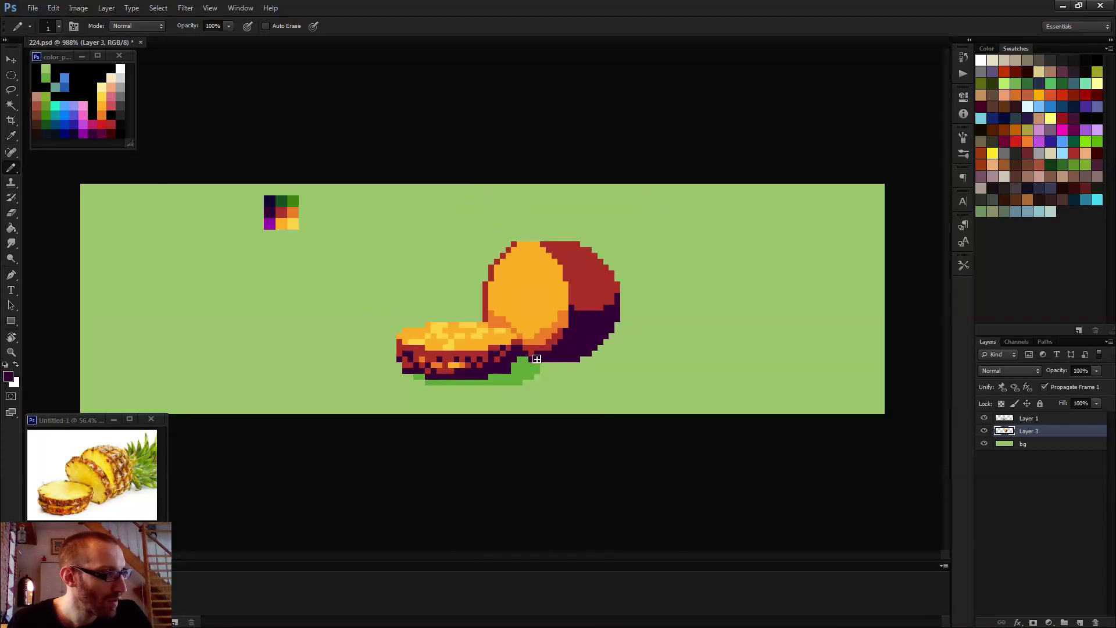
pyautogui.keyDown('alt'); pyautogui.click(543, 343); pyautogui.keyUp('alt')
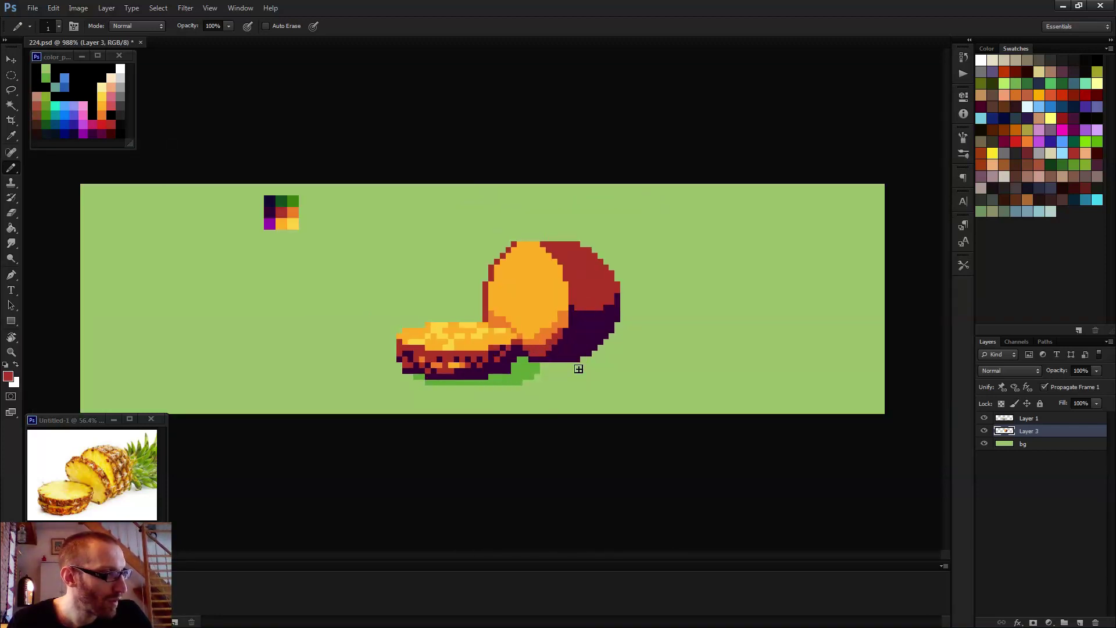
pyautogui.keyDown('alt'); pyautogui.click(556, 359); pyautogui.keyUp('alt')
pyautogui.keyDown('alt'); pyautogui.click(530, 359); pyautogui.keyUp('alt')
pyautogui.keyDown('alt'); pyautogui.click(535, 358); pyautogui.keyUp('alt')
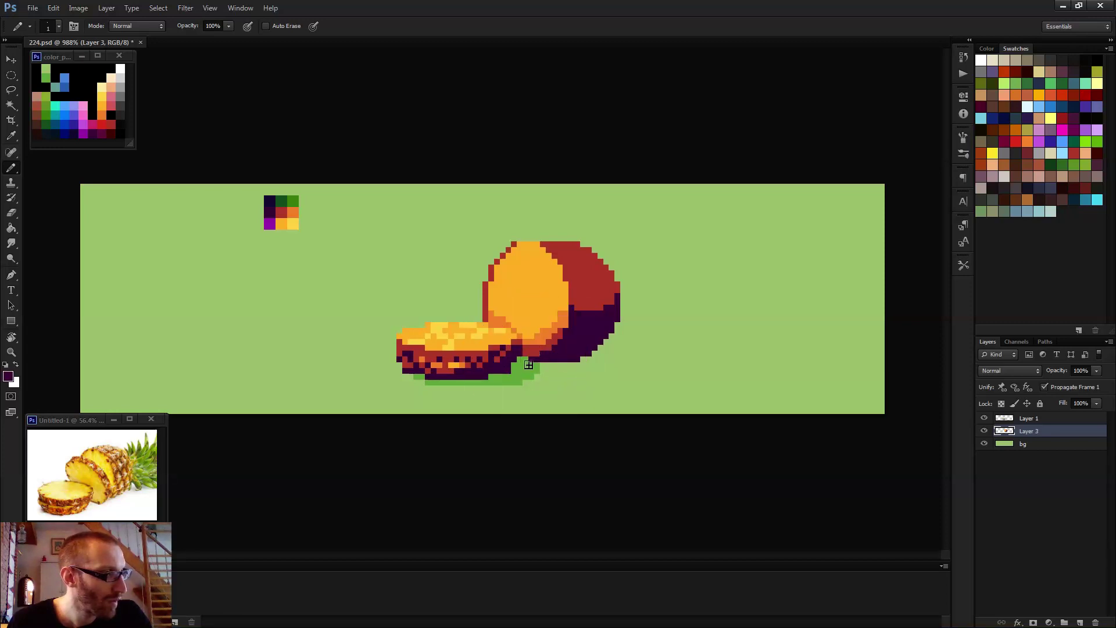
pyautogui.click(1026, 419)
# - Merge Layer 1 into Layer 3 and add a dark purple pixel at the rind edge
pyautogui.hotkey('ctrl', 'e')
pyautogui.scroll(5, 494, 340)
pyautogui.click(568, 385)
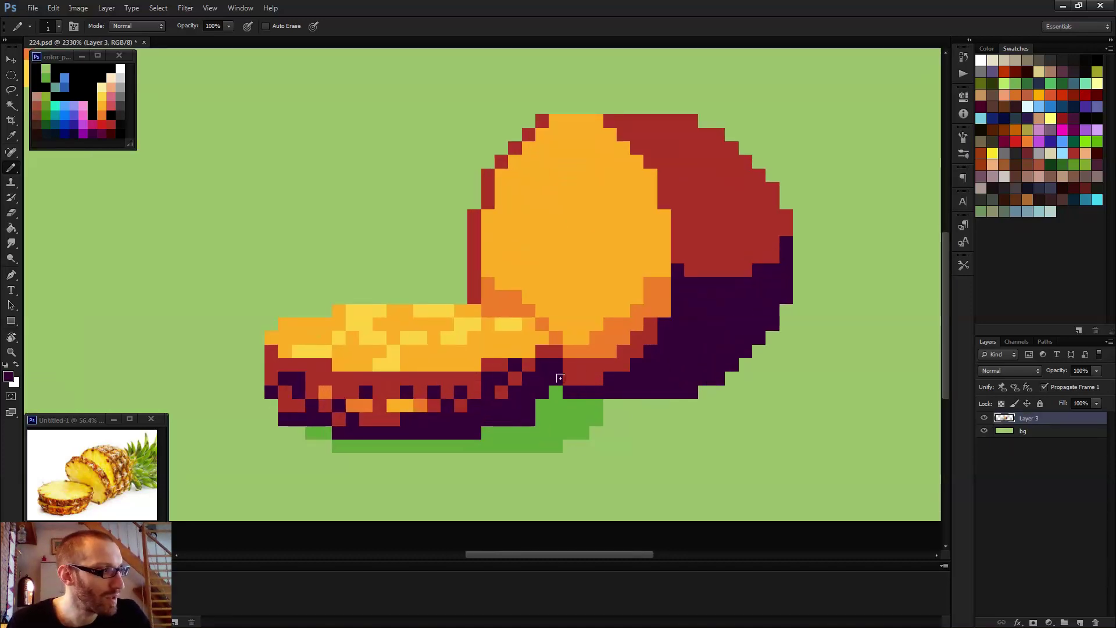
pyautogui.scroll(-4, 568, 385)
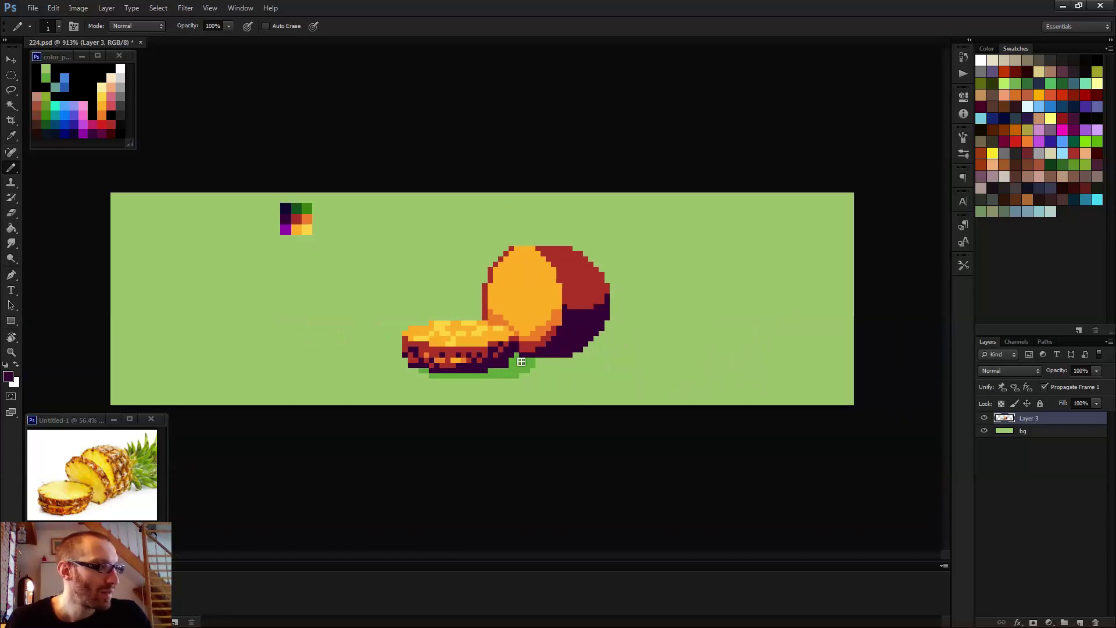
pyautogui.scroll(-2, 575, 325)
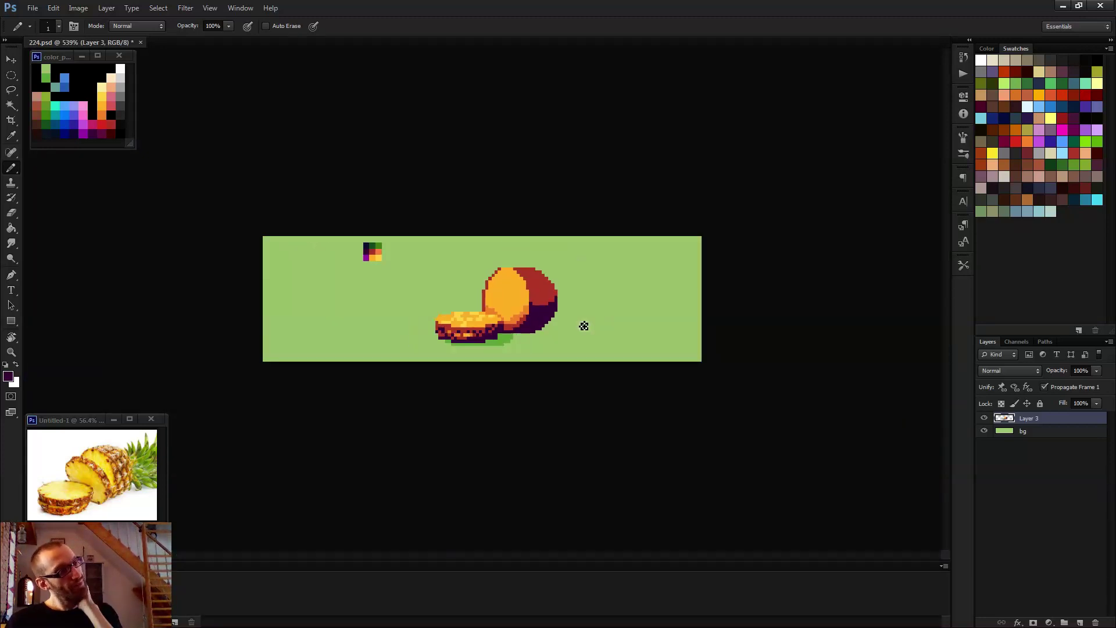
pyautogui.scroll(4, 500, 293)
# - Turn the slice's top and upper-left edge pixels red and erase a stray edge pixel
pyautogui.moveTo(552, 229)
pyautogui.mouseDown()
pyautogui.moveTo(526, 228)
pyautogui.moveTo(565, 239)
pyautogui.mouseUp()
pyautogui.scroll(-4, 563, 256)
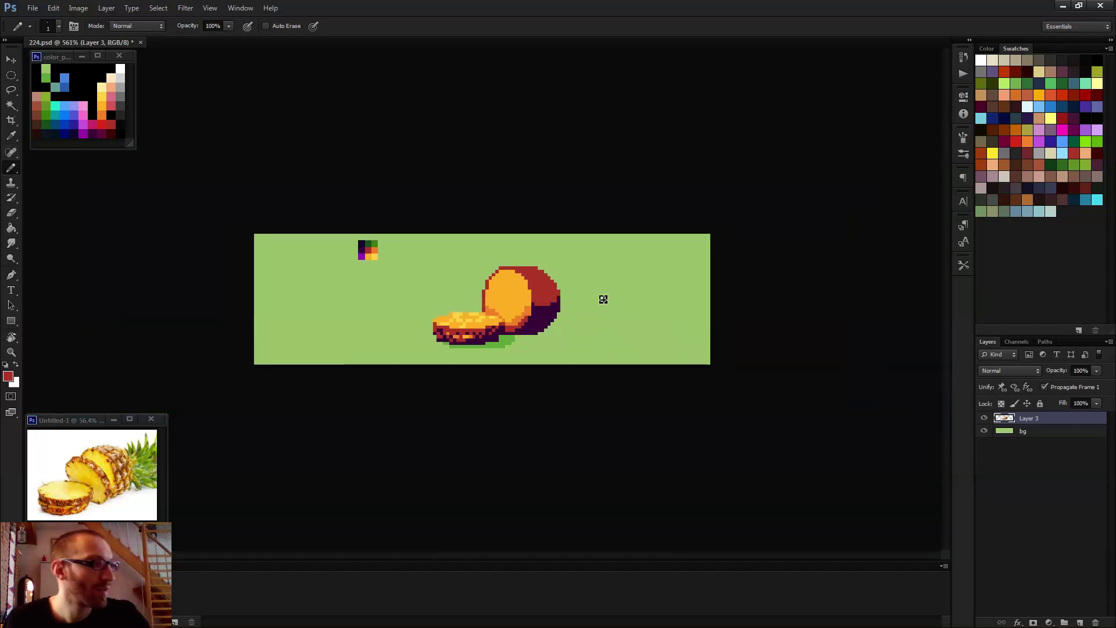
pyautogui.scroll(5, 490, 287)
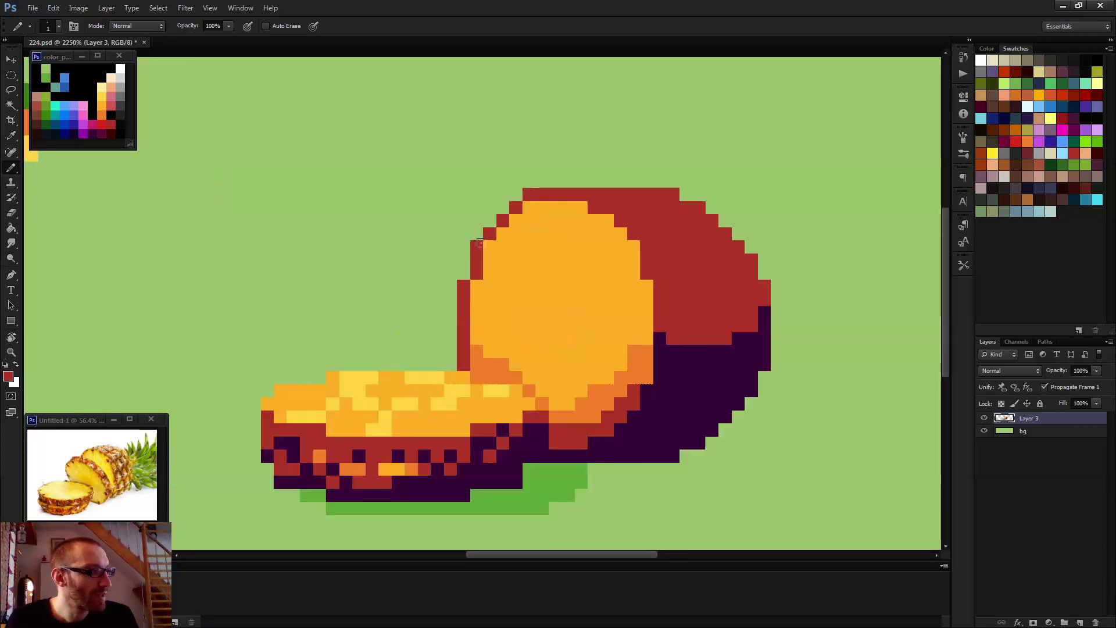
pyautogui.click(490, 246)
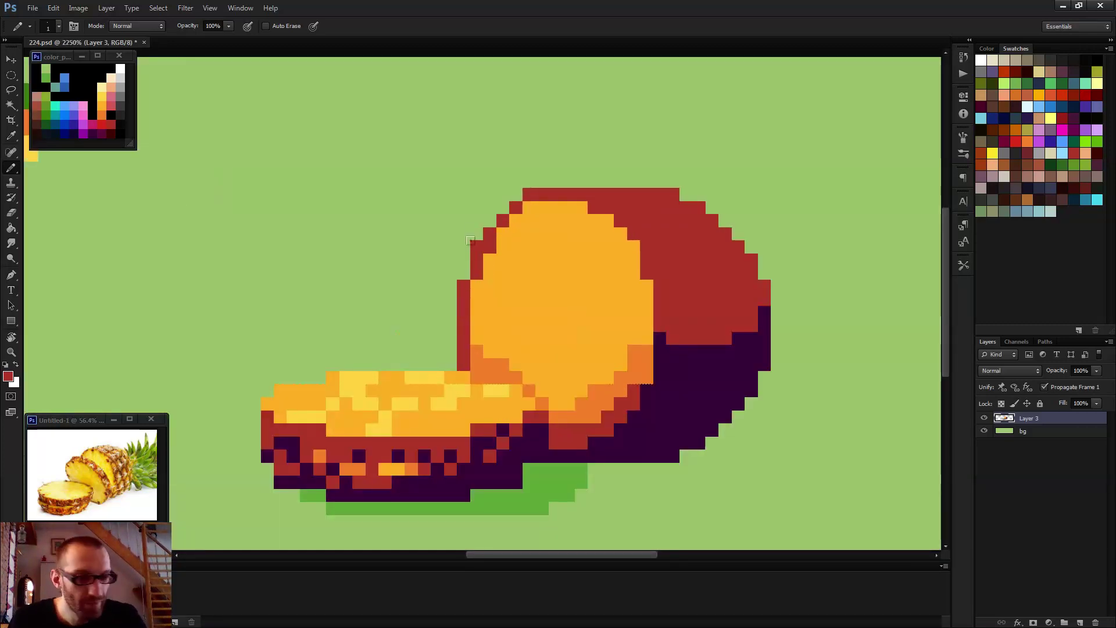
pyautogui.press('e')
pyautogui.scroll(-2, 536, 298)
pyautogui.click(509, 274)
pyautogui.press('b')
pyautogui.scroll(2, 498, 280)
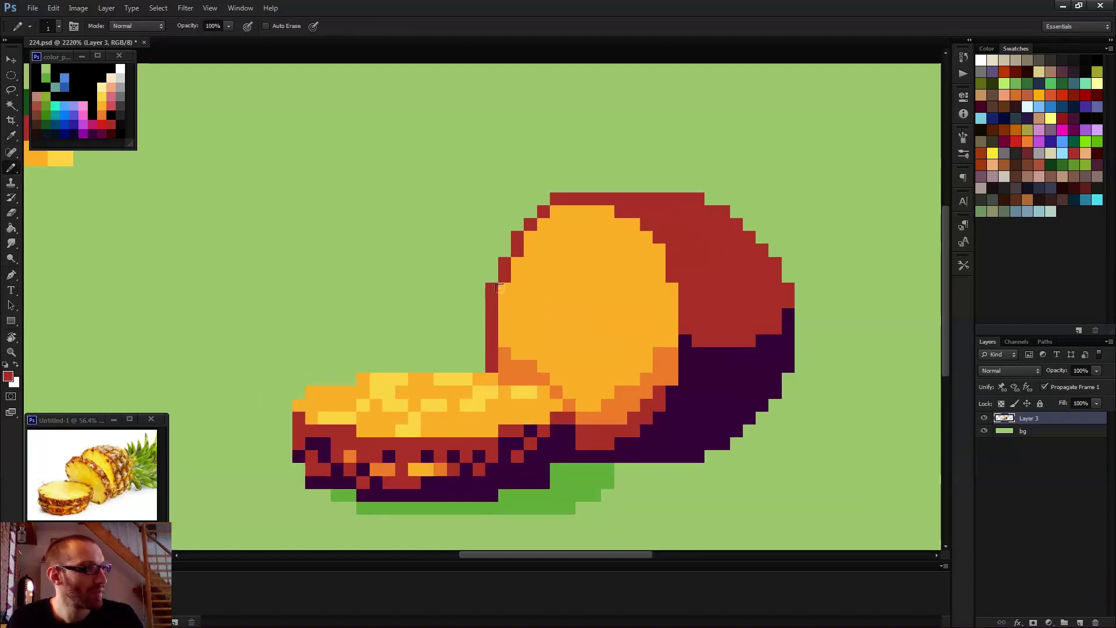
# - Step back the last edit so the upper-left edge pixel shifts over by one
pyautogui.press('e')
pyautogui.scroll(-4, 550, 323)
pyautogui.scroll(2, 540, 319)
pyautogui.scroll(-3, 505, 308)
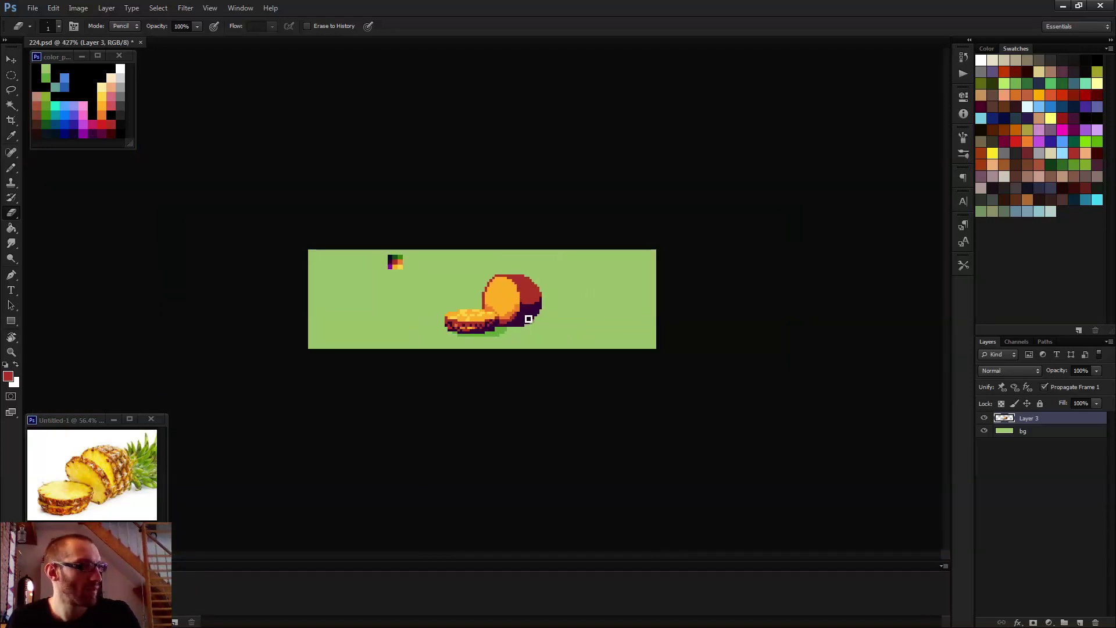
pyautogui.scroll(4, 527, 320)
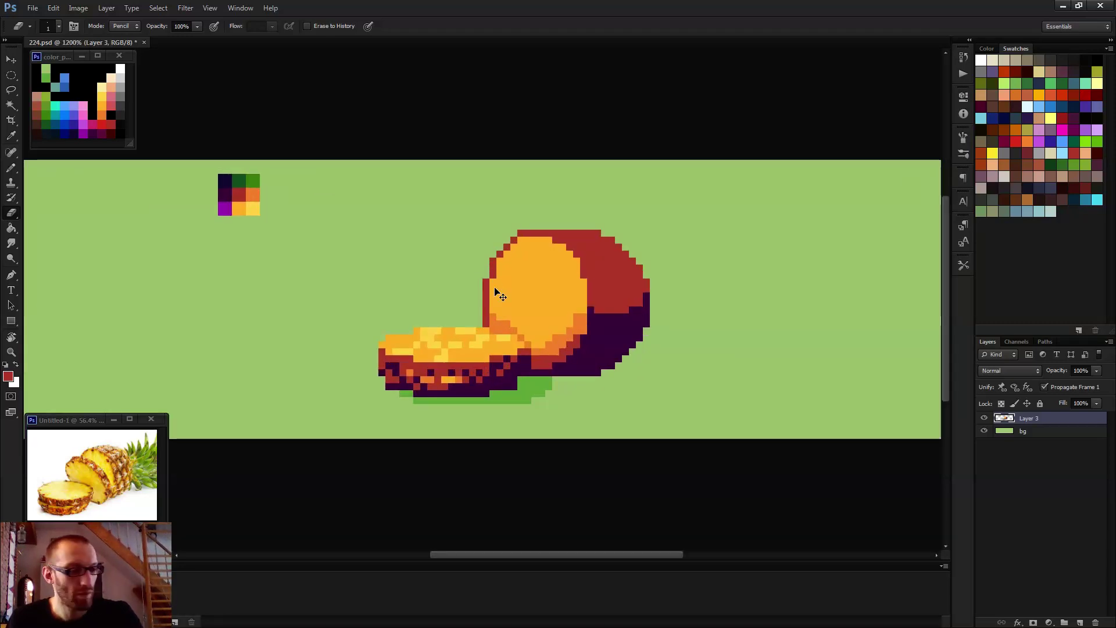
pyautogui.hotkey('ctrl', 'alt', 'z')
pyautogui.hotkey('ctrl', 'alt', 'z')
pyautogui.scroll(-4, 539, 313)
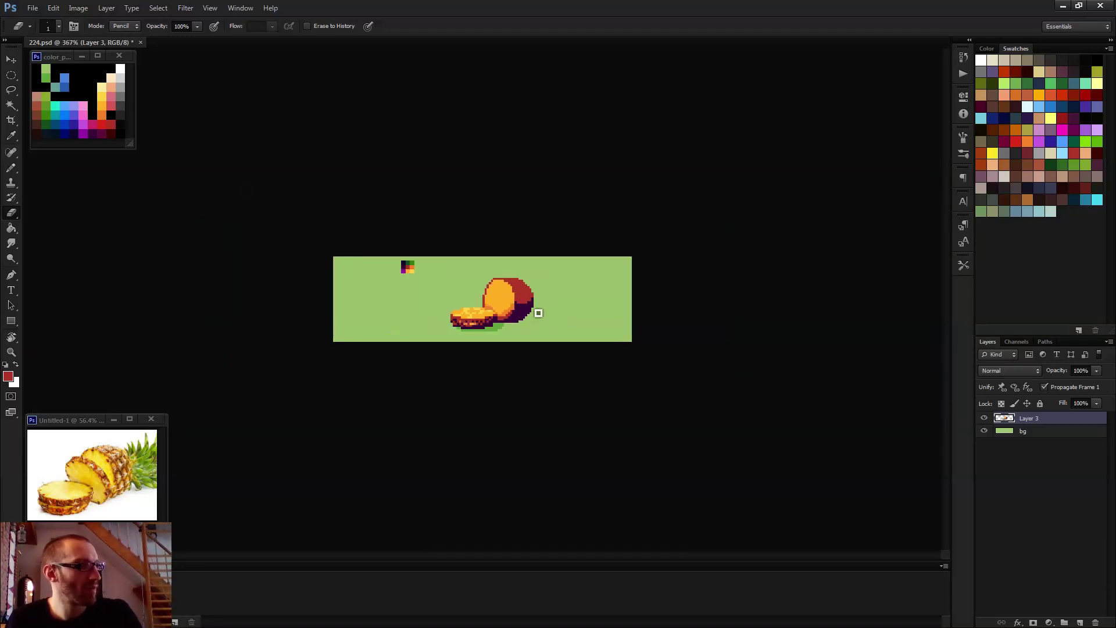
pyautogui.scroll(6, 536, 314)
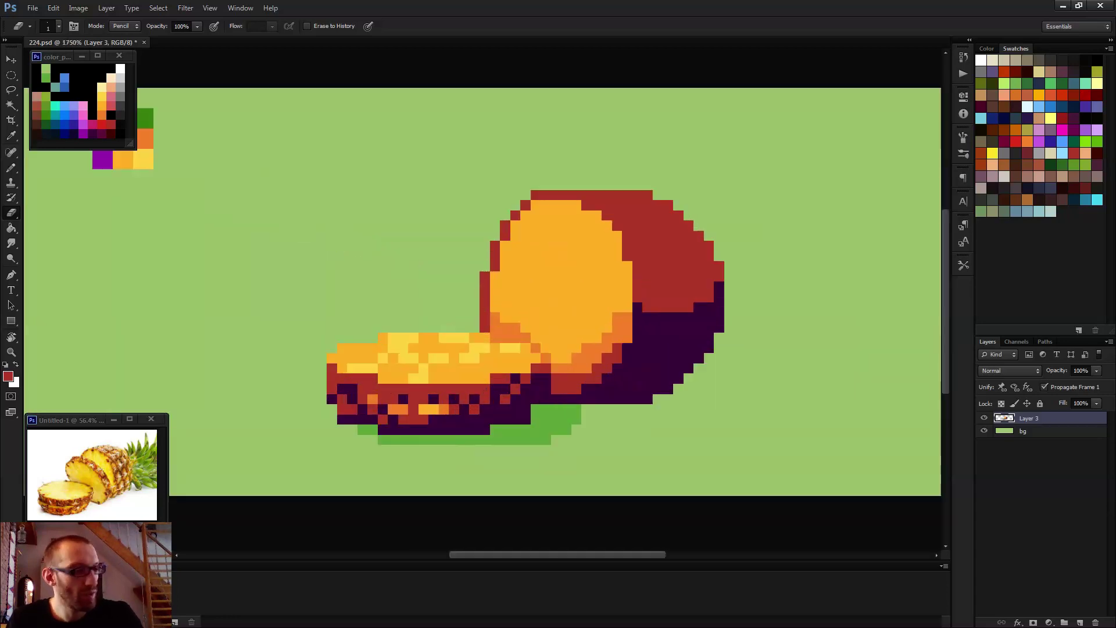
pyautogui.press('b')
pyautogui.scroll(2, 536, 315)
# - Erase the stray red pixels along the disc's left edge
pyautogui.press('e')
pyautogui.click(484, 343)
pyautogui.press('b')
pyautogui.scroll(-4, 487, 323)
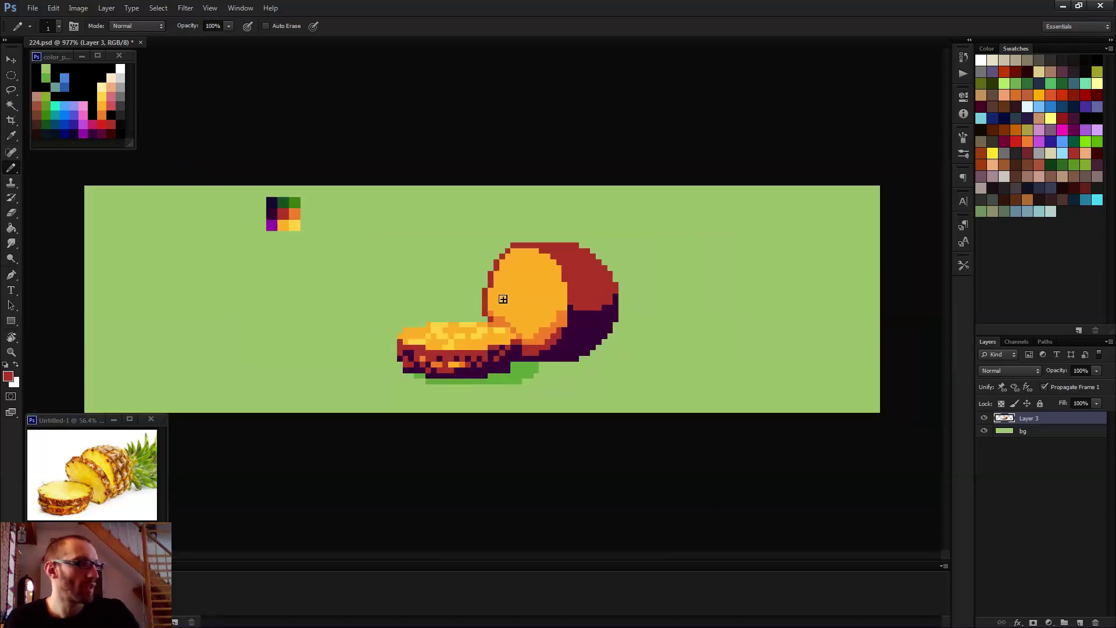
pyautogui.keyDown('alt'); pyautogui.click(503, 298); pyautogui.keyUp('alt')
pyautogui.scroll(2, 503, 299)
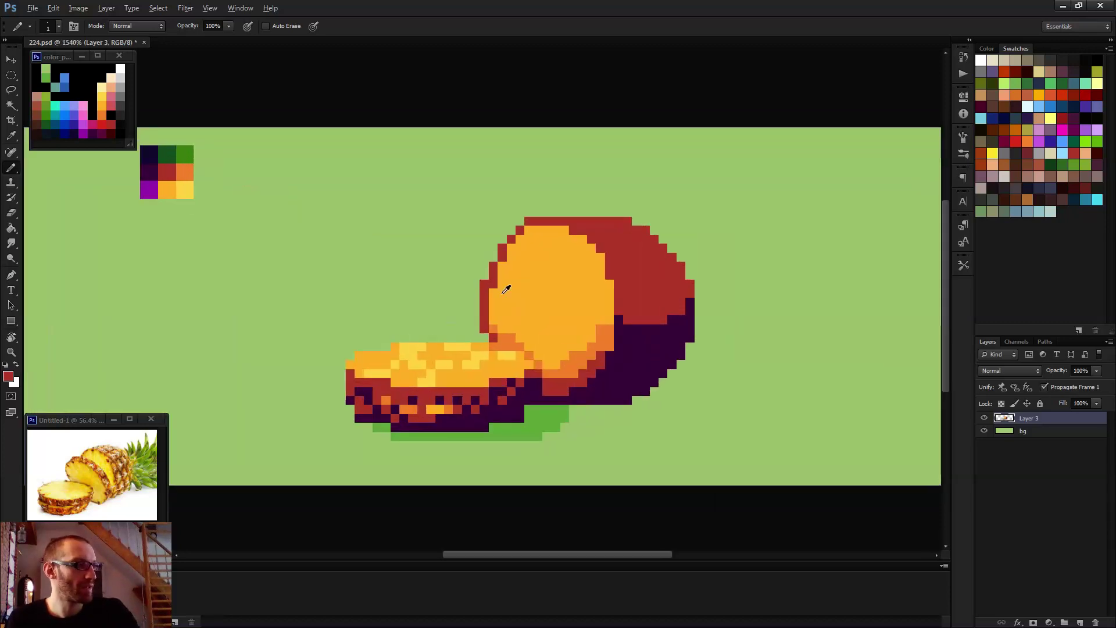
pyautogui.scroll(-5, 484, 296)
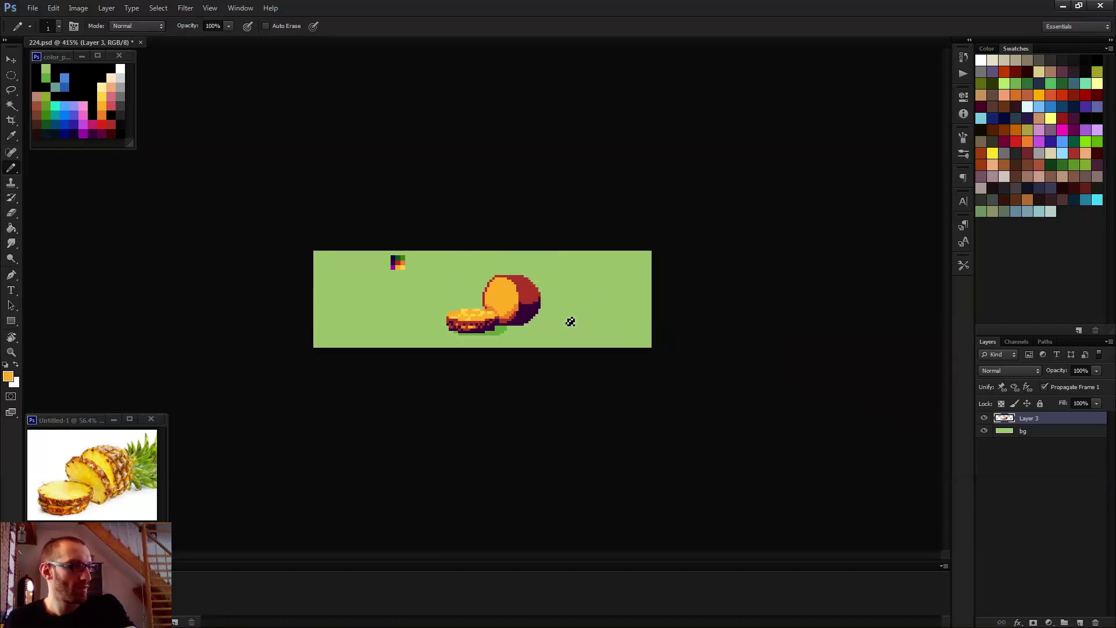
pyautogui.scroll(3, 483, 299)
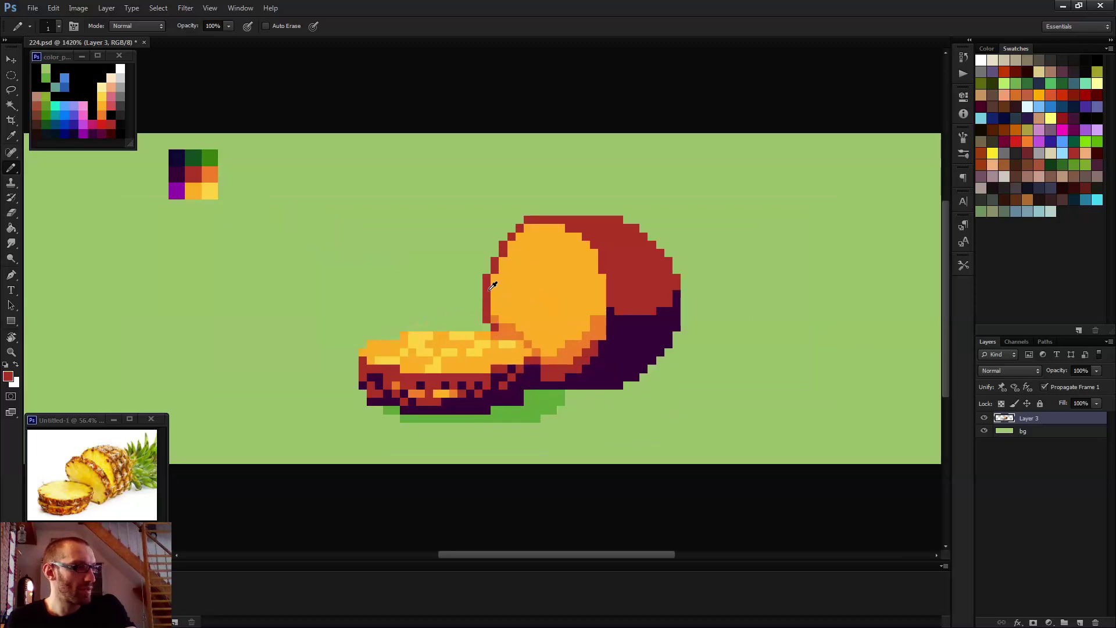
pyautogui.keyDown('alt'); pyautogui.click(497, 290); pyautogui.keyUp('alt')
pyautogui.press('e')
pyautogui.moveTo(489, 275); pyautogui.dragTo(491, 326)
pyautogui.scroll(-4, 569, 312)
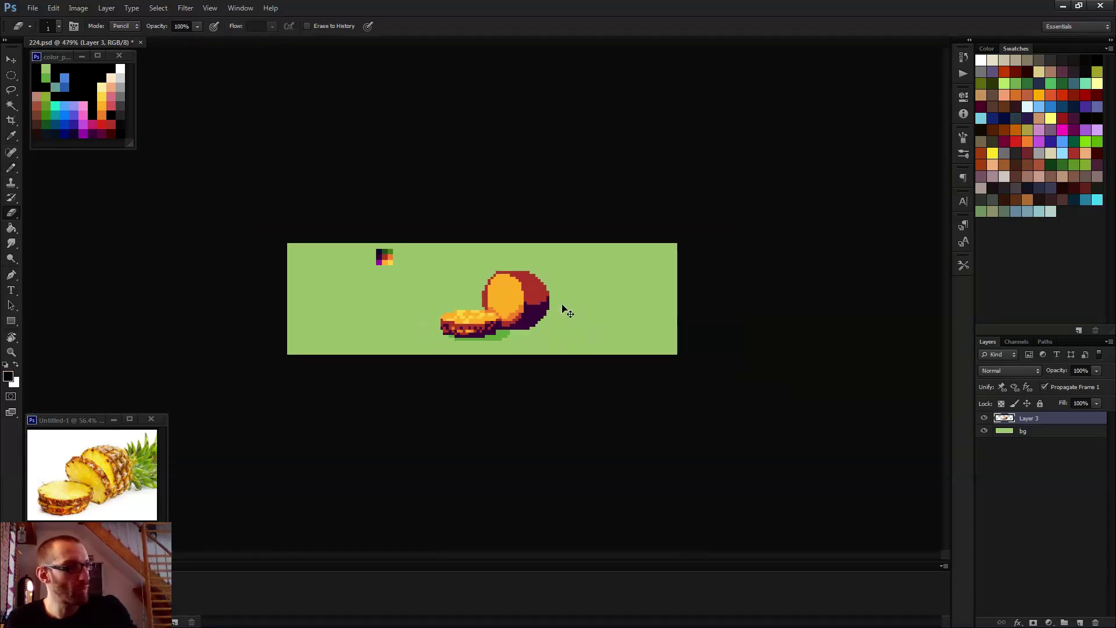
pyautogui.press('b')
pyautogui.scroll(4, 484, 303)
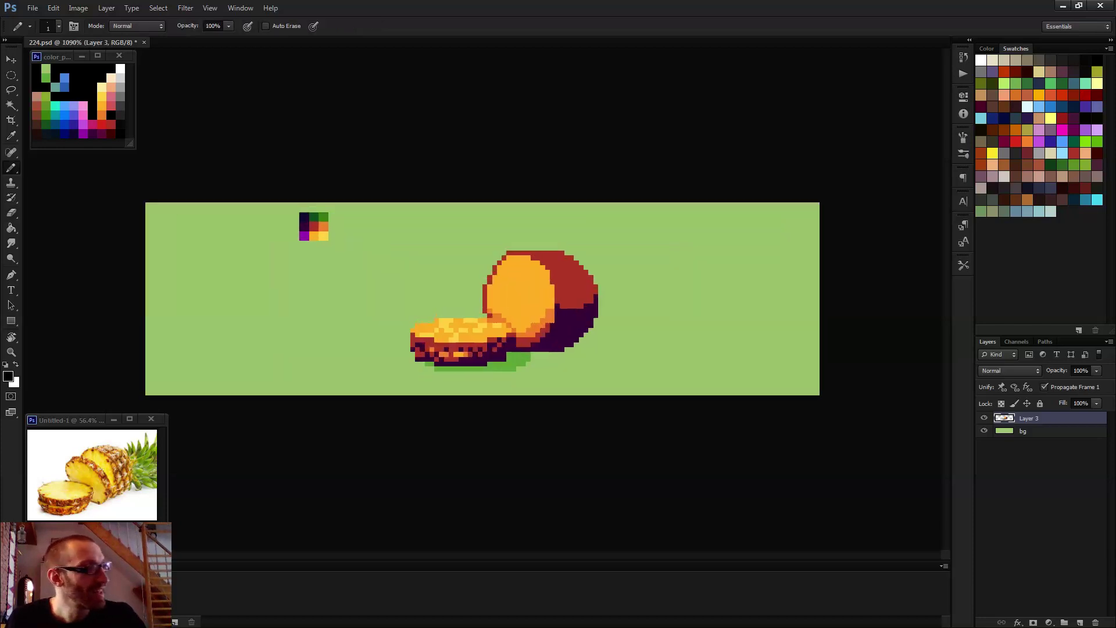
pyautogui.keyDown('alt'); pyautogui.click(495, 296); pyautogui.keyUp('alt')
pyautogui.moveTo(495, 259); pyautogui.dragTo(495, 282)
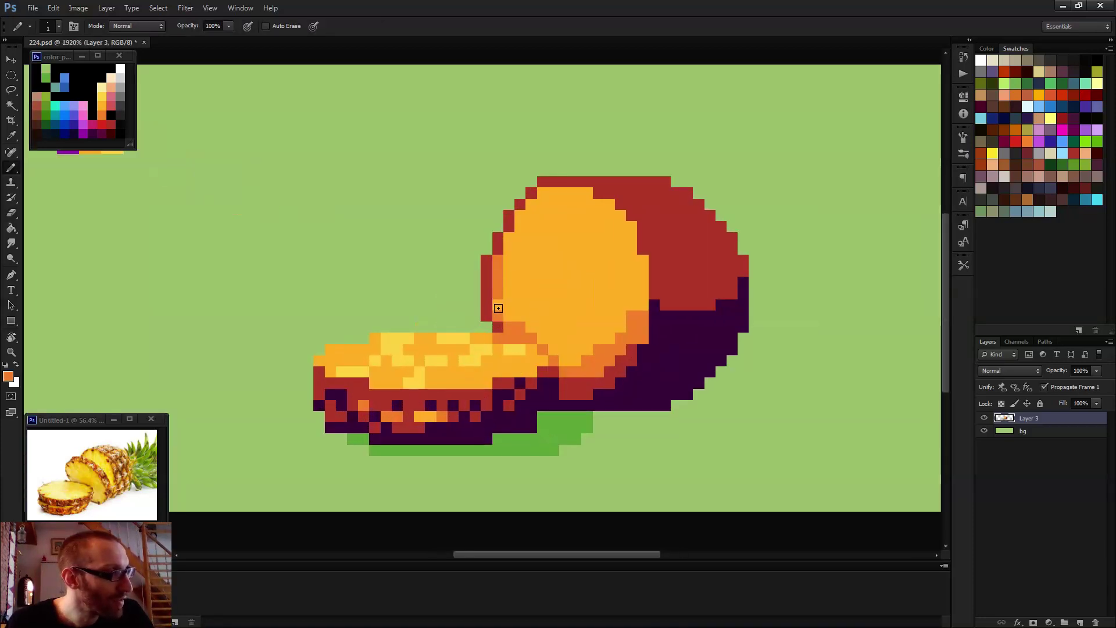
pyautogui.keyDown('alt'); pyautogui.click(497, 294); pyautogui.keyUp('alt')
pyautogui.keyDown('alt'); pyautogui.click(495, 265); pyautogui.keyUp('alt')
pyautogui.click(510, 238)
pyautogui.click(521, 216)
pyautogui.click(531, 203)
pyautogui.click(538, 191)
pyautogui.click(586, 192)
pyautogui.click(610, 204)
pyautogui.click(621, 215)
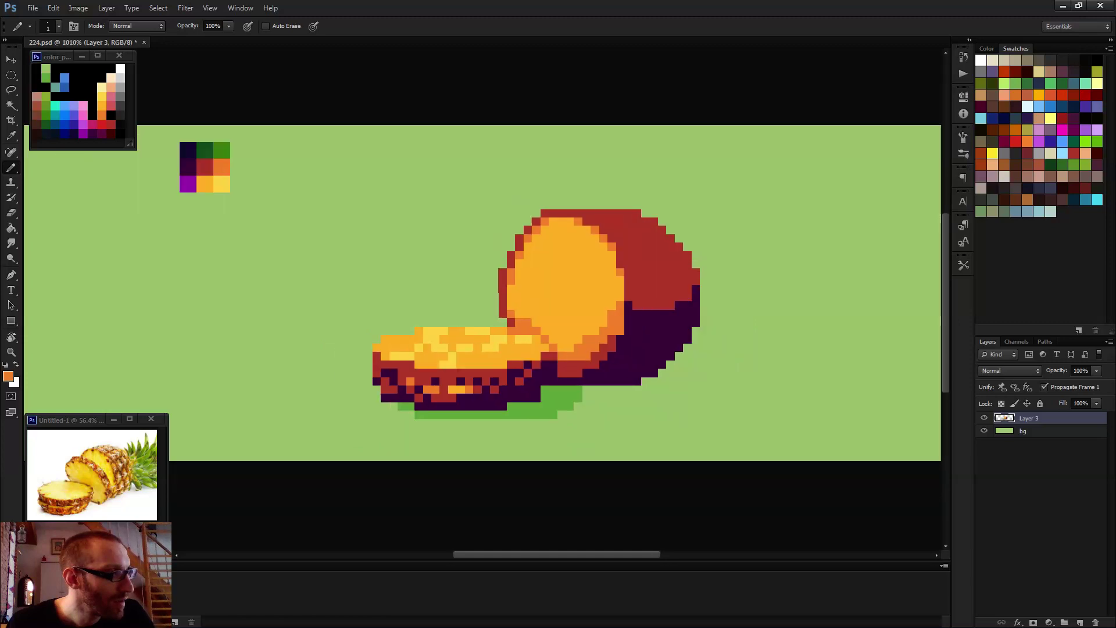
pyautogui.scroll(-10, 553, 331)
pyautogui.scroll(6, 553, 332)
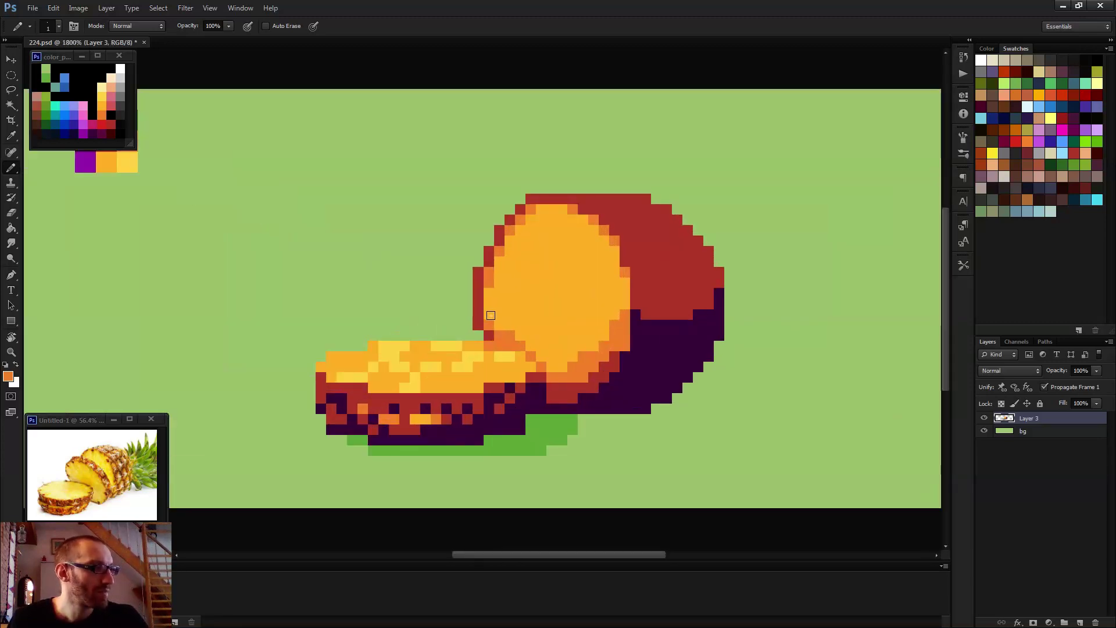
pyautogui.scroll(-3, 602, 332)
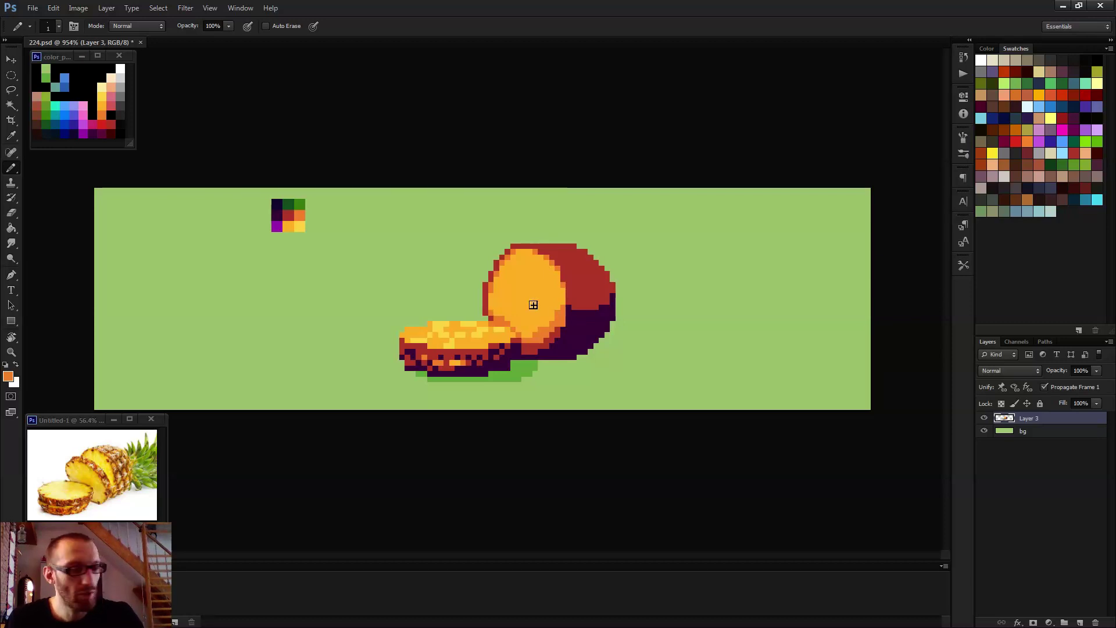
pyautogui.scroll(2, 476, 284)
pyautogui.scroll(3, 506, 292)
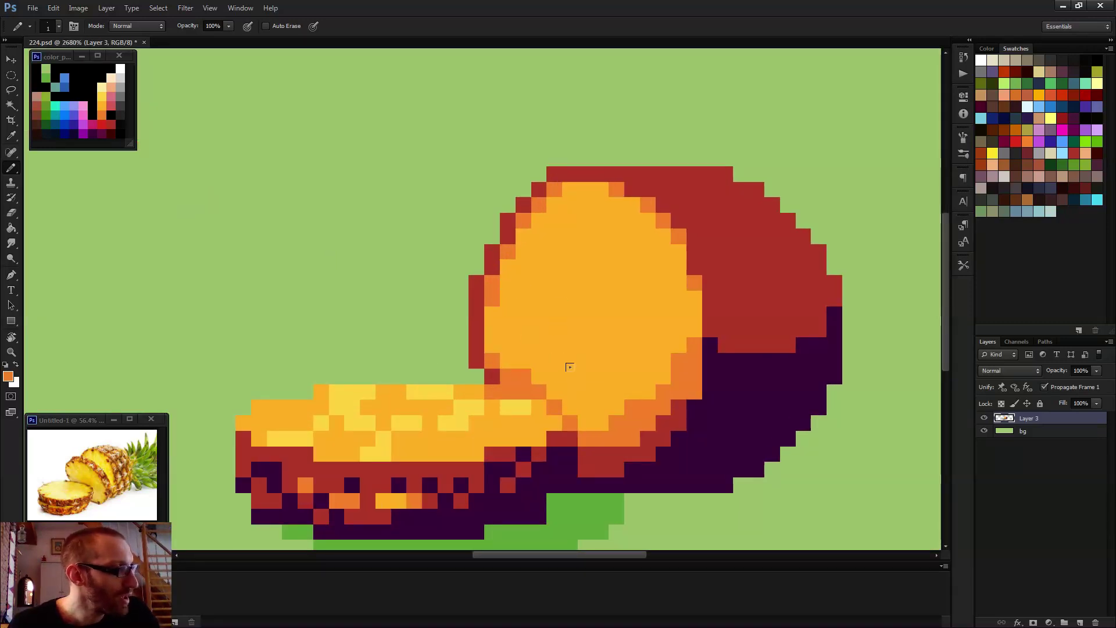
pyautogui.scroll(-3, 570, 378)
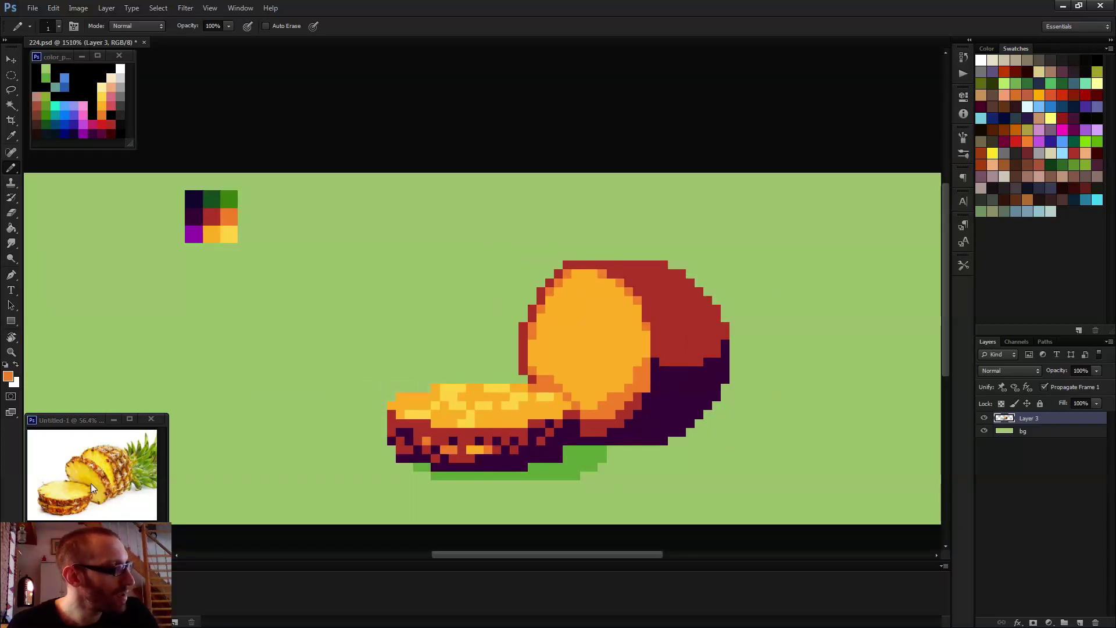
pyautogui.scroll(-2, 556, 394)
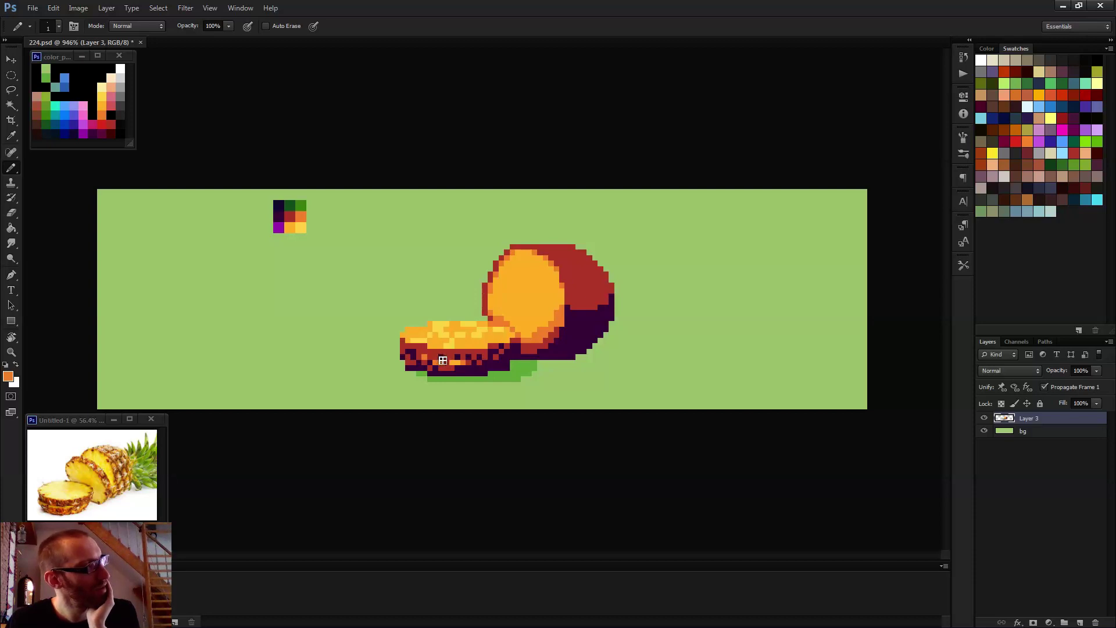
# - Dot dark purple pixels across the lower part of the upright slice's red rind
pyautogui.keyDown('alt'); pyautogui.click(570, 301); pyautogui.keyUp('alt')
pyautogui.scroll(4, 569, 301)
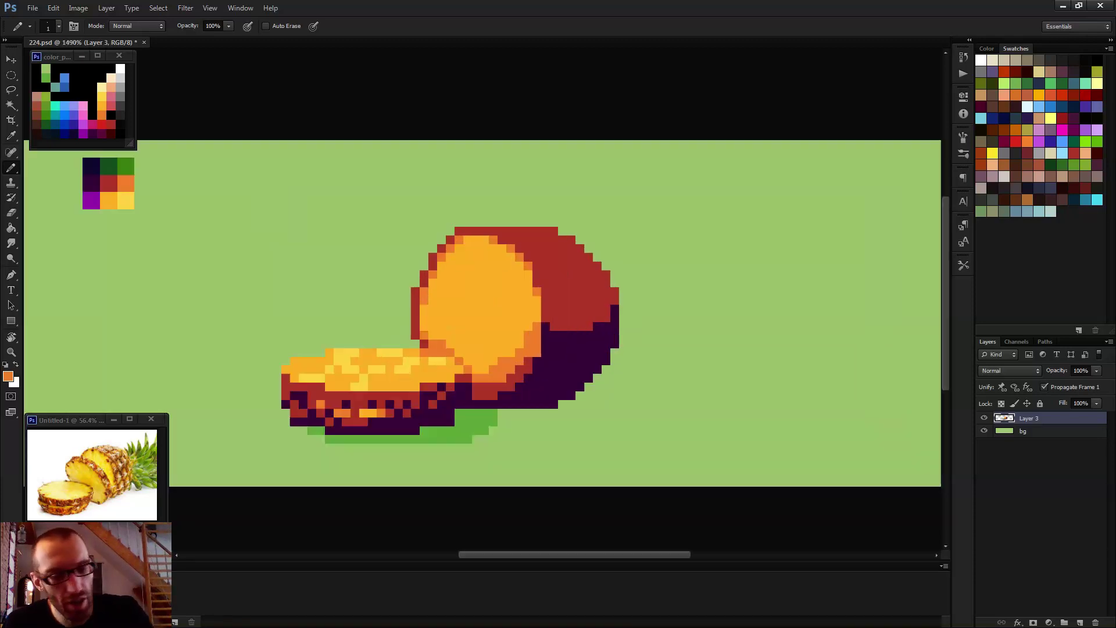
pyautogui.keyDown('alt'); pyautogui.click(491, 366); pyautogui.keyUp('alt')
pyautogui.click(488, 339)
pyautogui.click(503, 354)
pyautogui.click(518, 339)
pyautogui.click(533, 339)
pyautogui.click(534, 354)
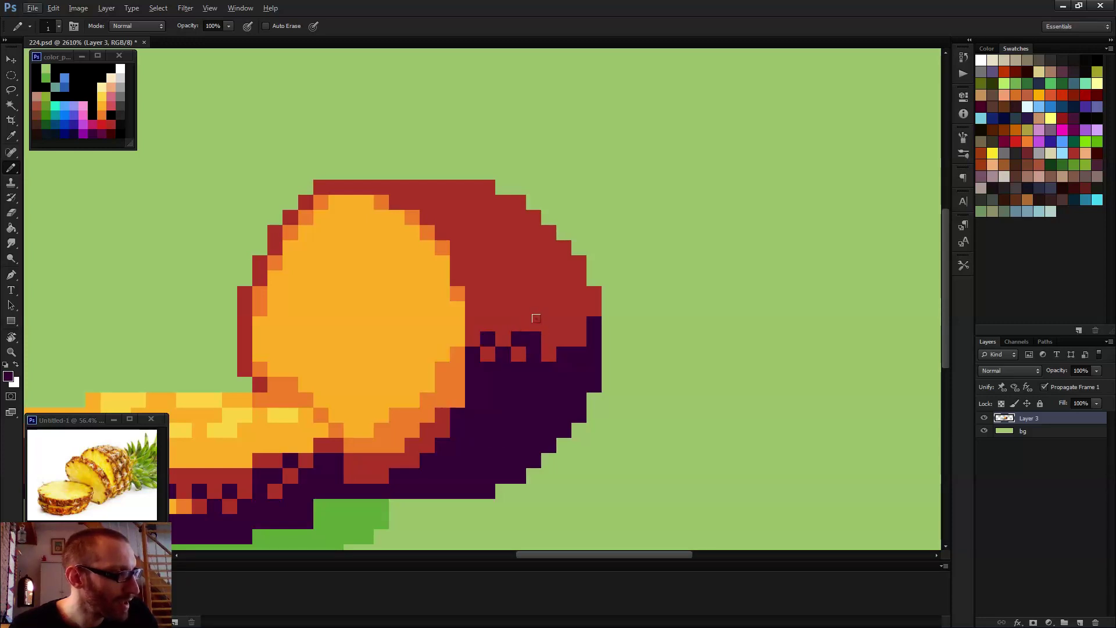
pyautogui.click(549, 324)
pyautogui.click(564, 324)
pyautogui.click(564, 339)
pyautogui.click(579, 339)
# - Restore one rind pixel to red and scatter purple higher up and along the rind's right edge
pyautogui.keyDown('alt'); pyautogui.click(552, 342); pyautogui.keyUp('alt')
pyautogui.click(564, 339)
pyautogui.keyDown('alt'); pyautogui.click(586, 346); pyautogui.keyUp('alt')
pyautogui.click(580, 294)
pyautogui.click(579, 309)
pyautogui.click(594, 294)
pyautogui.click(579, 262)
pyautogui.click(564, 248)
pyautogui.click(549, 277)
pyautogui.click(549, 293)
pyautogui.click(564, 278)
# - Refine the rind's dark row with a two-pixel purple column and upper-row specks, then check the whole picture
pyautogui.scroll(-8, 553, 323)
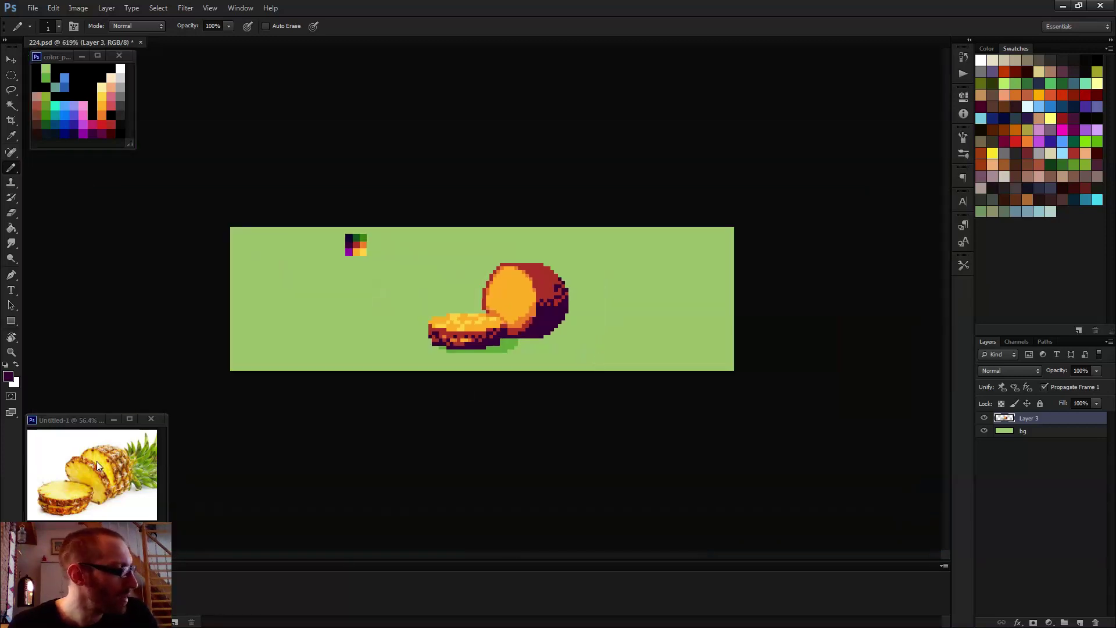
pyautogui.scroll(5, 546, 336)
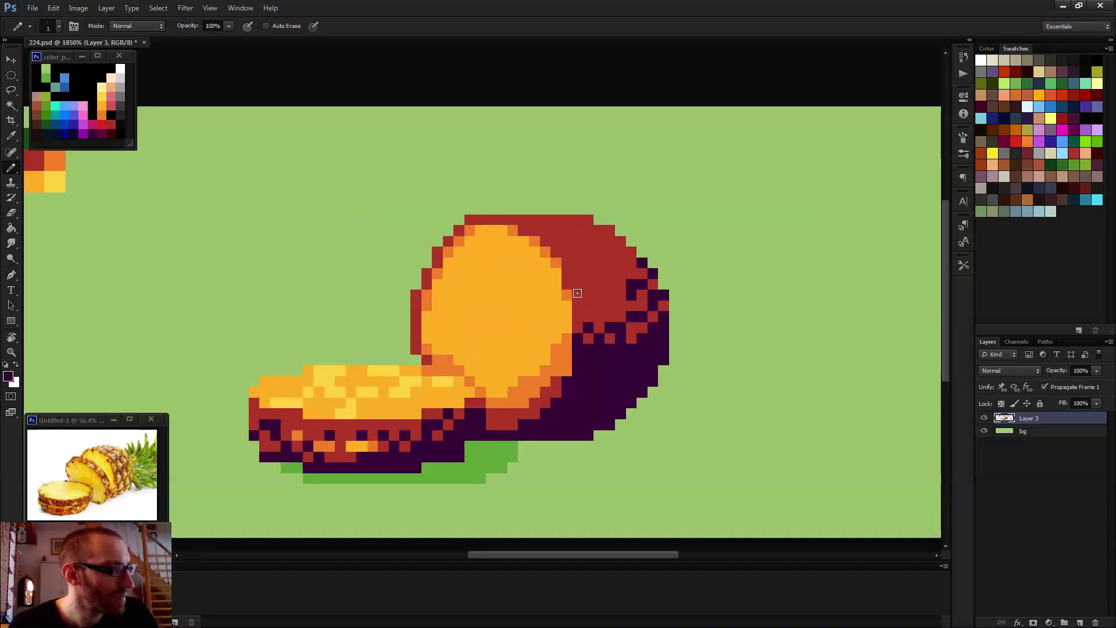
pyautogui.click(595, 302)
pyautogui.keyDown('alt'); pyautogui.click(601, 310); pyautogui.keyUp('alt')
pyautogui.click(598, 295)
pyautogui.keyDown('alt'); pyautogui.click(590, 296); pyautogui.keyUp('alt')
pyautogui.moveTo(609, 295); pyautogui.dragTo(610, 285)
pyautogui.click(619, 272)
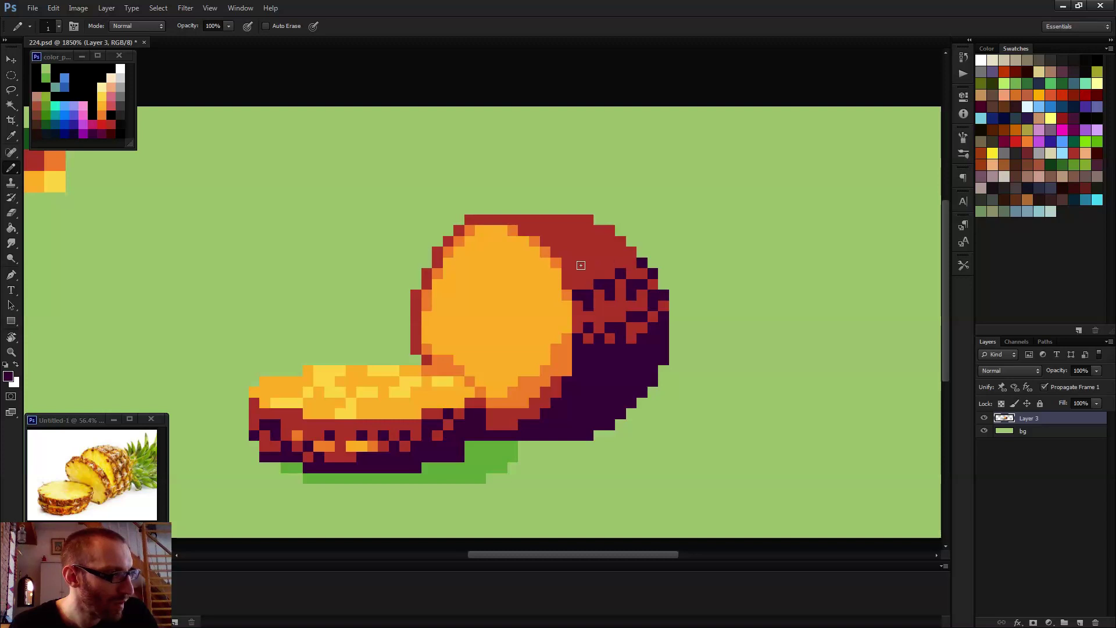
pyautogui.click(588, 272)
pyautogui.click(576, 262)
pyautogui.keyDown('alt'); pyautogui.click(627, 250); pyautogui.keyUp('alt')
pyautogui.hotkey('ctrl', '-')
pyautogui.hotkey('ctrl', '-')
pyautogui.hotkey('ctrl', '-')
pyautogui.hotkey('ctrl', '-')
pyautogui.hotkey('ctrl', '-')
pyautogui.hotkey('ctrl', '-')
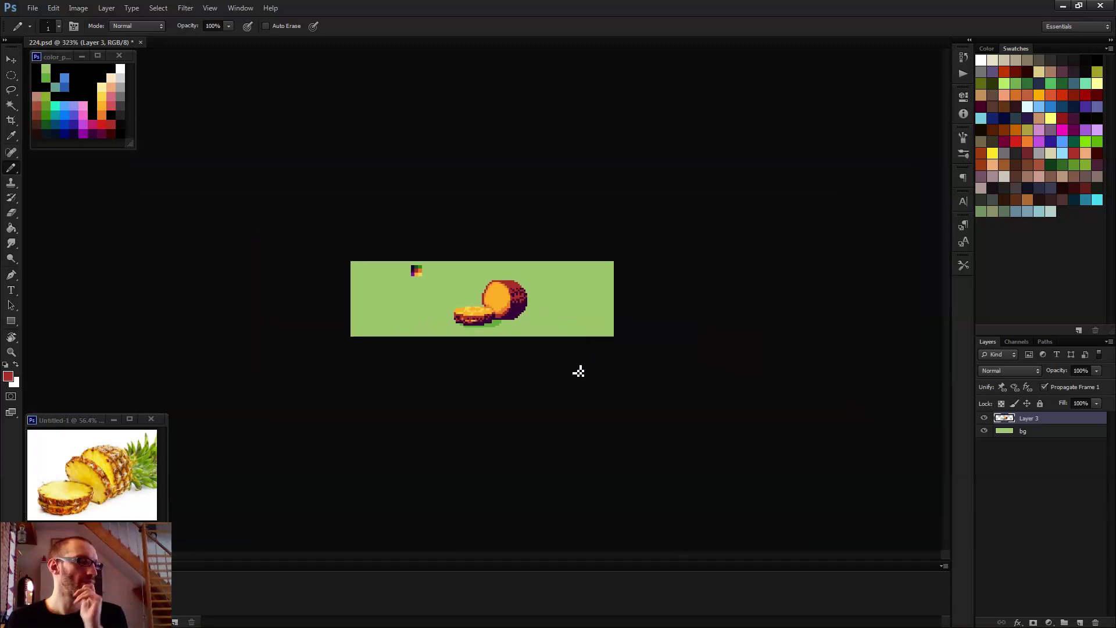
pyautogui.hotkey('ctrl', '+')
pyautogui.hotkey('ctrl', '+')
pyautogui.hotkey('ctrl', '+')
pyautogui.hotkey('ctrl', '+')
pyautogui.hotkey('ctrl', '+')
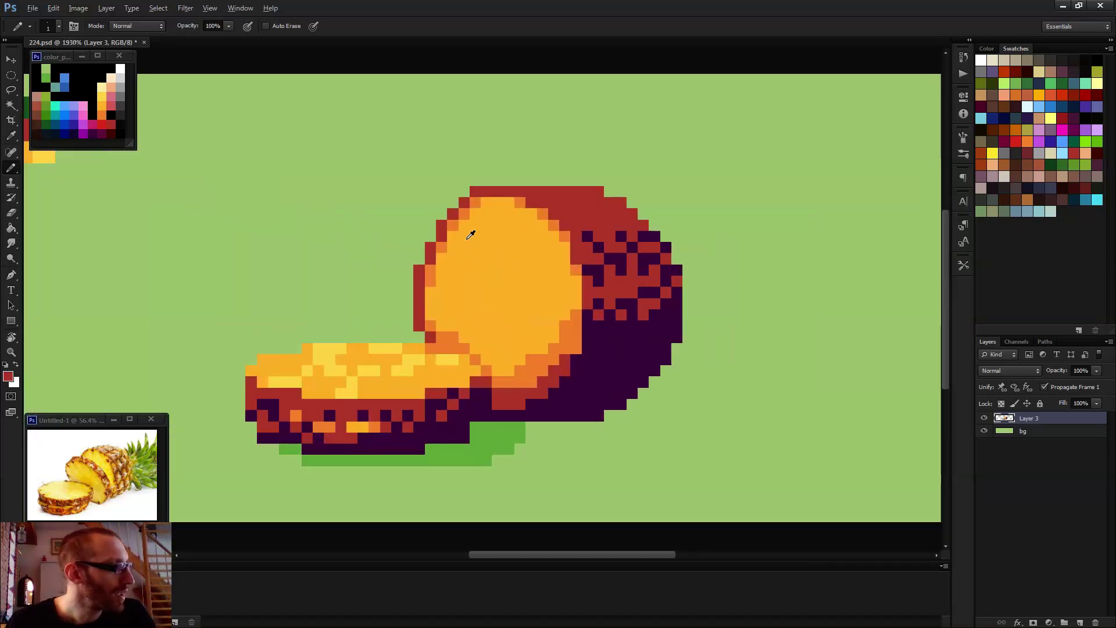
# - Paint orange pixels into the rind's top red band, then fix a stray pixel back to red
pyautogui.keyDown('alt'); pyautogui.click(571, 324); pyautogui.keyUp('alt')
pyautogui.scroll(2, 605, 218)
pyautogui.moveTo(576, 202)
pyautogui.mouseDown()
pyautogui.moveTo(565, 202)
pyautogui.moveTo(613, 211)
pyautogui.mouseUp()
pyautogui.click(557, 211)
pyautogui.click(595, 193)
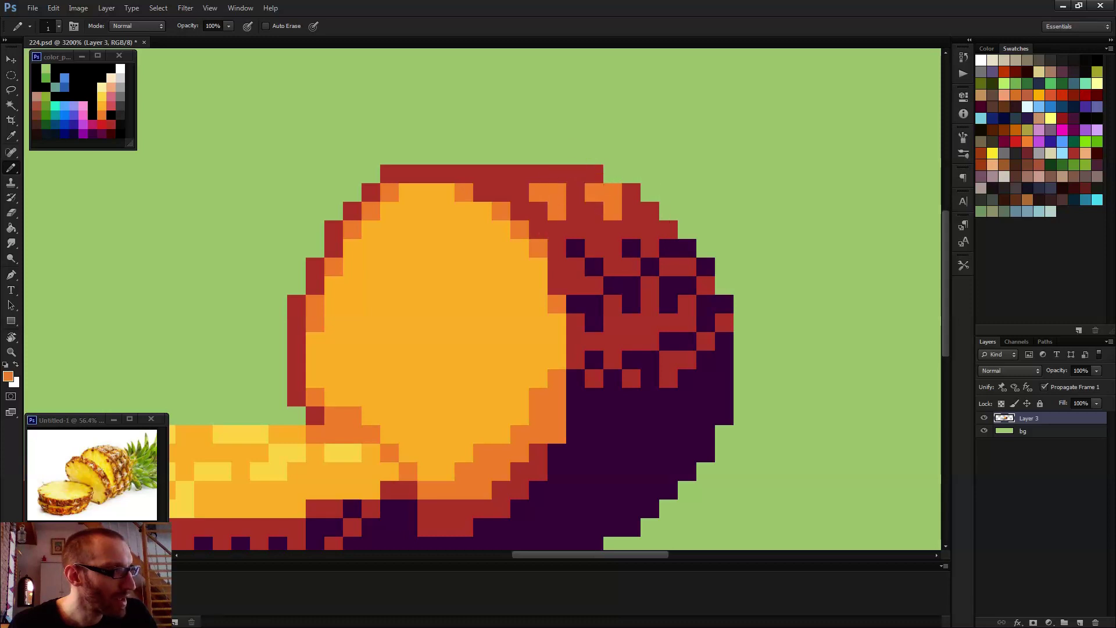
pyautogui.keyDown('alt'); pyautogui.click(624, 197); pyautogui.keyUp('alt')
pyautogui.click(613, 192)
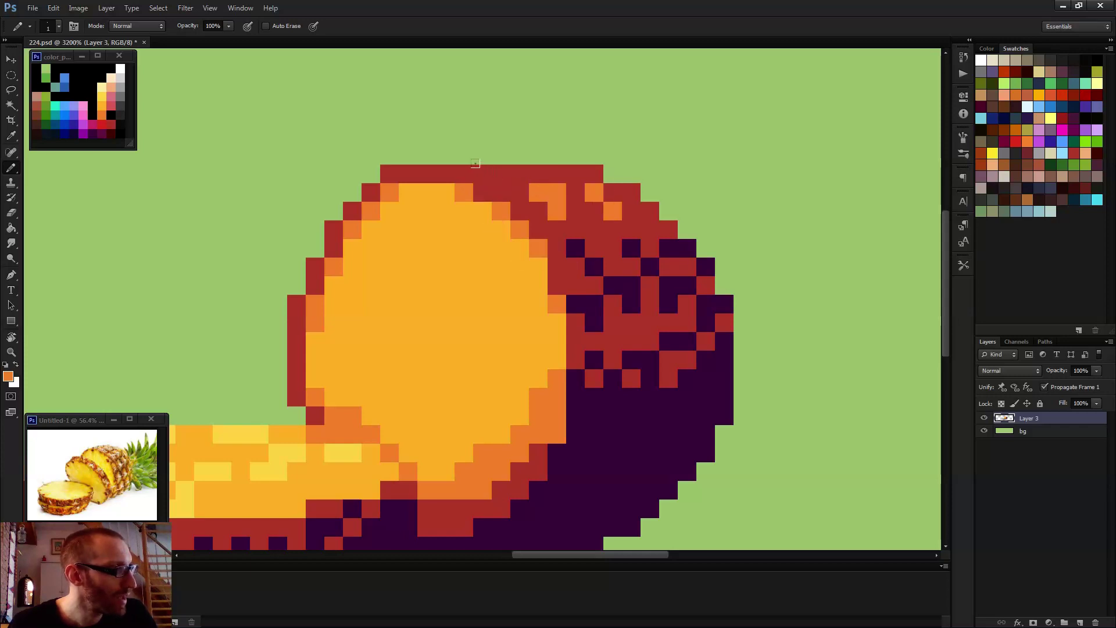
# - Add orange highlights along the rind's top row and across the dark-red band
pyautogui.click(495, 168)
pyautogui.click(482, 169)
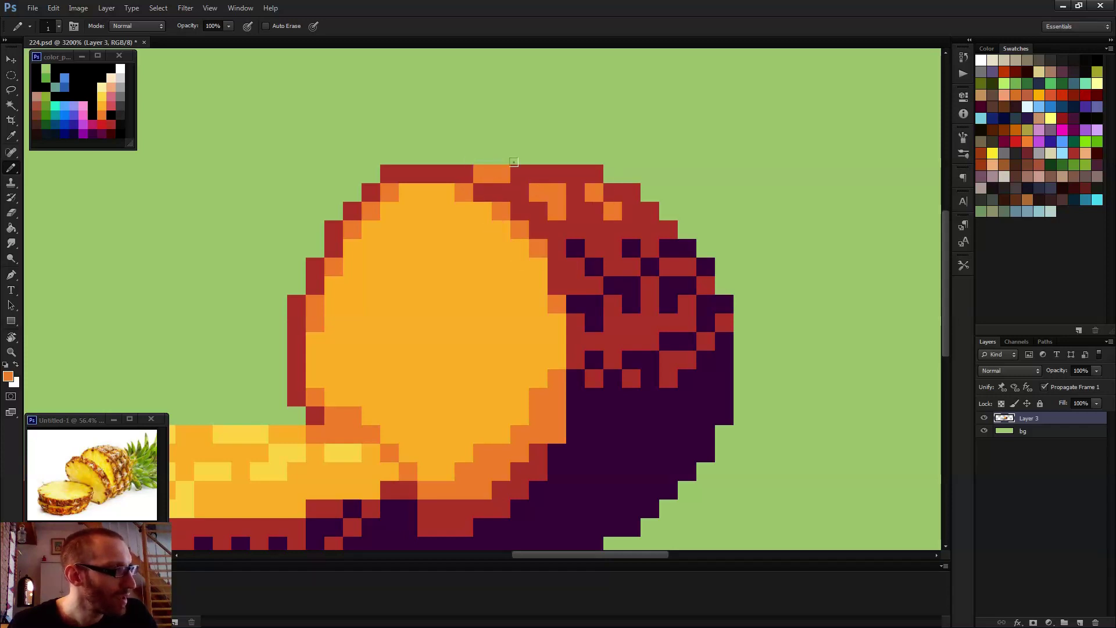
pyautogui.click(574, 172)
pyautogui.click(593, 247)
pyautogui.click(572, 265)
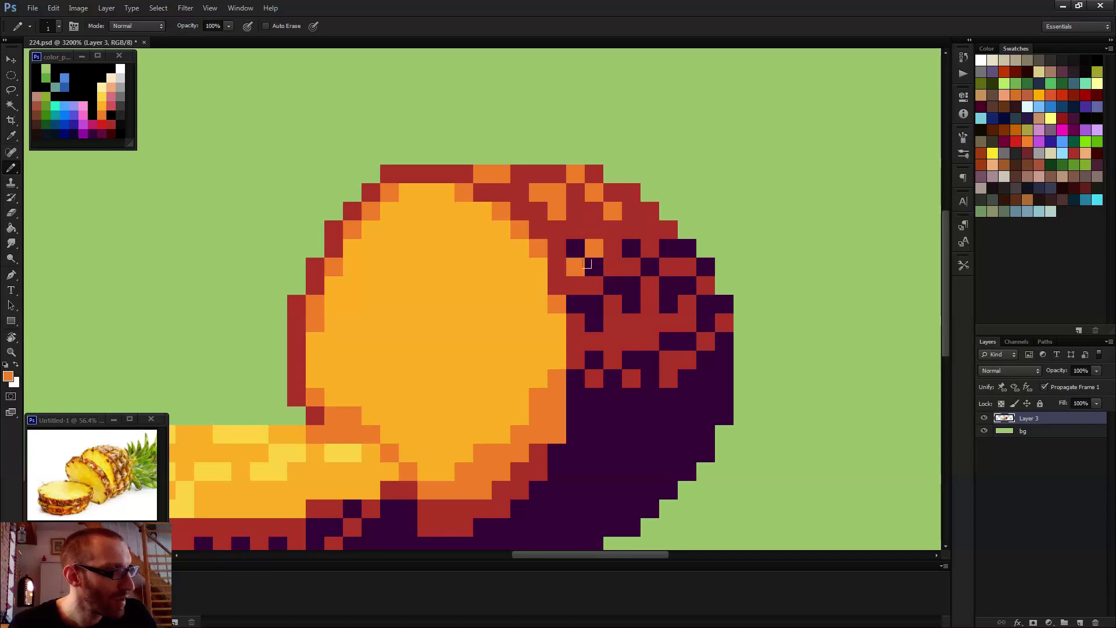
pyautogui.click(632, 266)
pyautogui.click(613, 267)
pyautogui.click(669, 267)
pyautogui.click(650, 248)
pyautogui.click(631, 230)
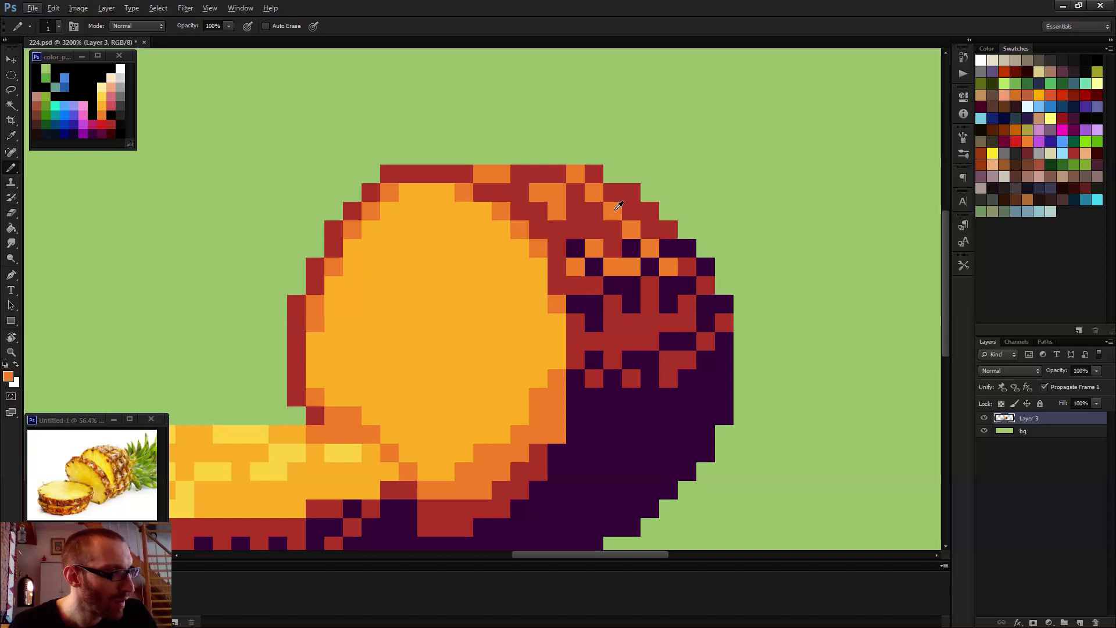
# - Draw a red arc under the dark checker pattern and dot it with dark purple pixels
pyautogui.scroll(-6, 611, 373)
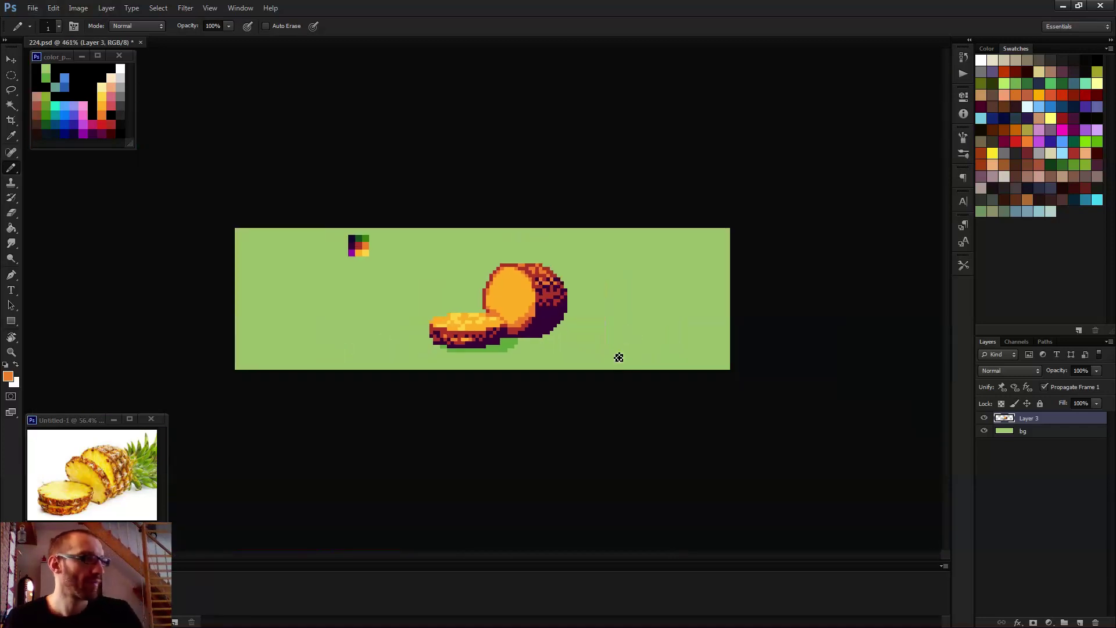
pyautogui.scroll(6, 518, 306)
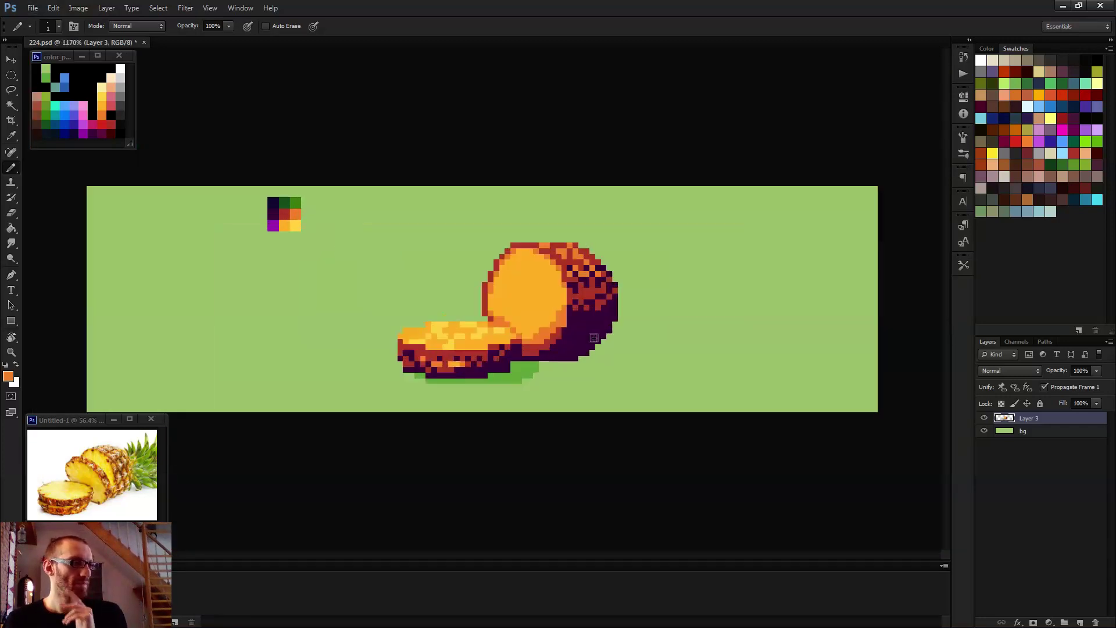
pyautogui.keyDown('alt'); pyautogui.click(584, 277); pyautogui.keyUp('alt')
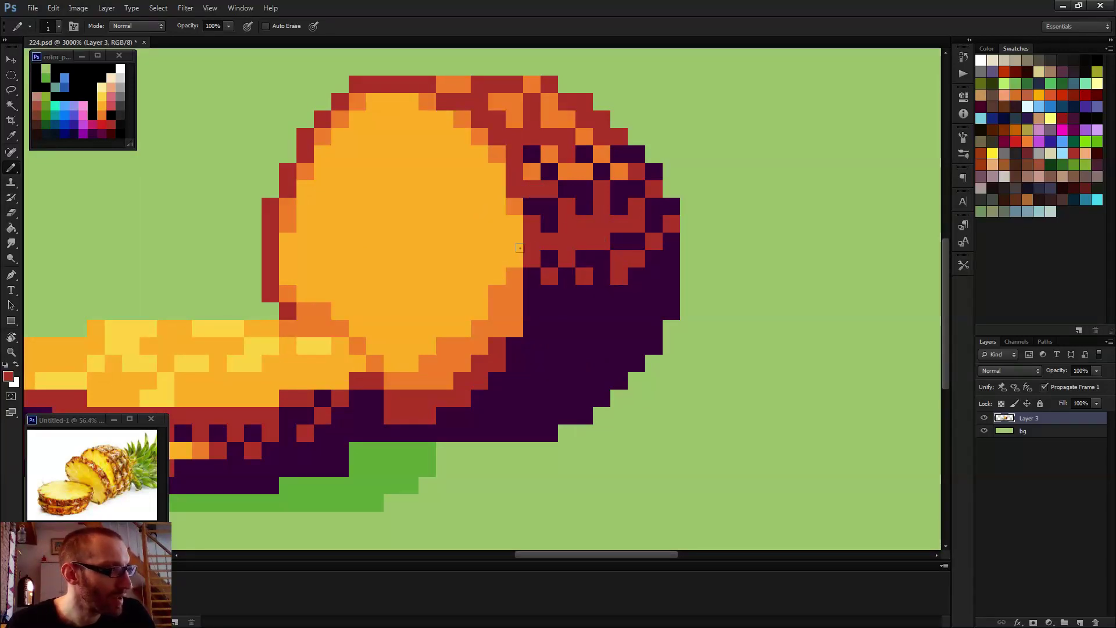
pyautogui.moveTo(521, 286)
pyautogui.mouseDown()
pyautogui.moveTo(581, 311)
pyautogui.moveTo(625, 311)
pyautogui.moveTo(669, 276)
pyautogui.mouseUp()
pyautogui.keyDown('alt'); pyautogui.click(669, 276); pyautogui.keyUp('alt')
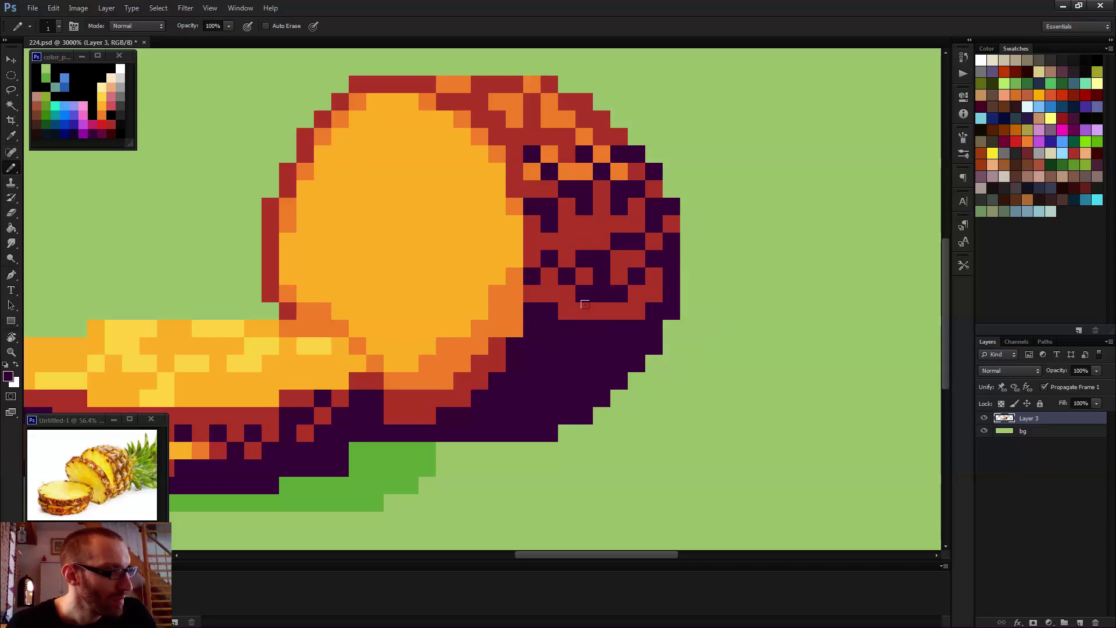
pyautogui.click(602, 310)
pyautogui.click(636, 294)
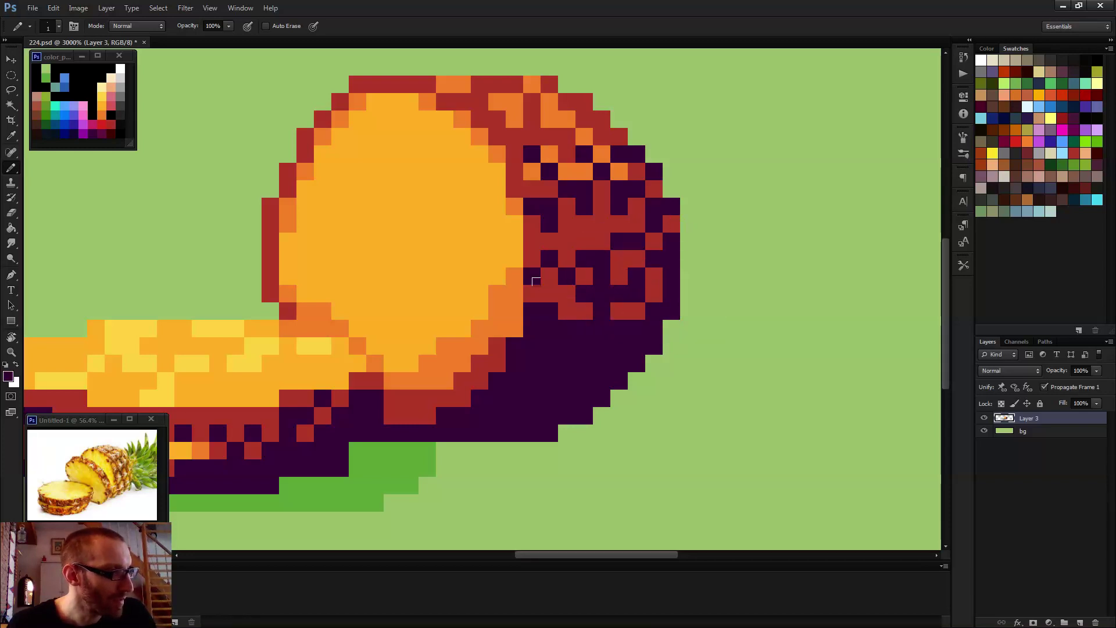
pyautogui.click(550, 294)
# - Touch up the rind with red pixels and a row of orange pixels near its top
pyautogui.scroll(-2, 620, 324)
pyautogui.scroll(-1, 597, 330)
pyautogui.scroll(3, 604, 251)
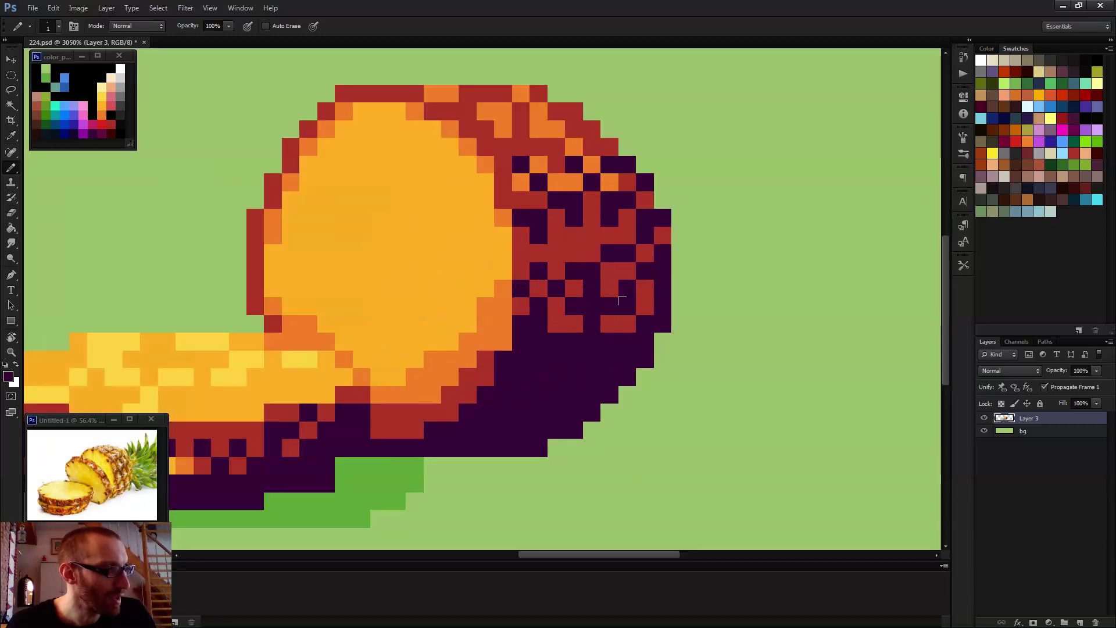
pyautogui.keyDown('alt'); pyautogui.click(587, 249); pyautogui.keyUp('alt')
pyautogui.click(592, 305)
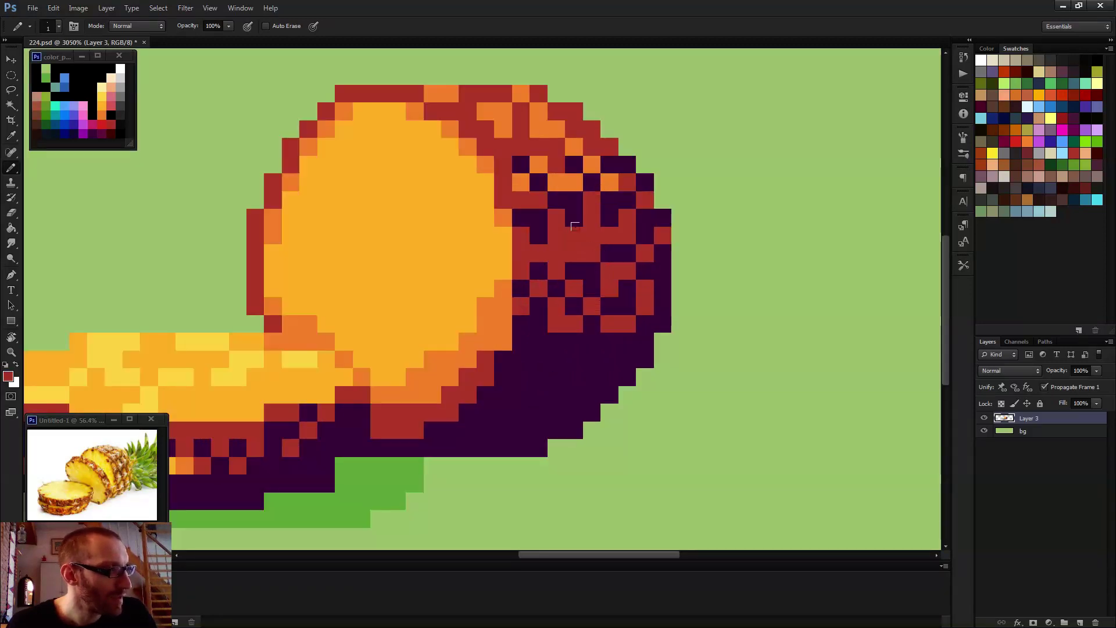
pyautogui.keyDown('alt'); pyautogui.click(572, 195); pyautogui.keyUp('alt')
pyautogui.click(556, 218)
pyautogui.moveTo(556, 235); pyautogui.dragTo(627, 235)
pyautogui.click(539, 253)
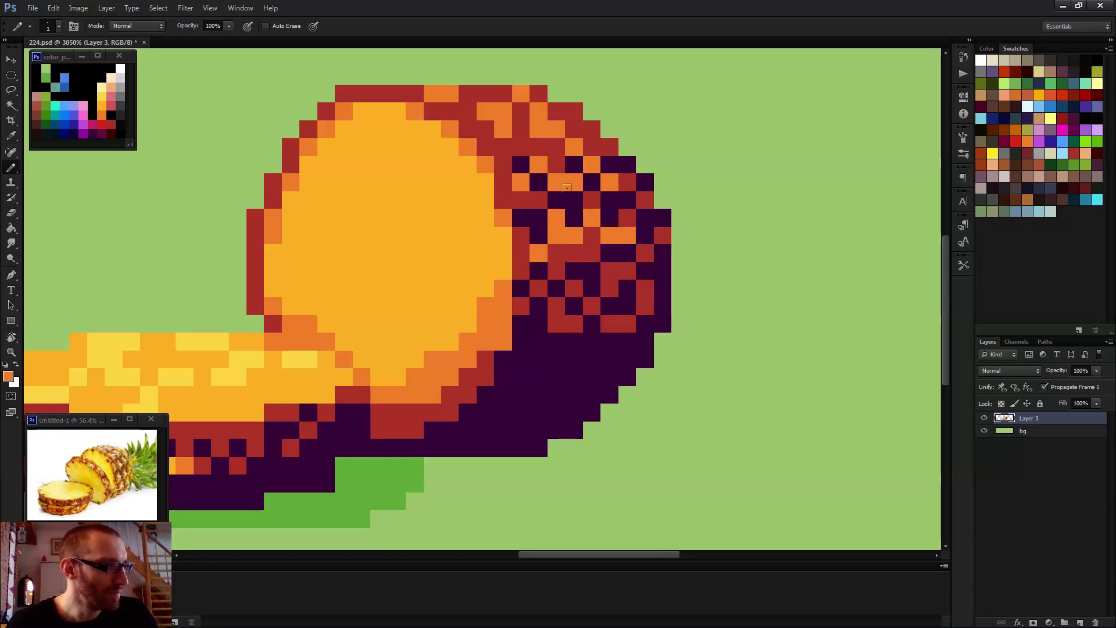
pyautogui.keyDown('alt'); pyautogui.click(592, 198); pyautogui.keyUp('alt')
pyautogui.click(575, 182)
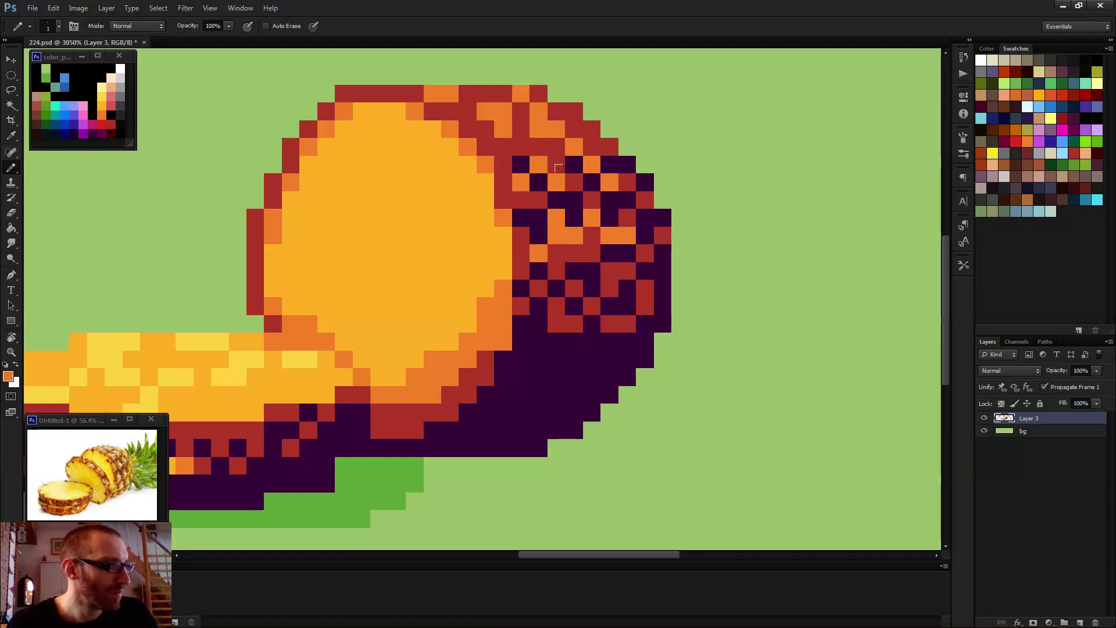
# - Repaint purple pixels on the rind's shaded side red and sample orange again
pyautogui.scroll(-8, 559, 168)
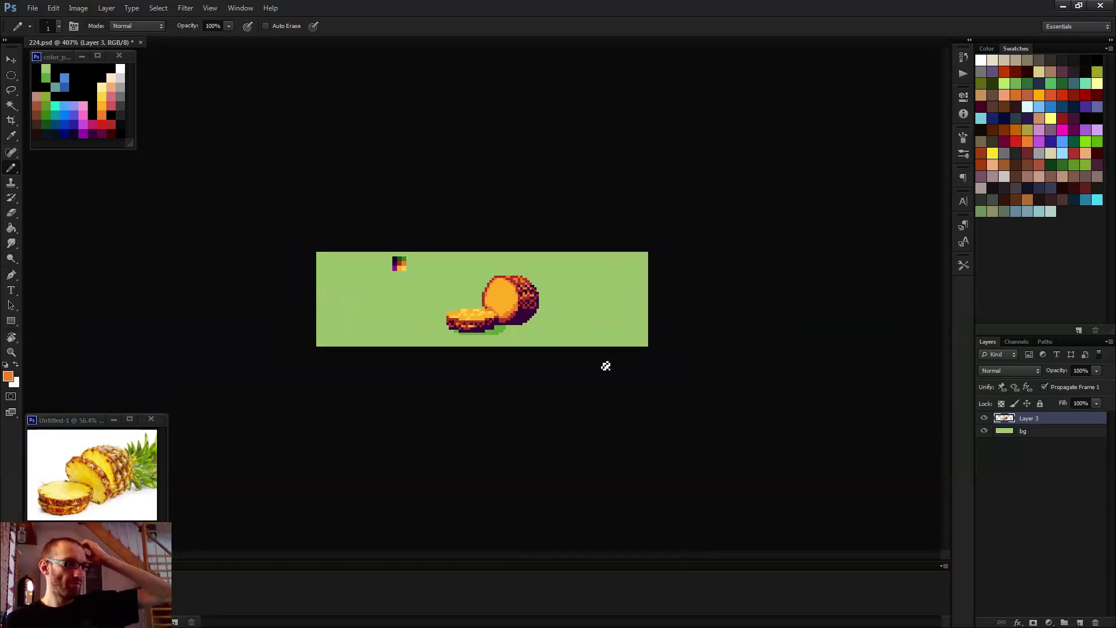
pyautogui.scroll(6, 607, 366)
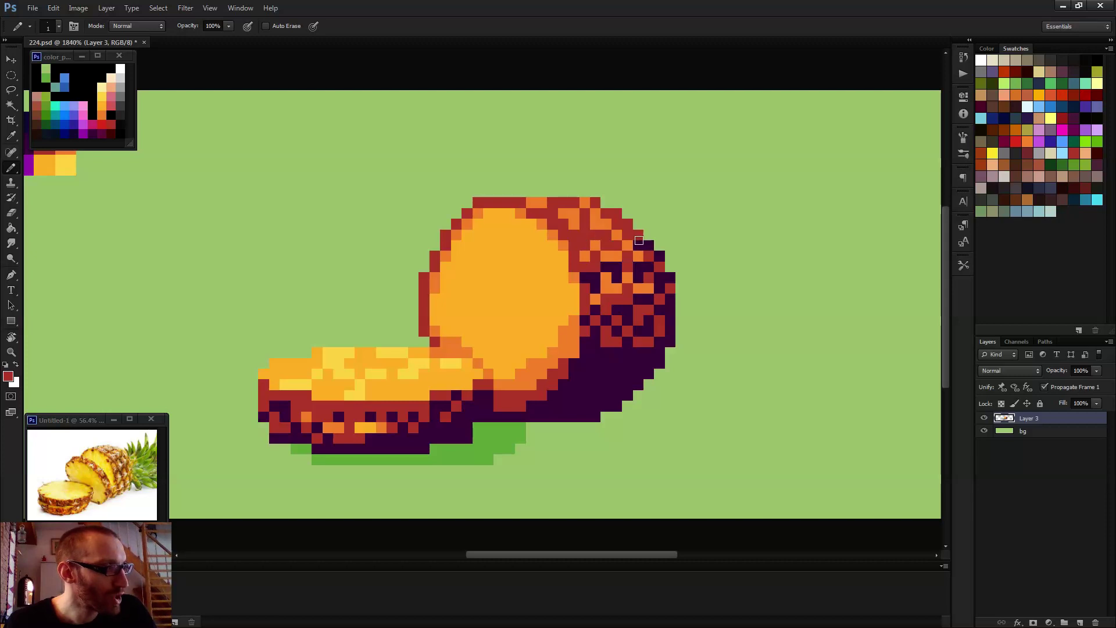
pyautogui.moveTo(592, 277); pyautogui.dragTo(583, 277)
pyautogui.keyDown('alt'); pyautogui.click(619, 272); pyautogui.keyUp('alt')
pyautogui.keyDown('alt'); pyautogui.click(616, 287); pyautogui.keyUp('alt')
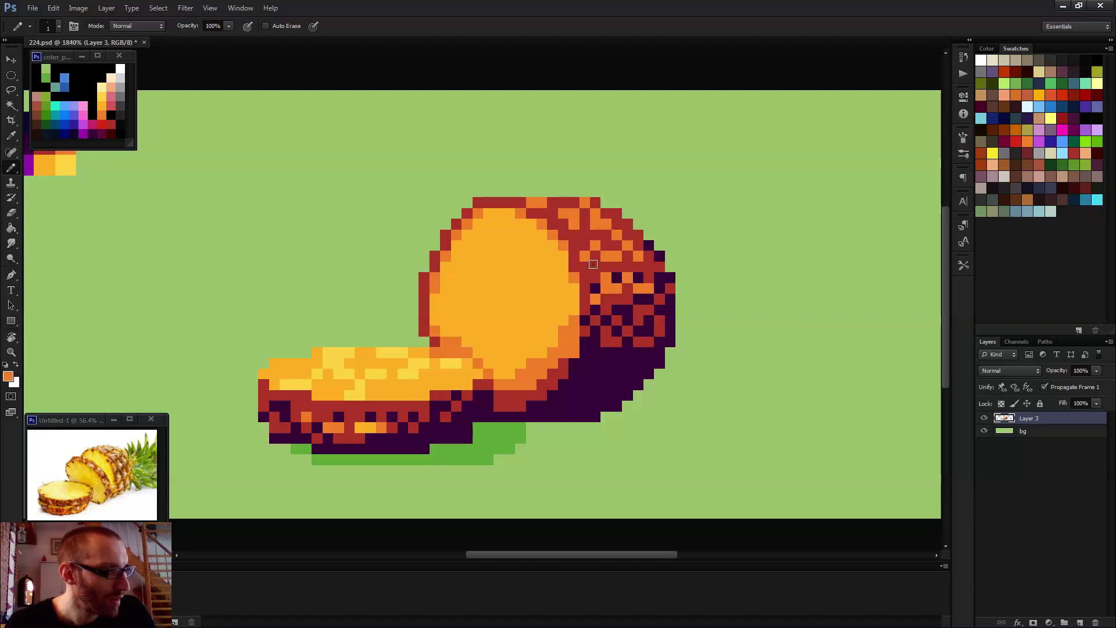
pyautogui.scroll(-8, 620, 266)
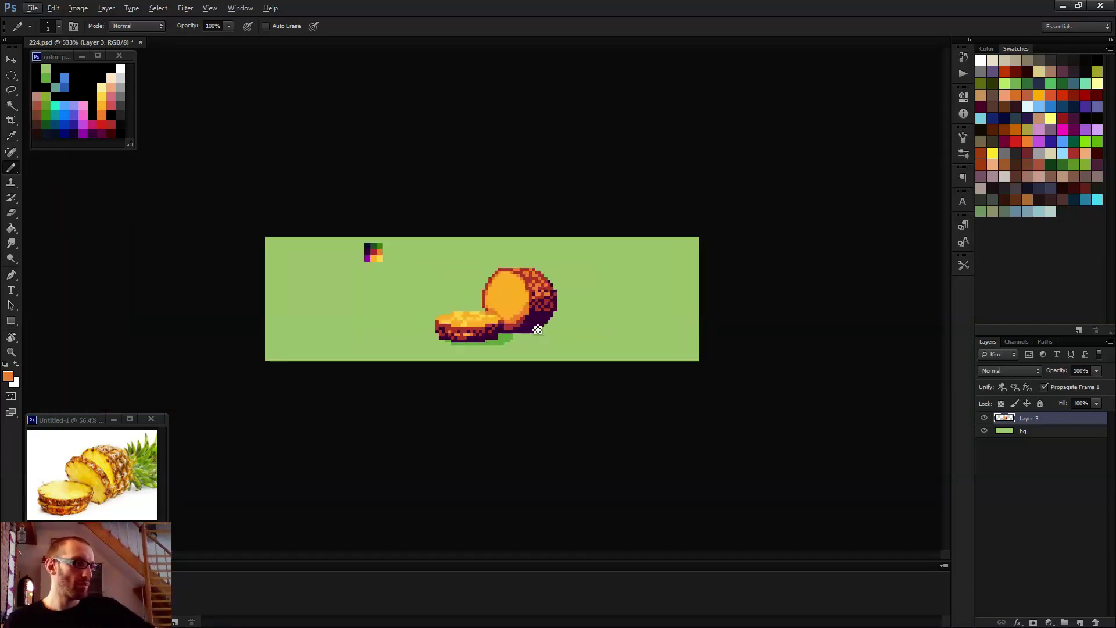
# - Paint light-yellow pixels on the slice's top row and a highlight column on the cut face
pyautogui.scroll(8, 491, 297)
pyautogui.keyDown('alt'); pyautogui.click(280, 419); pyautogui.keyUp('alt')
pyautogui.moveTo(523, 176)
pyautogui.mouseDown()
pyautogui.moveTo(558, 176)
pyautogui.moveTo(483, 202)
pyautogui.mouseUp()
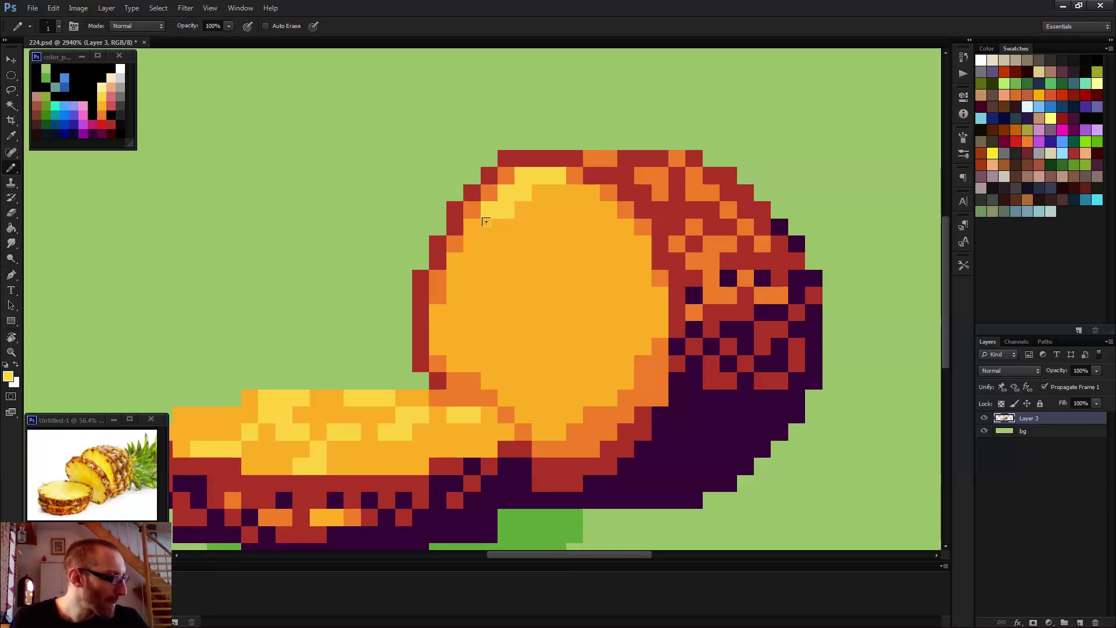
pyautogui.scroll(-2, 553, 254)
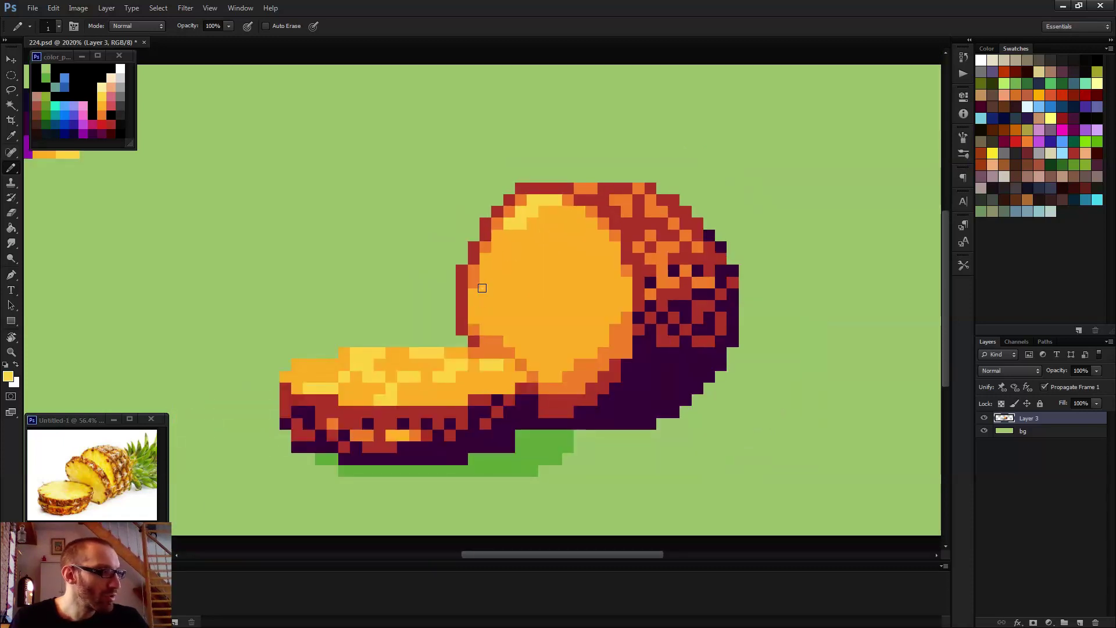
pyautogui.scroll(-1, 409, 364)
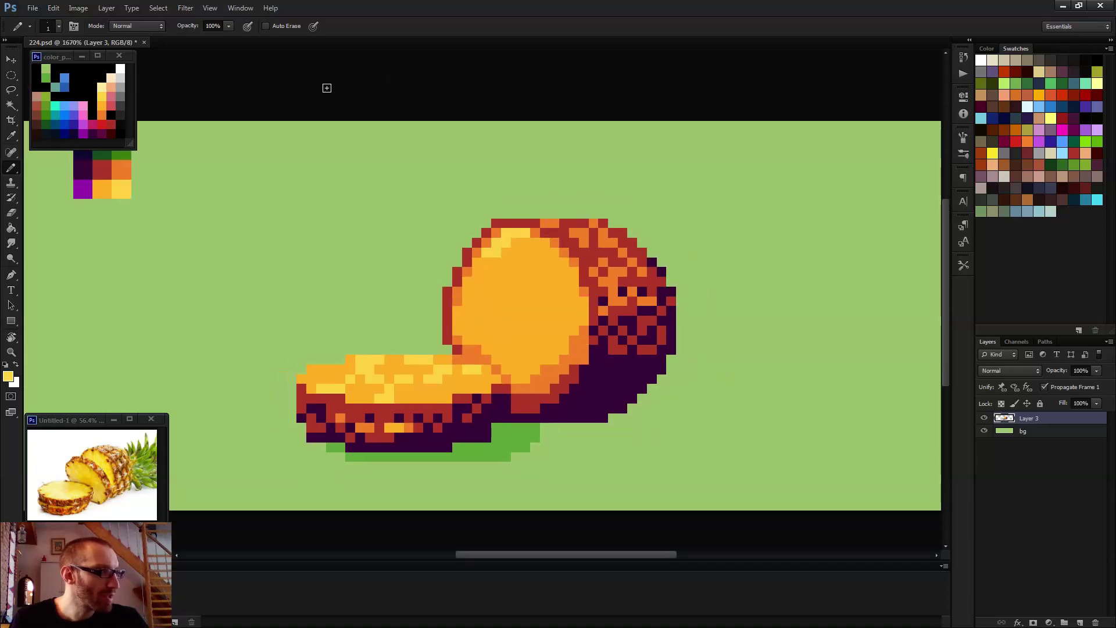
pyautogui.scroll(2, 512, 236)
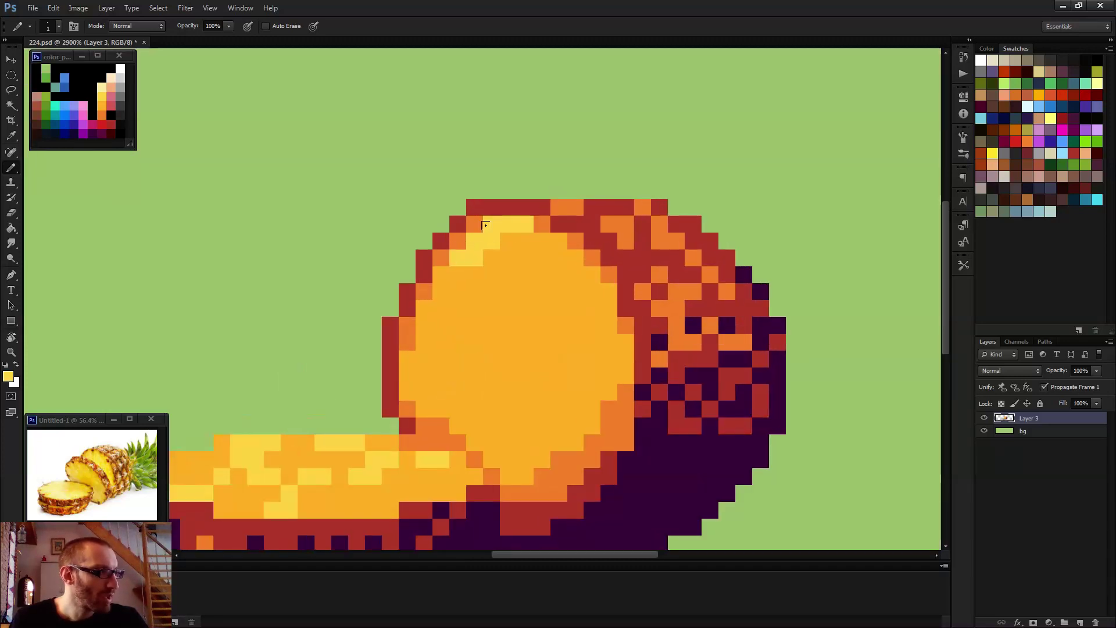
pyautogui.moveTo(476, 254)
pyautogui.mouseDown()
pyautogui.moveTo(485, 344)
pyautogui.moveTo(517, 317)
pyautogui.moveTo(521, 245)
pyautogui.moveTo(533, 257)
pyautogui.moveTo(522, 306)
pyautogui.moveTo(554, 243)
pyautogui.moveTo(564, 271)
pyautogui.mouseUp()
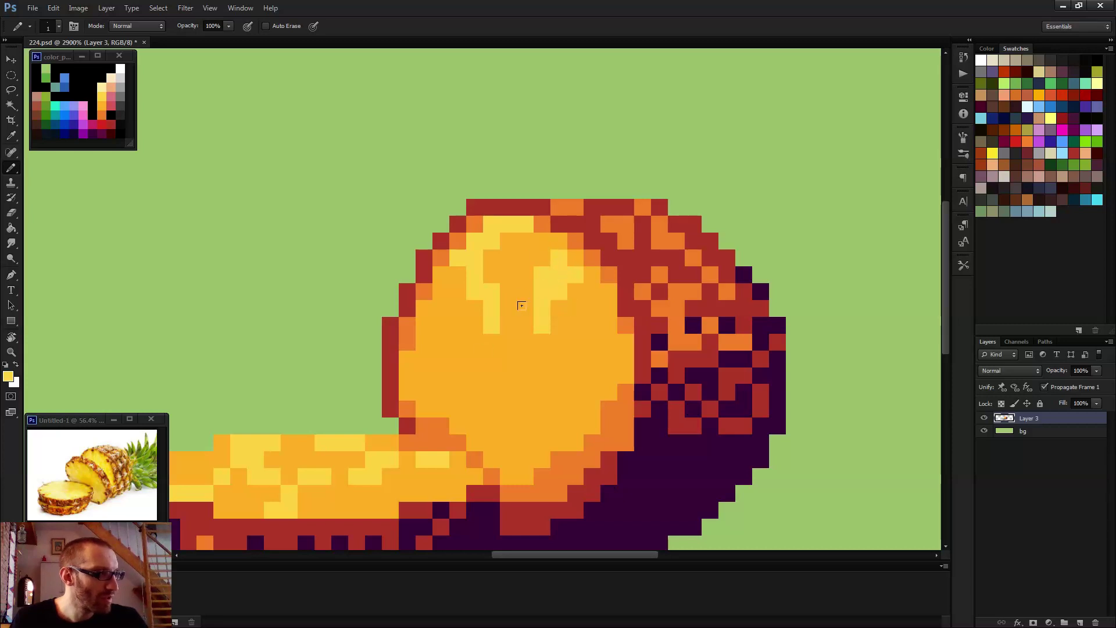
# - Add diagonal light-yellow streaks across the cut face and touch up single pixels in orange
pyautogui.moveTo(441, 342); pyautogui.dragTo(458, 367)
pyautogui.moveTo(538, 366); pyautogui.dragTo(594, 358)
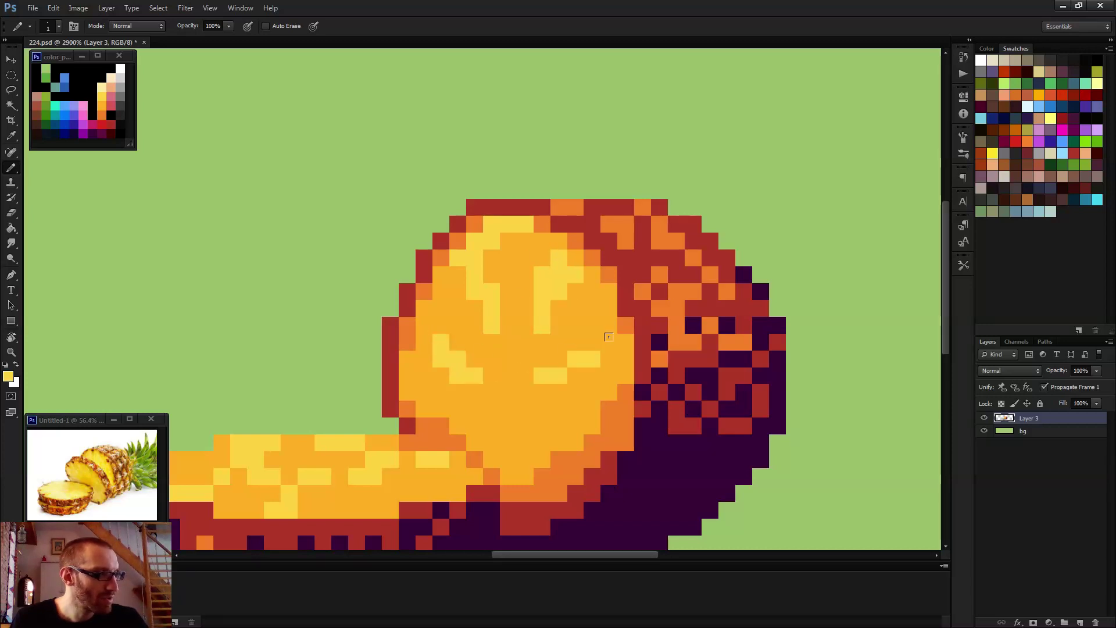
pyautogui.moveTo(569, 307); pyautogui.dragTo(589, 304)
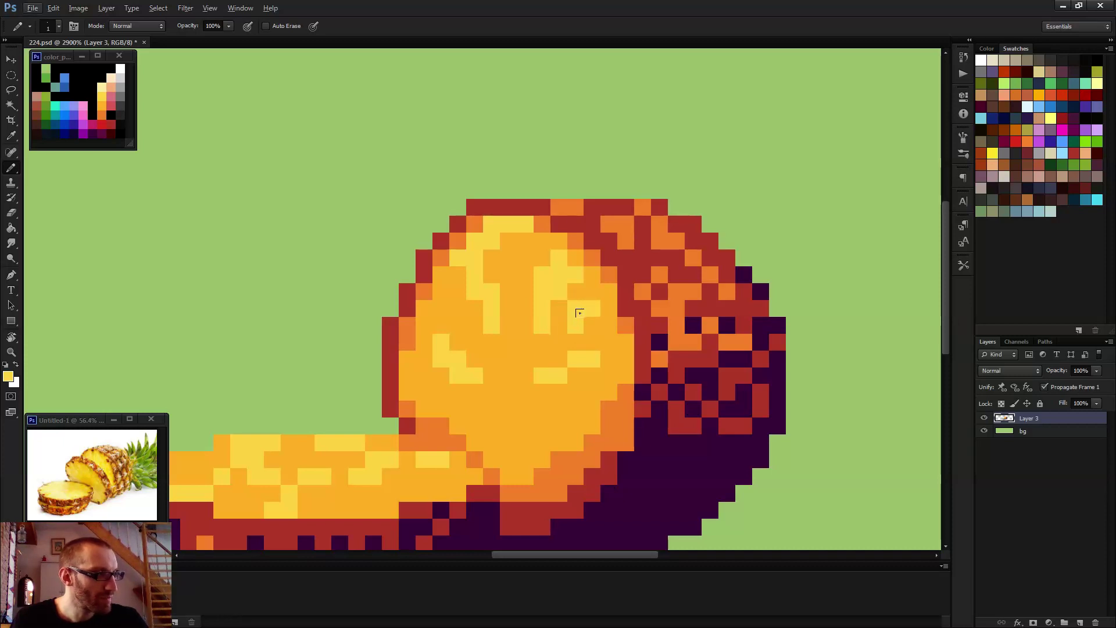
pyautogui.click(591, 326)
pyautogui.keyDown('alt'); pyautogui.click(561, 317); pyautogui.keyUp('alt')
pyautogui.click(576, 314)
# - Sample the light yellow, yellow and orange from the cut face to compare the highlight colours
pyautogui.scroll(-3, 626, 356)
pyautogui.scroll(-3, 610, 387)
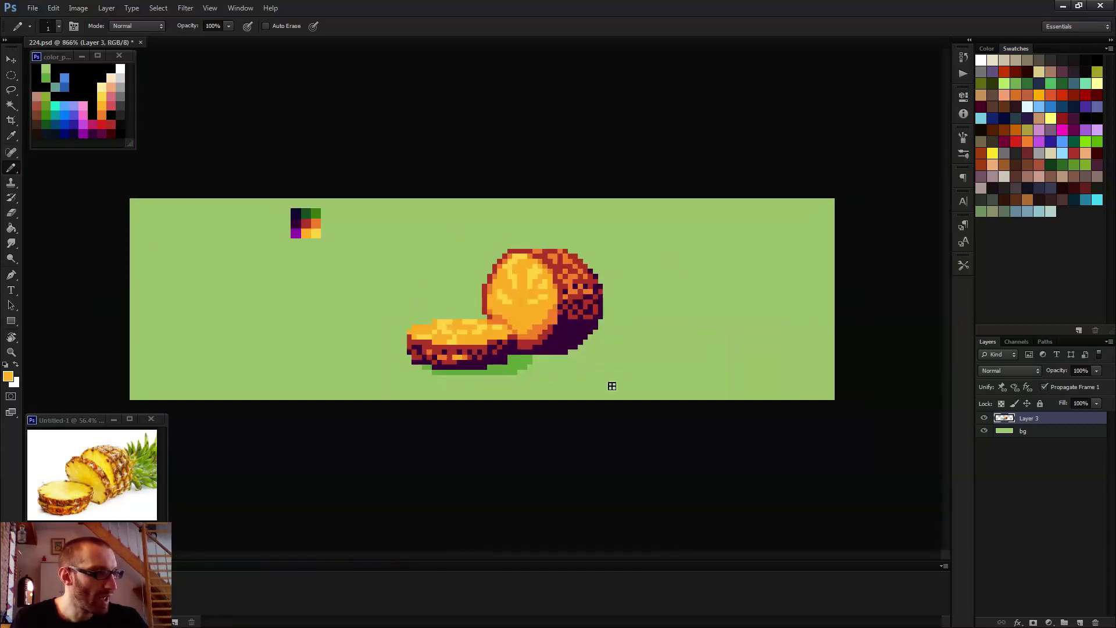
pyautogui.scroll(-2, 561, 374)
pyautogui.scroll(5, 561, 374)
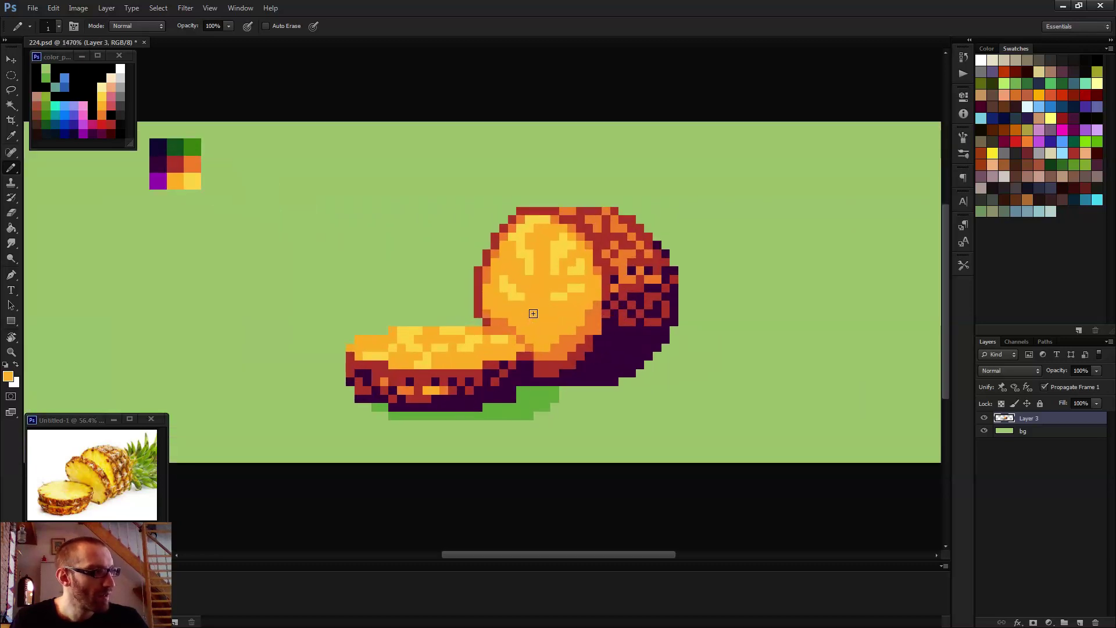
pyautogui.keyDown('alt'); pyautogui.click(559, 296); pyautogui.keyUp('alt')
pyautogui.keyDown('alt'); pyautogui.click(557, 298); pyautogui.keyUp('alt')
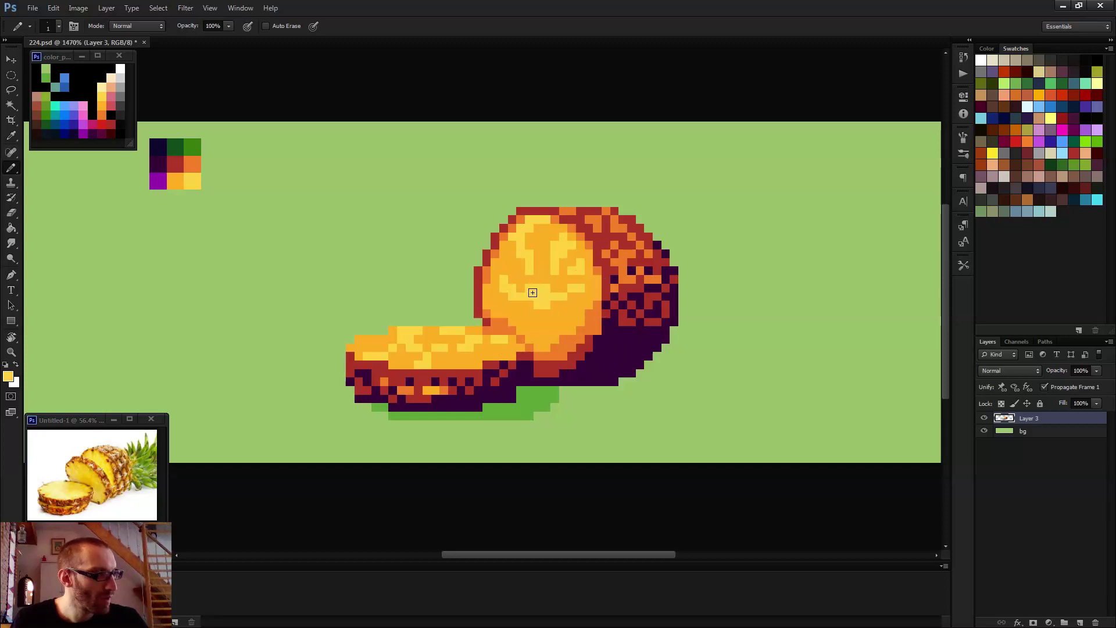
pyautogui.keyDown('alt'); pyautogui.click(532, 290); pyautogui.keyUp('alt')
pyautogui.keyDown('alt'); pyautogui.click(542, 292); pyautogui.keyUp('alt')
pyautogui.scroll(-5, 559, 349)
pyautogui.scroll(-2, 564, 362)
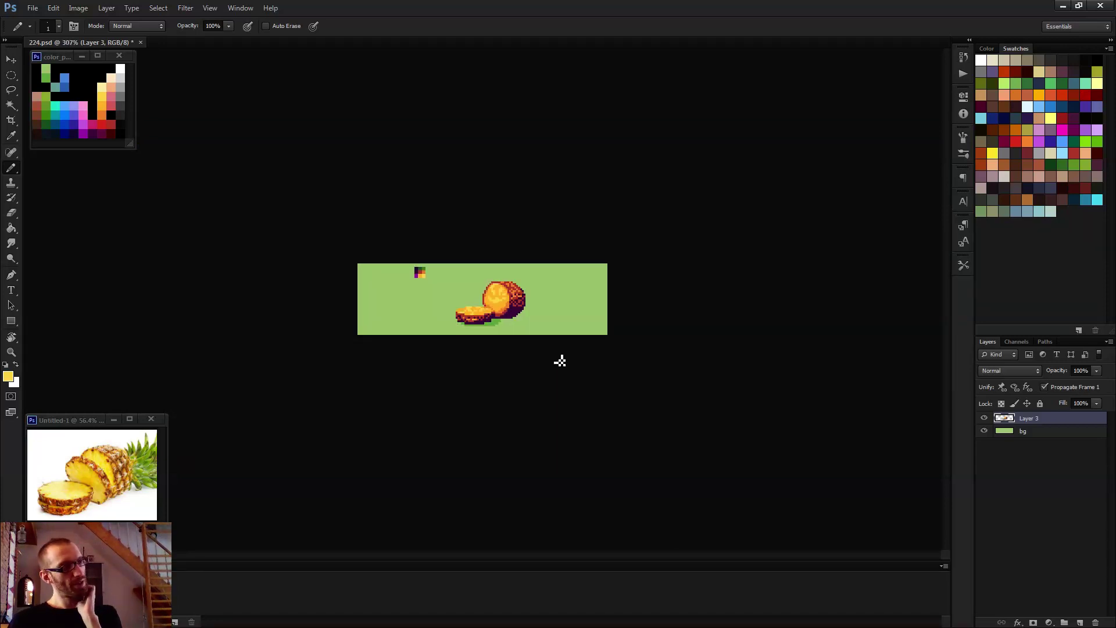
# - Turn top-rim orange pixels dark red, then switch three rim pixels back to orange
pyautogui.scroll(2, 557, 335)
pyautogui.scroll(4, 557, 335)
pyautogui.scroll(3, 649, 292)
pyautogui.keyDown('alt'); pyautogui.click(580, 212); pyautogui.keyUp('alt')
pyautogui.click(569, 219)
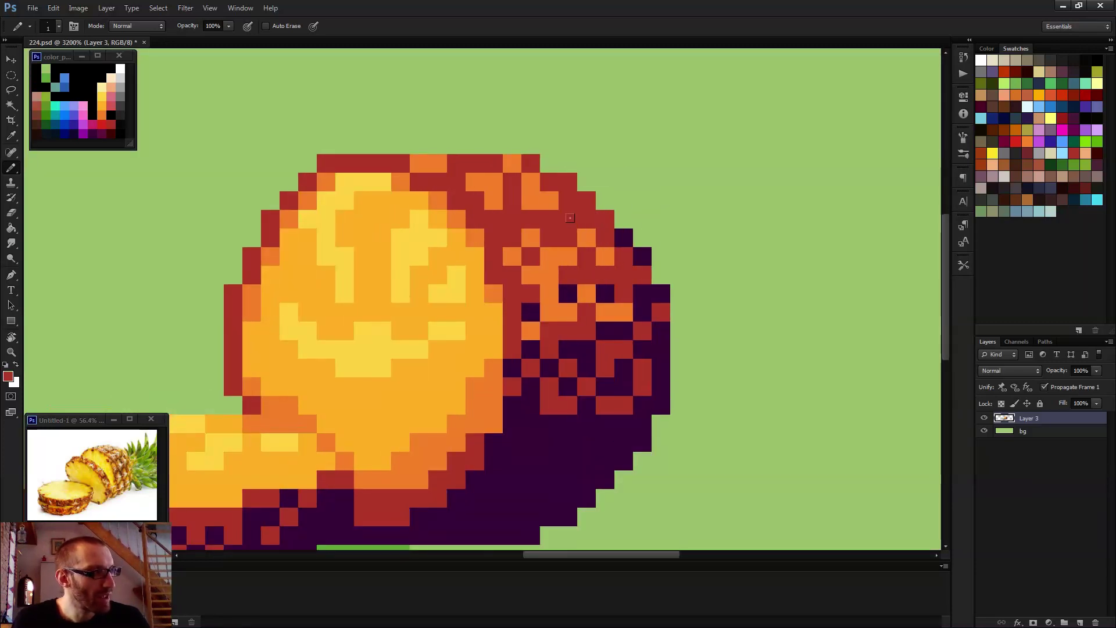
pyautogui.click(531, 182)
pyautogui.click(512, 163)
pyautogui.click(549, 182)
pyautogui.click(568, 219)
pyautogui.click(587, 219)
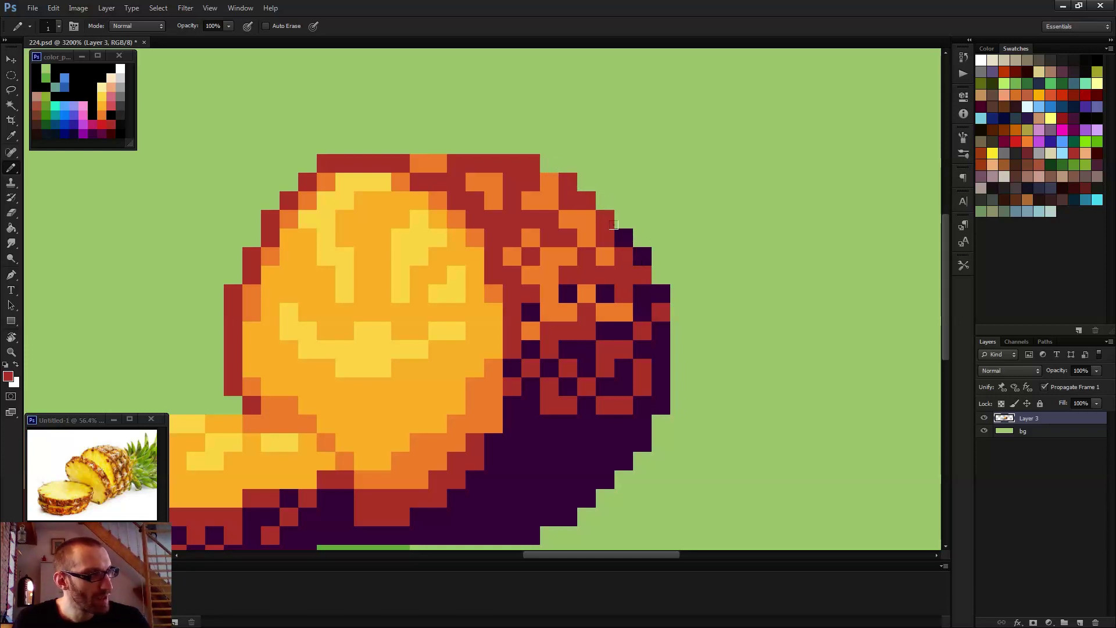
# - Sample the red at the chunk's edge, briefly switching to the Eraser and back to the Pencil
pyautogui.keyDown('alt'); pyautogui.click(611, 224); pyautogui.keyUp('alt')
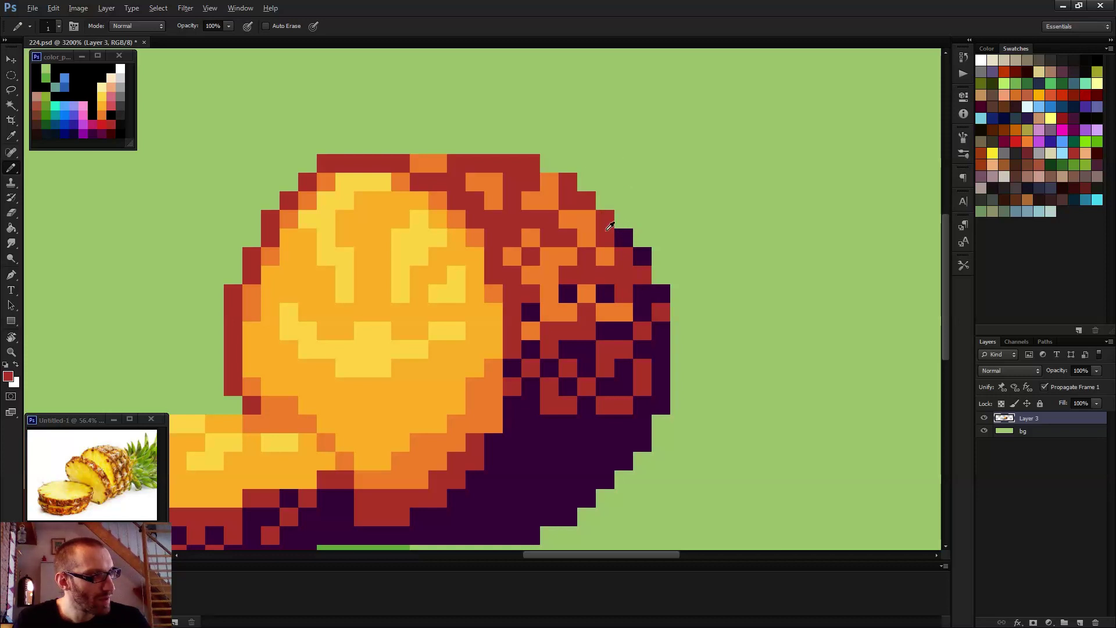
pyautogui.scroll(-5, 639, 313)
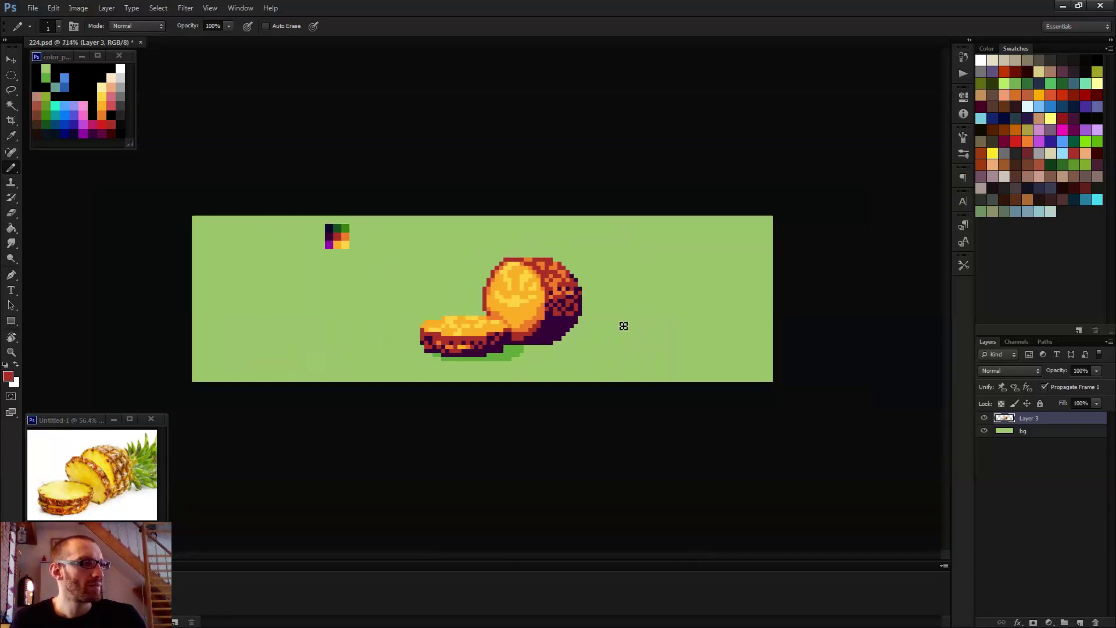
pyautogui.scroll(-3, 623, 327)
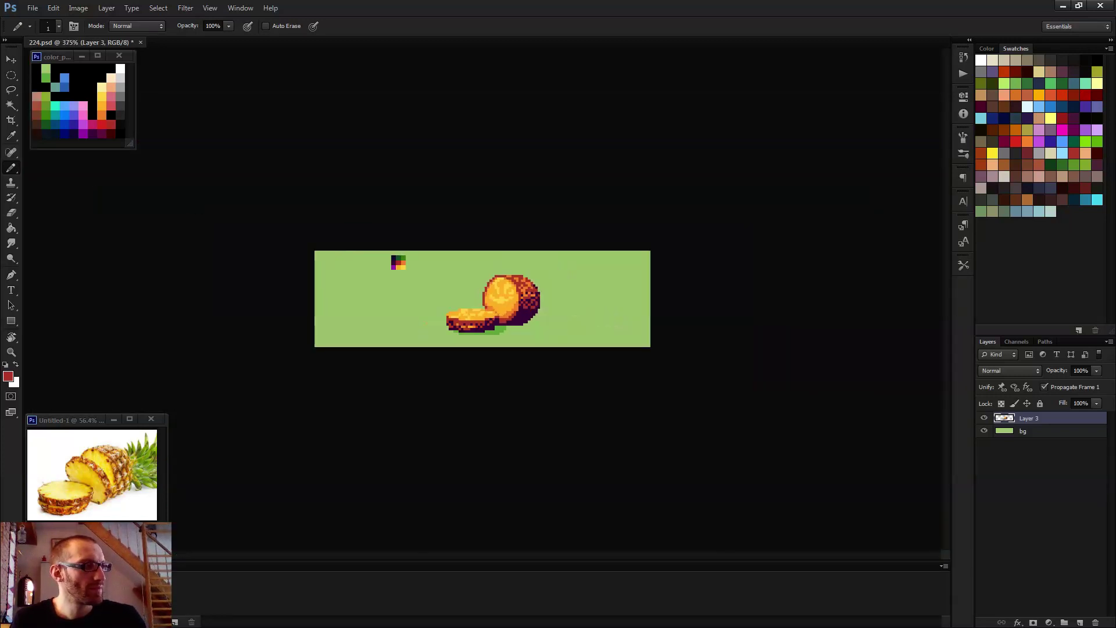
pyautogui.scroll(-1, 573, 319)
pyautogui.scroll(6, 574, 319)
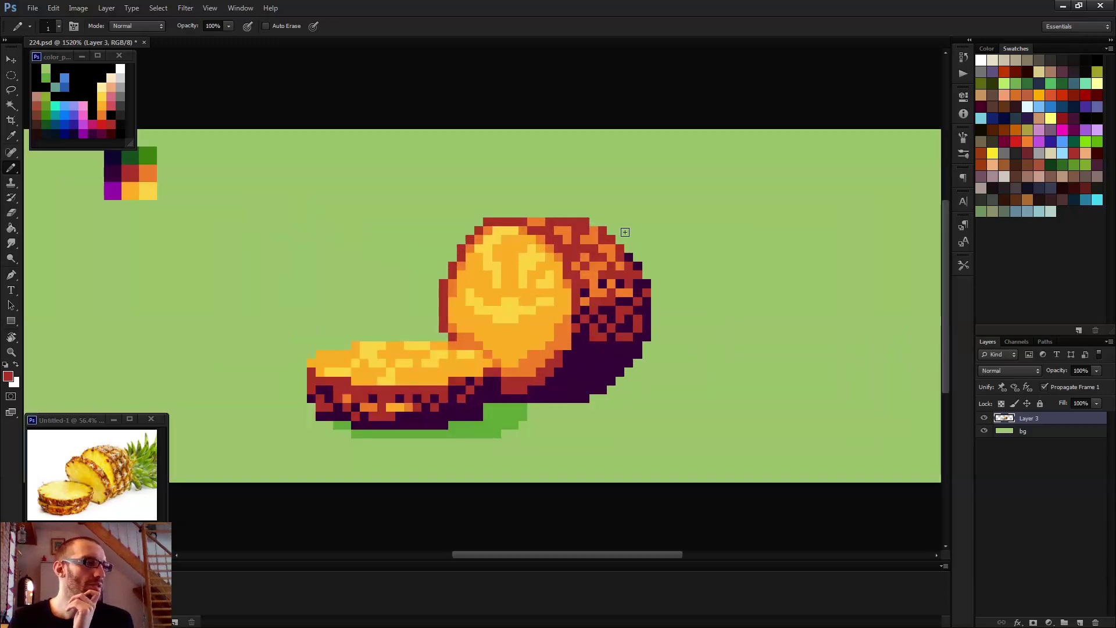
pyautogui.press('e')
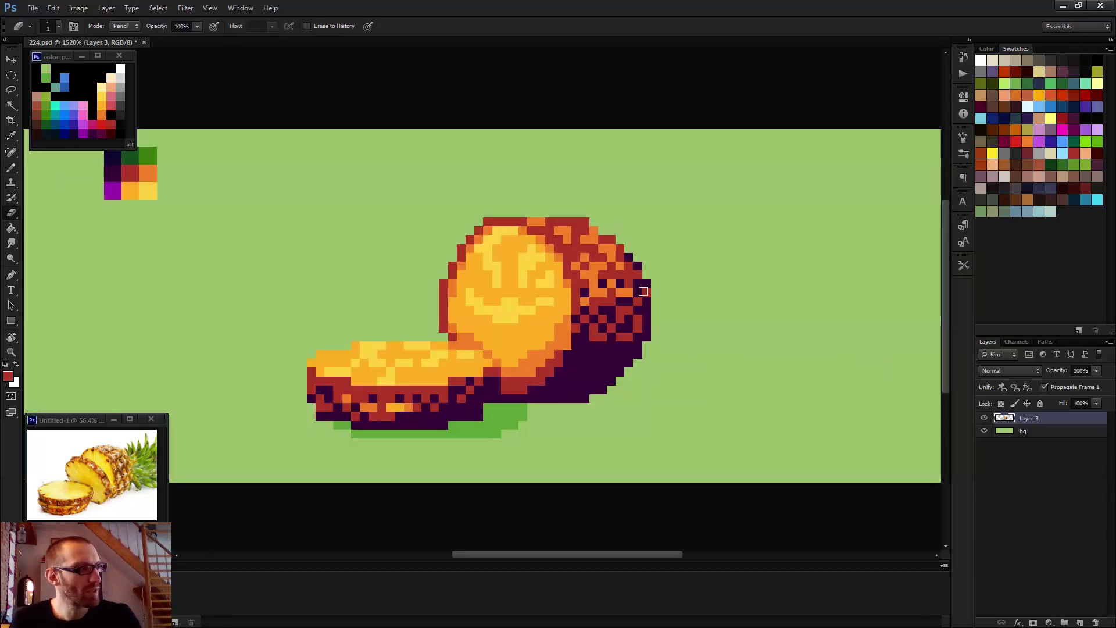
pyautogui.scroll(-4, 649, 311)
pyautogui.scroll(3, 497, 298)
pyautogui.press('b')
# - Sample another colour from the artwork and toggle Eraser and Pencil again while checking the rim
pyautogui.scroll(2, 545, 283)
pyautogui.keyDown('alt'); pyautogui.click(546, 272); pyautogui.keyUp('alt')
pyautogui.scroll(-5, 643, 321)
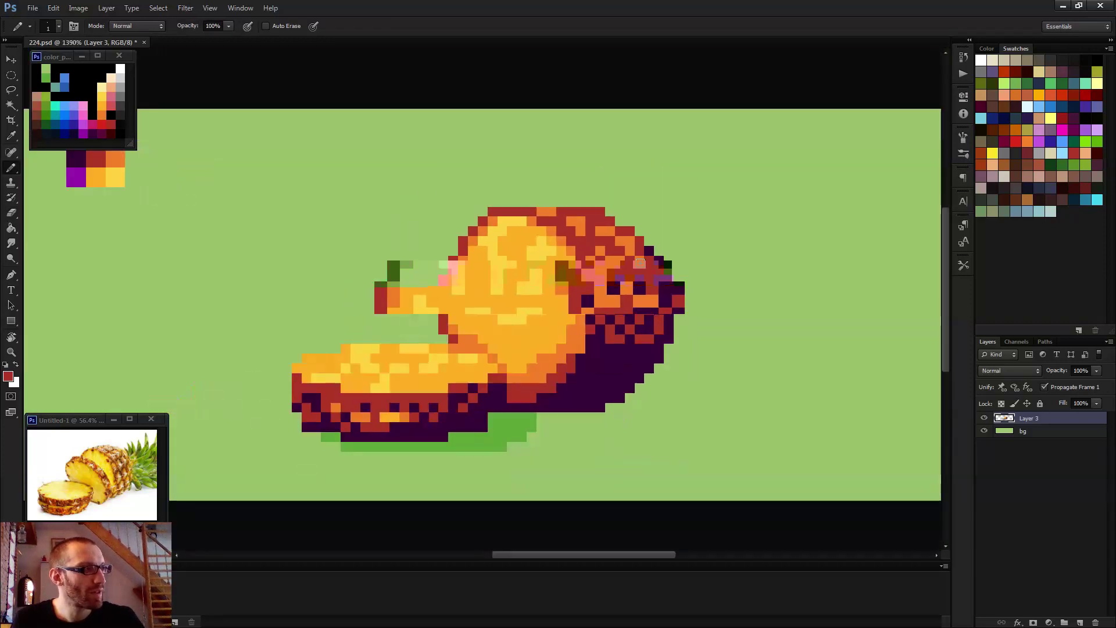
pyautogui.scroll(2, 642, 321)
pyautogui.press('e')
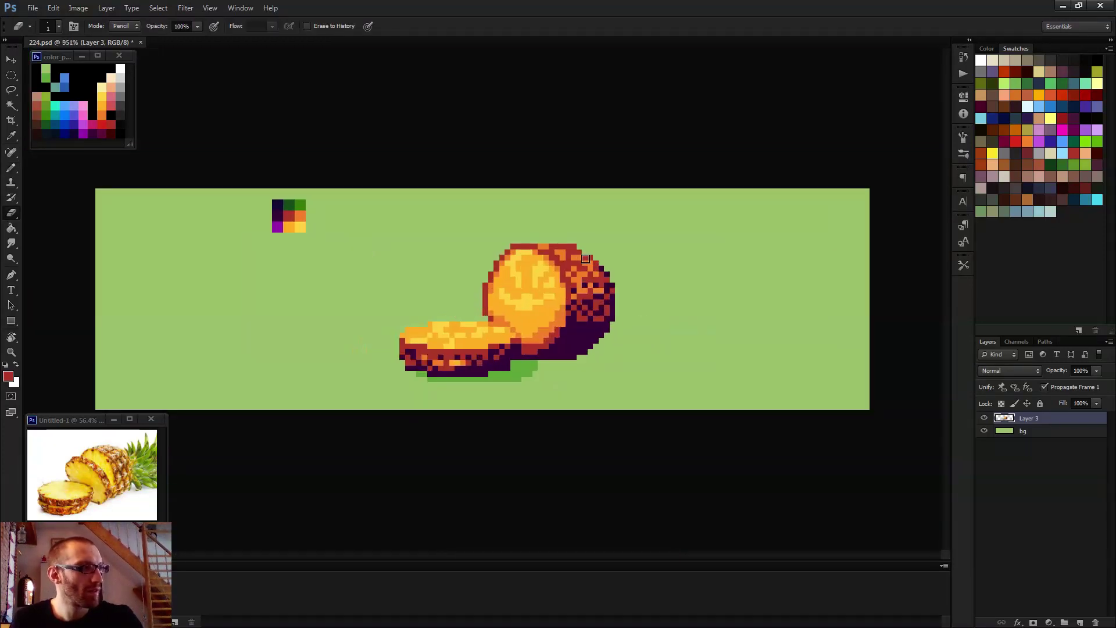
pyautogui.scroll(-2, 625, 289)
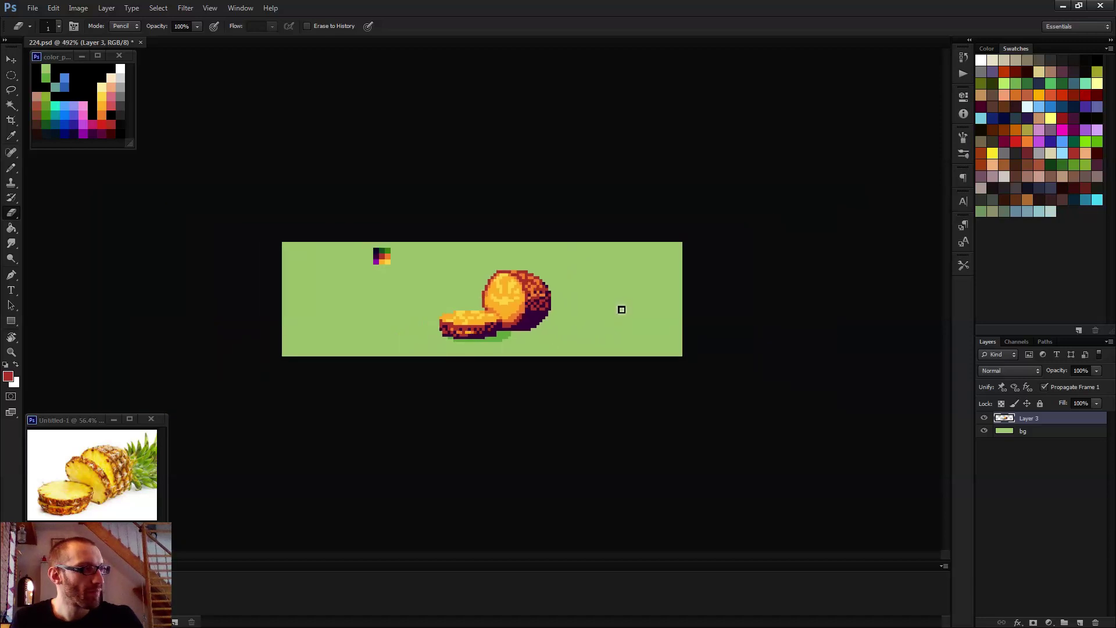
pyautogui.press('b')
pyautogui.scroll(4, 558, 351)
# - Extend the green shadow rightward along the ground under the large chunk
pyautogui.moveTo(523, 390)
pyautogui.mouseDown()
pyautogui.moveTo(627, 397)
pyautogui.moveTo(601, 388)
pyautogui.moveTo(676, 373)
pyautogui.moveTo(654, 363)
pyautogui.moveTo(683, 361)
pyautogui.moveTo(671, 355)
pyautogui.moveTo(719, 362)
pyautogui.moveTo(690, 373)
pyautogui.moveTo(720, 375)
pyautogui.moveTo(637, 403)
pyautogui.mouseUp()
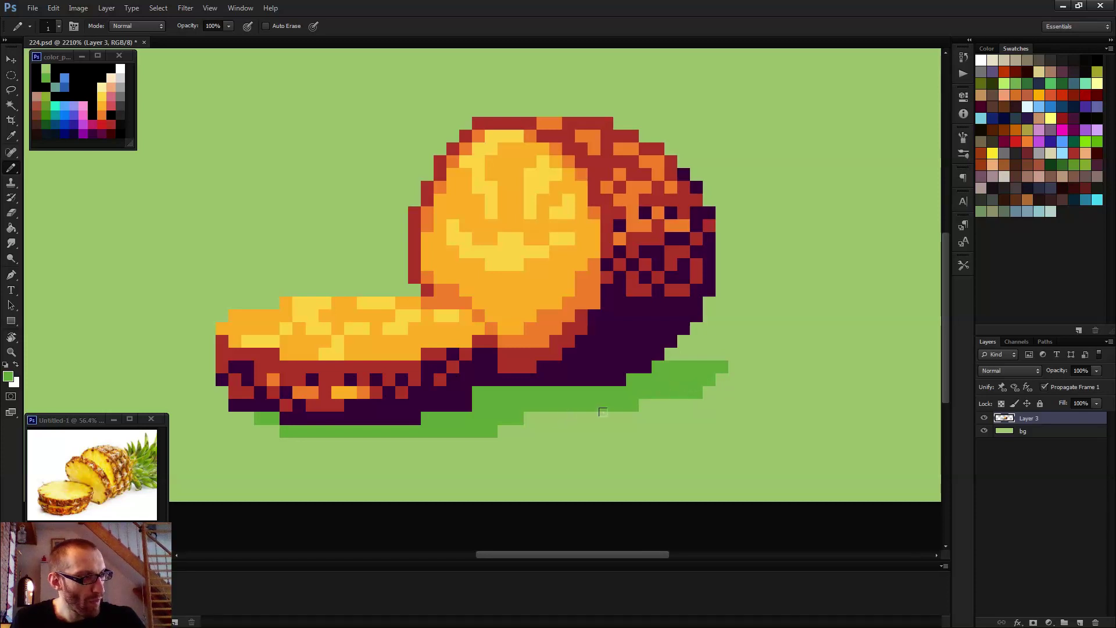
pyautogui.scroll(-5, 639, 407)
pyautogui.scroll(3, 496, 305)
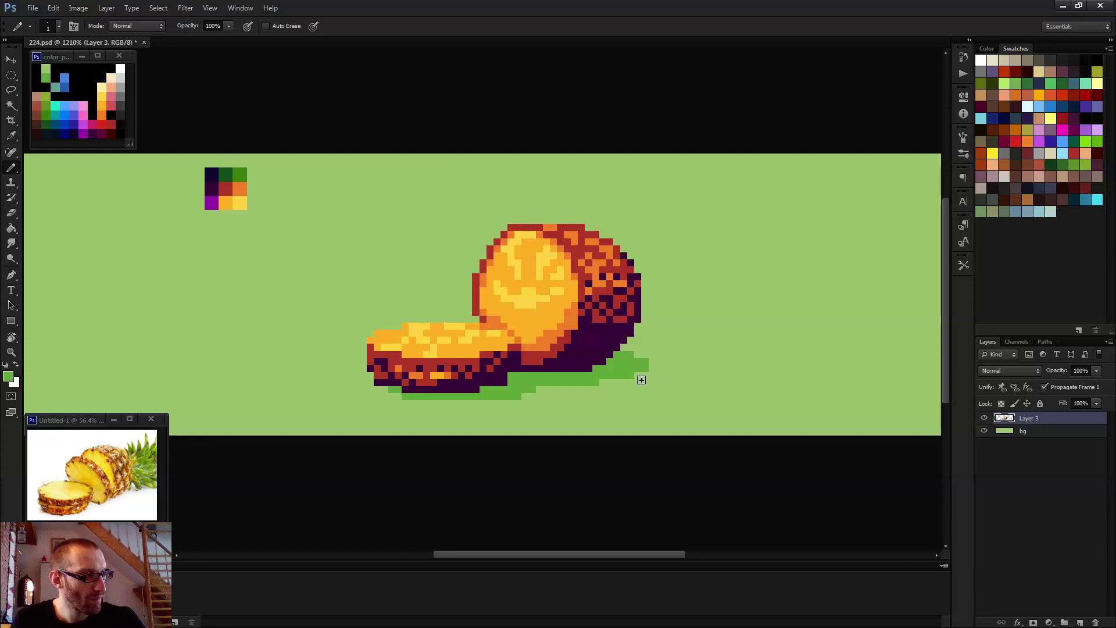
pyautogui.scroll(-4, 645, 380)
pyautogui.scroll(3, 638, 389)
# - Switch to the Eraser and back to the Pencil while zooming to inspect the lengthened shadow
pyautogui.press('e')
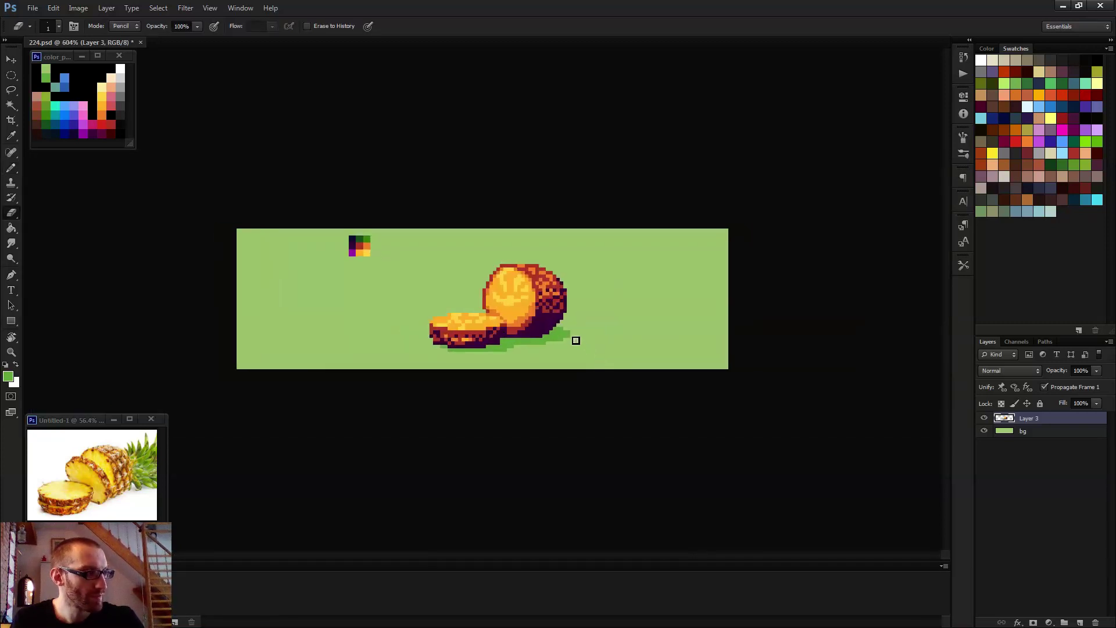
pyautogui.scroll(-2, 611, 365)
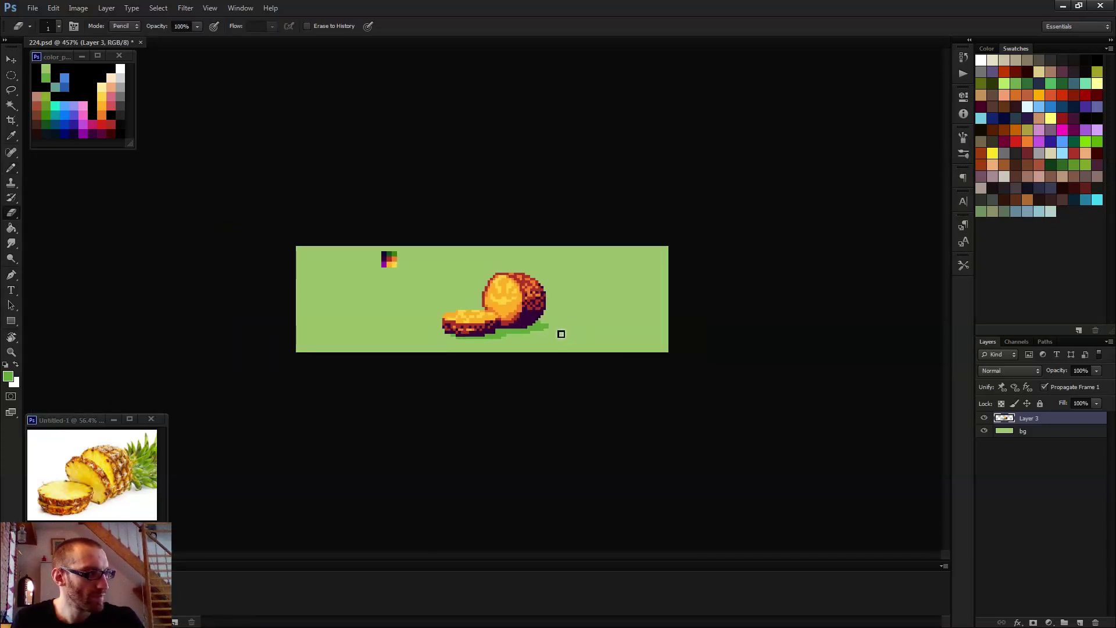
pyautogui.scroll(-1, 593, 346)
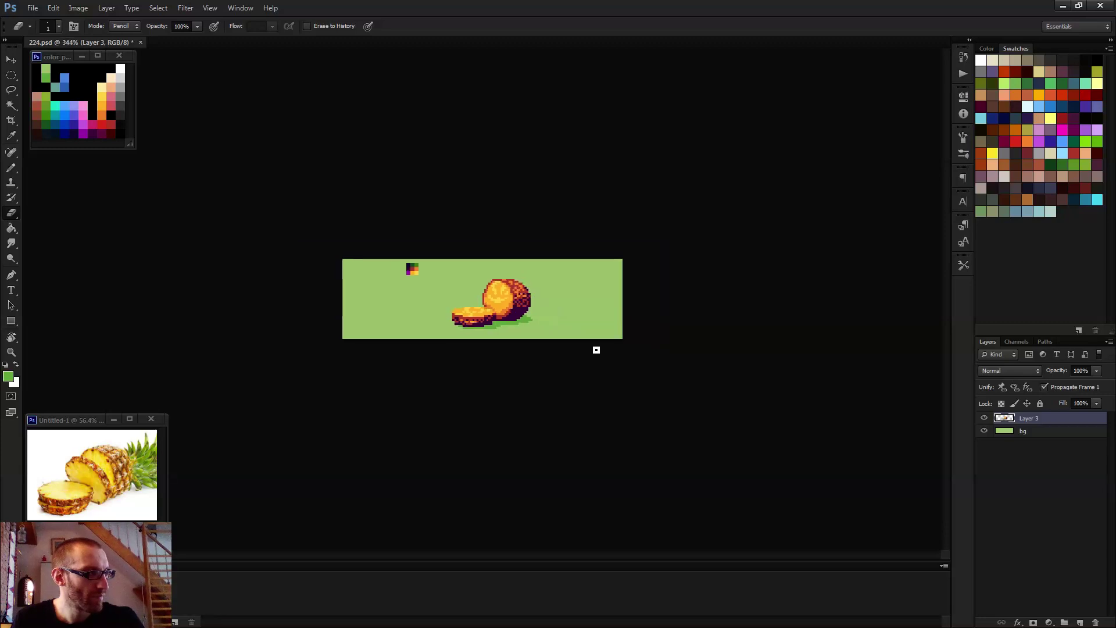
pyautogui.scroll(4, 567, 349)
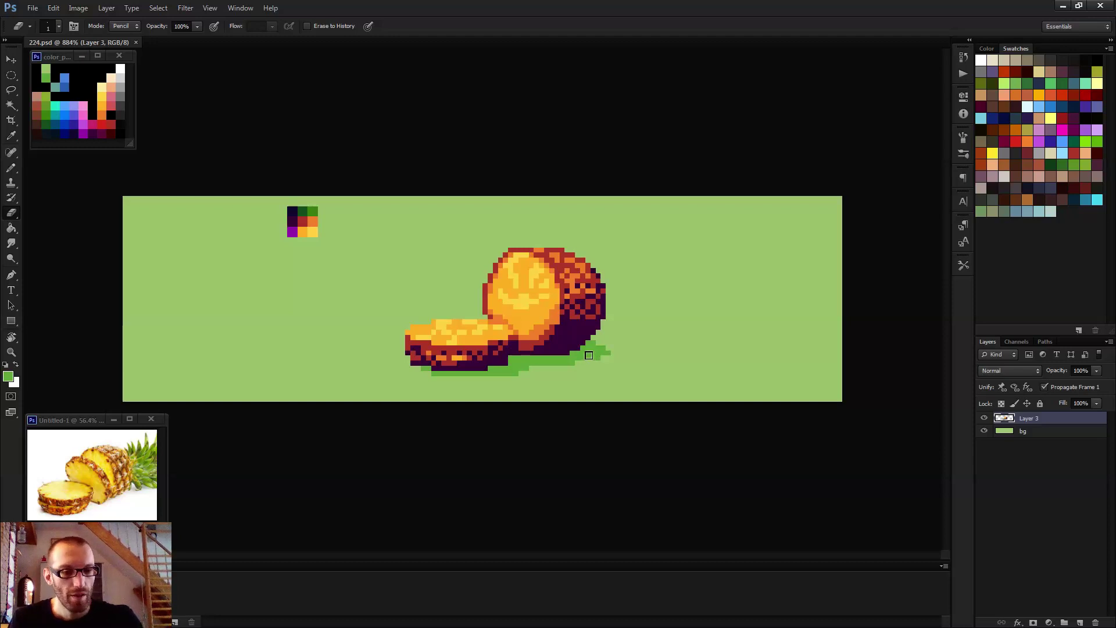
pyautogui.press('b')
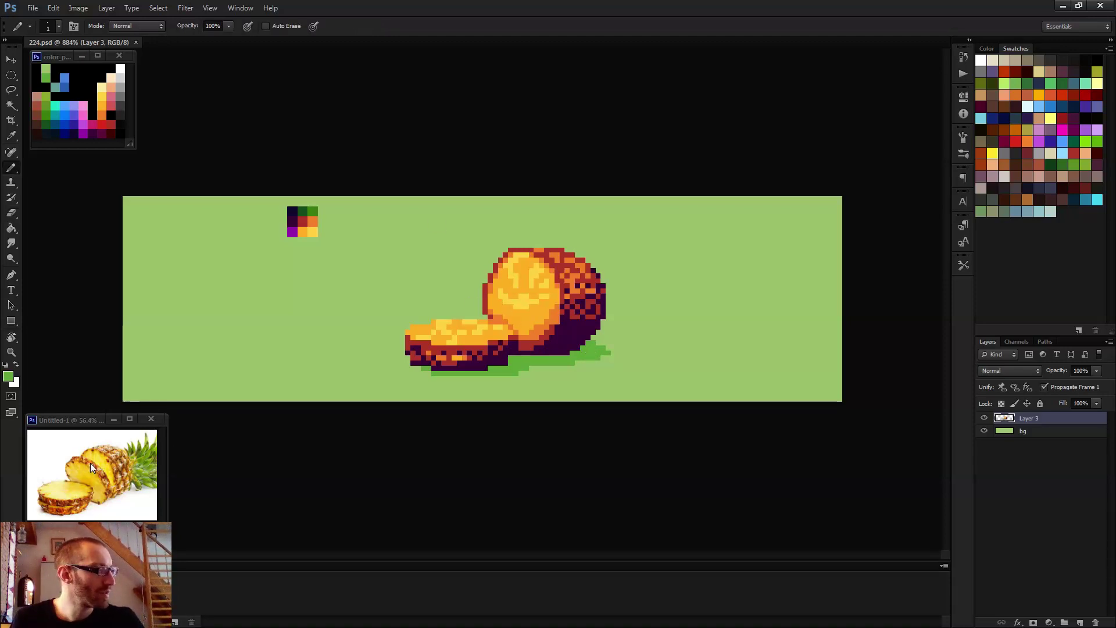
pyautogui.scroll(-2, 569, 348)
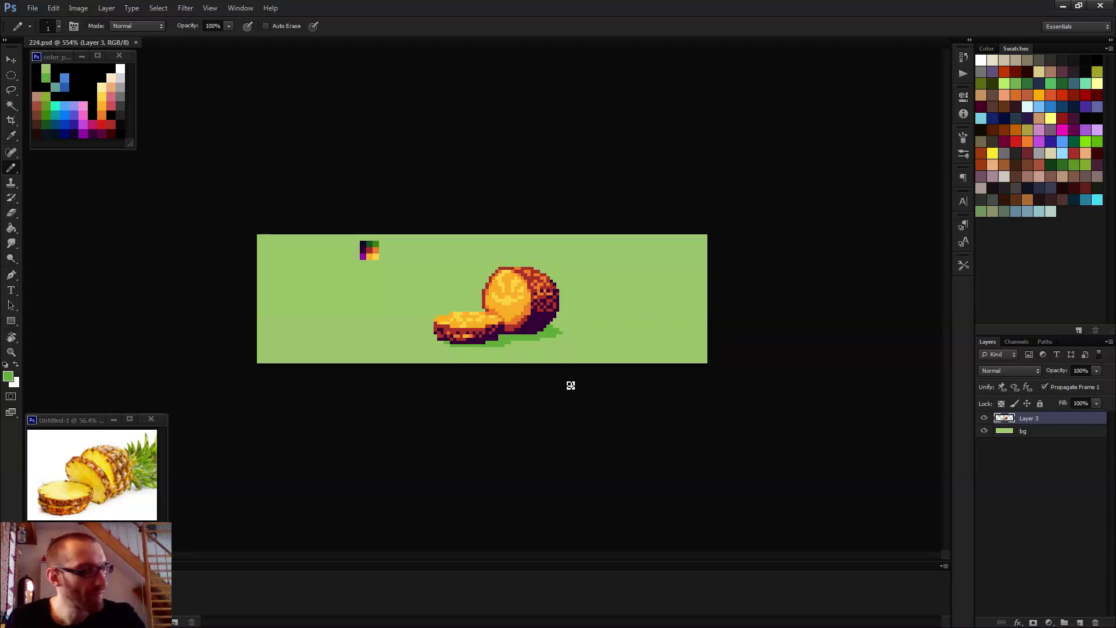
pyautogui.scroll(4, 504, 317)
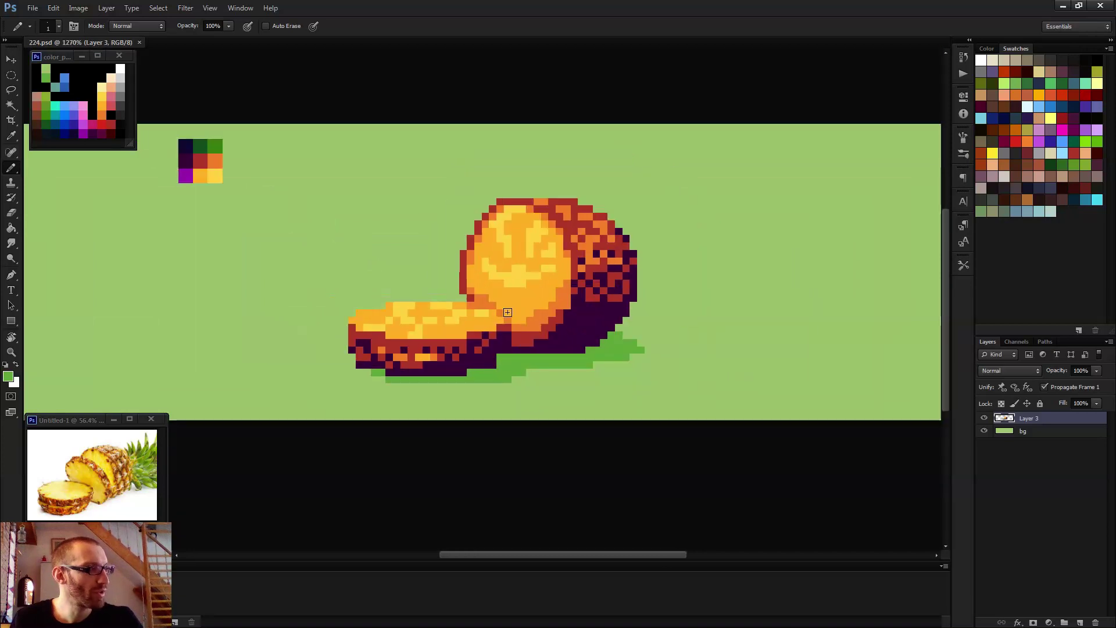
pyautogui.scroll(-2, 508, 312)
pyautogui.scroll(-2, 503, 406)
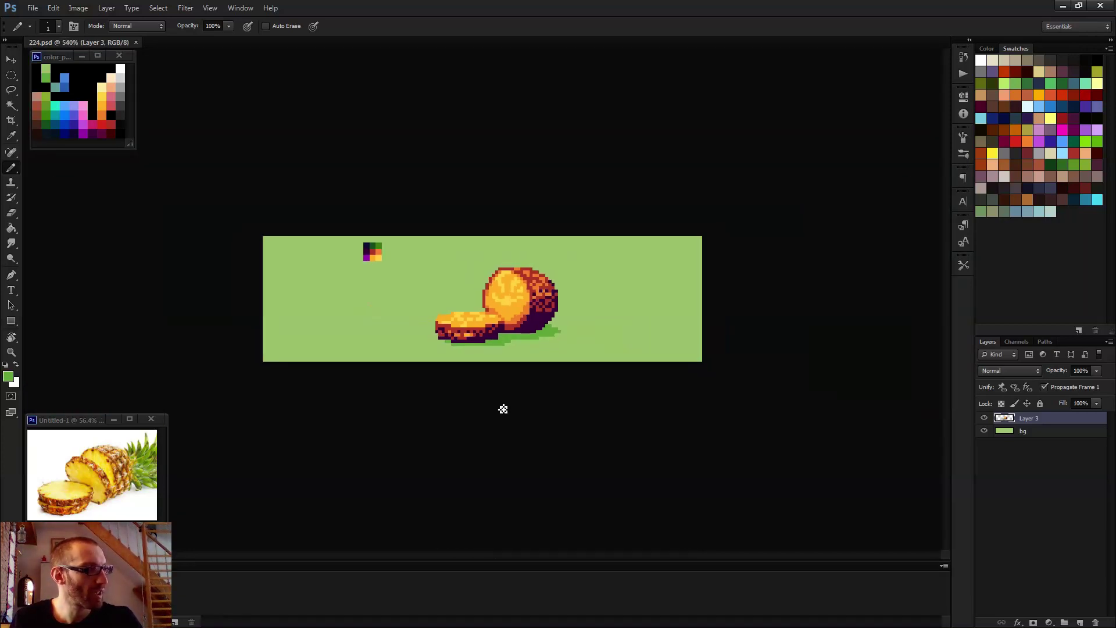
pyautogui.scroll(4, 485, 309)
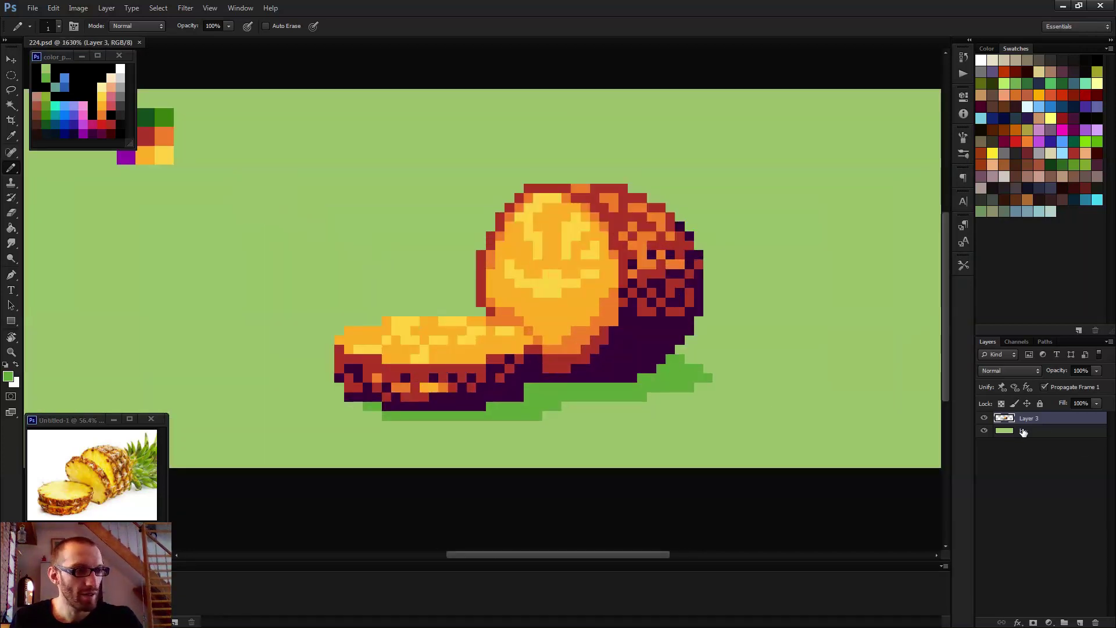
# - Create a new Layer 4 and try Magic Wand selections of Layer 3's empty area, then deselect
pyautogui.keyDown('ctrl'); pyautogui.click(1080, 622); pyautogui.keyUp('ctrl')
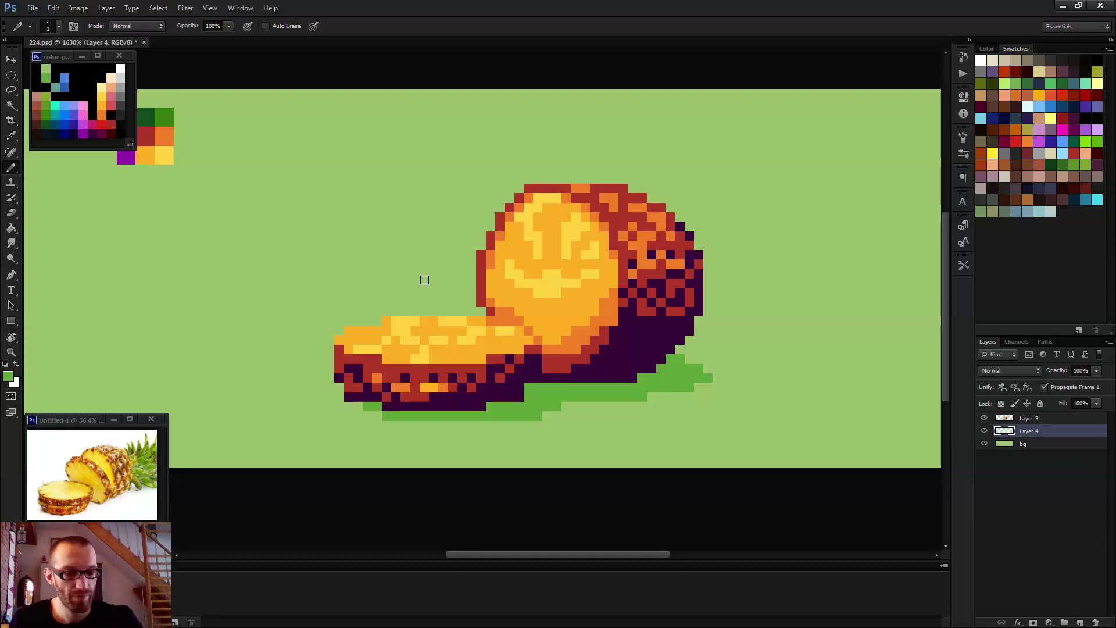
pyautogui.press('w')
pyautogui.click(429, 268)
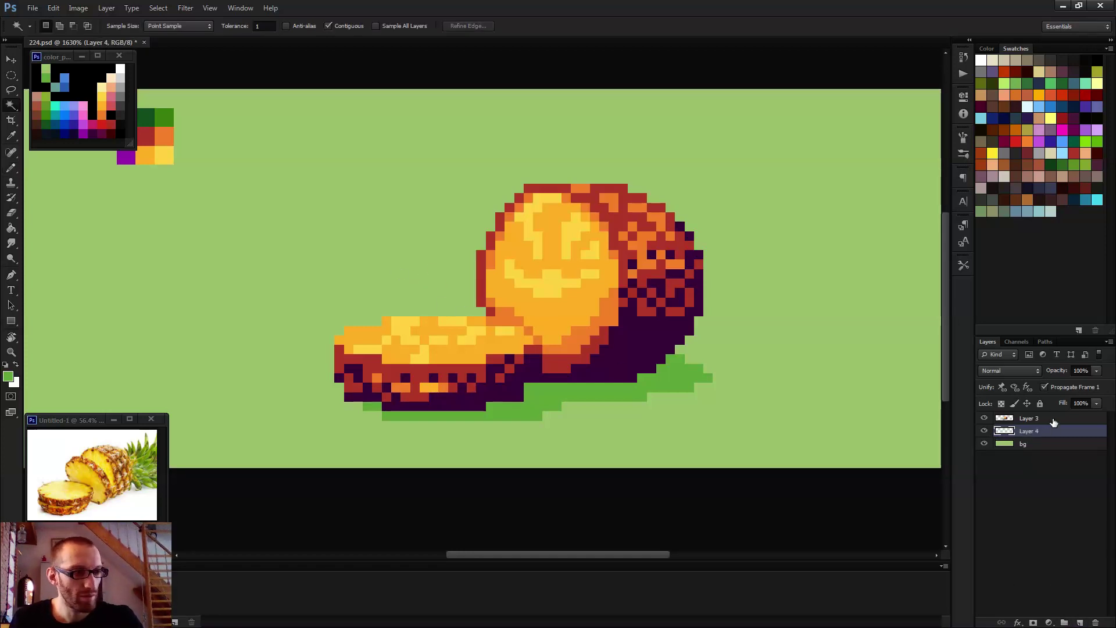
pyautogui.click(1054, 419)
pyautogui.click(404, 260)
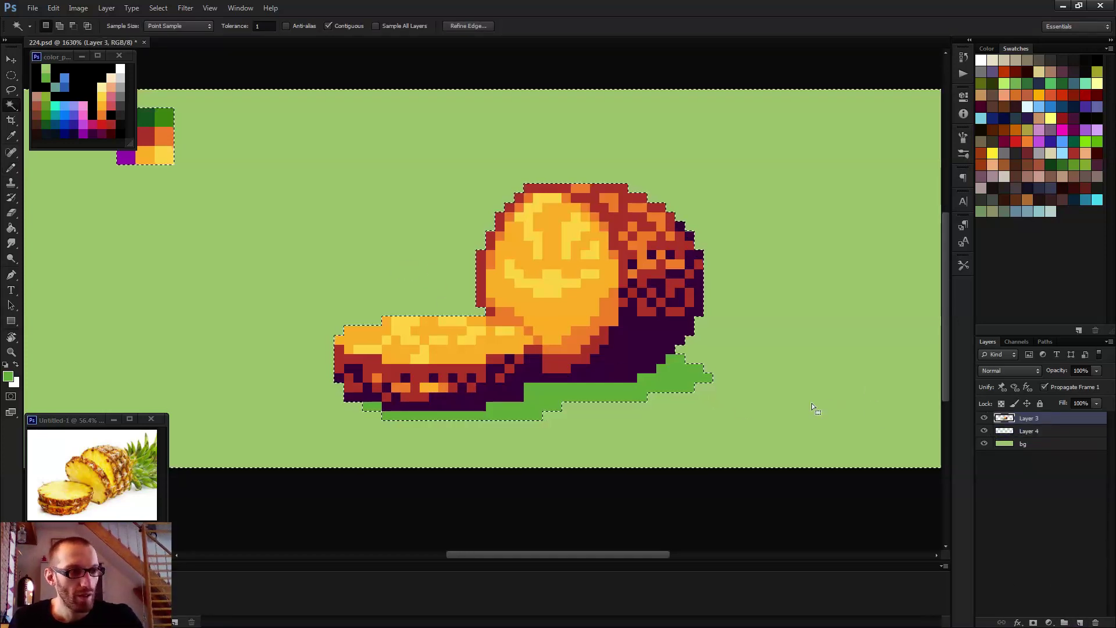
pyautogui.click(1023, 431)
pyautogui.press('b')
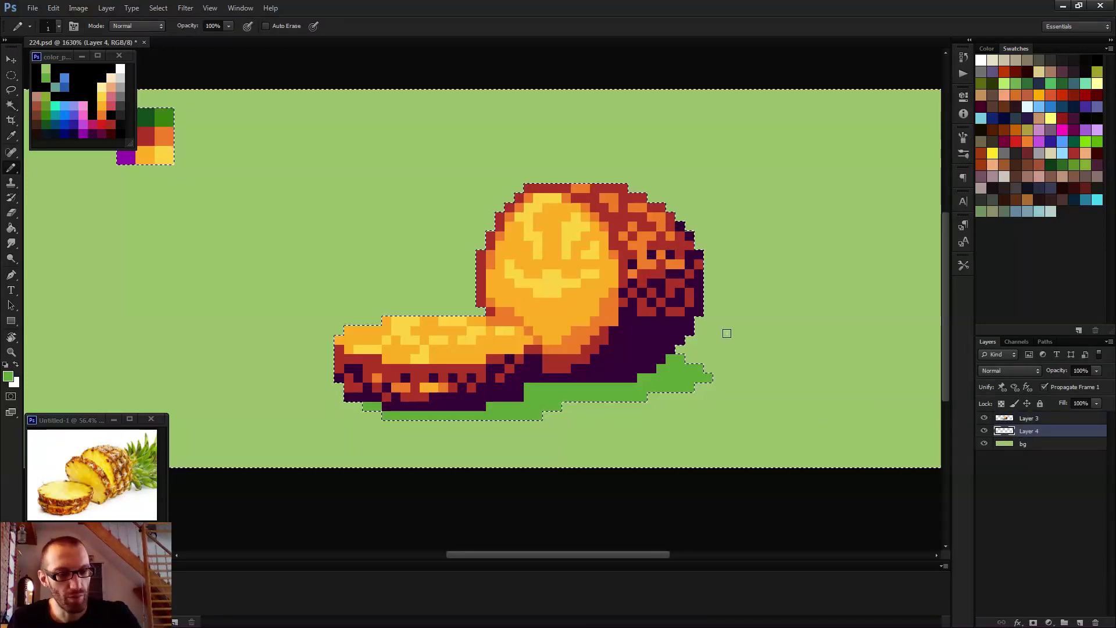
pyautogui.hotkey('ctrl', 'd')
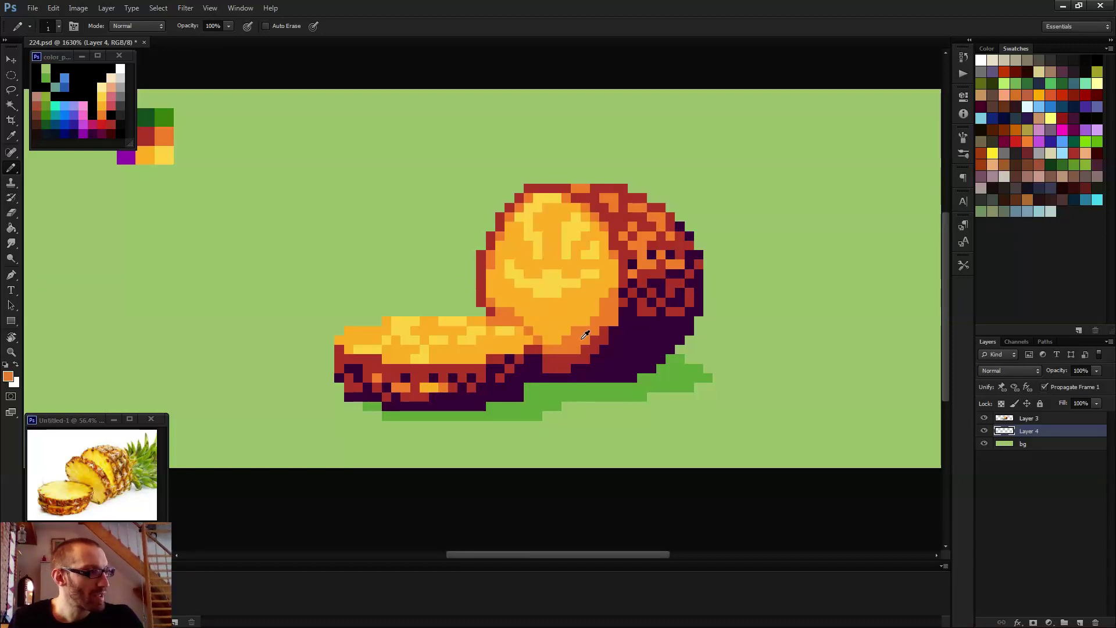
# - Outline a trial orange shape over the pineapple's top left on Layer 4 and fill it solid
pyautogui.moveTo(409, 226); pyautogui.dragTo(467, 325)
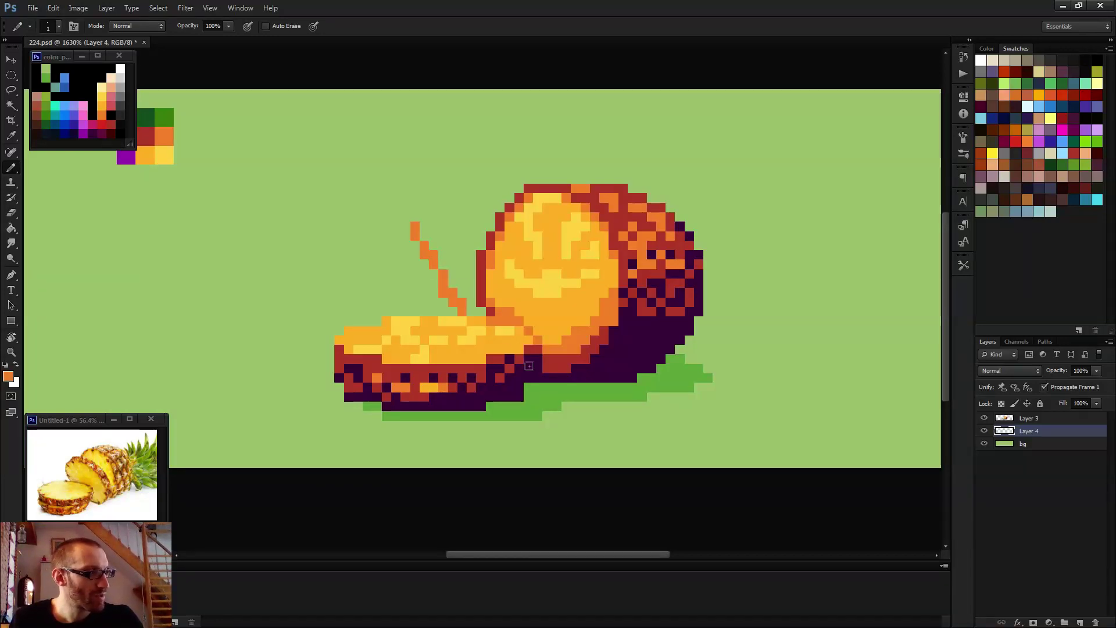
pyautogui.moveTo(494, 186)
pyautogui.mouseDown()
pyautogui.moveTo(471, 181)
pyautogui.moveTo(420, 223)
pyautogui.mouseUp()
pyautogui.press('g')
pyautogui.click(461, 232)
pyautogui.press('b')
pyautogui.scroll(-3, 502, 270)
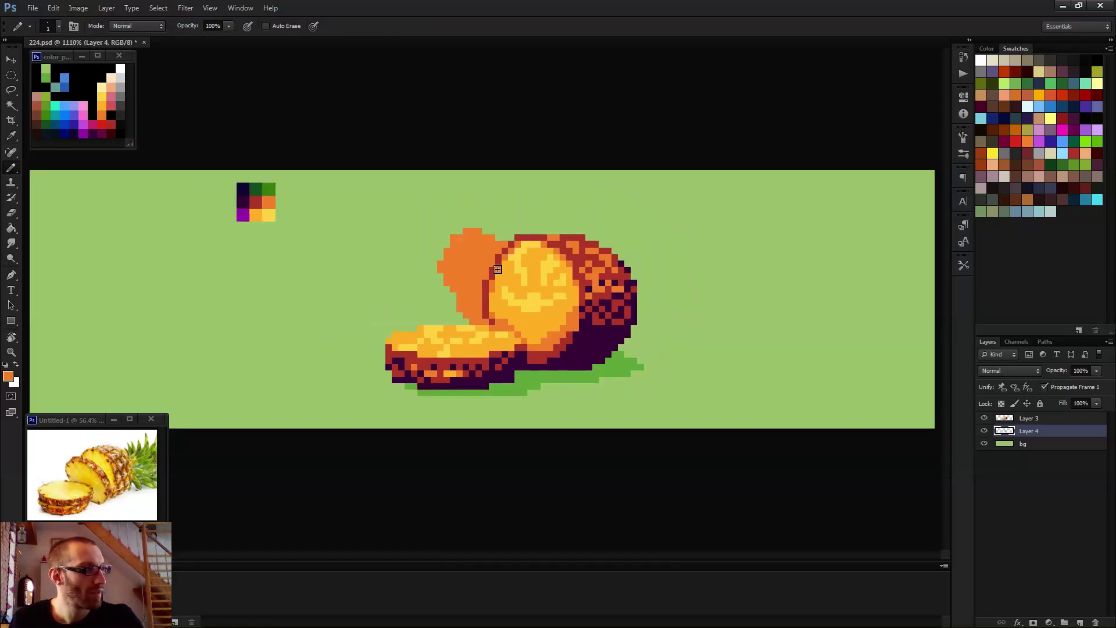
# - Move Layer 4 above Layer 3 and test Magic Wand selections of the green shadow
pyautogui.moveTo(1045, 433); pyautogui.dragTo(1041, 420)
pyautogui.click(1030, 433)
pyautogui.press('w')
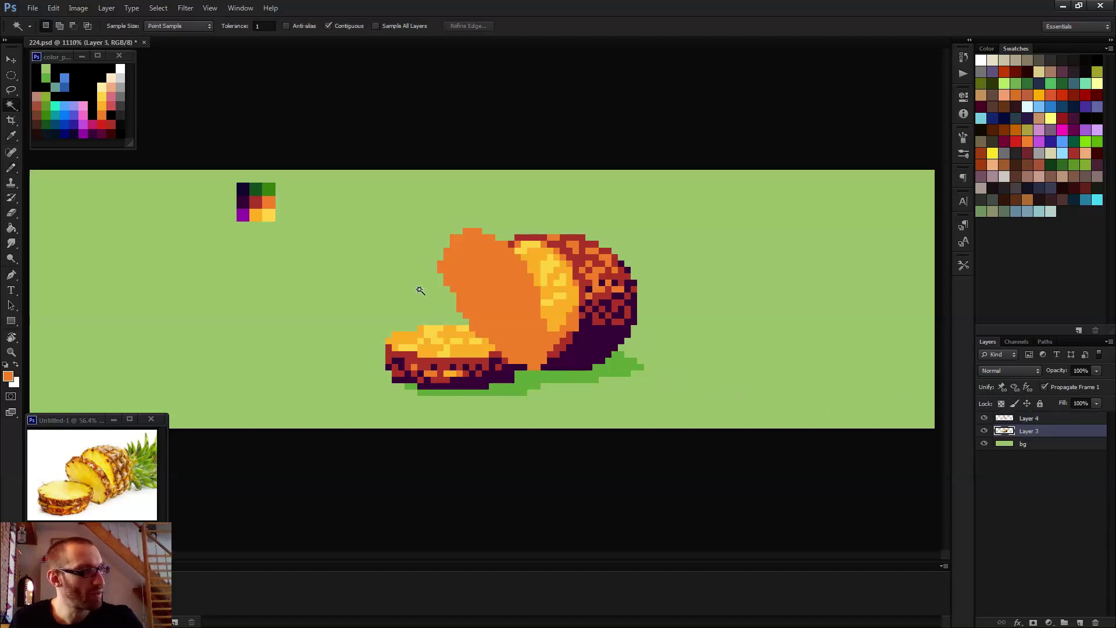
pyautogui.click(446, 295)
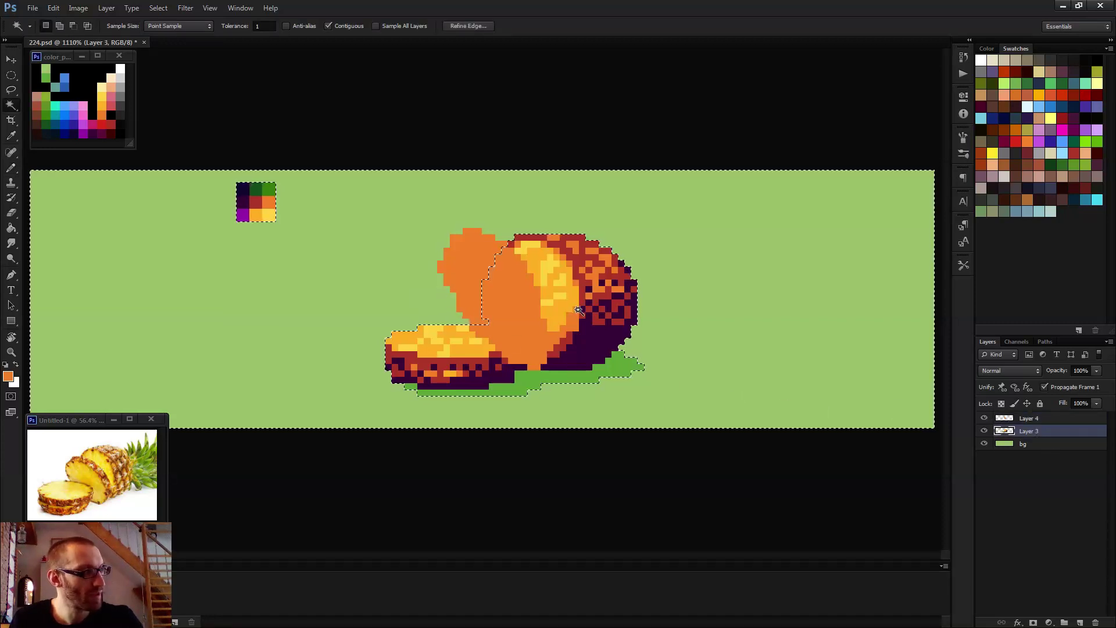
pyautogui.click(536, 279)
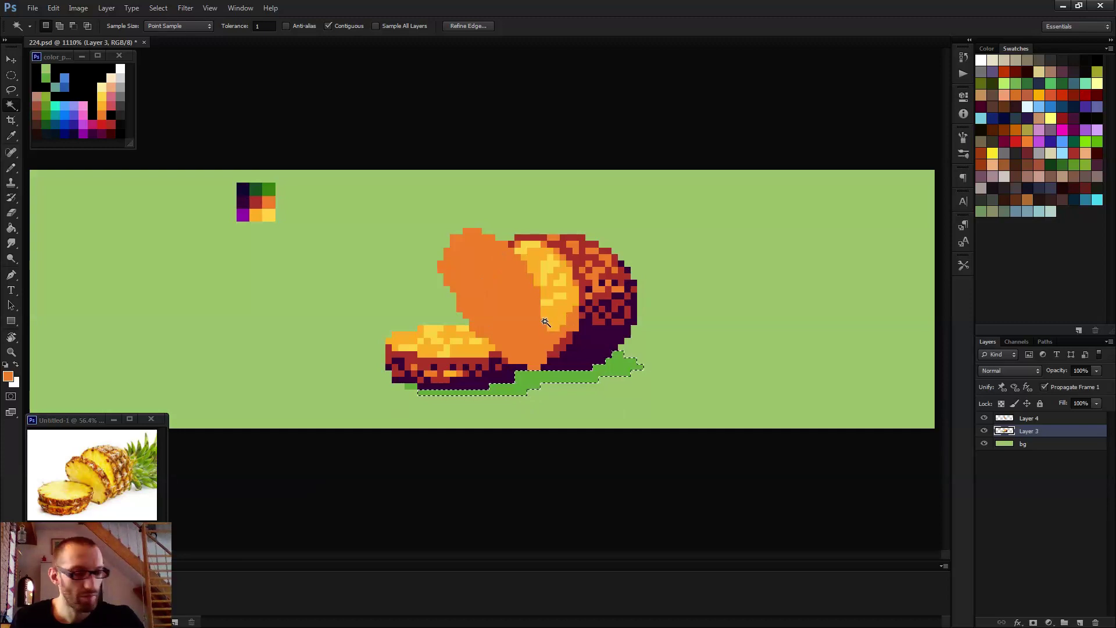
pyautogui.hotkey('ctrl', 'd')
# - Toggle Layer 4's visibility and erase orange pixels along the slice edge
pyautogui.press('e')
pyautogui.scroll(2, 528, 279)
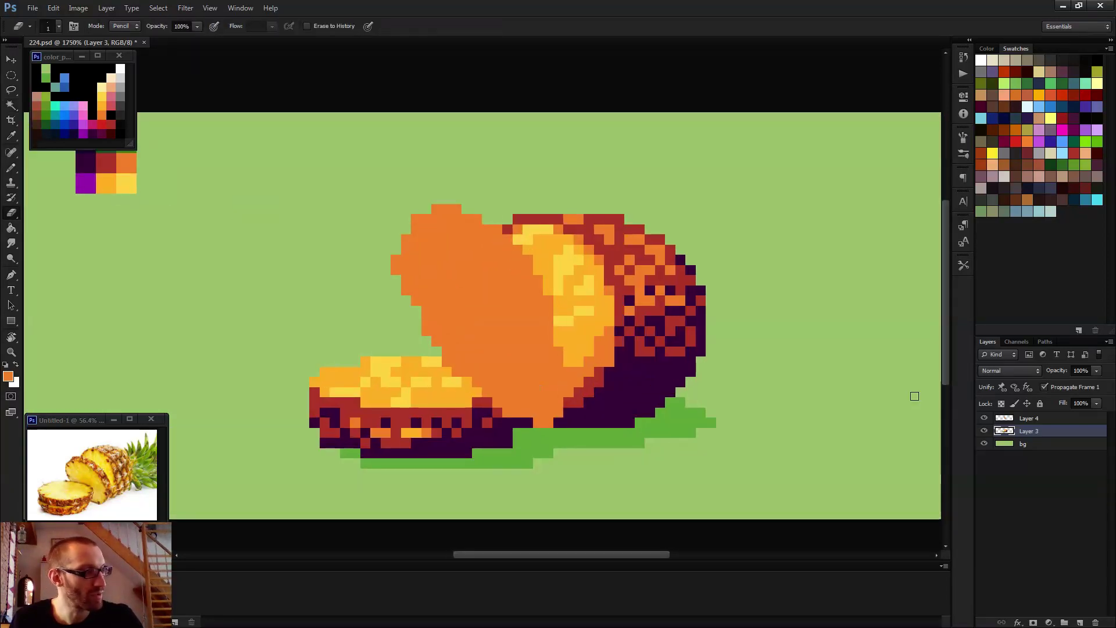
pyautogui.click(1030, 421)
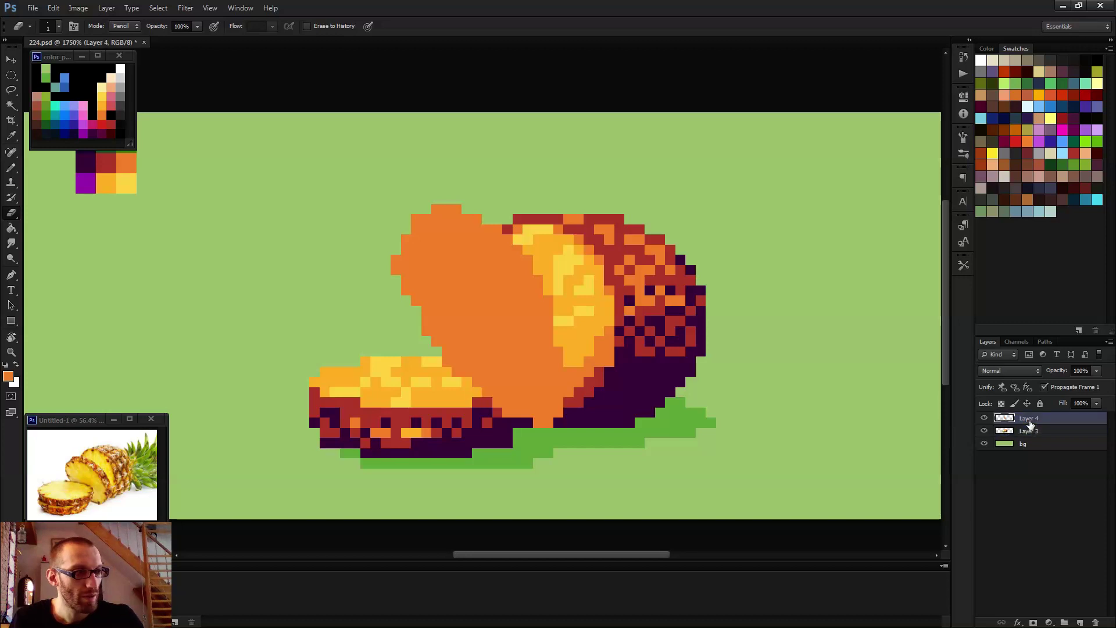
pyautogui.click(985, 419)
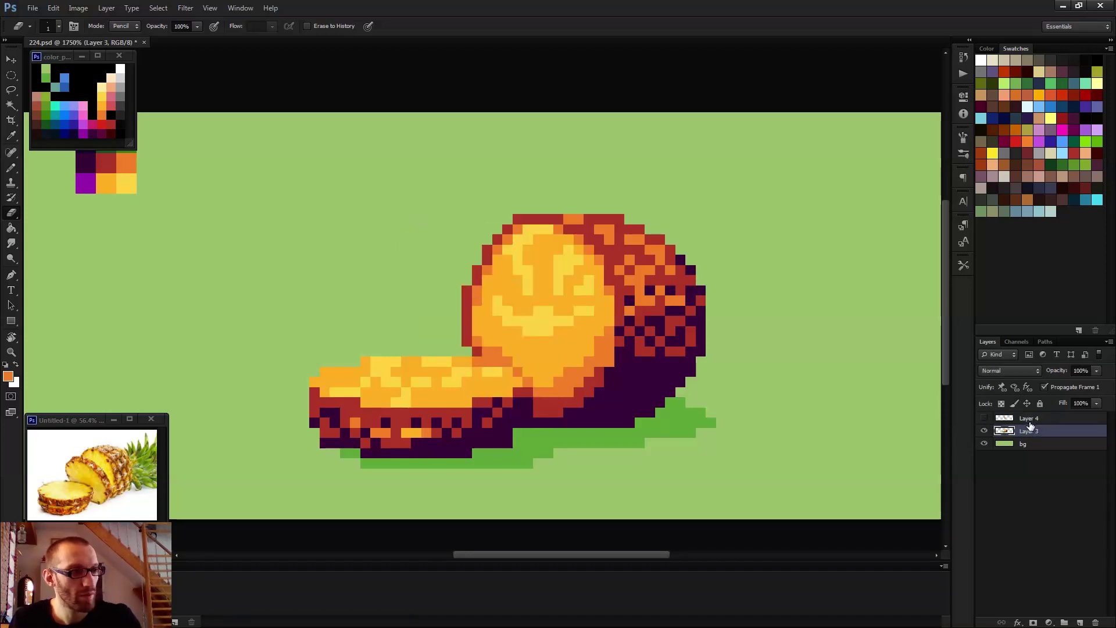
pyautogui.click(985, 419)
pyautogui.moveTo(439, 364)
pyautogui.mouseDown()
pyautogui.moveTo(486, 367)
pyautogui.moveTo(466, 373)
pyautogui.moveTo(499, 383)
pyautogui.moveTo(531, 418)
pyautogui.moveTo(508, 385)
pyautogui.moveTo(534, 417)
pyautogui.mouseUp()
# - Erase stray orange bands at the blob's top, then delete Layer 4 entirely
pyautogui.scroll(-5, 558, 423)
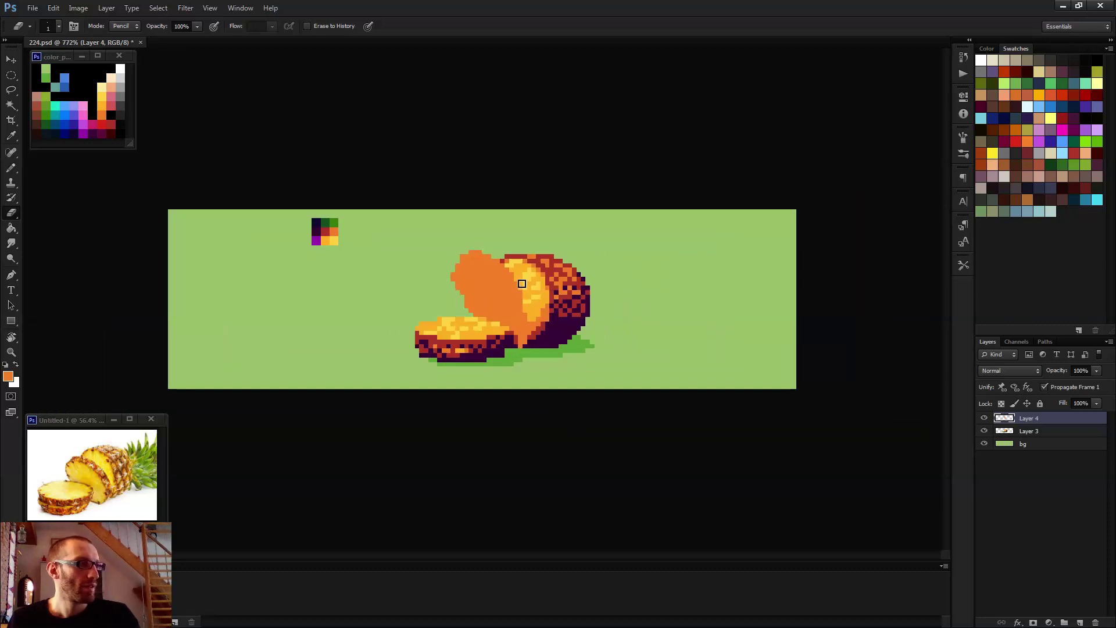
pyautogui.moveTo(493, 258); pyautogui.dragTo(460, 267)
pyautogui.scroll(-2, 630, 417)
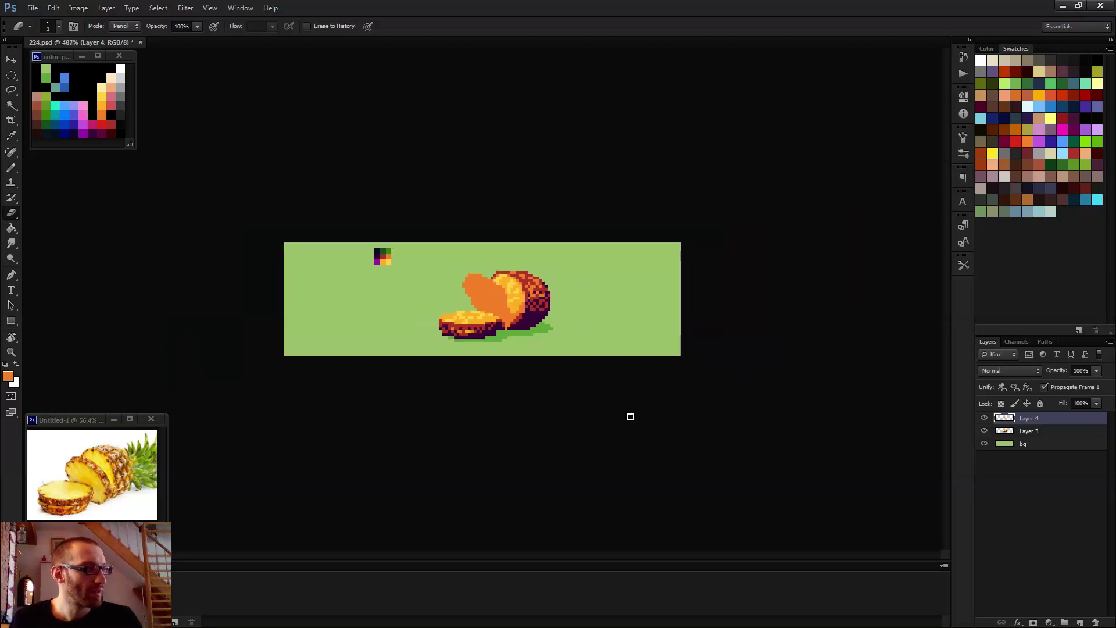
pyautogui.scroll(4, 460, 296)
pyautogui.moveTo(492, 243); pyautogui.dragTo(441, 256)
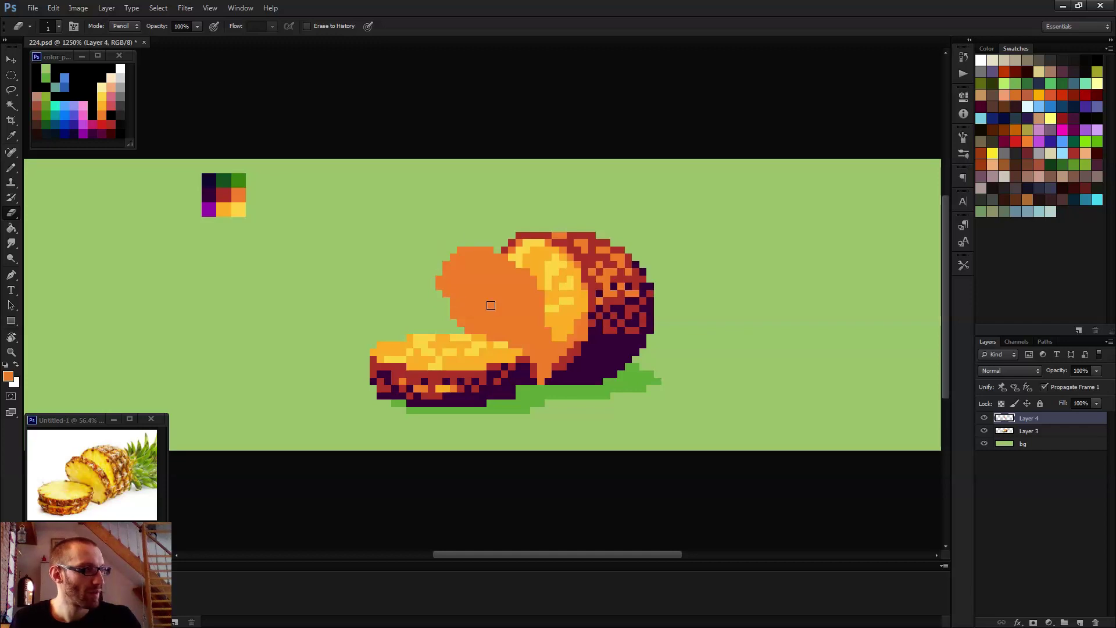
pyautogui.scroll(-4, 438, 297)
pyautogui.scroll(-1, 552, 365)
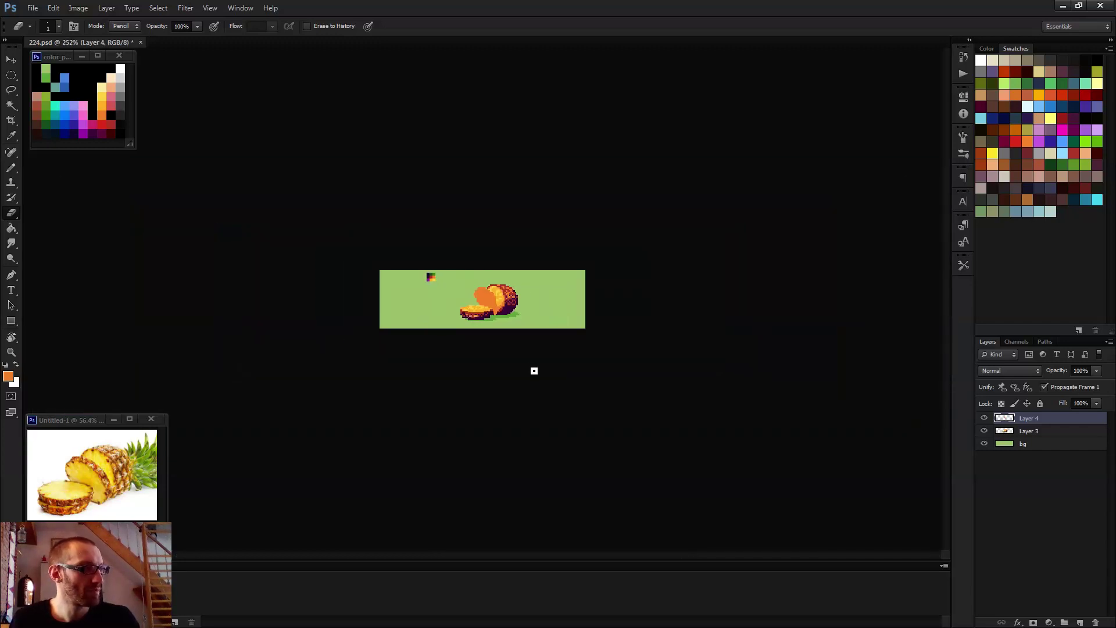
pyautogui.scroll(1, 545, 375)
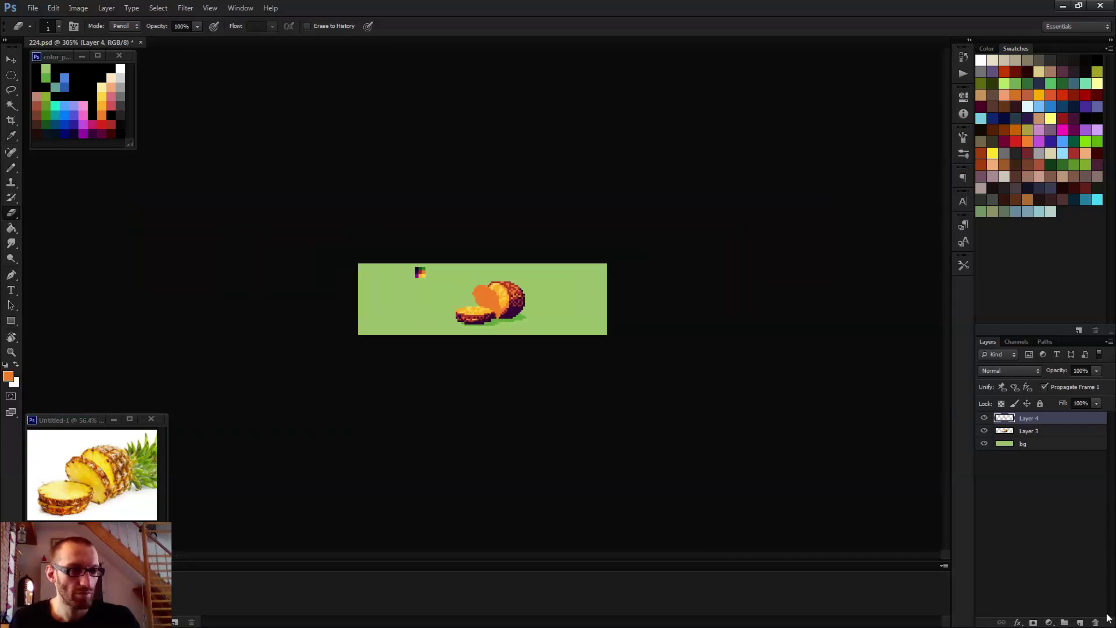
pyautogui.moveTo(1085, 624); pyautogui.dragTo(1096, 623)
pyautogui.scroll(5, 508, 261)
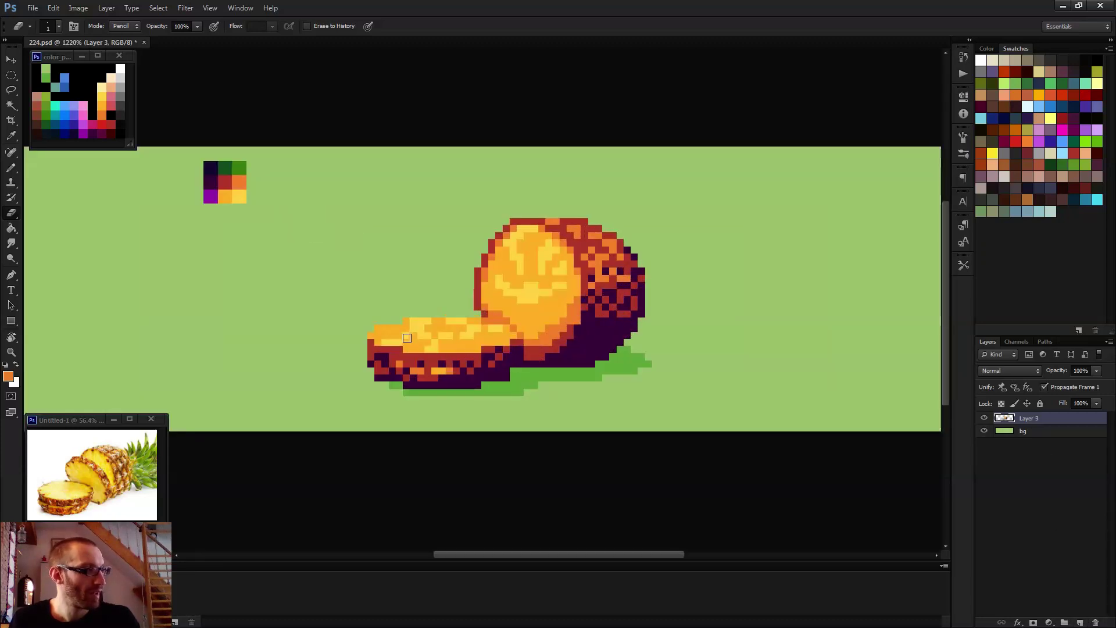
# - Pick dark purple from the palette swatch and extend the pineapple's right edge with the Pencil
pyautogui.press('b')
pyautogui.scroll(4, 564, 292)
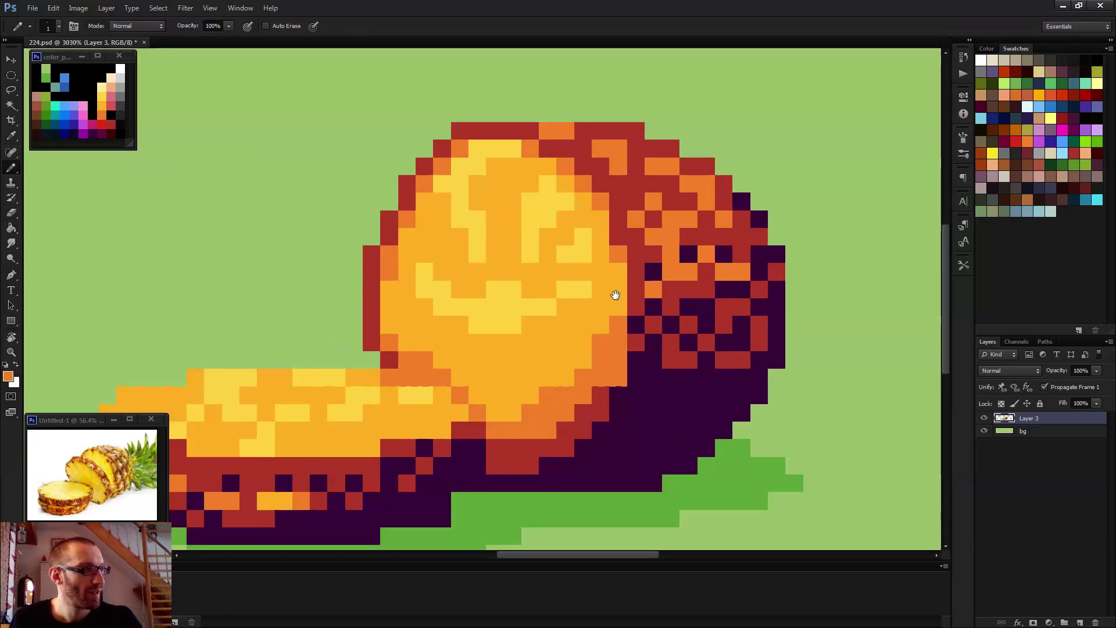
pyautogui.moveTo(613, 294)
pyautogui.mouseDown()
pyautogui.moveTo(315, 332)
pyautogui.moveTo(361, 343)
pyautogui.mouseUp()
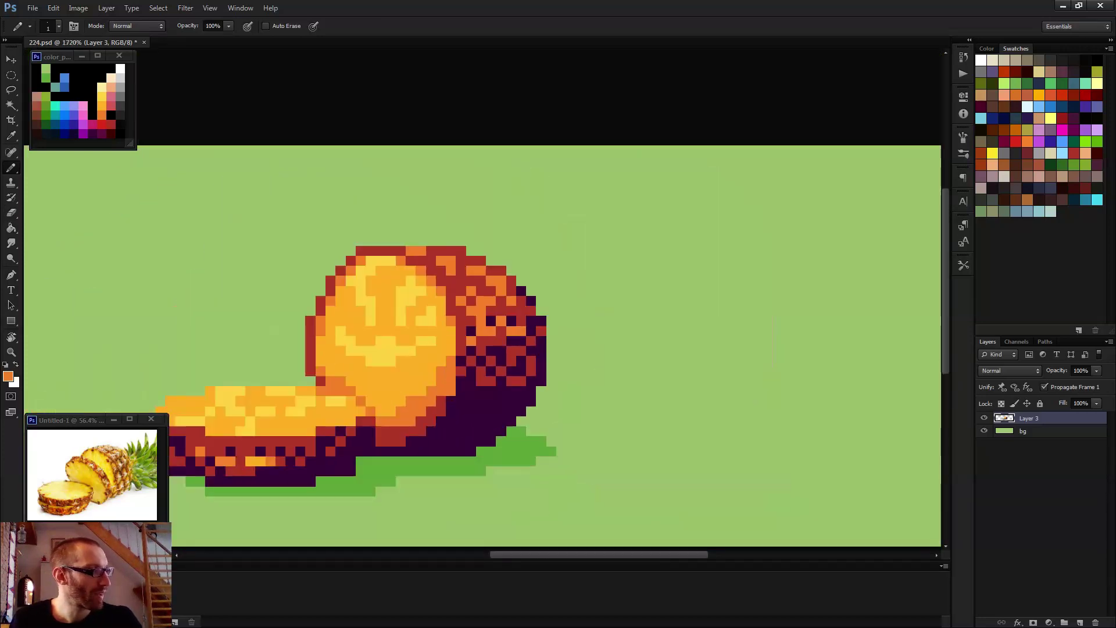
pyautogui.scroll(-2, 407, 290)
pyautogui.keyDown('alt'); pyautogui.click(252, 193); pyautogui.keyUp('alt')
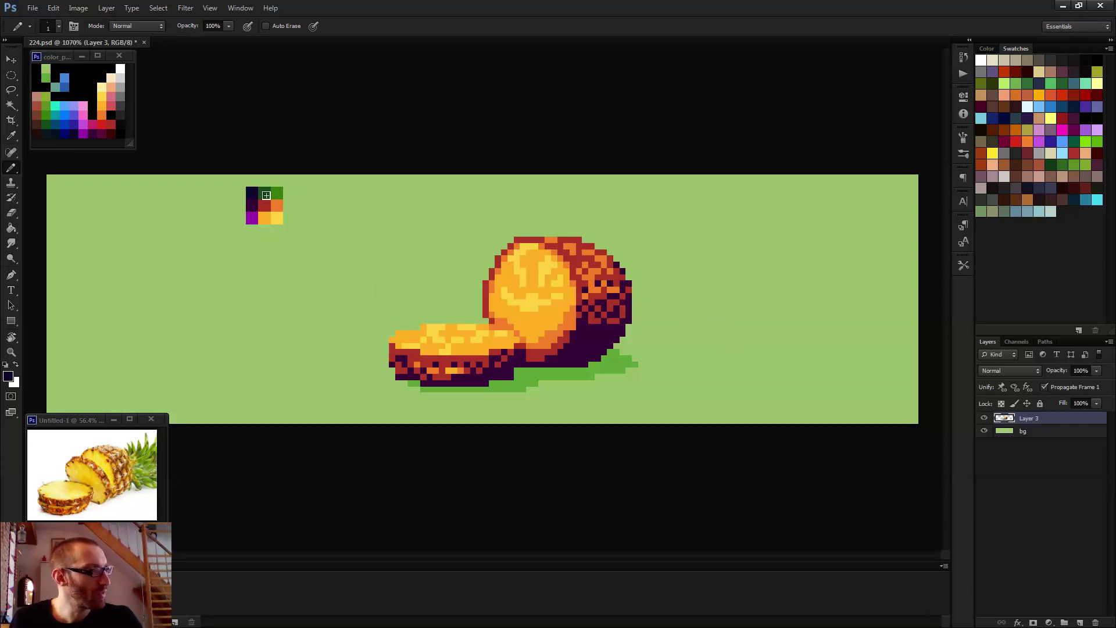
pyautogui.scroll(2, 651, 294)
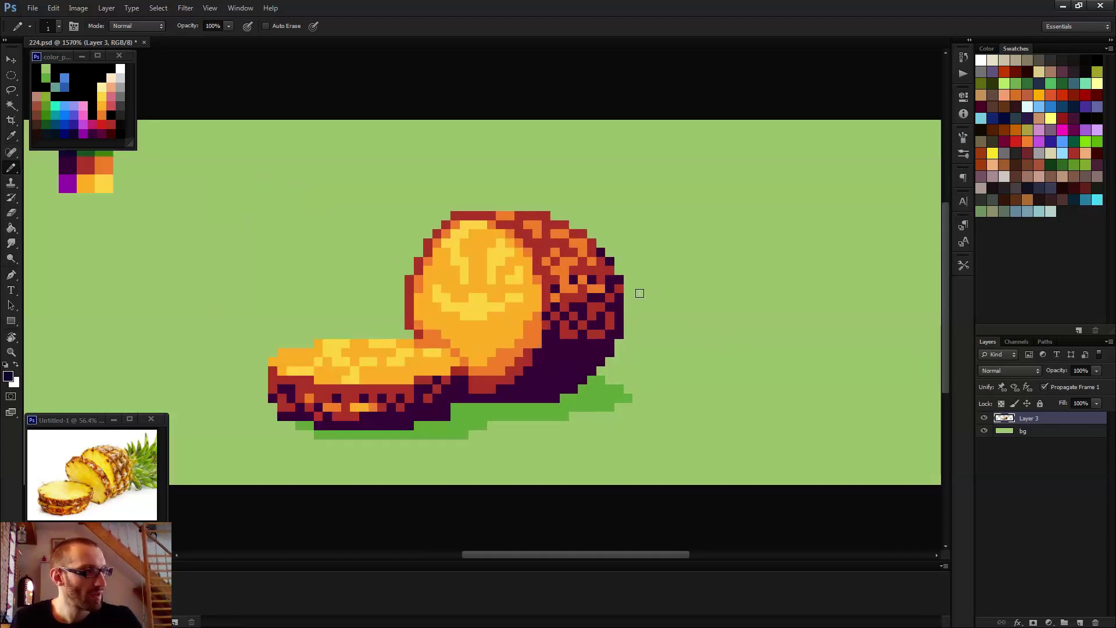
pyautogui.moveTo(619, 268)
pyautogui.mouseDown()
pyautogui.moveTo(629, 274)
pyautogui.moveTo(630, 325)
pyautogui.moveTo(639, 295)
pyautogui.moveTo(647, 309)
pyautogui.moveTo(639, 278)
pyautogui.mouseUp()
# - Paint a spiky dark purple crown shape to the right of the pineapple
pyautogui.scroll(-2, 657, 308)
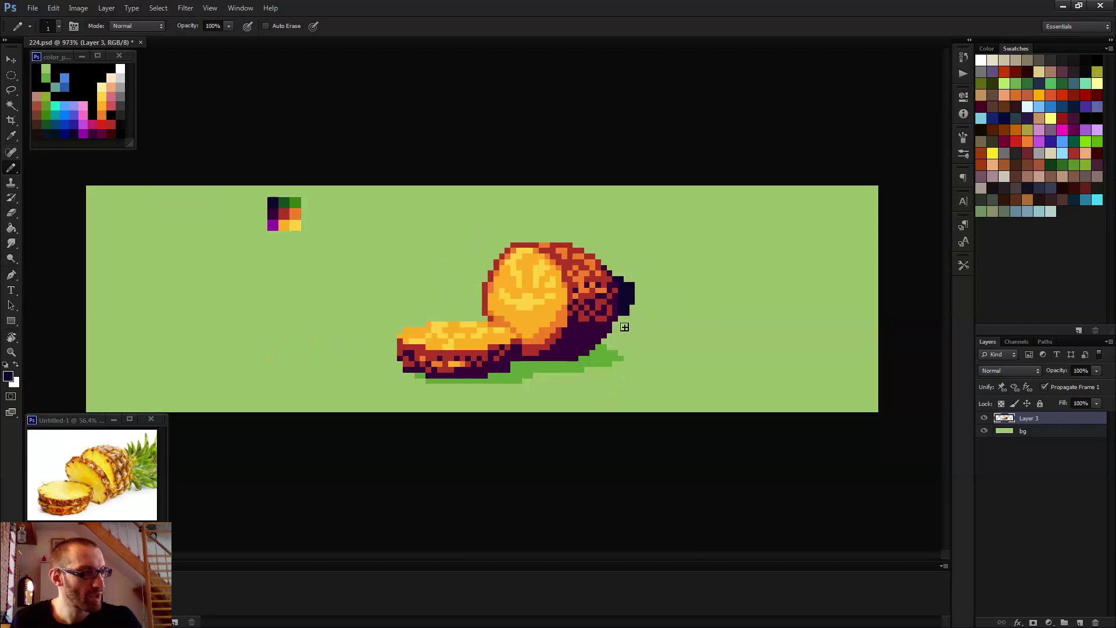
pyautogui.moveTo(625, 324)
pyautogui.mouseDown()
pyautogui.moveTo(654, 341)
pyautogui.moveTo(636, 310)
pyautogui.moveTo(648, 307)
pyautogui.moveTo(681, 328)
pyautogui.moveTo(641, 299)
pyautogui.moveTo(676, 318)
pyautogui.moveTo(644, 306)
pyautogui.moveTo(681, 291)
pyautogui.moveTo(657, 308)
pyautogui.moveTo(657, 298)
pyautogui.moveTo(690, 293)
pyautogui.moveTo(703, 312)
pyautogui.moveTo(679, 309)
pyautogui.moveTo(697, 303)
pyautogui.moveTo(651, 271)
pyautogui.moveTo(639, 300)
pyautogui.moveTo(654, 266)
pyautogui.moveTo(639, 296)
pyautogui.moveTo(675, 266)
pyautogui.moveTo(648, 297)
pyautogui.moveTo(621, 263)
pyautogui.mouseUp()
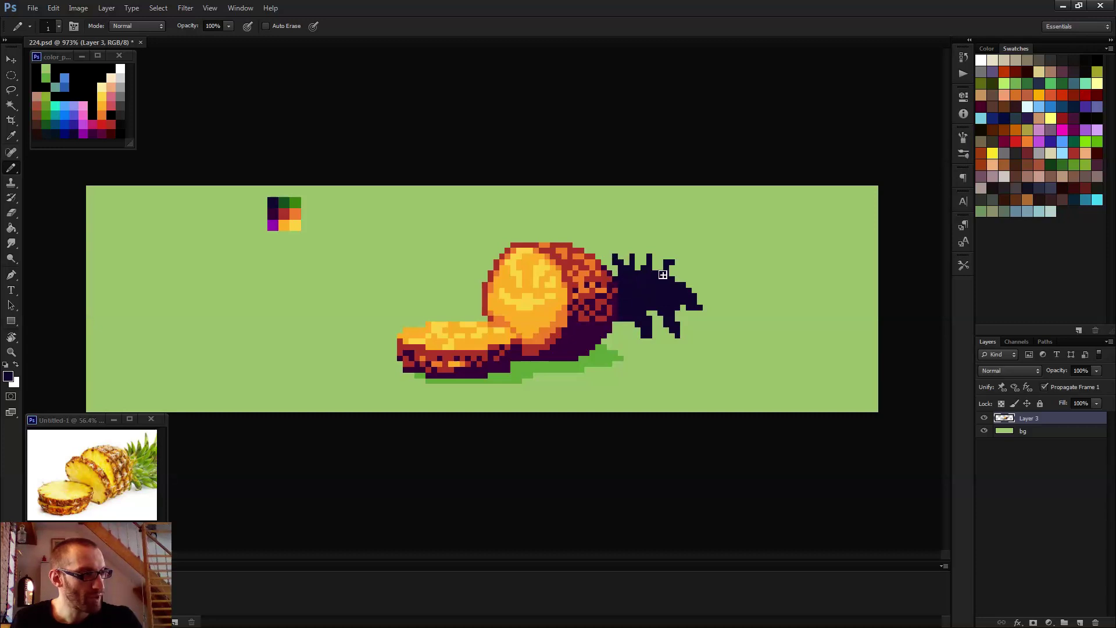
pyautogui.scroll(3, 616, 262)
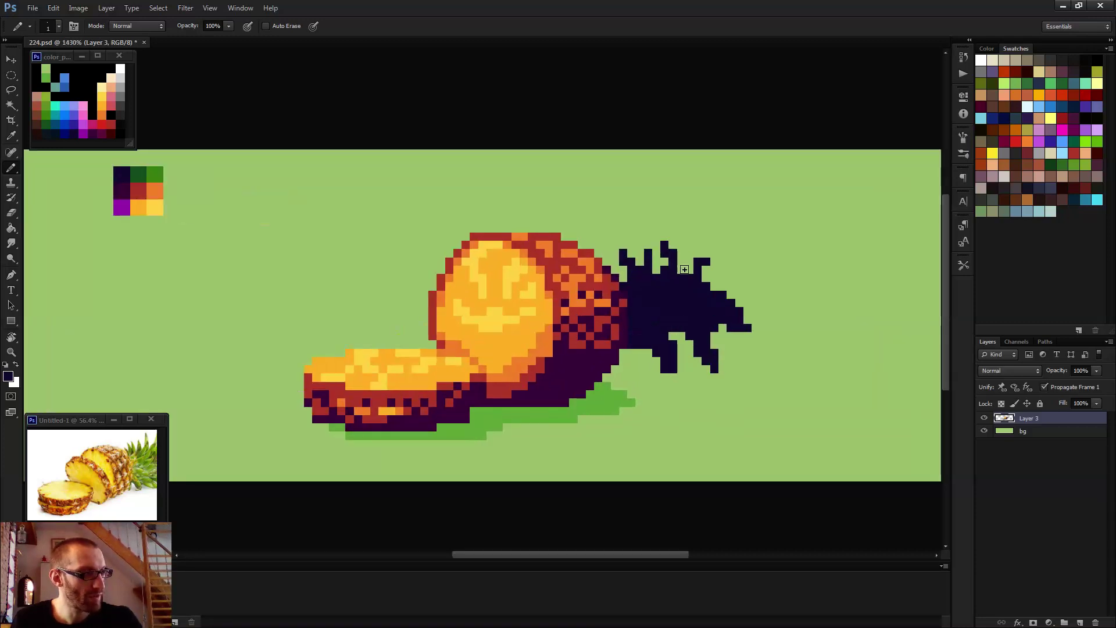
pyautogui.scroll(-3, 665, 252)
pyautogui.scroll(1, 731, 252)
pyautogui.scroll(3, 635, 315)
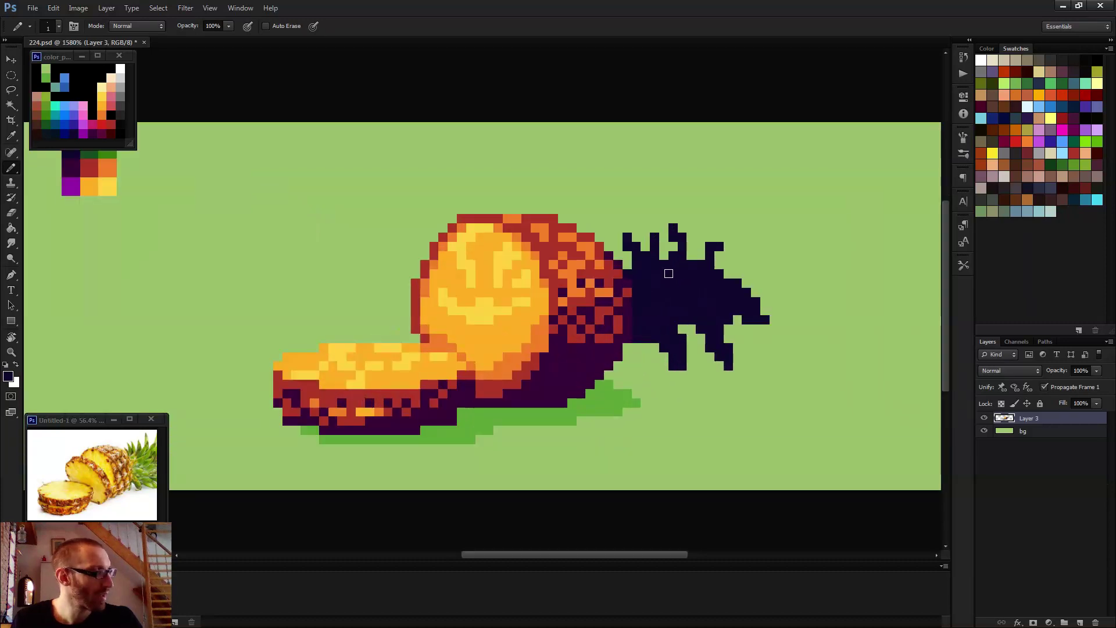
pyautogui.moveTo(716, 236)
pyautogui.mouseDown()
pyautogui.moveTo(722, 288)
pyautogui.moveTo(729, 267)
pyautogui.moveTo(731, 287)
pyautogui.moveTo(723, 281)
pyautogui.moveTo(753, 258)
pyautogui.moveTo(751, 274)
pyautogui.moveTo(724, 279)
pyautogui.moveTo(788, 258)
pyautogui.moveTo(771, 282)
pyautogui.mouseUp()
pyautogui.click(747, 246)
pyautogui.scroll(-3, 785, 313)
pyautogui.scroll(-2, 785, 313)
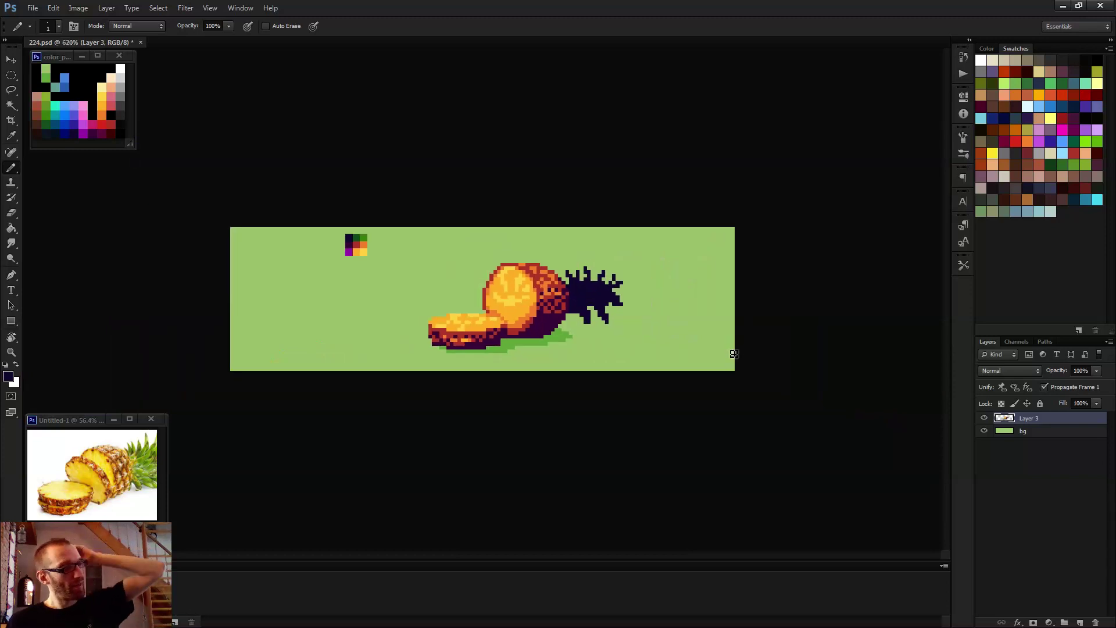
pyautogui.scroll(-2, 662, 342)
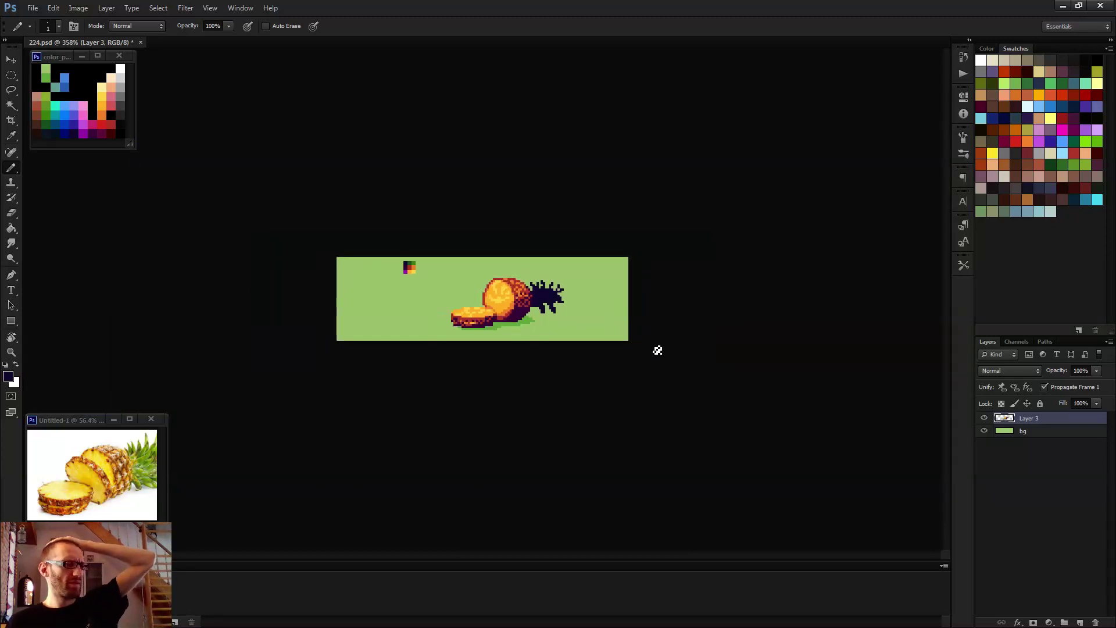
pyautogui.scroll(5, 658, 353)
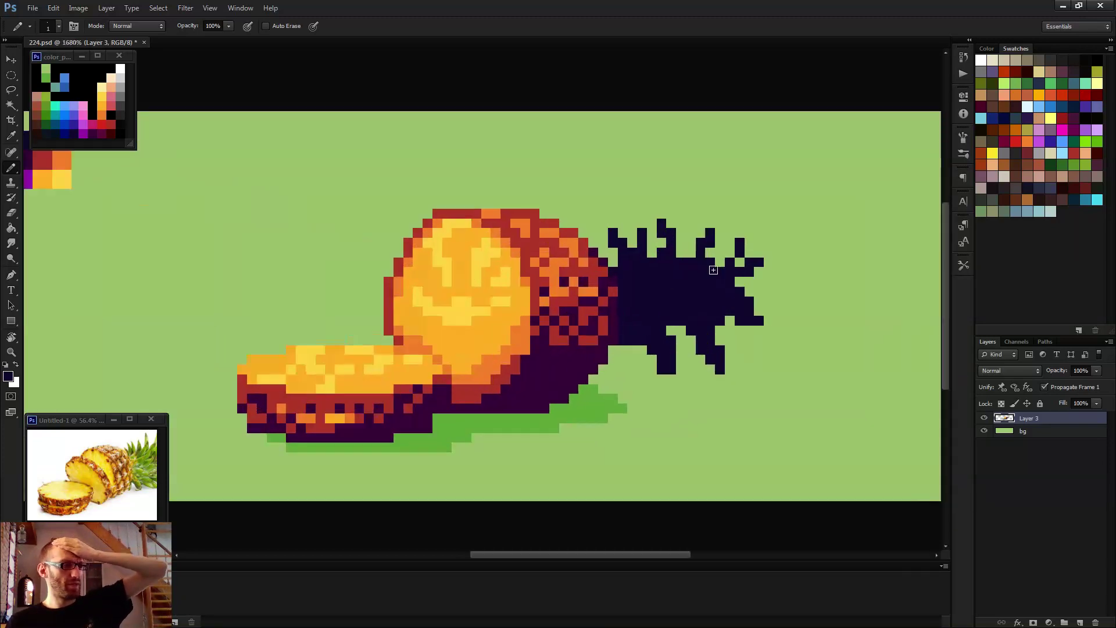
# - Fill notches in the crown outline and extend one crown spike upward in dark purple
pyautogui.click(755, 262)
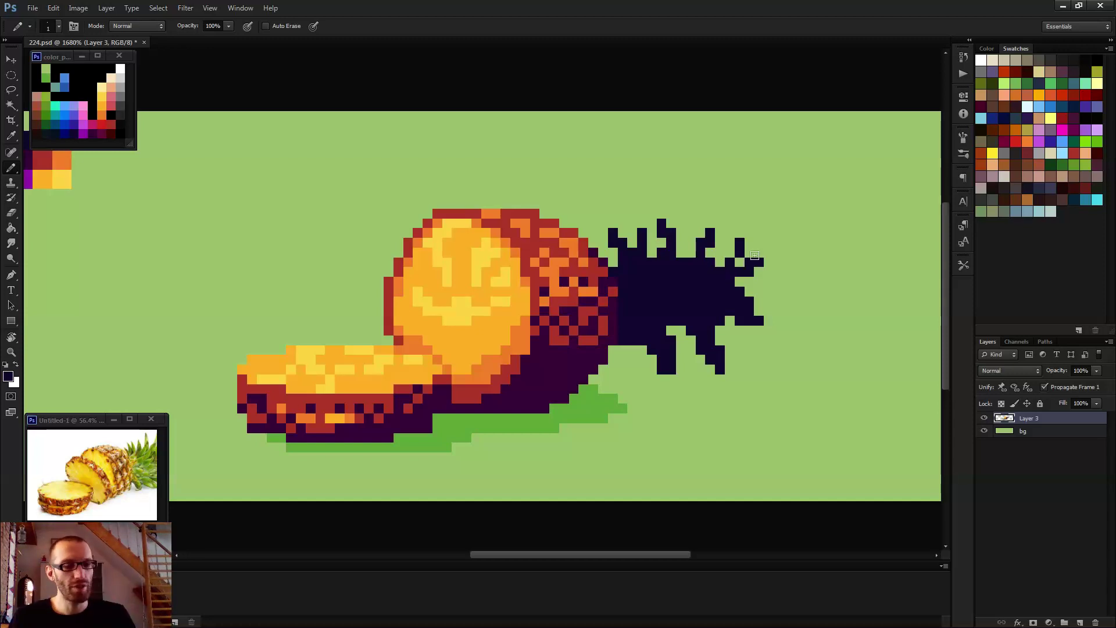
pyautogui.scroll(3, 731, 271)
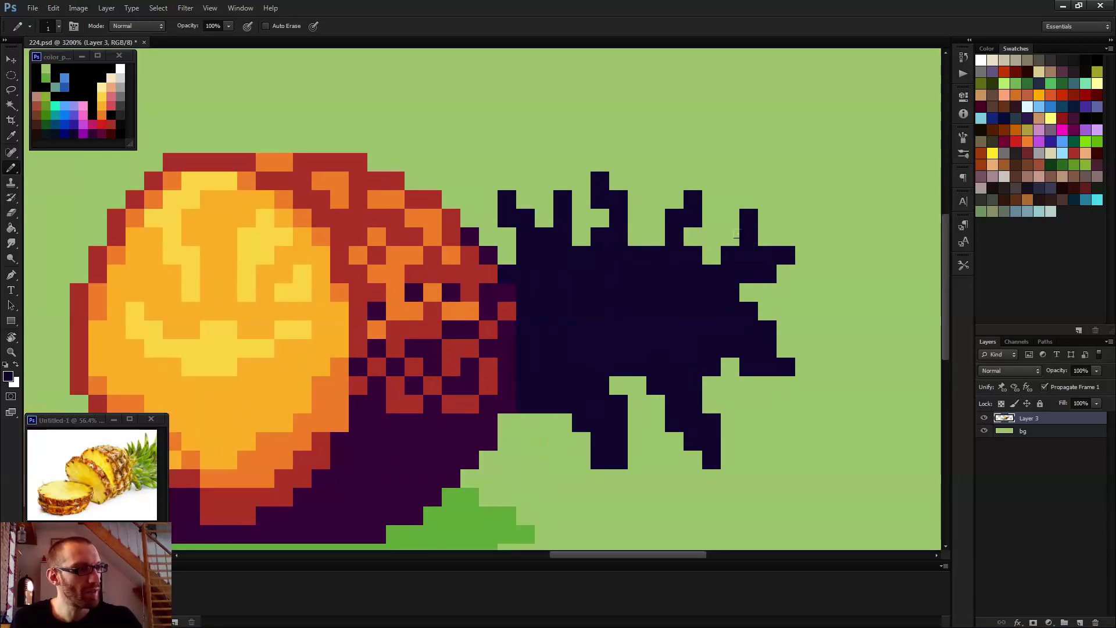
pyautogui.click(749, 292)
pyautogui.click(656, 237)
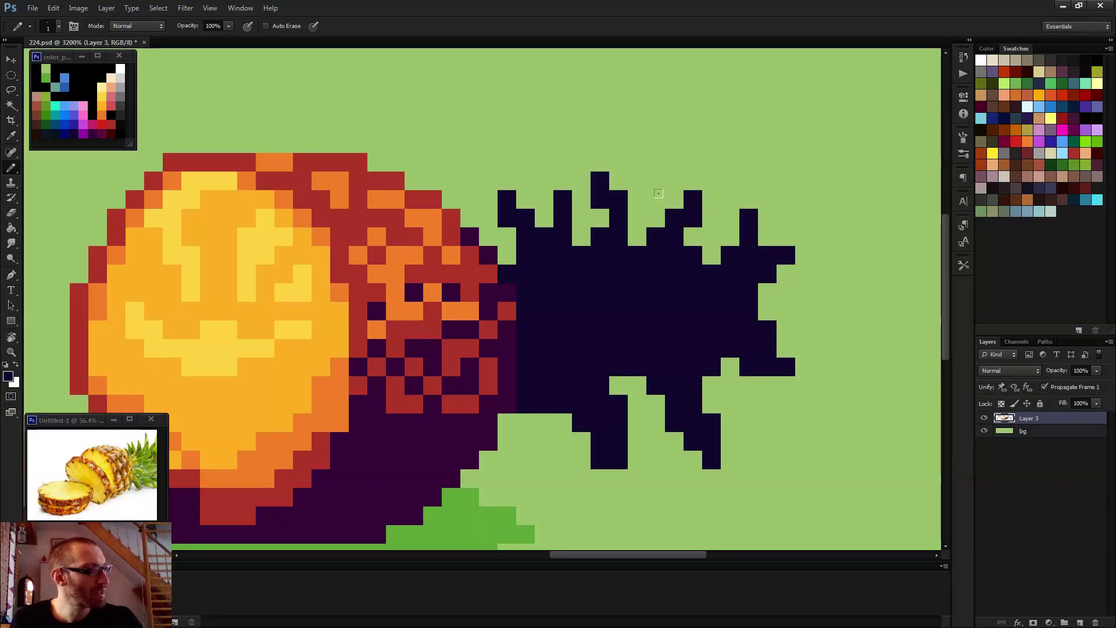
pyautogui.scroll(-3, 679, 188)
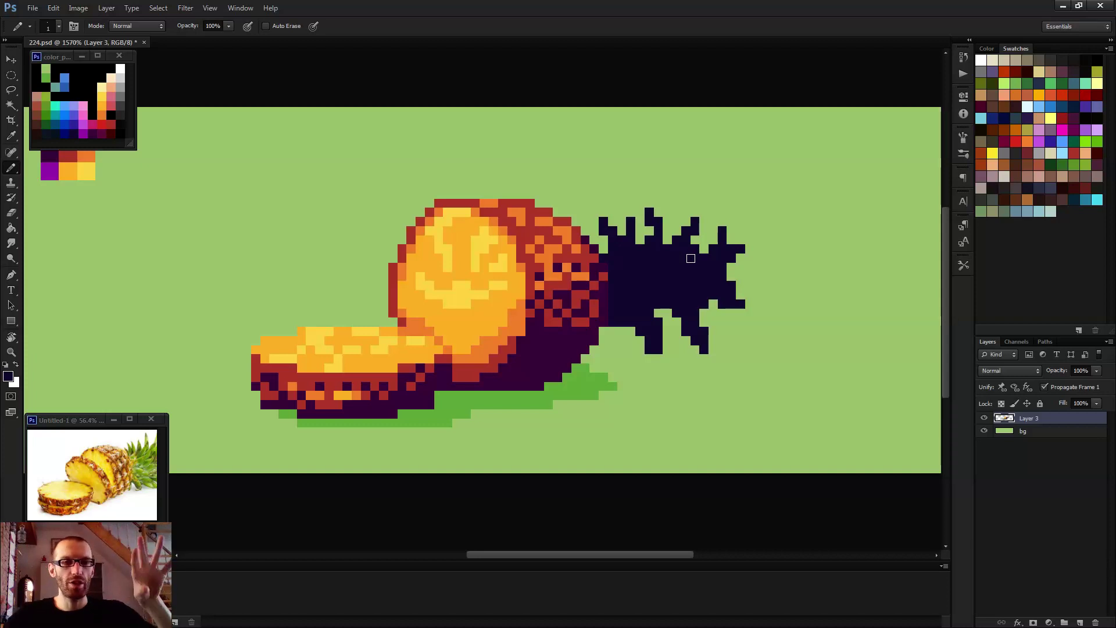
pyautogui.scroll(3, 692, 258)
pyautogui.click(707, 231)
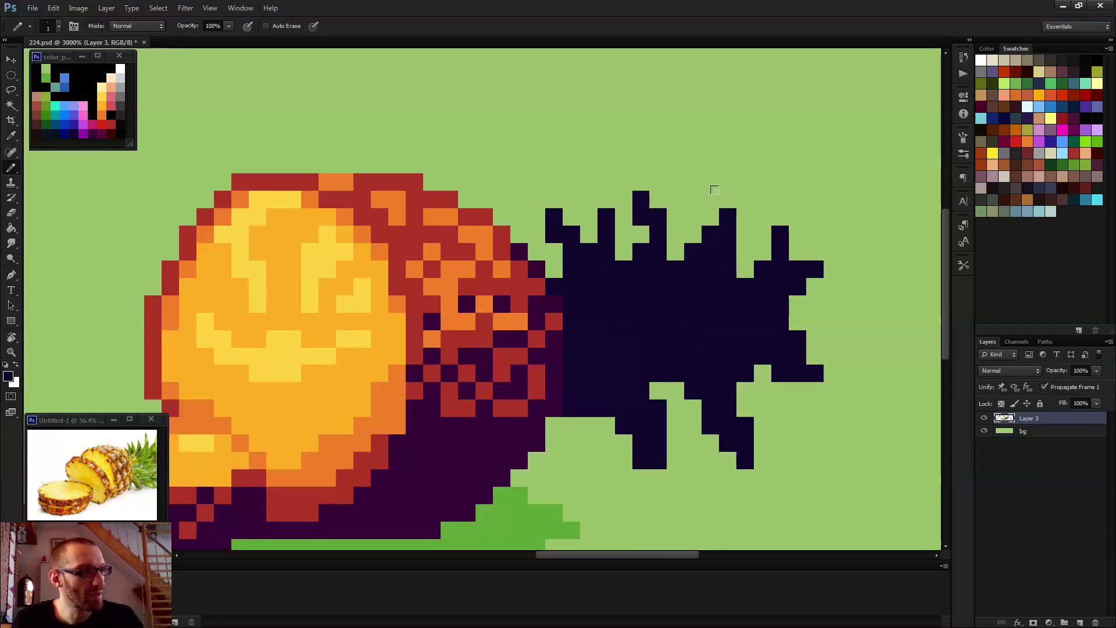
pyautogui.moveTo(711, 199); pyautogui.dragTo(712, 219)
pyautogui.click(686, 197)
pyautogui.click(675, 251)
pyautogui.click(674, 234)
# - Add a new rising spike and fill gaps along the crown's top and top-left edges
pyautogui.click(588, 217)
pyautogui.moveTo(588, 202); pyautogui.dragTo(572, 169)
pyautogui.click(607, 200)
pyautogui.moveTo(571, 216); pyautogui.dragTo(611, 252)
pyautogui.moveTo(534, 193); pyautogui.dragTo(552, 198)
pyautogui.click(536, 217)
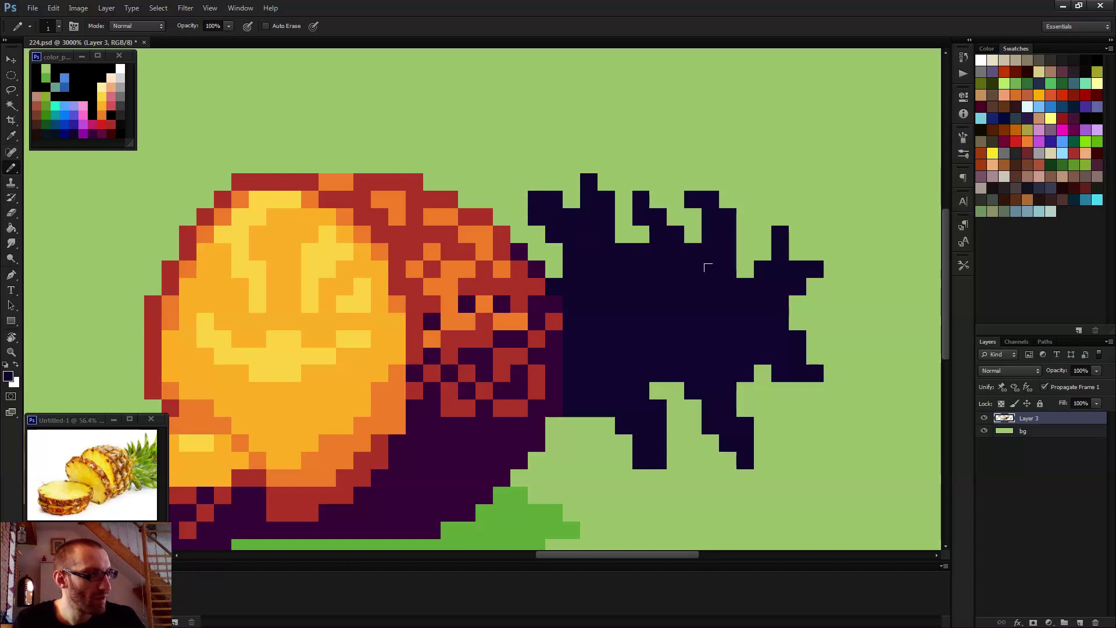
pyautogui.scroll(-3, 705, 261)
pyautogui.click(763, 257)
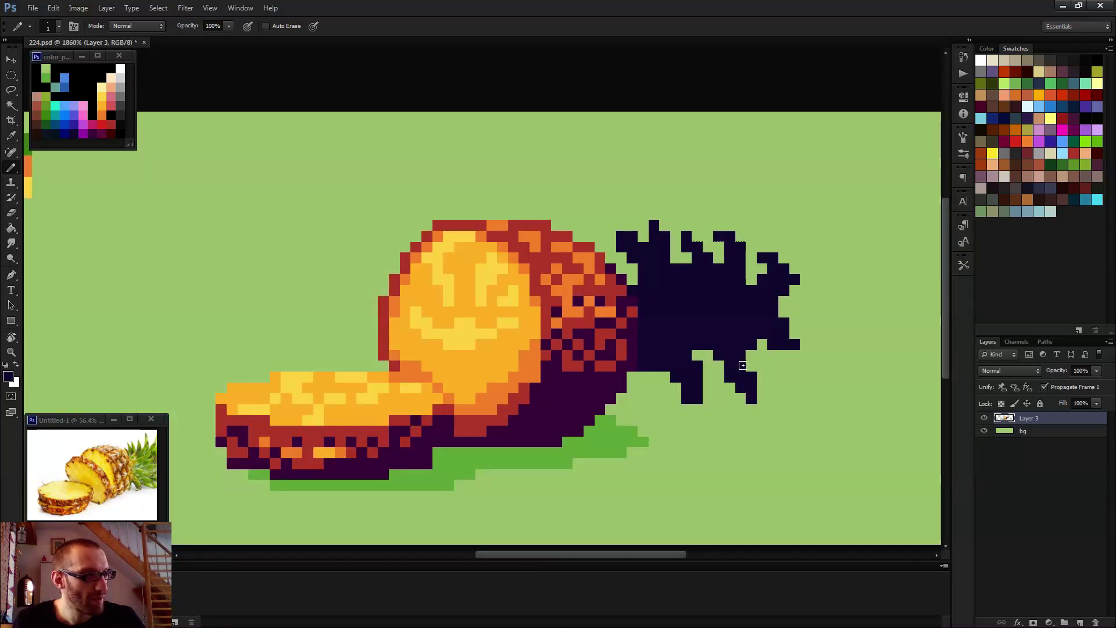
pyautogui.scroll(-1, 742, 389)
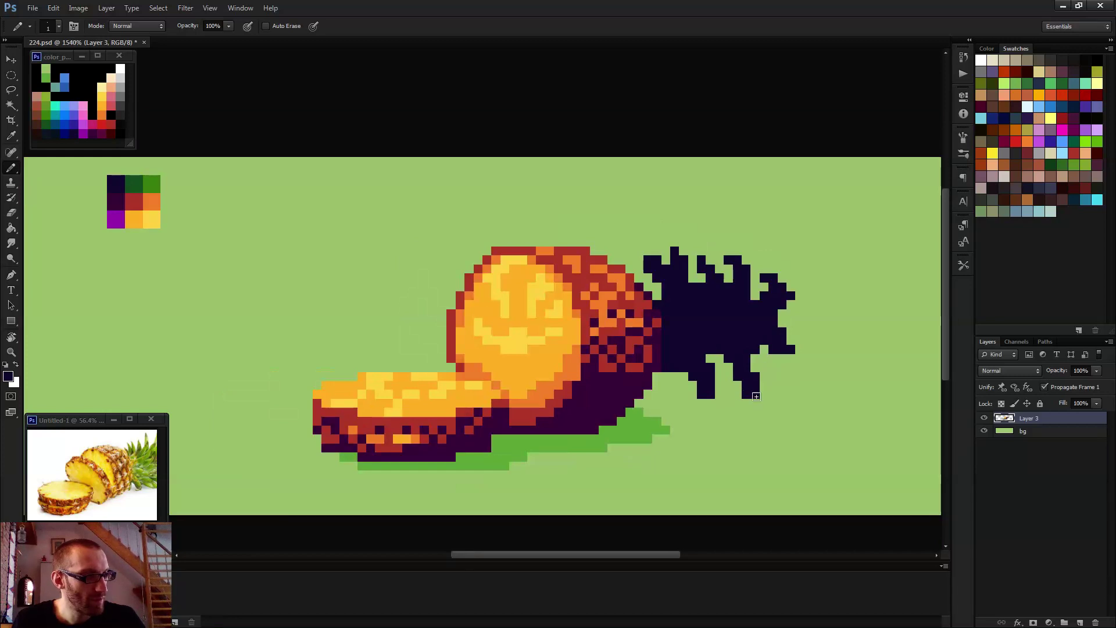
pyautogui.scroll(-2, 762, 387)
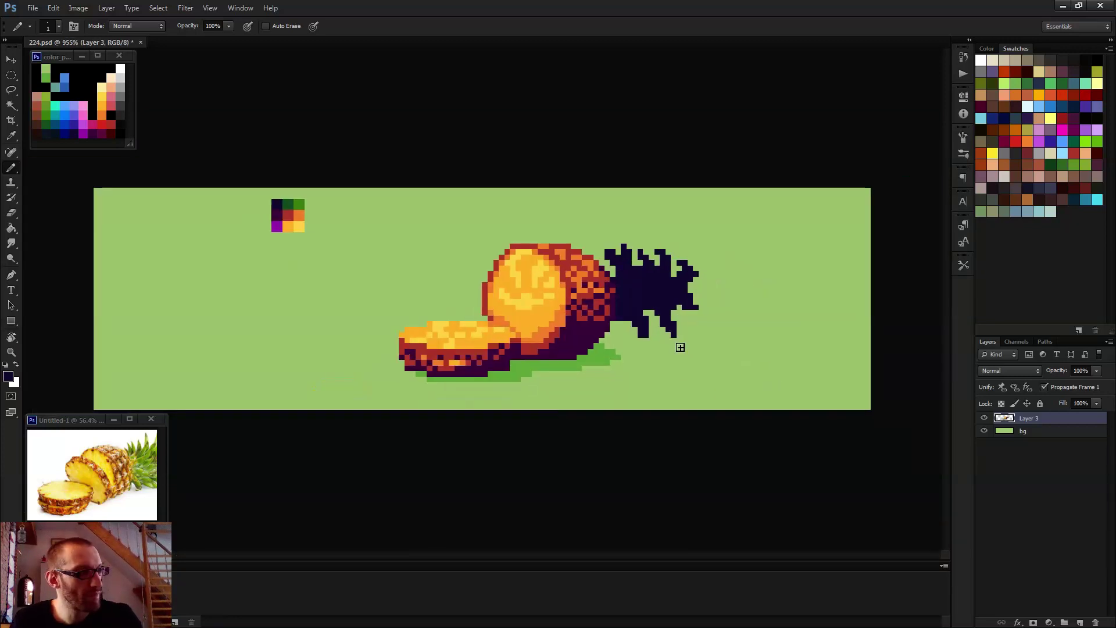
# - Extend the crown's lower-right edge downward with a short stroke of dark purple pixels
pyautogui.press('e')
pyautogui.press('b')
pyautogui.scroll(-2, 680, 331)
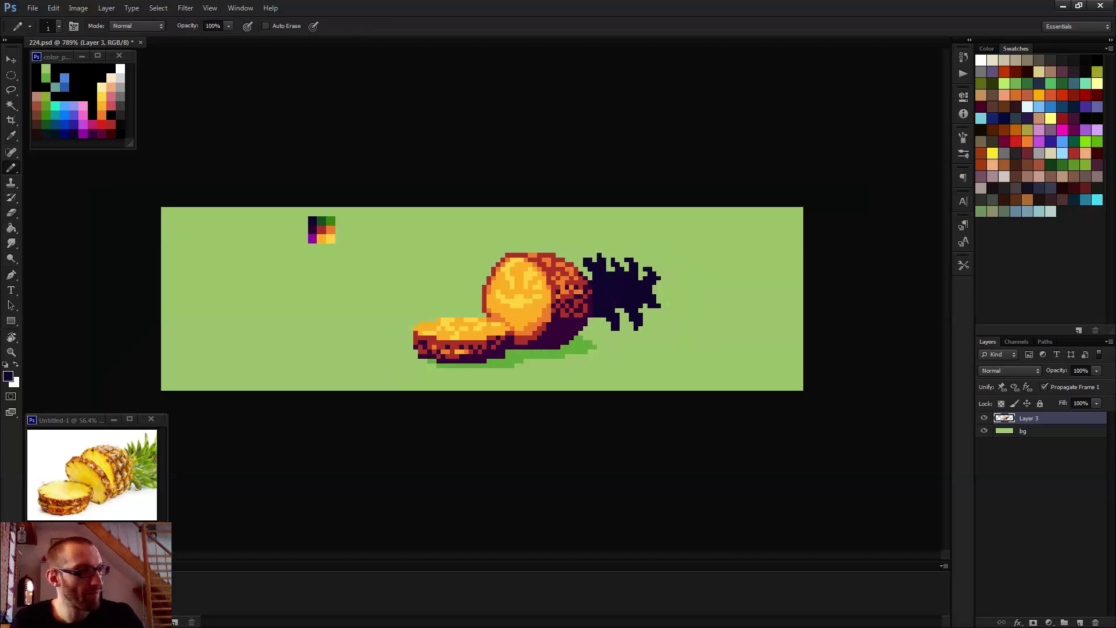
pyautogui.scroll(2, 618, 342)
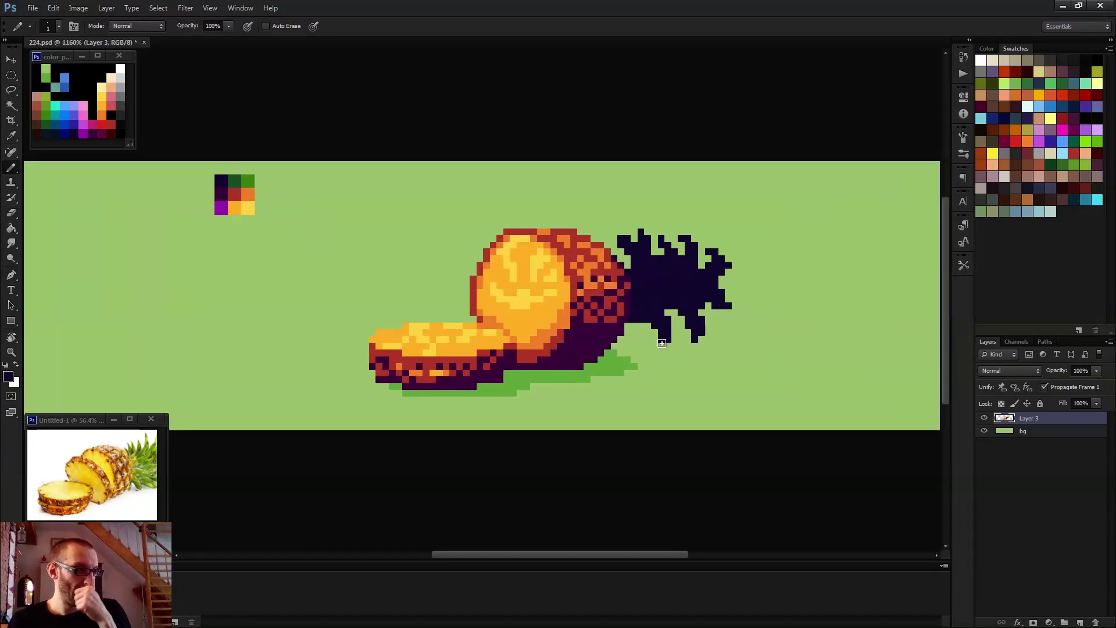
pyautogui.scroll(-2, 688, 350)
pyautogui.scroll(2, 653, 322)
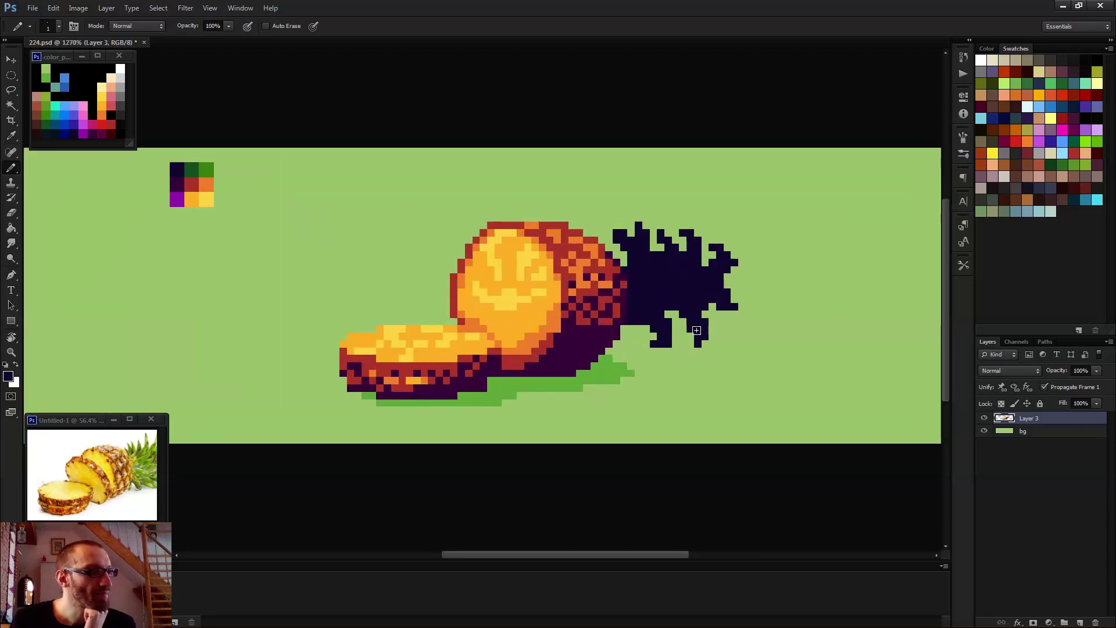
pyautogui.scroll(-3, 722, 354)
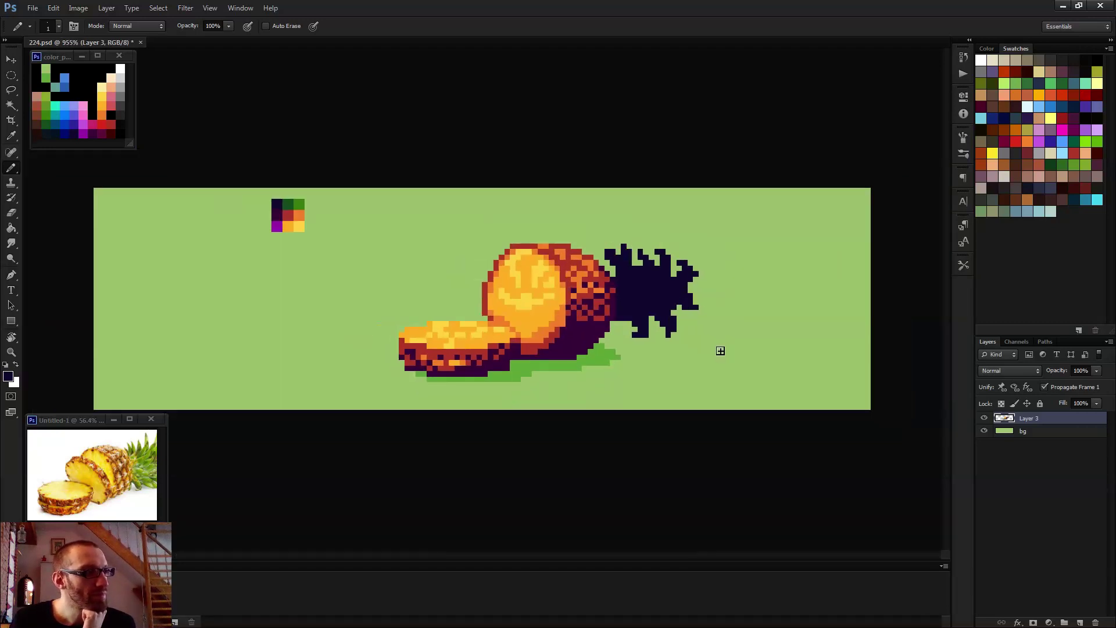
pyautogui.scroll(-1, 677, 326)
pyautogui.scroll(4, 674, 328)
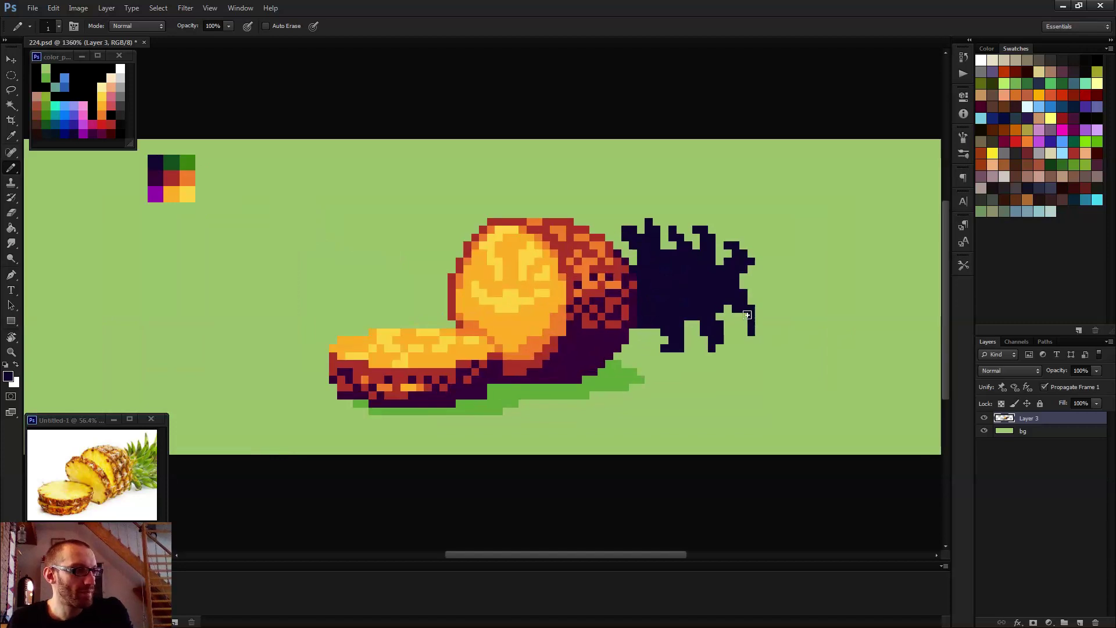
pyautogui.moveTo(750, 316); pyautogui.dragTo(755, 331)
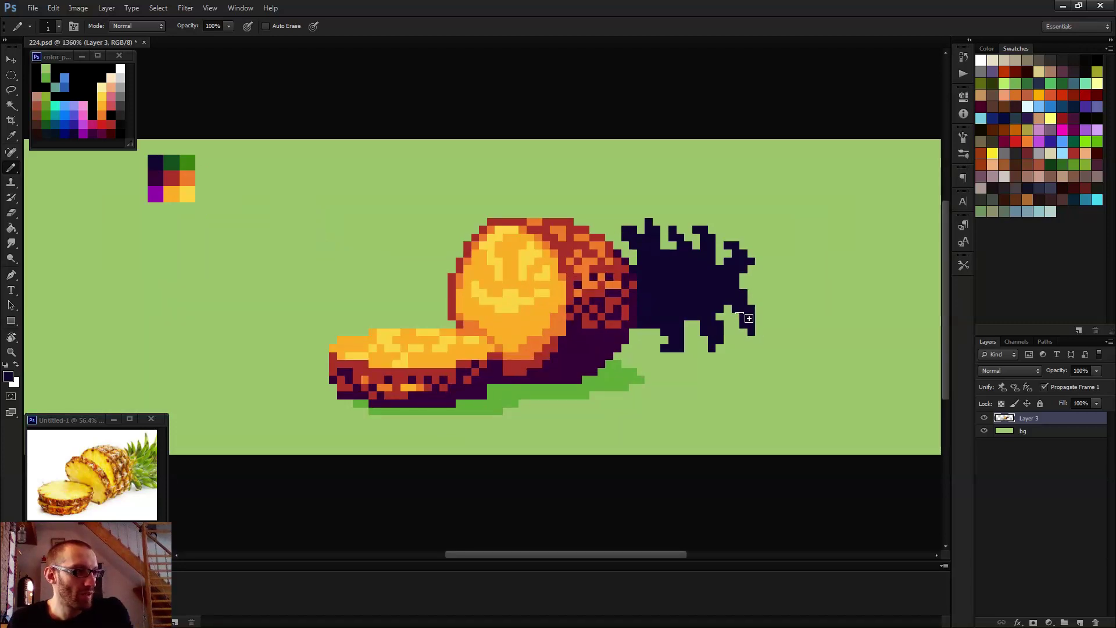
pyautogui.scroll(-3, 744, 326)
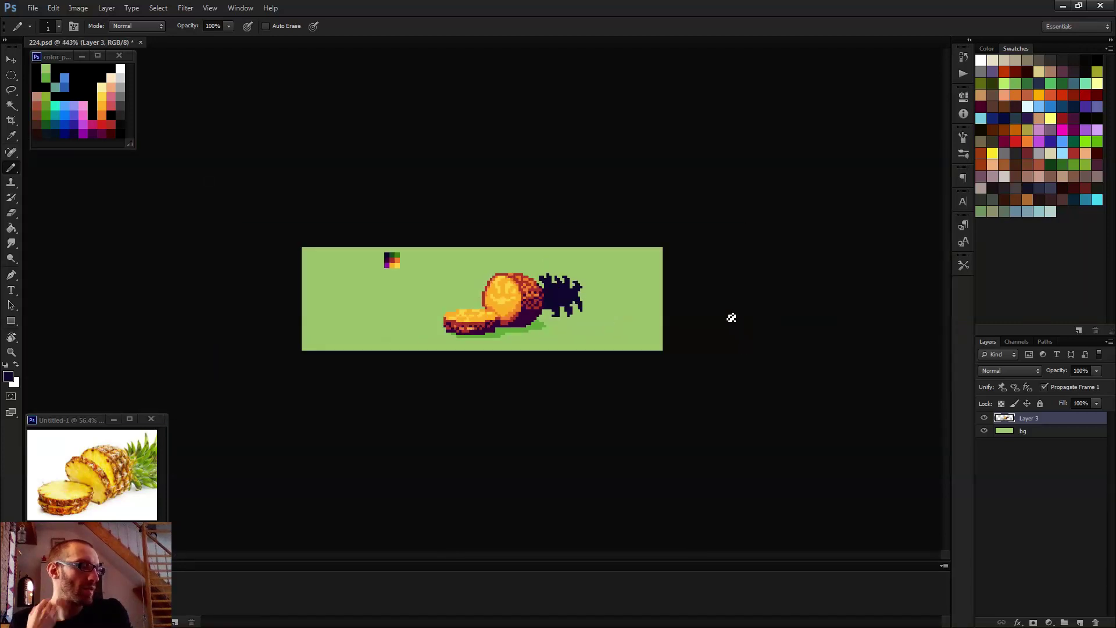
pyautogui.scroll(3, 699, 259)
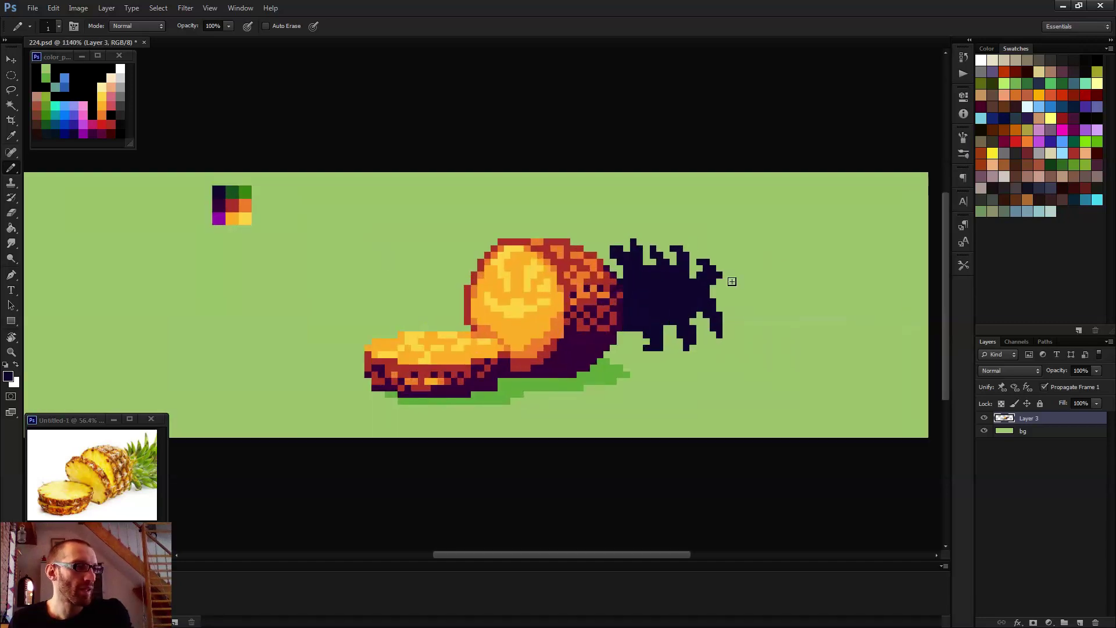
pyautogui.scroll(-3, 770, 304)
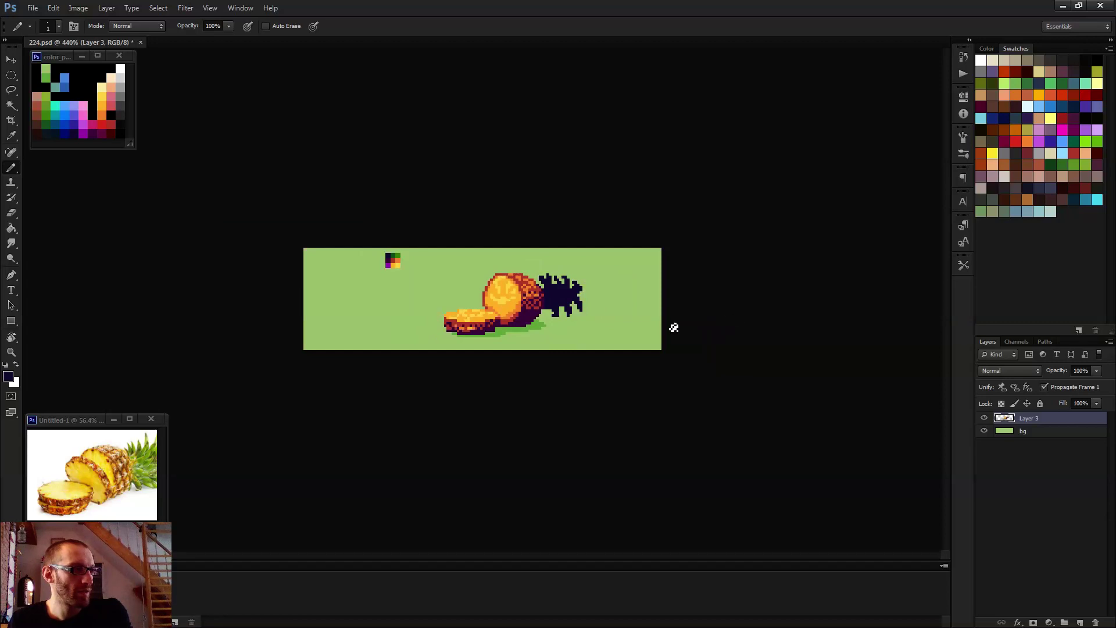
pyautogui.scroll(3, 674, 328)
pyautogui.scroll(-2, 648, 266)
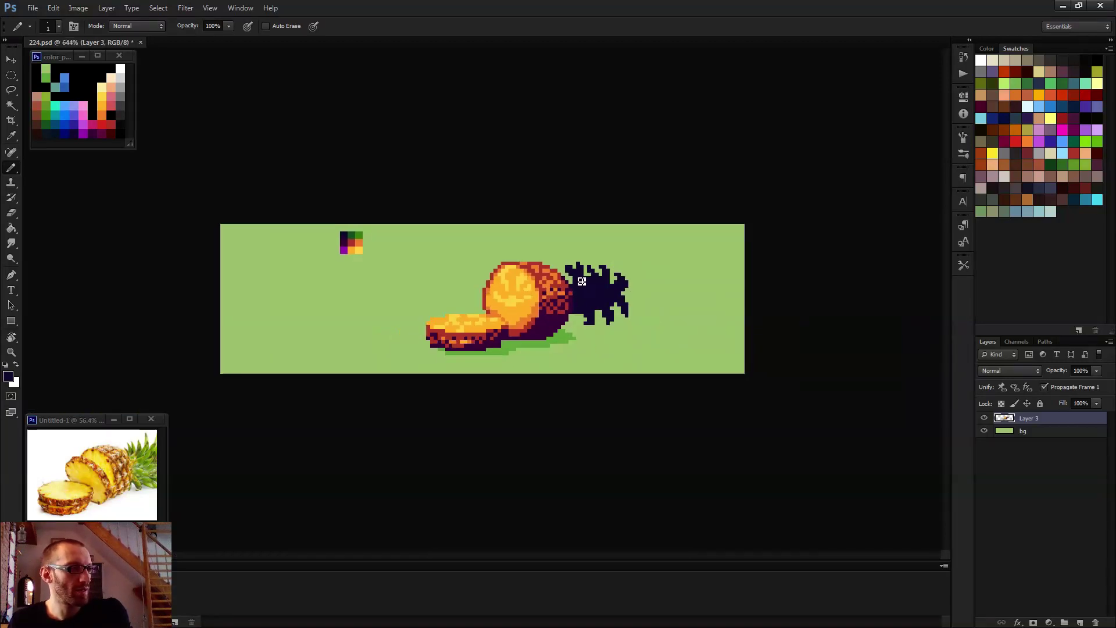
pyautogui.scroll(2, 582, 323)
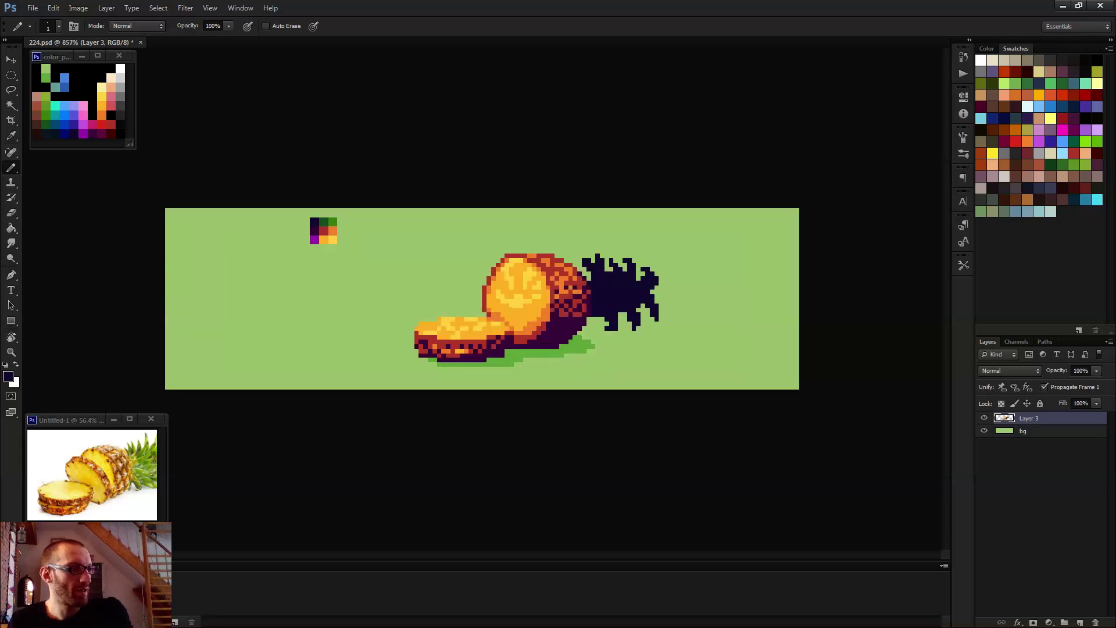
# - Erase the stray dark pixels at the crown's lower-left edge with the Eraser
pyautogui.press('e')
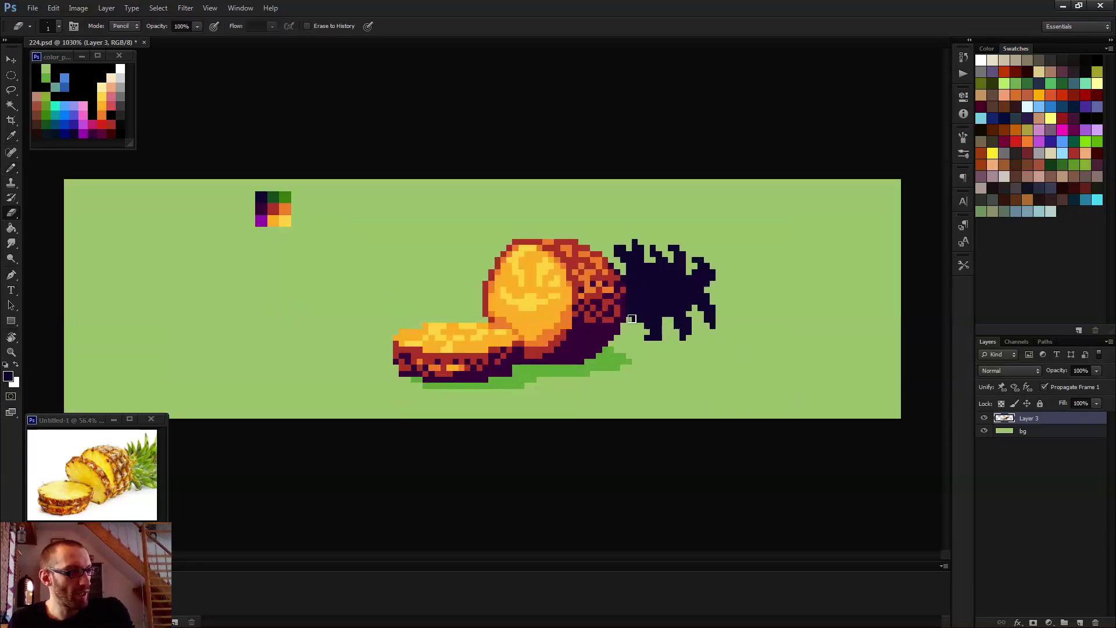
pyautogui.click(647, 329)
pyautogui.scroll(-3, 662, 329)
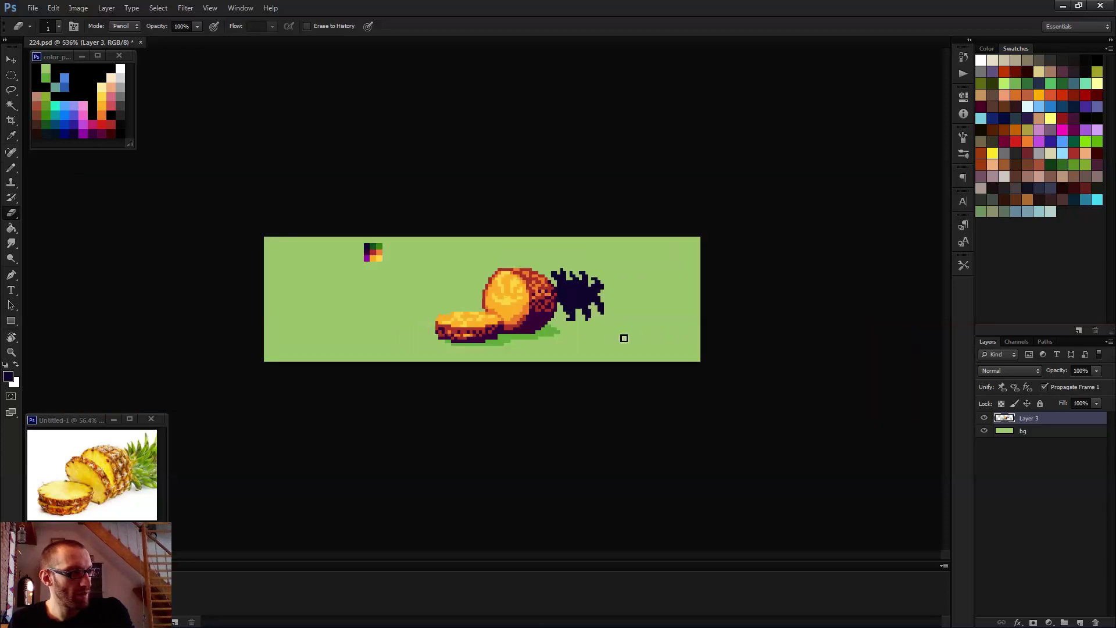
pyautogui.scroll(3, 568, 313)
pyautogui.press('b')
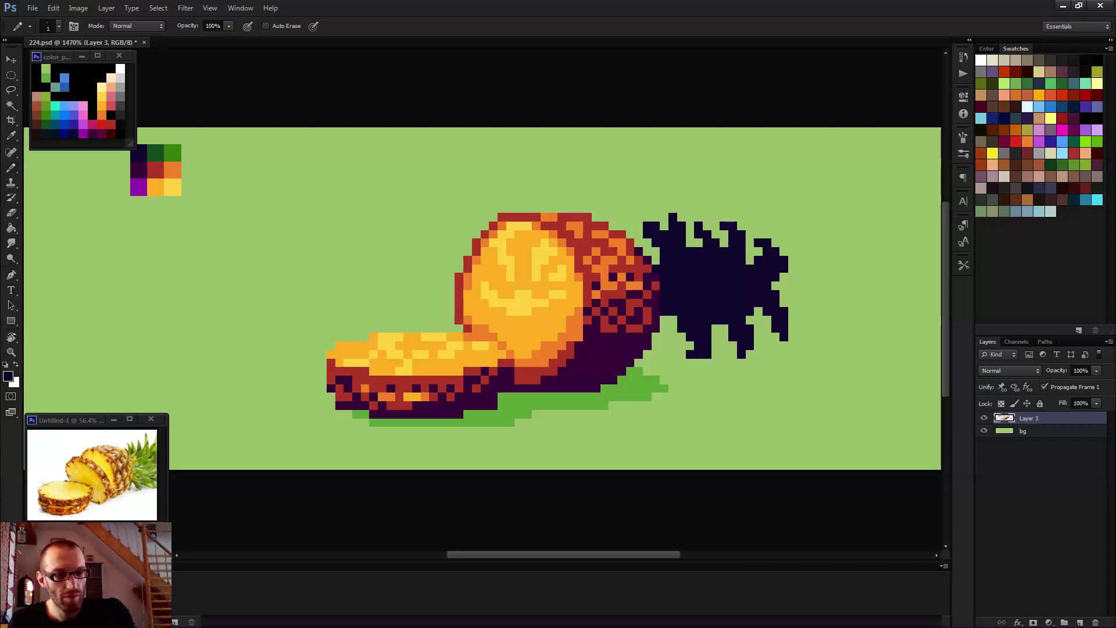
pyautogui.press('e')
pyautogui.scroll(-2, 688, 322)
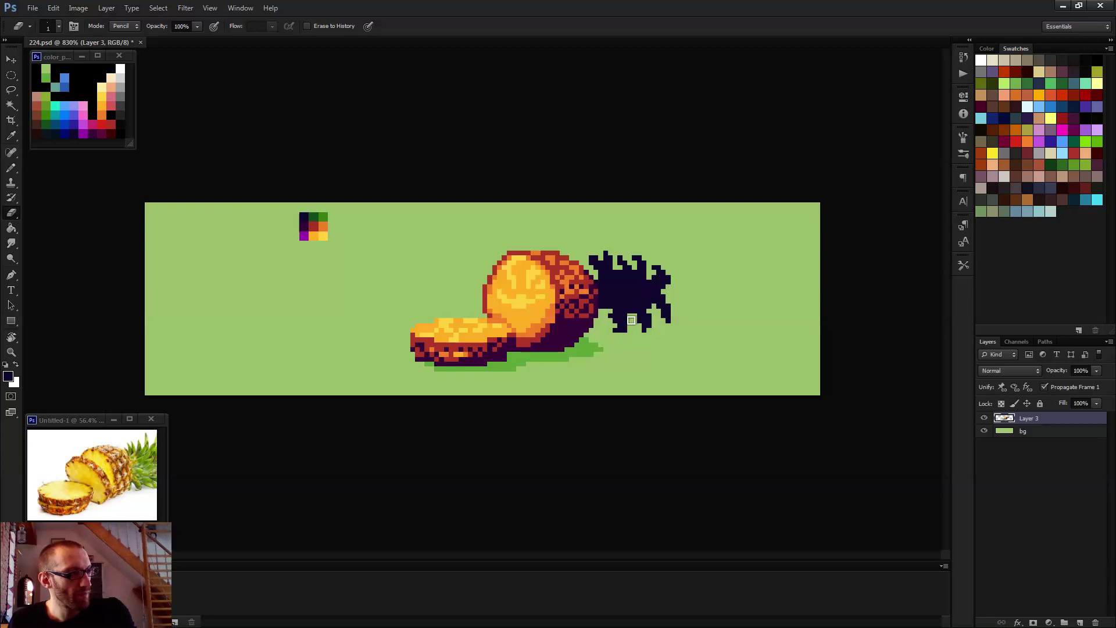
pyautogui.scroll(-3, 616, 315)
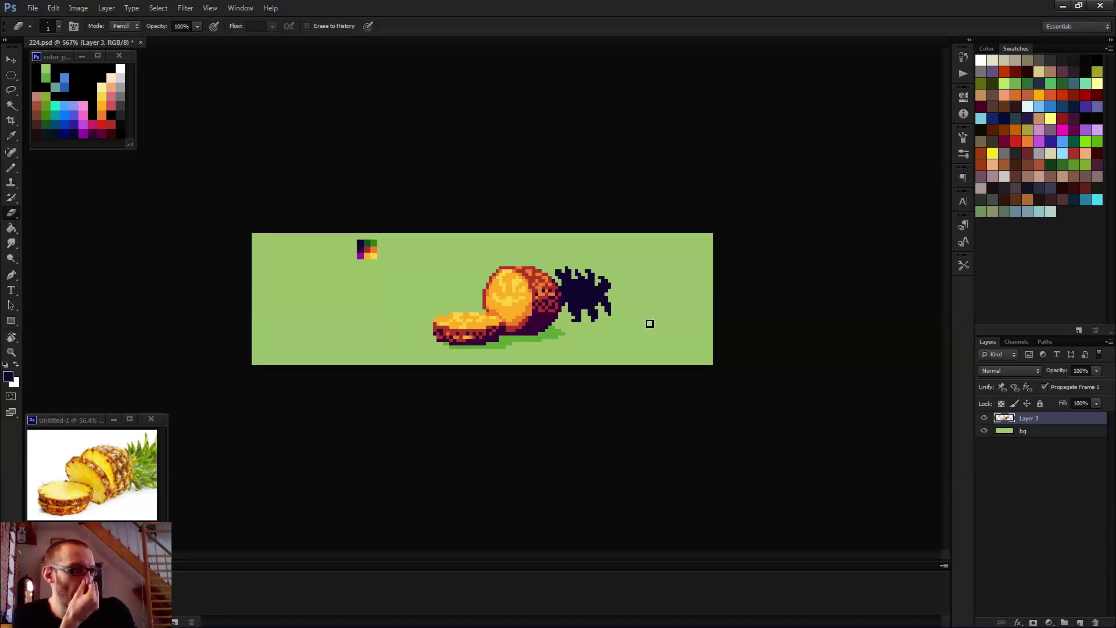
pyautogui.press('b')
pyautogui.scroll(4, 614, 292)
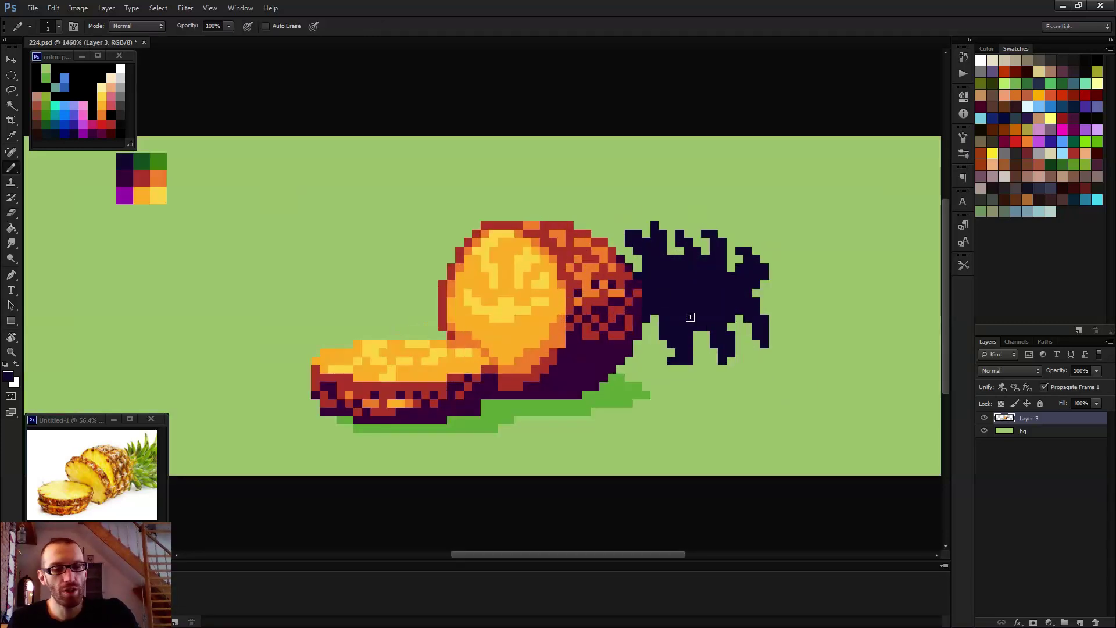
pyautogui.scroll(3, 680, 282)
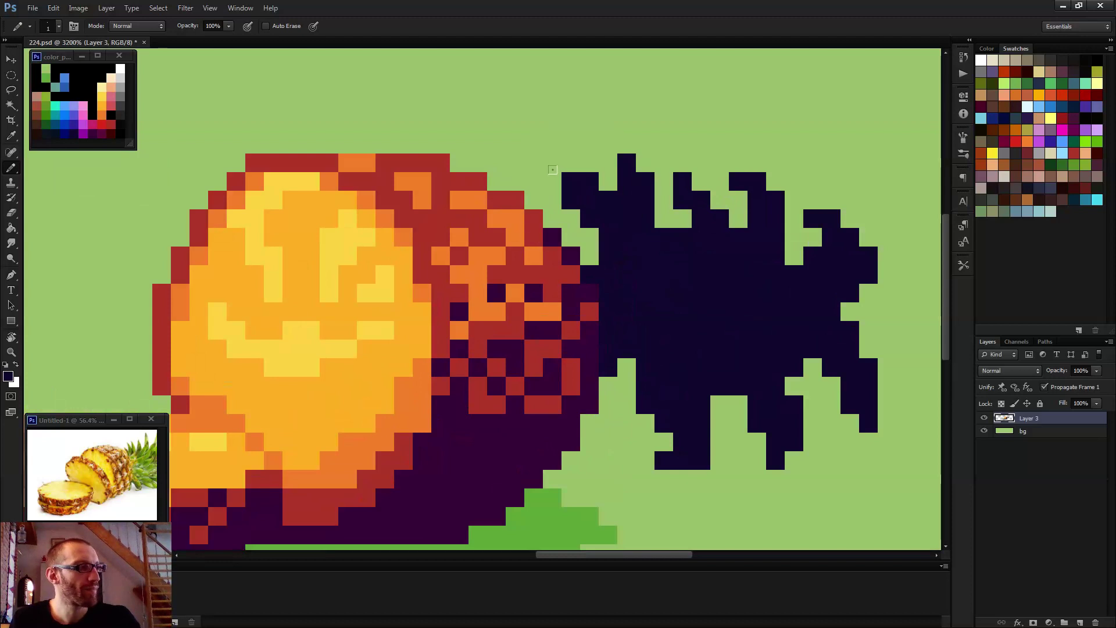
pyautogui.scroll(-3, 616, 236)
pyautogui.scroll(-2, 630, 260)
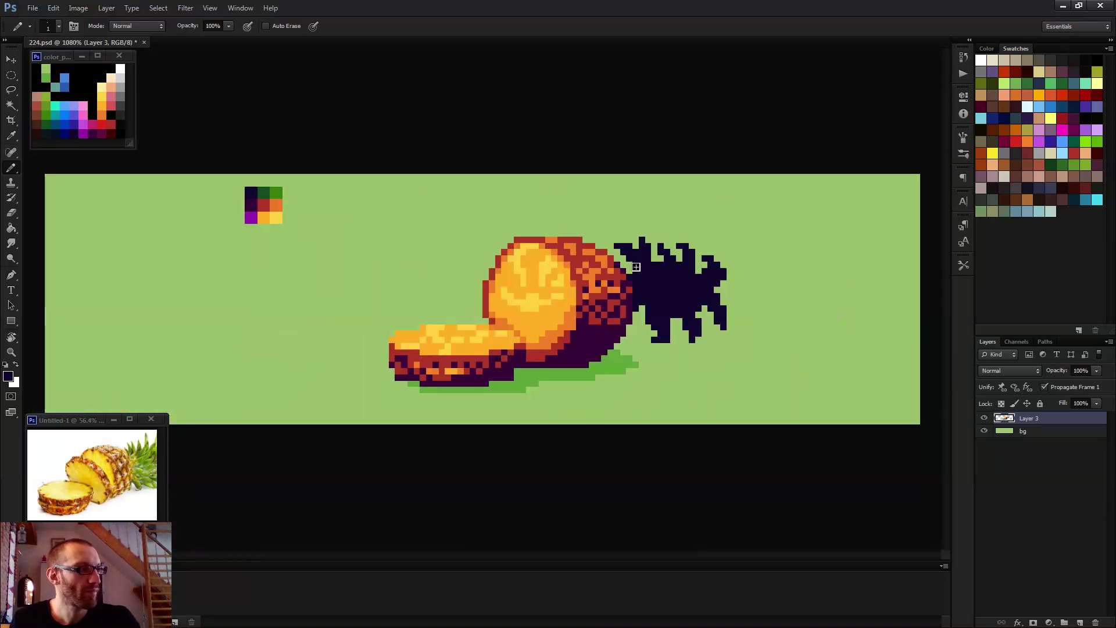
pyautogui.scroll(-2, 667, 287)
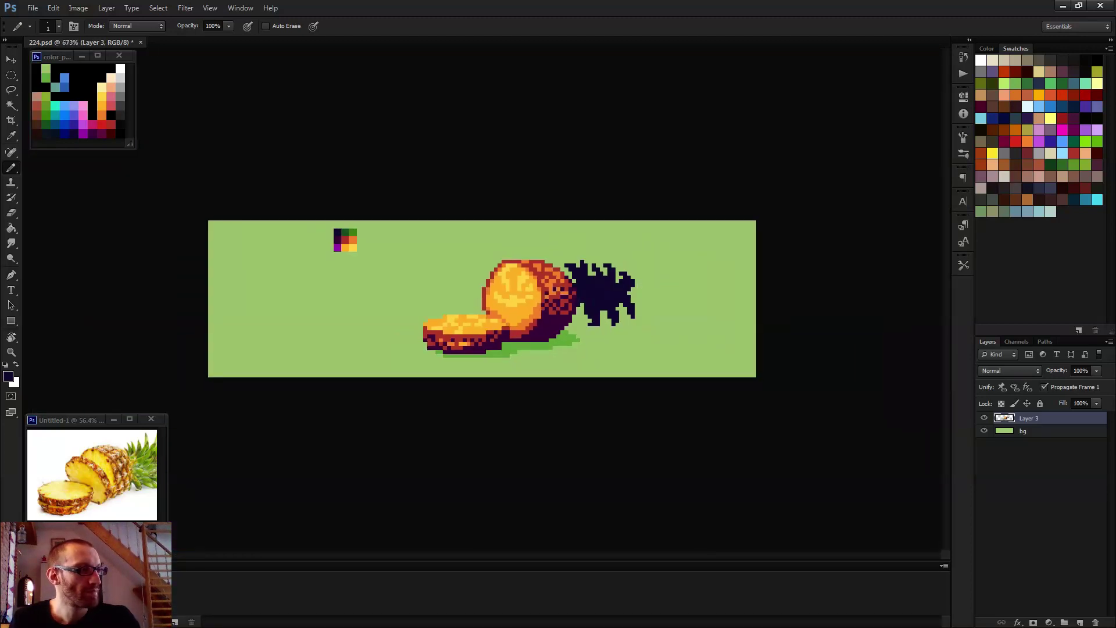
pyautogui.scroll(-2, 643, 289)
pyautogui.scroll(4, 661, 316)
pyautogui.scroll(2, 663, 314)
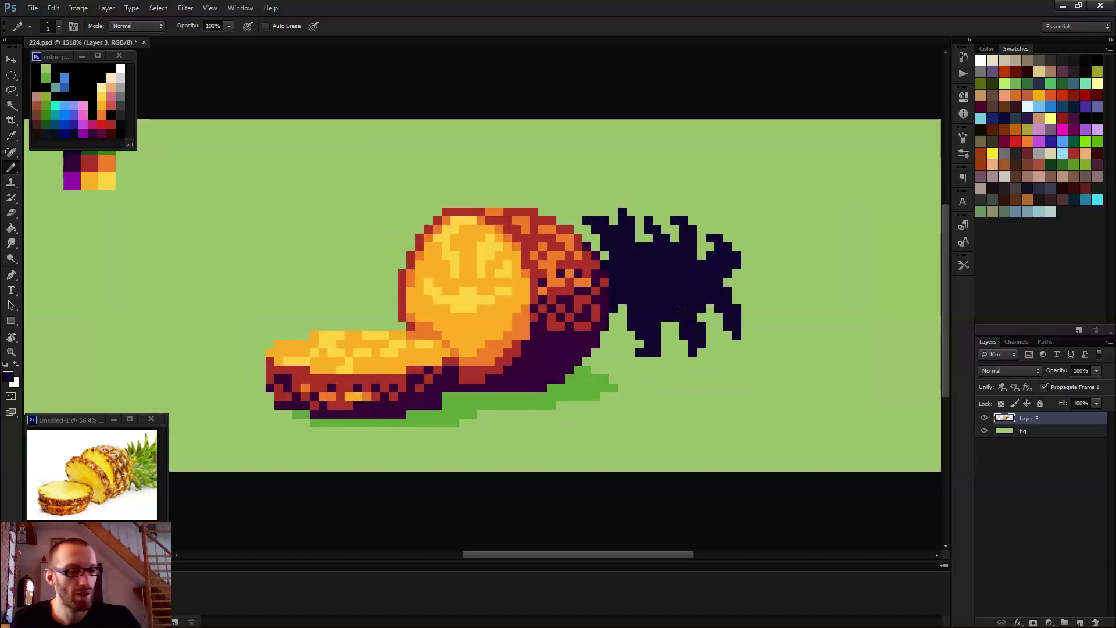
pyautogui.moveTo(266, 232); pyautogui.dragTo(557, 262)
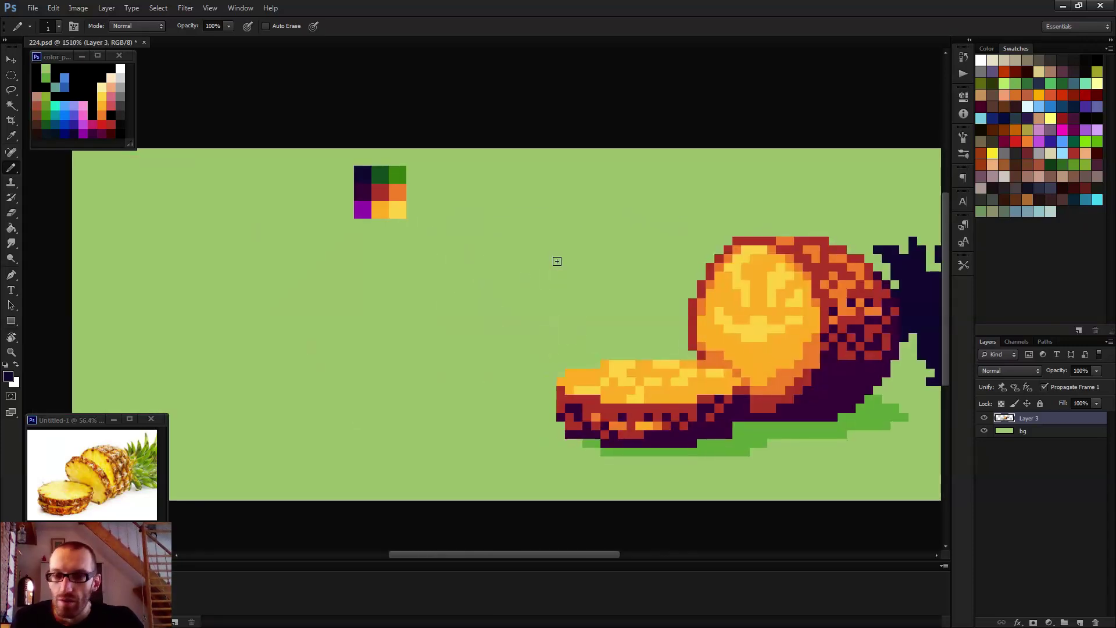
# - Pick dark green from the swatch and paint a green leaf block on the lower crown
pyautogui.keyDown('alt'); pyautogui.click(386, 172); pyautogui.keyUp('alt')
pyautogui.moveTo(826, 226); pyautogui.dragTo(503, 282)
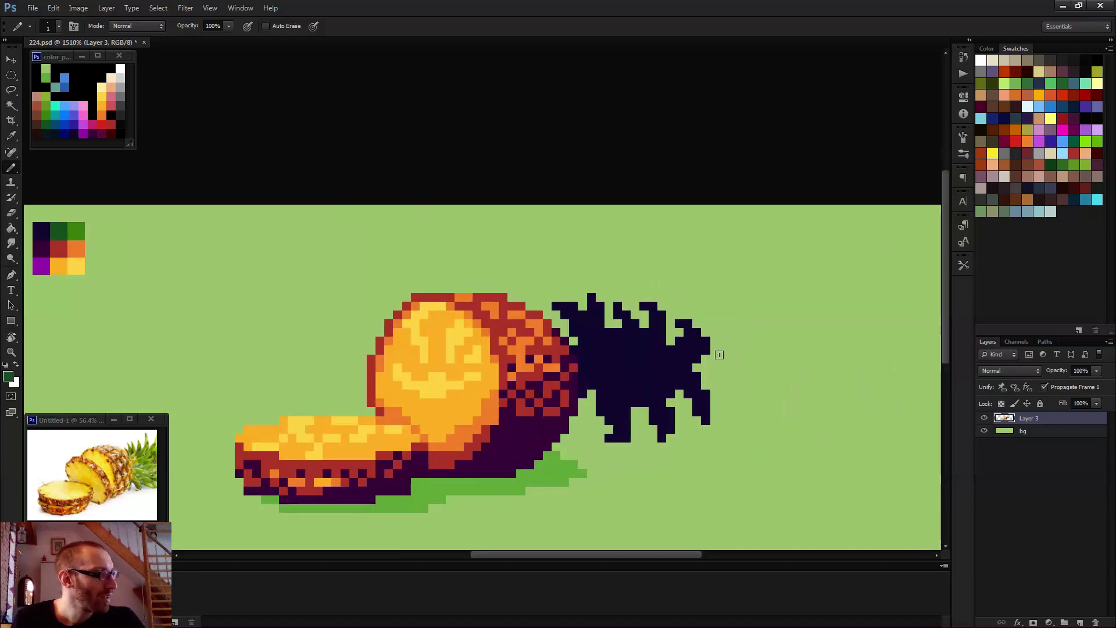
pyautogui.scroll(1, 716, 356)
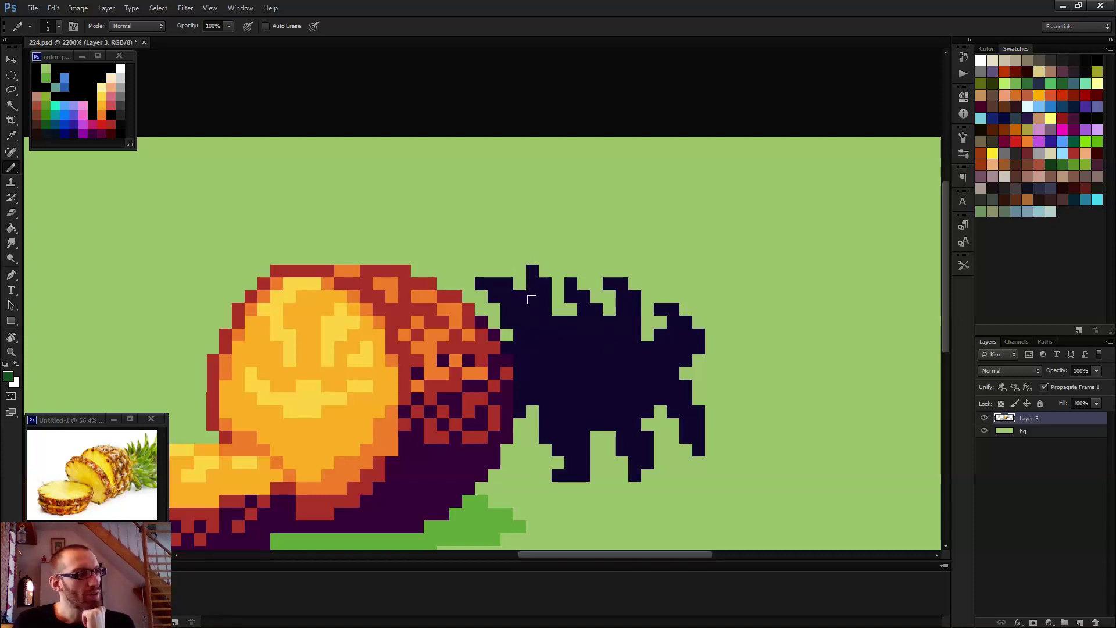
pyautogui.scroll(-5, 552, 349)
pyautogui.scroll(5, 555, 357)
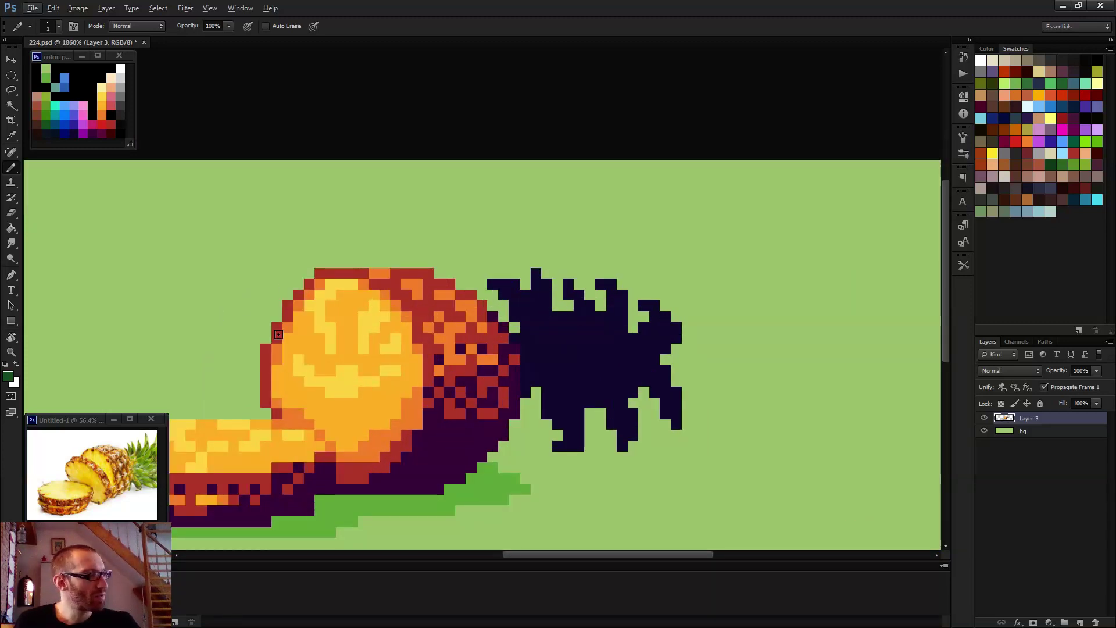
pyautogui.scroll(-3, 459, 349)
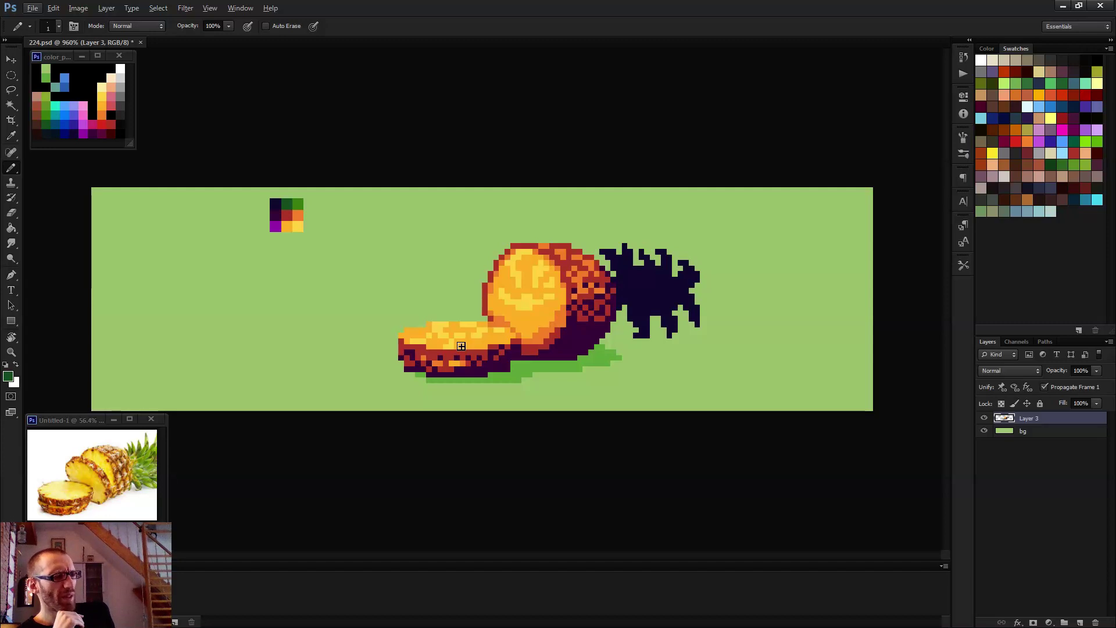
pyautogui.scroll(4, 654, 312)
pyautogui.click(667, 314)
pyautogui.moveTo(667, 314)
pyautogui.mouseDown()
pyautogui.moveTo(652, 283)
pyautogui.moveTo(651, 293)
pyautogui.moveTo(670, 274)
pyautogui.moveTo(677, 297)
pyautogui.mouseUp()
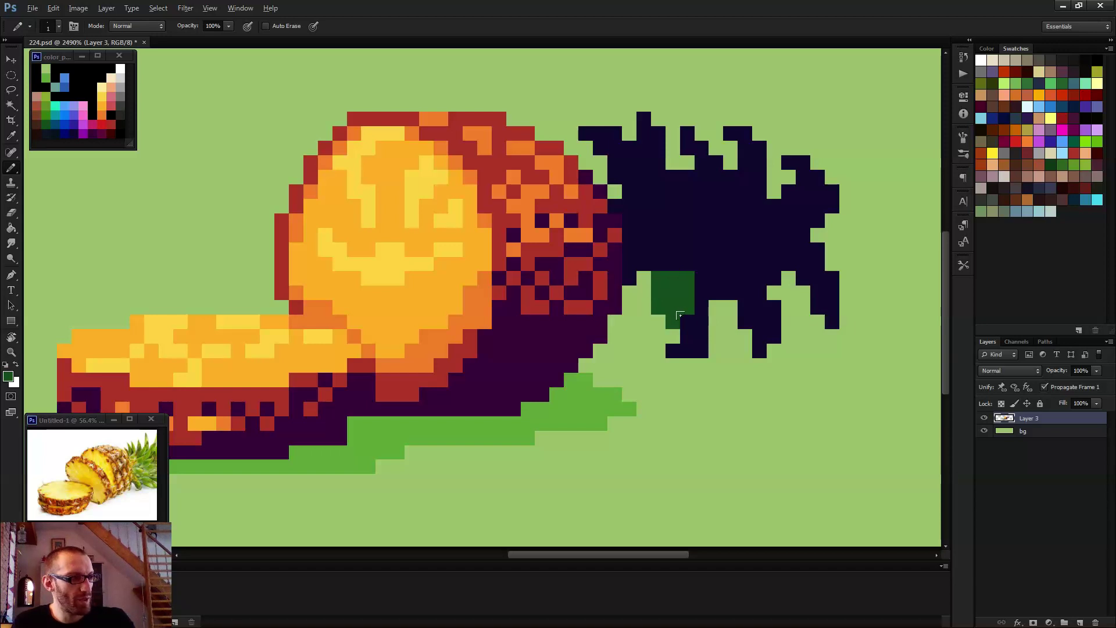
pyautogui.click(687, 321)
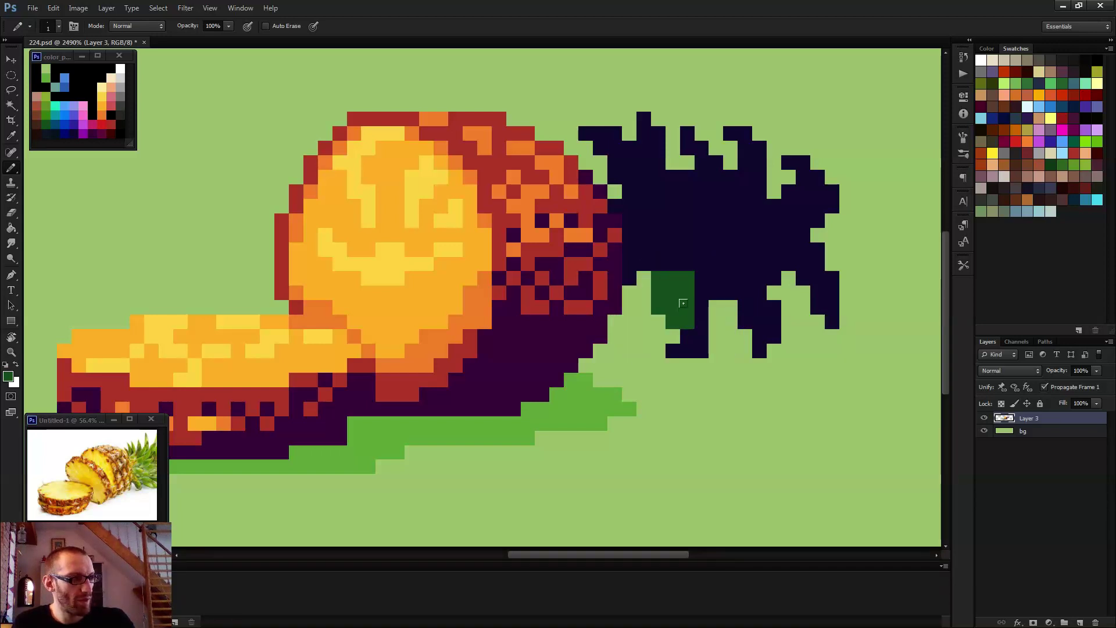
pyautogui.keyDown('alt'); pyautogui.click(702, 336); pyautogui.keyUp('alt')
pyautogui.moveTo(674, 323); pyautogui.dragTo(653, 300)
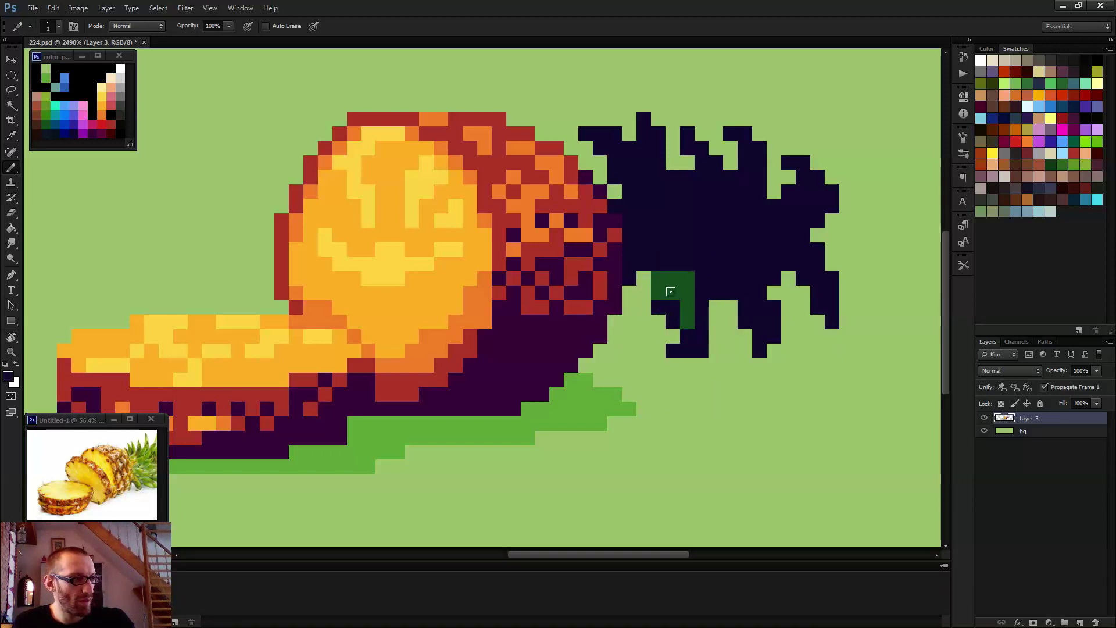
pyautogui.click(657, 292)
# - Widen the dark green leaf upward with additional rows of green pixels
pyautogui.keyDown('alt'); pyautogui.click(685, 292); pyautogui.keyUp('alt')
pyautogui.moveTo(673, 263)
pyautogui.mouseDown()
pyautogui.moveTo(650, 236)
pyautogui.moveTo(679, 264)
pyautogui.moveTo(636, 235)
pyautogui.moveTo(674, 235)
pyautogui.mouseUp()
pyautogui.click(673, 250)
pyautogui.click(658, 250)
pyautogui.click(643, 250)
pyautogui.scroll(-5, 716, 286)
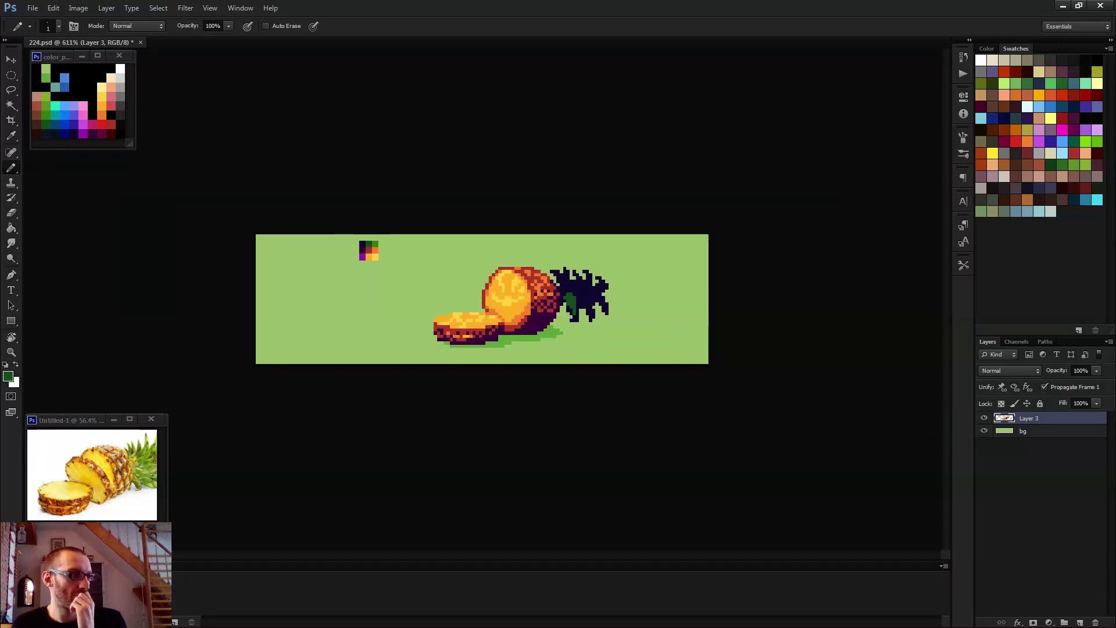
pyautogui.scroll(4, 653, 301)
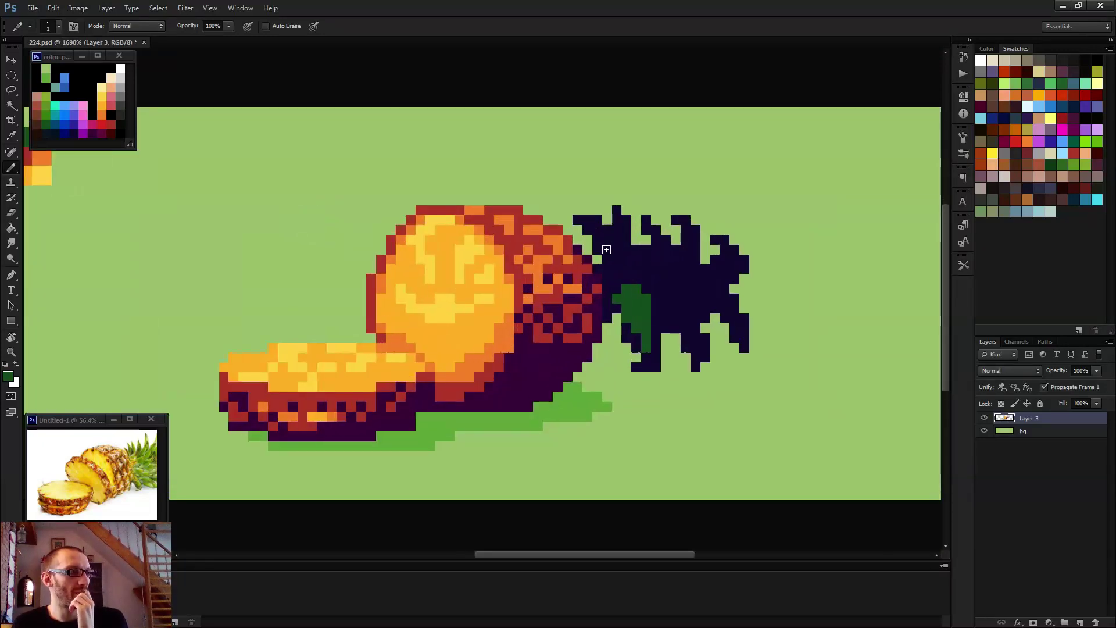
pyautogui.scroll(2, 627, 251)
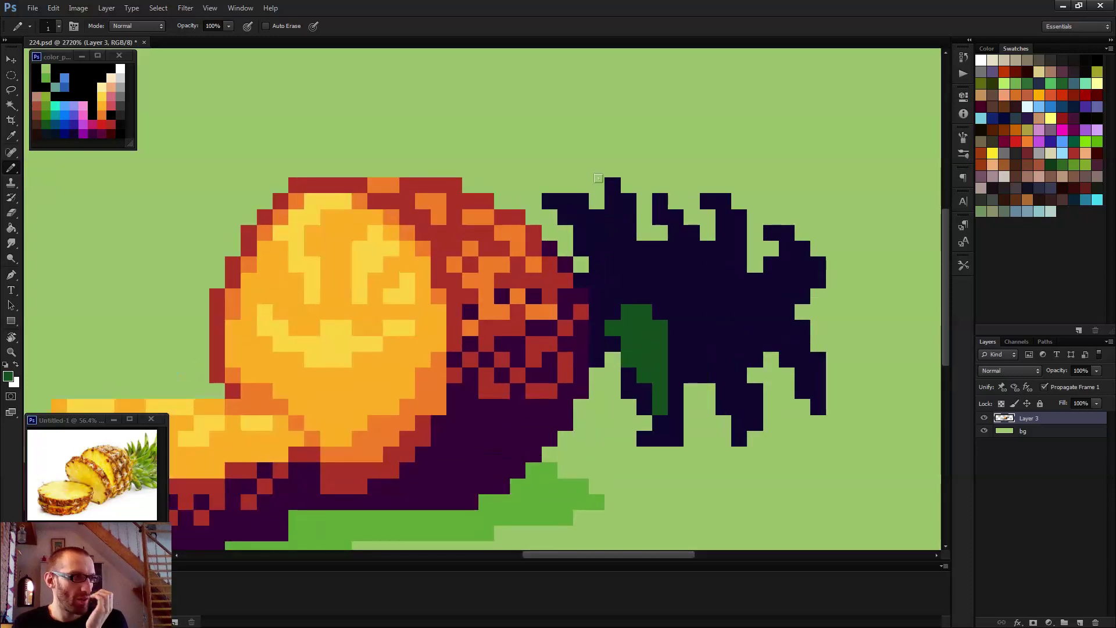
# - Paint green over the crown's top-left spike and touch up nearby leaf pixels
pyautogui.moveTo(581, 207)
pyautogui.mouseDown()
pyautogui.moveTo(613, 233)
pyautogui.moveTo(608, 250)
pyautogui.moveTo(555, 190)
pyautogui.mouseUp()
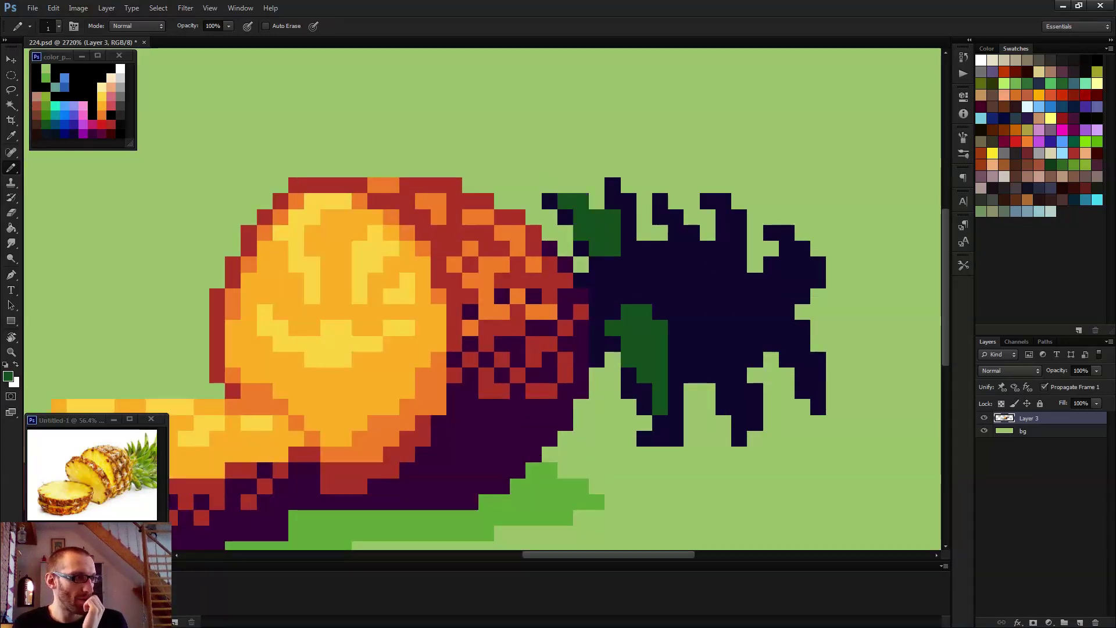
pyautogui.click(549, 201)
pyautogui.keyDown('alt'); pyautogui.click(582, 248); pyautogui.keyUp('alt')
pyautogui.click(581, 233)
pyautogui.click(595, 250)
pyautogui.keyDown('alt'); pyautogui.click(619, 241); pyautogui.keyUp('alt')
pyautogui.click(613, 263)
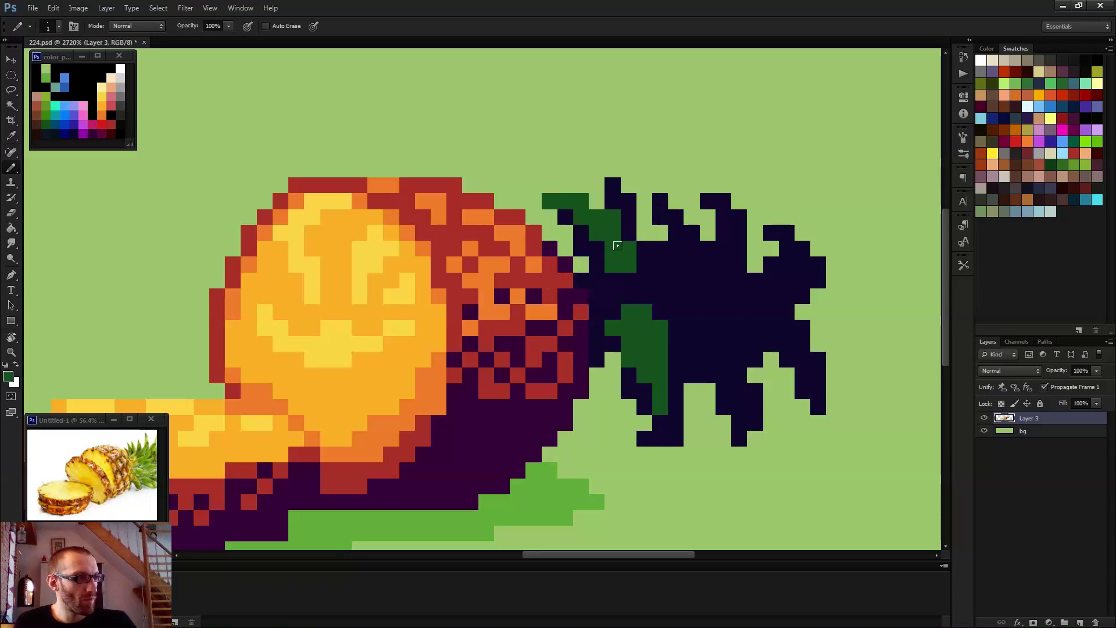
pyautogui.scroll(-3, 634, 255)
pyautogui.scroll(-4, 657, 291)
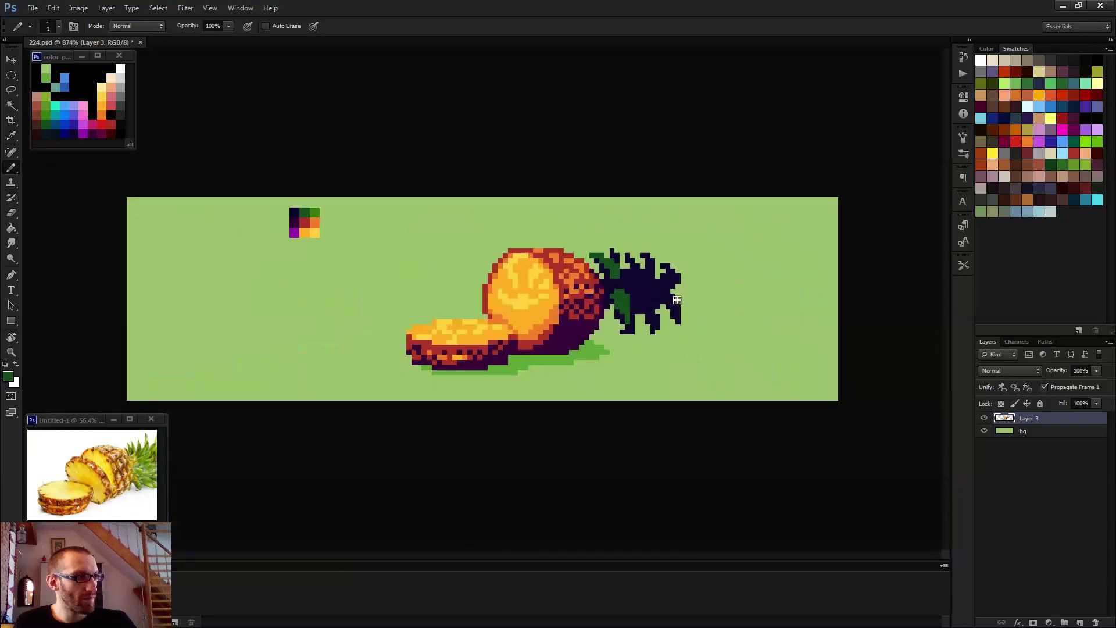
# - Paint a diagonal dark green leaf down from the top of the crown
pyautogui.scroll(4, 526, 296)
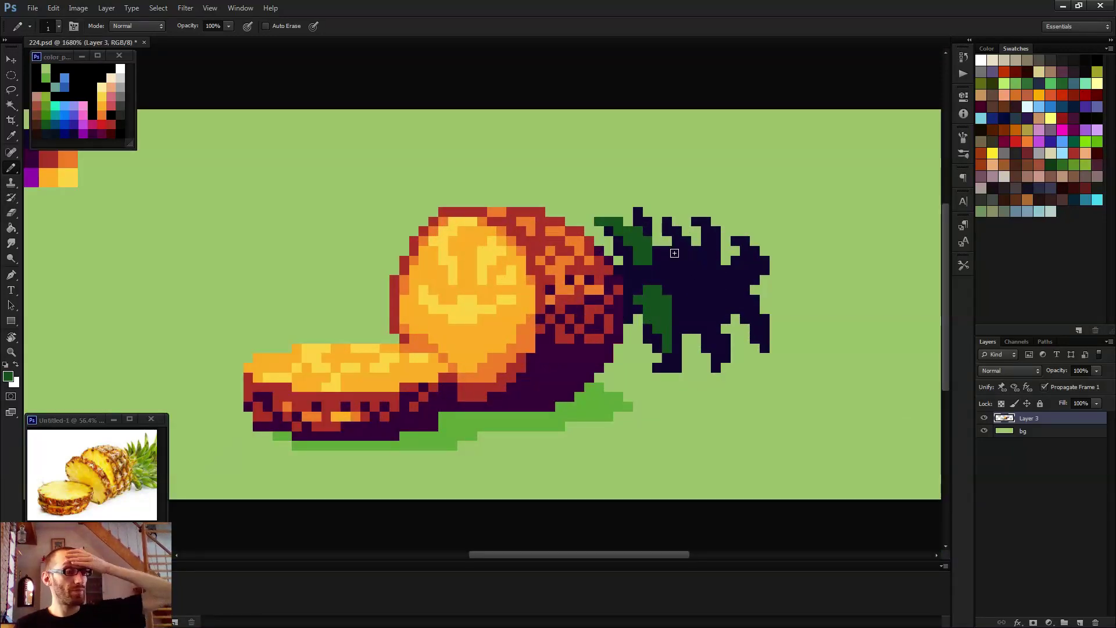
pyautogui.moveTo(664, 221)
pyautogui.mouseDown()
pyautogui.moveTo(685, 243)
pyautogui.moveTo(676, 280)
pyautogui.moveTo(692, 271)
pyautogui.mouseUp()
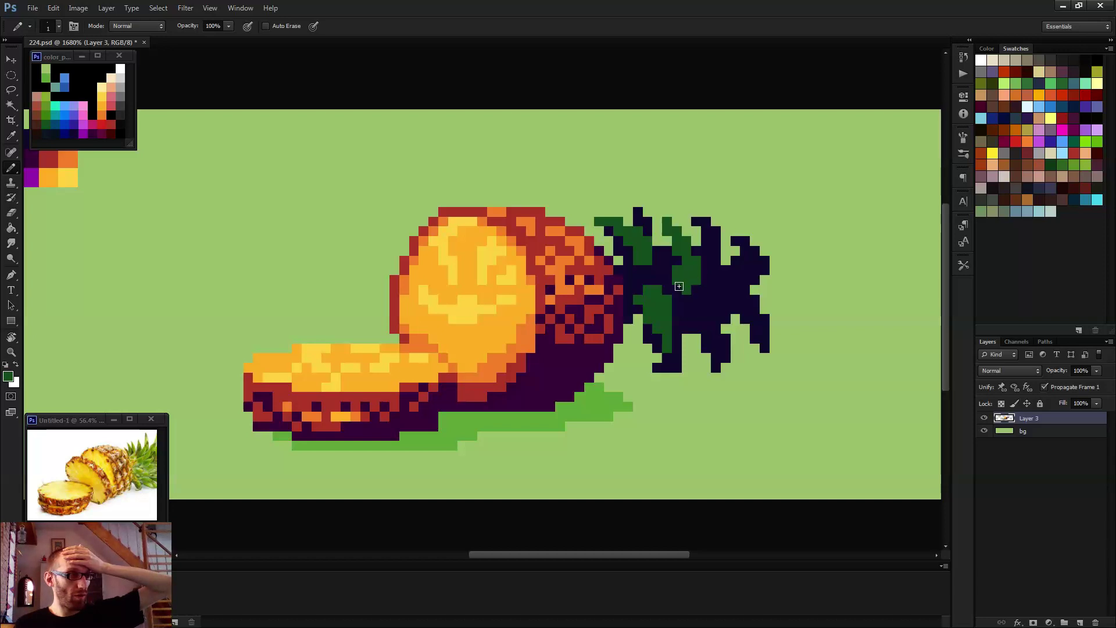
pyautogui.scroll(-2, 712, 302)
pyautogui.scroll(-1, 662, 307)
pyautogui.scroll(2, 685, 269)
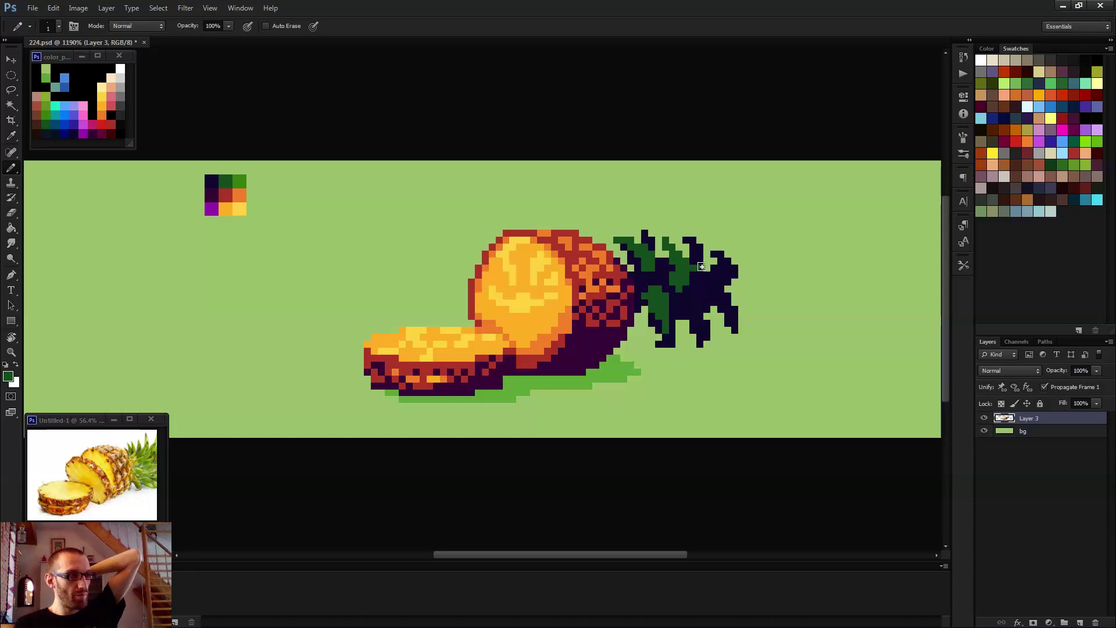
# - Add a short vertical dark green leaf stroke in the middle of the crown
pyautogui.moveTo(699, 252)
pyautogui.mouseDown()
pyautogui.moveTo(708, 299)
pyautogui.moveTo(686, 305)
pyautogui.mouseUp()
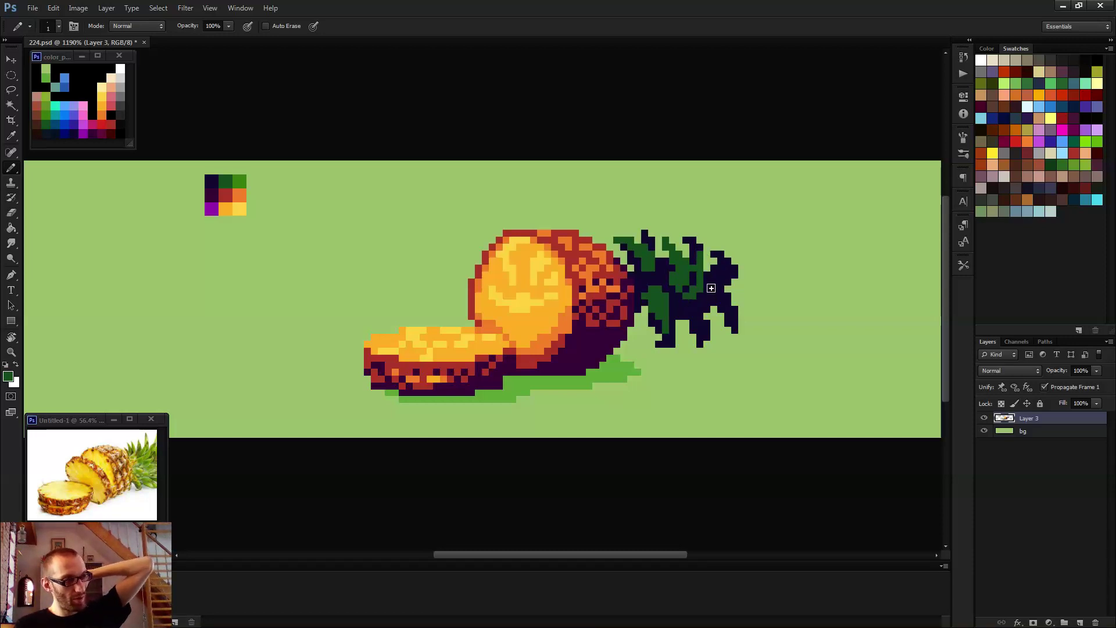
pyautogui.scroll(-4, 712, 288)
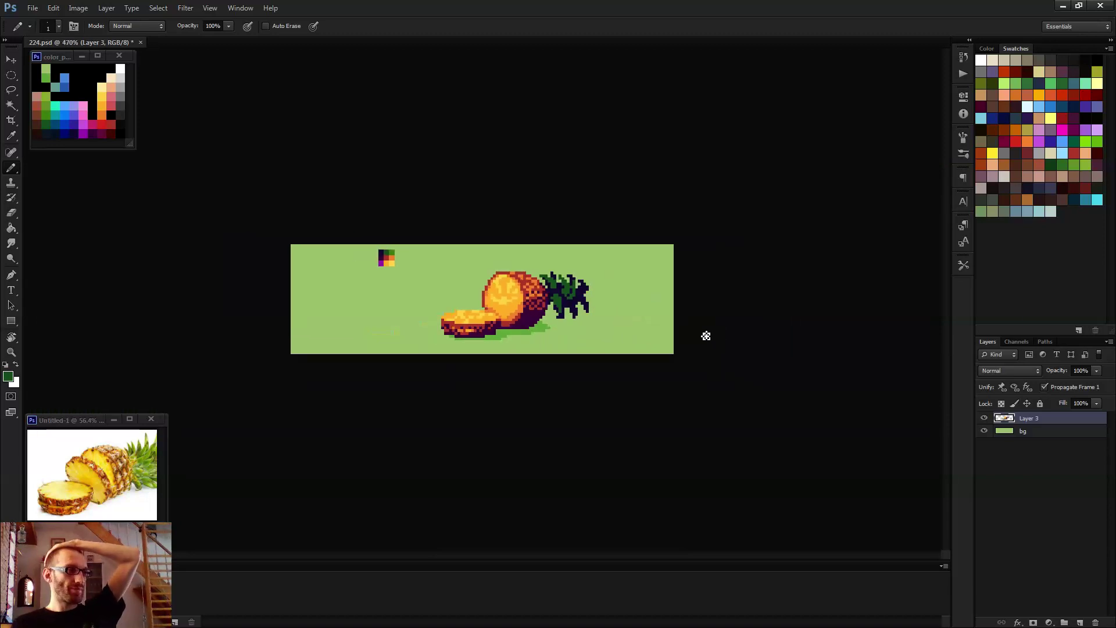
pyautogui.scroll(6, 705, 336)
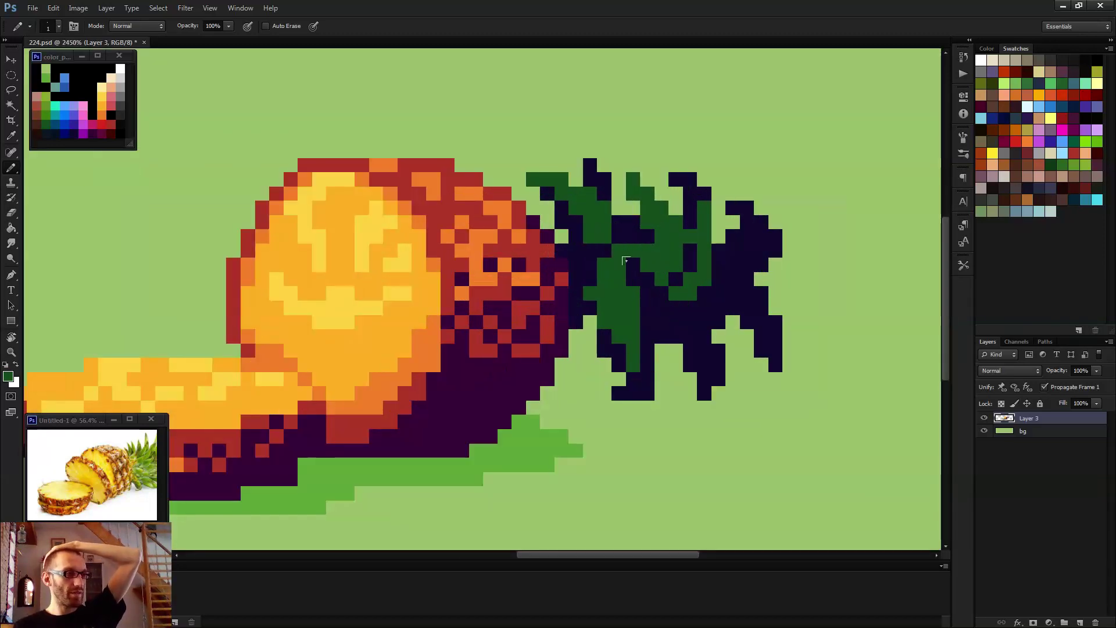
pyautogui.scroll(-5, 663, 308)
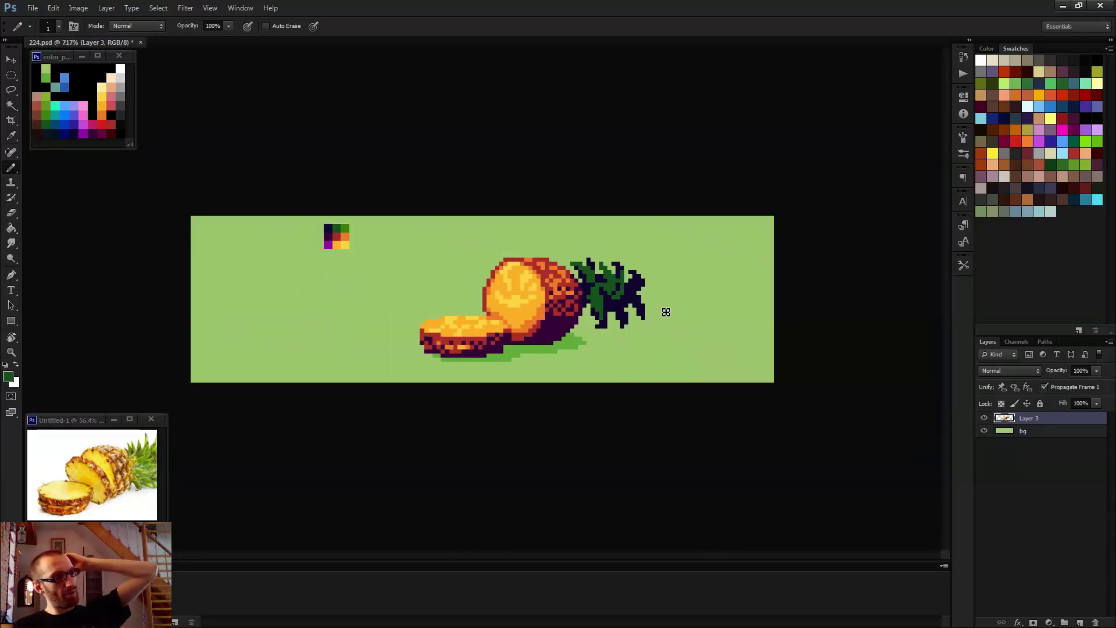
pyautogui.scroll(2, 667, 313)
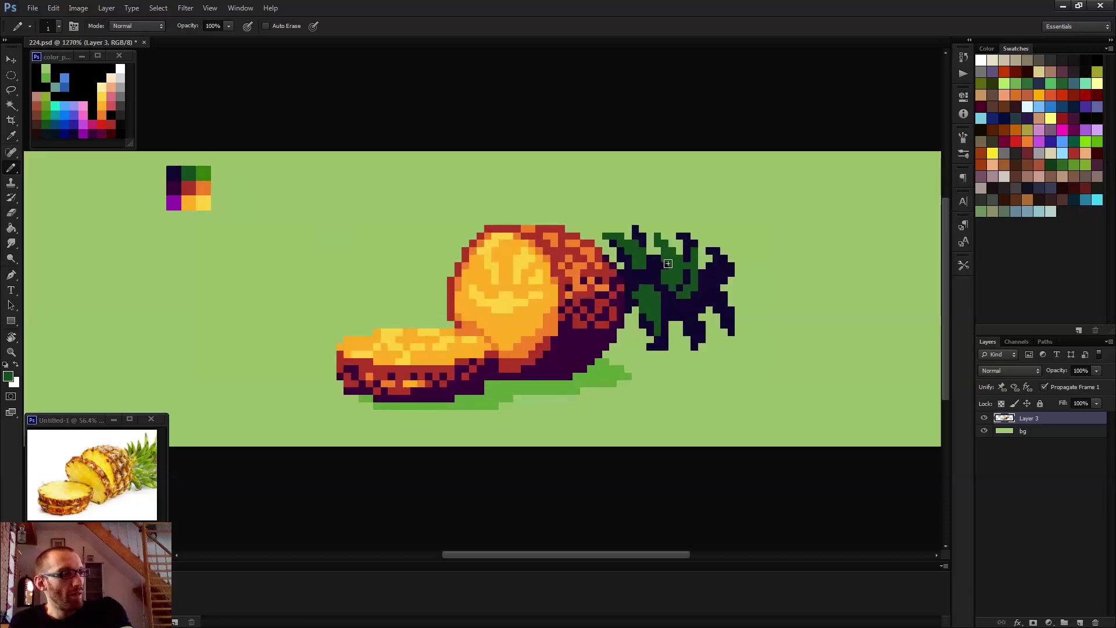
pyautogui.scroll(1, 663, 279)
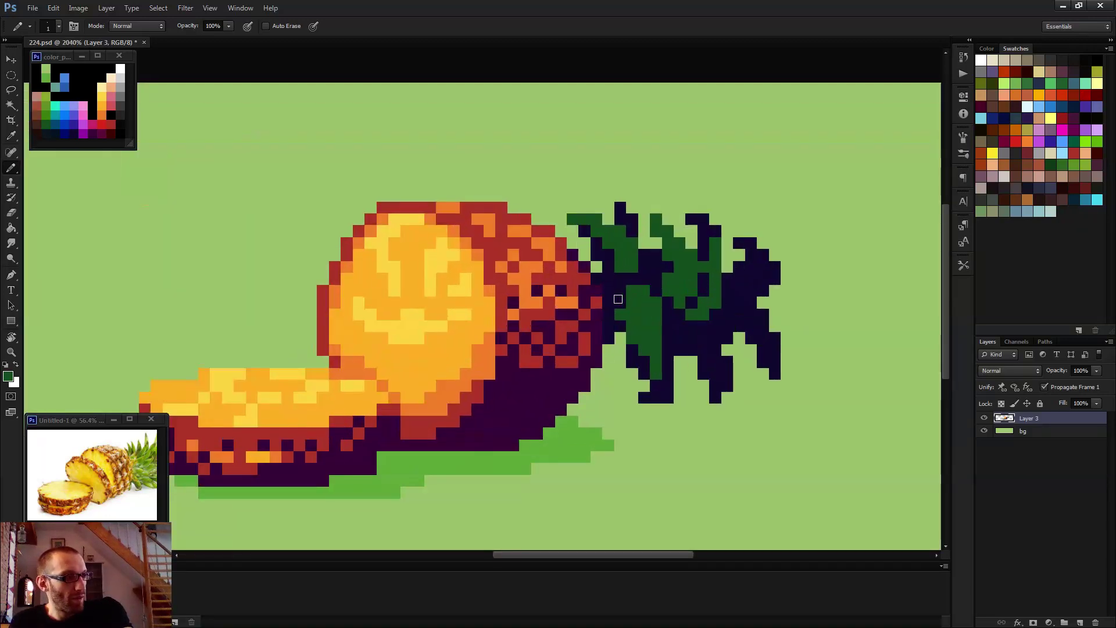
pyautogui.scroll(-2, 640, 291)
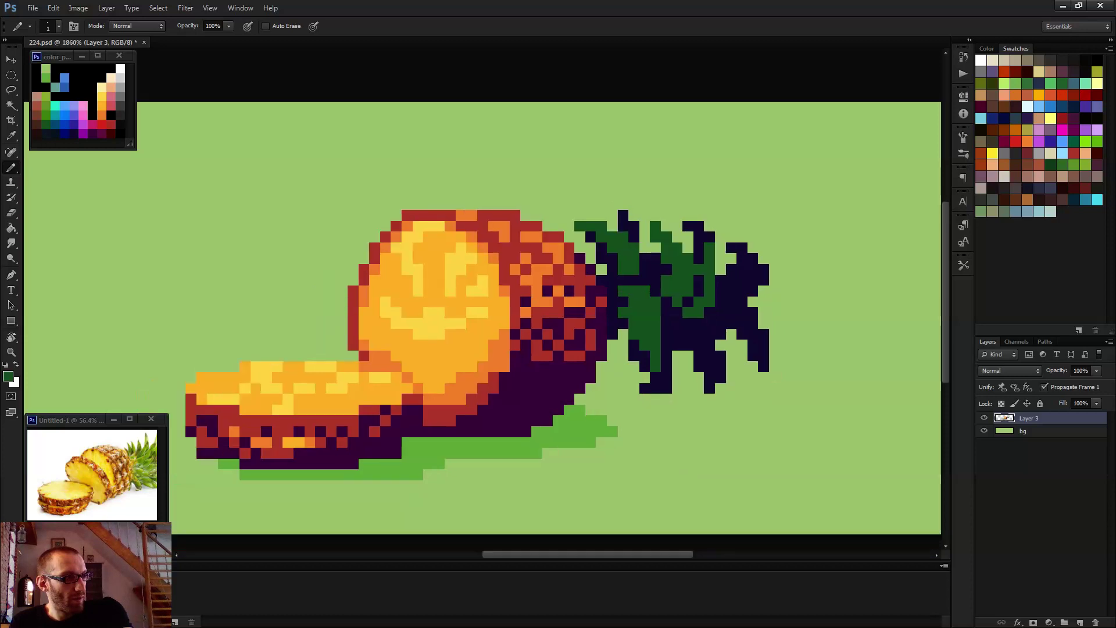
pyautogui.scroll(-1, 665, 311)
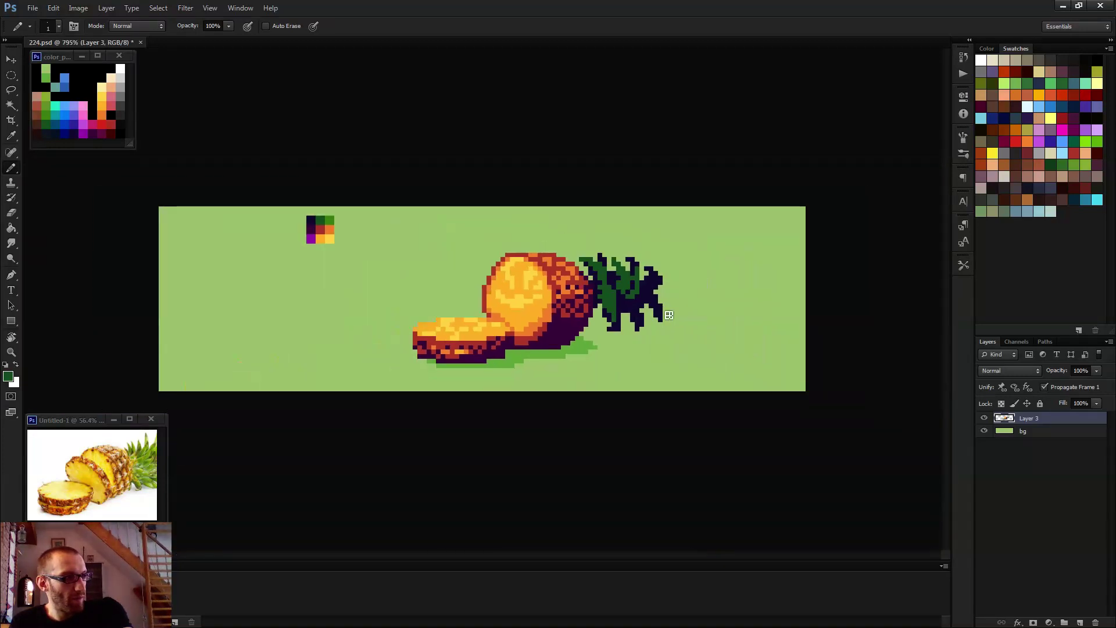
pyautogui.scroll(2, 665, 314)
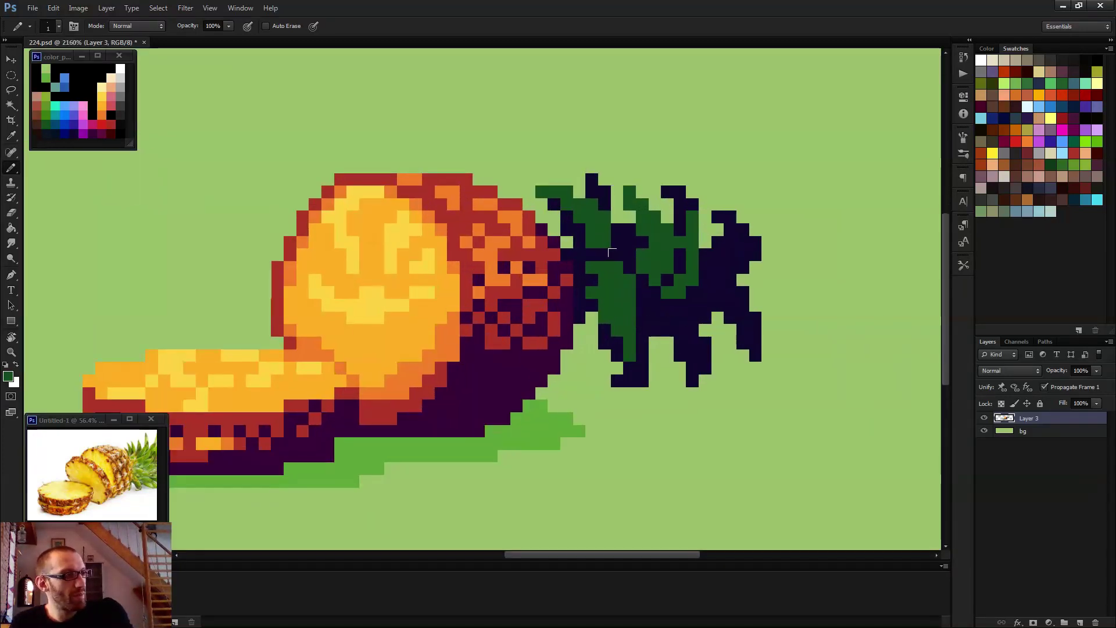
pyautogui.scroll(1, 672, 272)
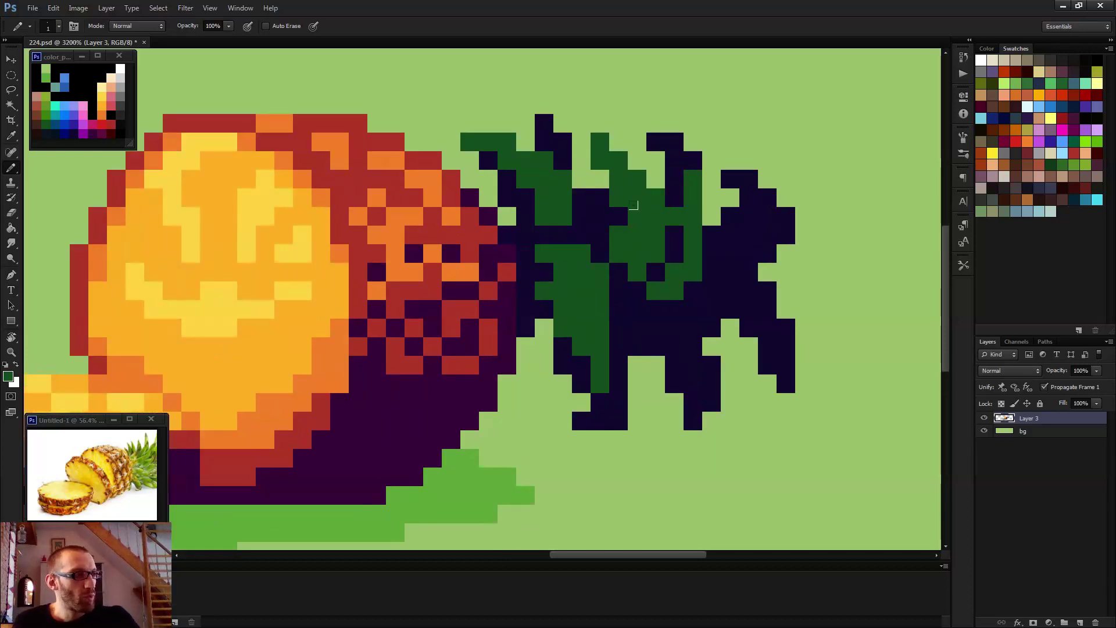
pyautogui.scroll(-2, 704, 233)
pyautogui.scroll(2, 708, 237)
pyautogui.scroll(-2, 717, 246)
pyautogui.scroll(2, 713, 238)
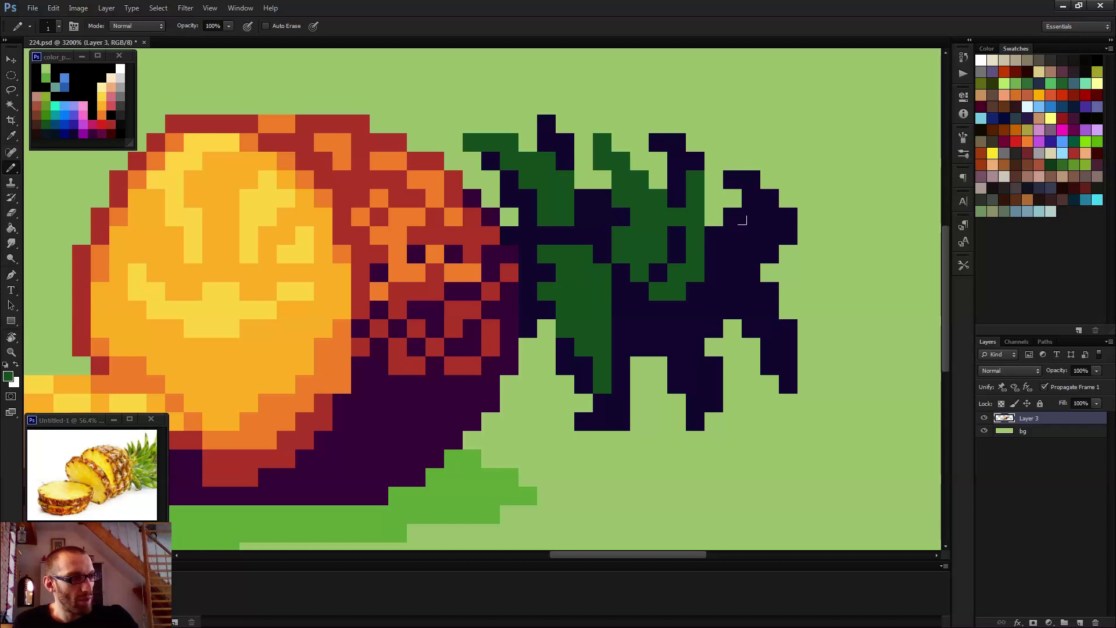
pyautogui.scroll(-3, 708, 232)
pyautogui.scroll(1, 744, 209)
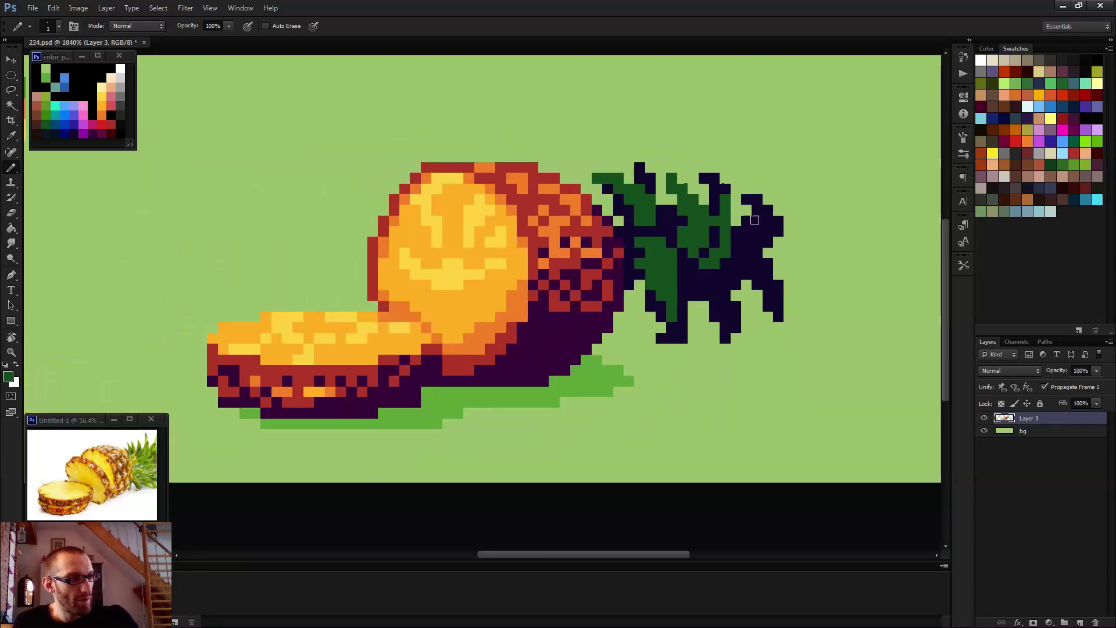
pyautogui.moveTo(745, 231)
pyautogui.mouseDown()
pyautogui.moveTo(767, 209)
pyautogui.moveTo(757, 222)
pyautogui.moveTo(782, 224)
pyautogui.moveTo(744, 257)
pyautogui.mouseUp()
pyautogui.click(754, 252)
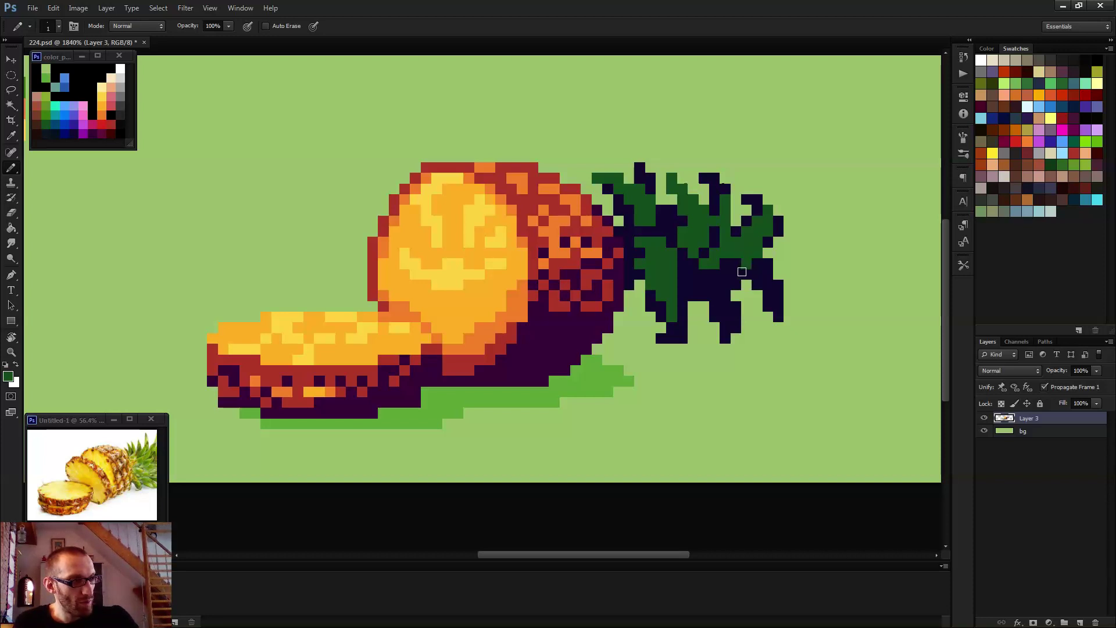
pyautogui.moveTo(742, 271)
pyautogui.mouseDown()
pyautogui.moveTo(774, 288)
pyautogui.moveTo(774, 309)
pyautogui.mouseUp()
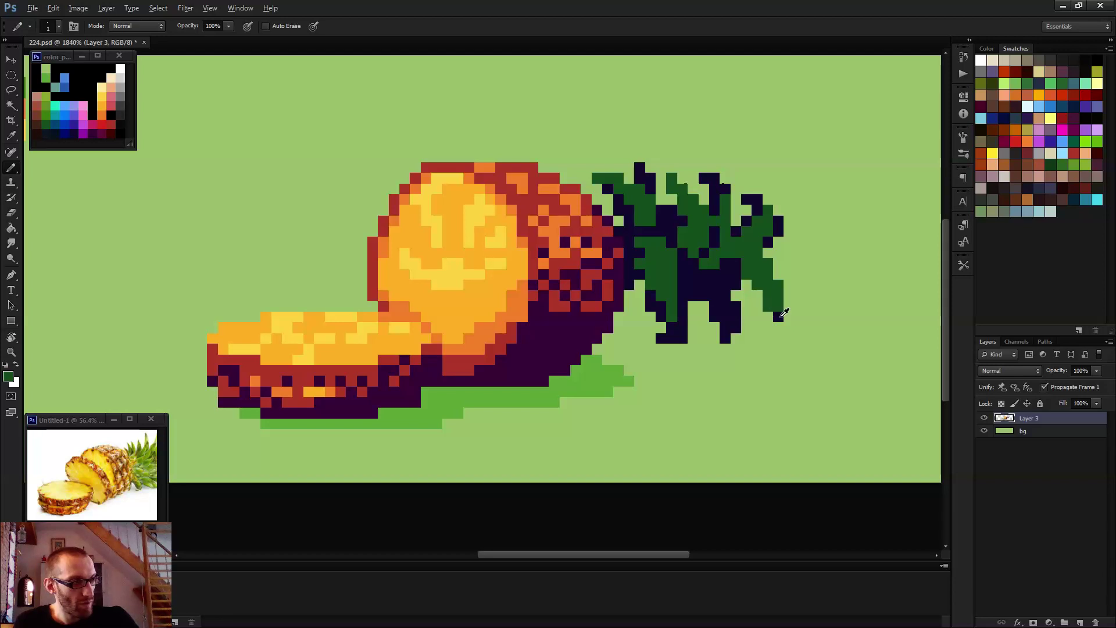
pyautogui.keyDown('alt'); pyautogui.click(783, 317); pyautogui.keyUp('alt')
pyautogui.click(779, 284)
pyautogui.scroll(-4, 782, 311)
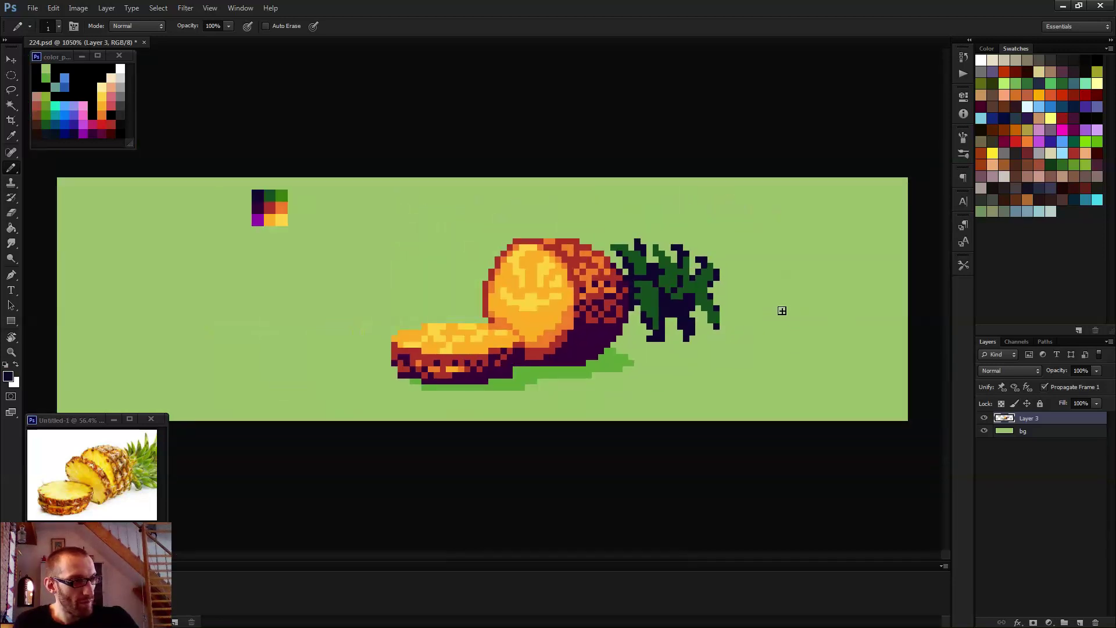
pyautogui.scroll(3, 668, 319)
pyautogui.keyDown('alt'); pyautogui.click(741, 314); pyautogui.keyUp('alt')
pyautogui.scroll(3, 729, 320)
pyautogui.keyDown('alt'); pyautogui.click(718, 286); pyautogui.keyUp('alt')
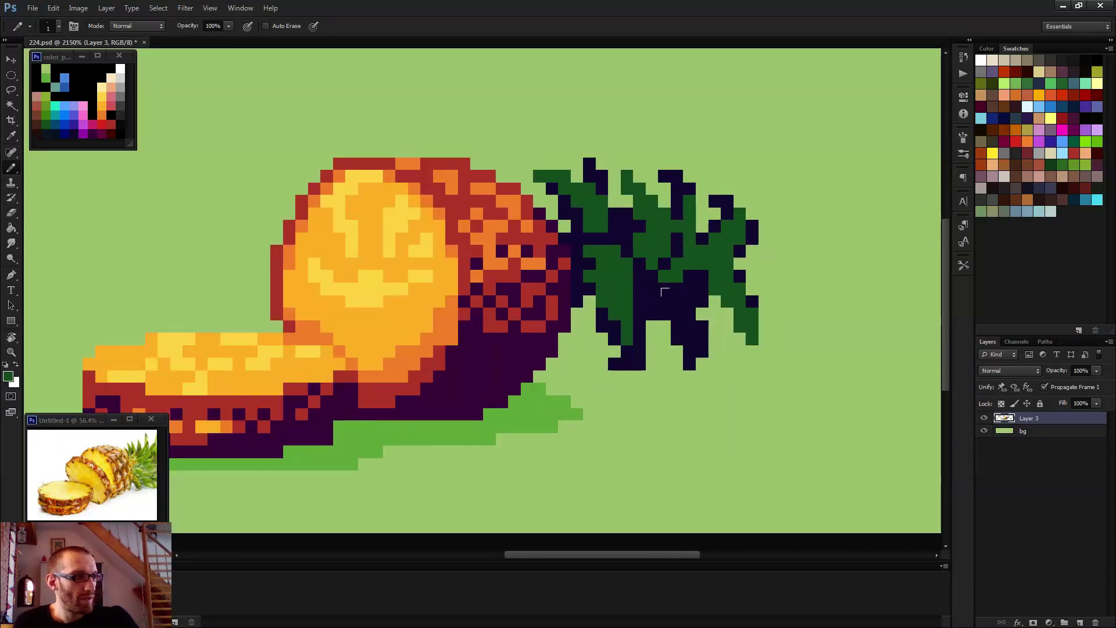
pyautogui.moveTo(665, 302)
pyautogui.mouseDown()
pyautogui.moveTo(674, 325)
pyautogui.moveTo(702, 325)
pyautogui.mouseUp()
pyautogui.click(689, 337)
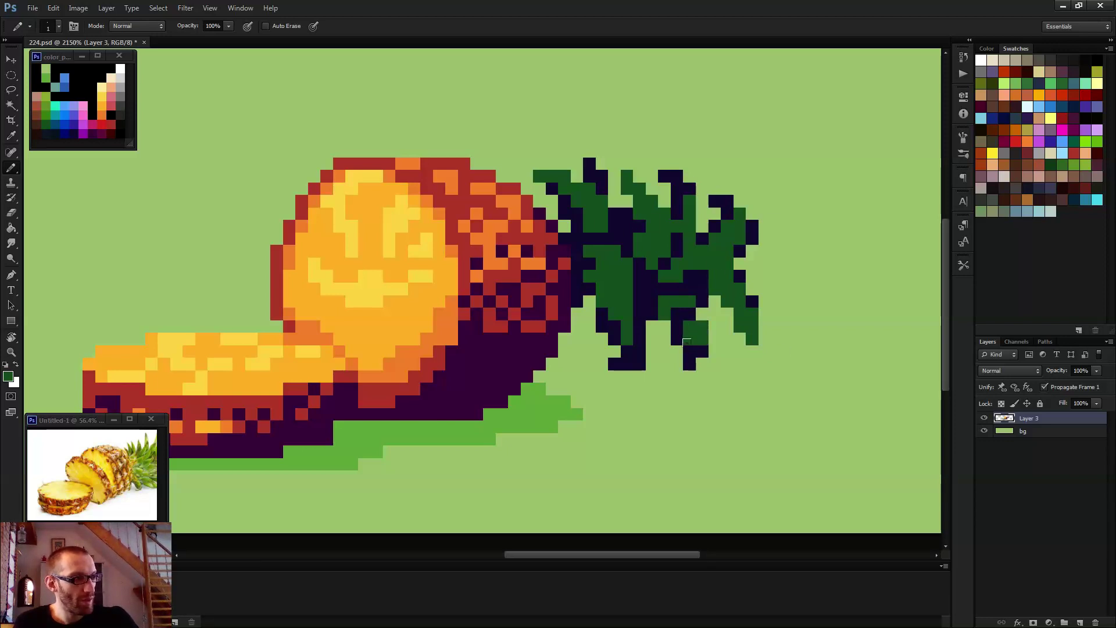
pyautogui.scroll(-5, 698, 343)
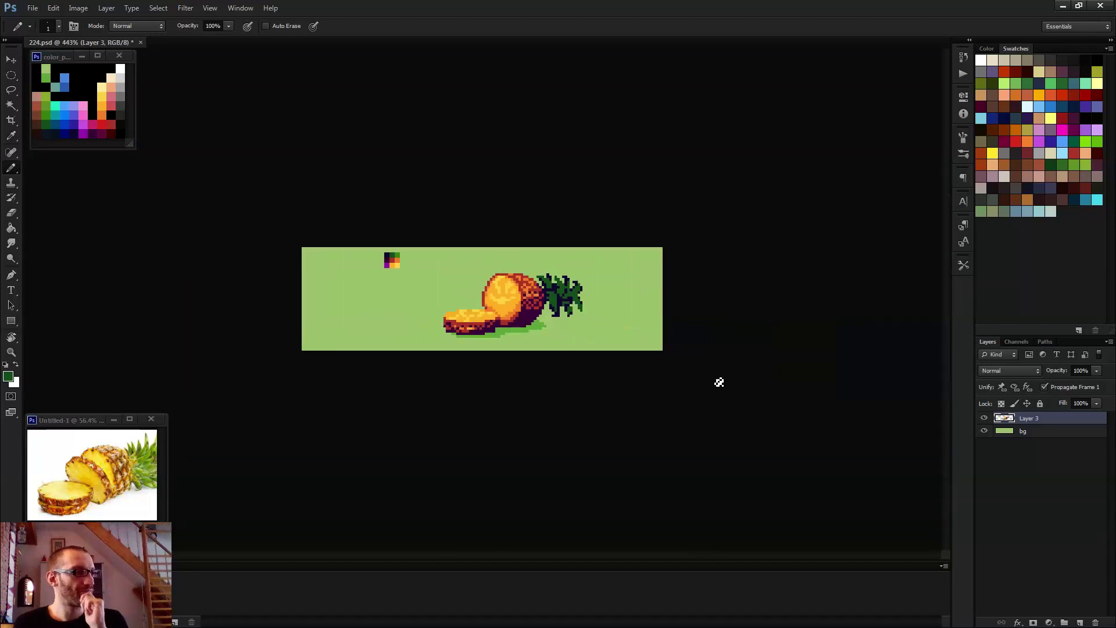
pyautogui.scroll(1, 719, 390)
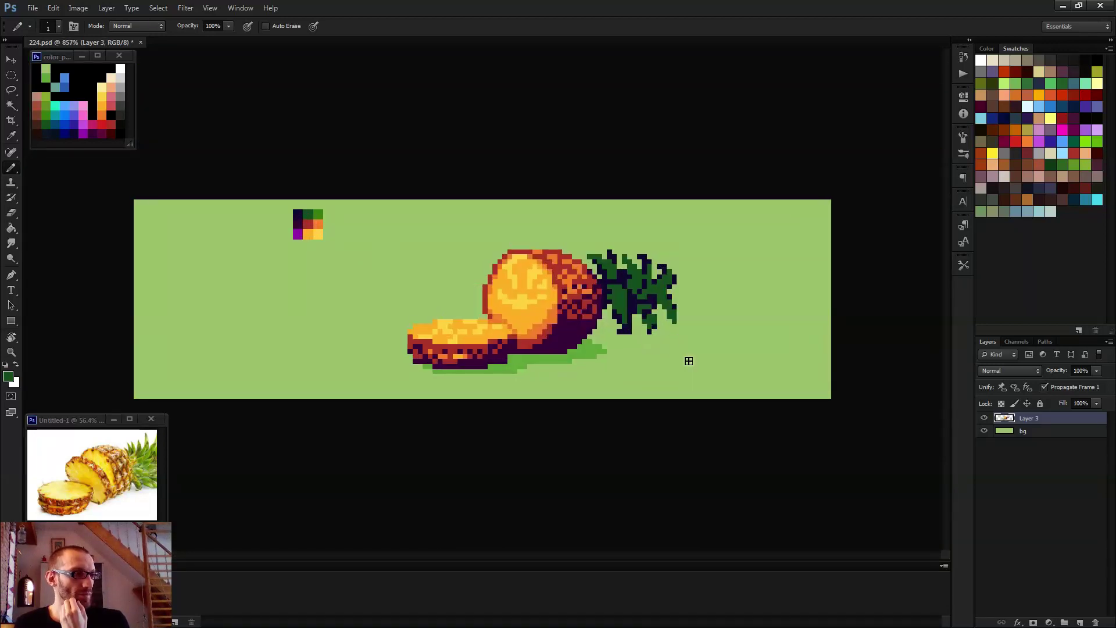
pyautogui.scroll(3, 689, 370)
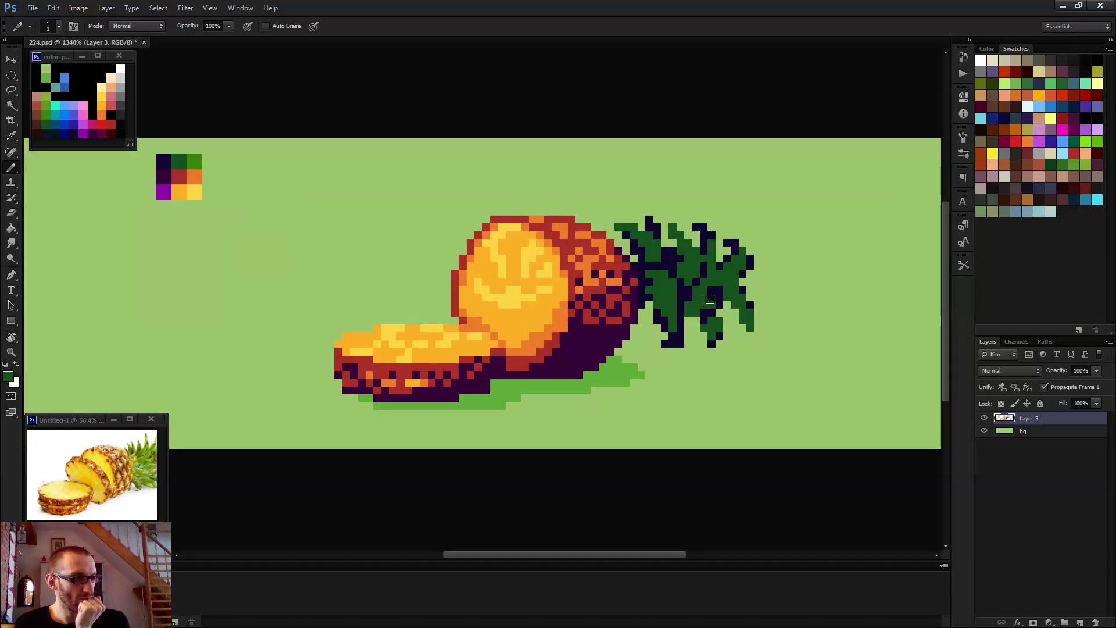
pyautogui.scroll(-3, 708, 299)
pyautogui.scroll(-2, 716, 366)
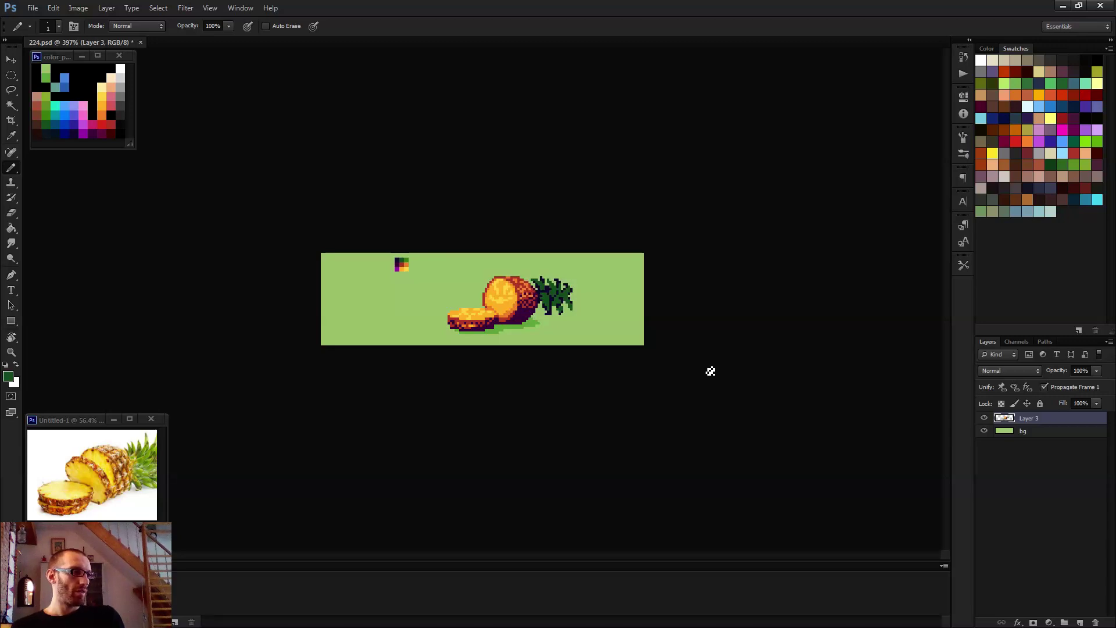
pyautogui.scroll(2, 682, 330)
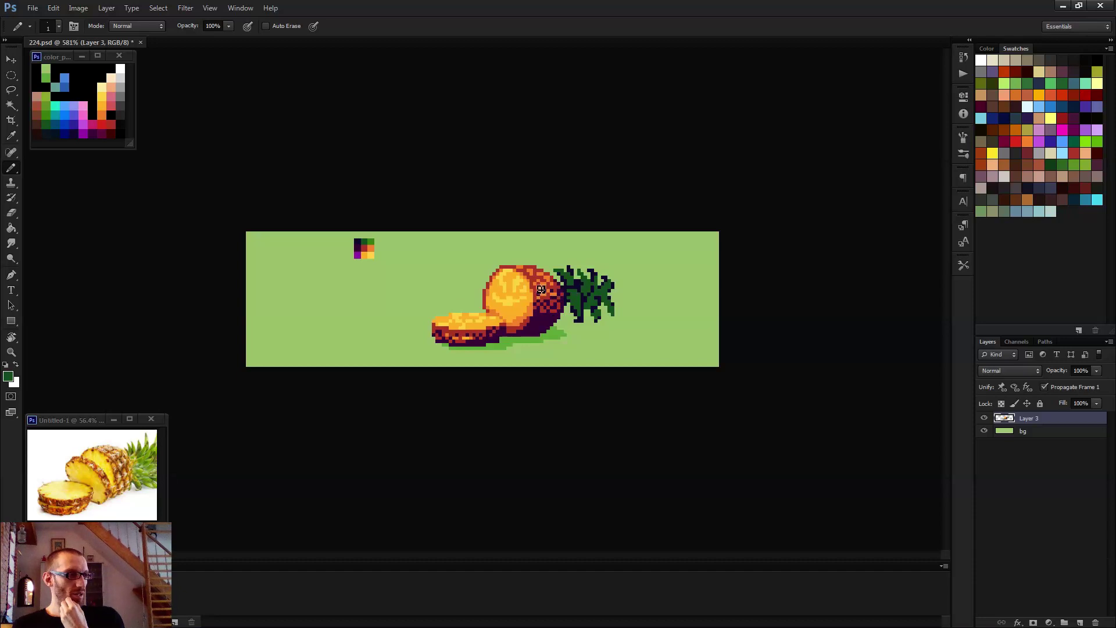
pyautogui.scroll(3, 597, 299)
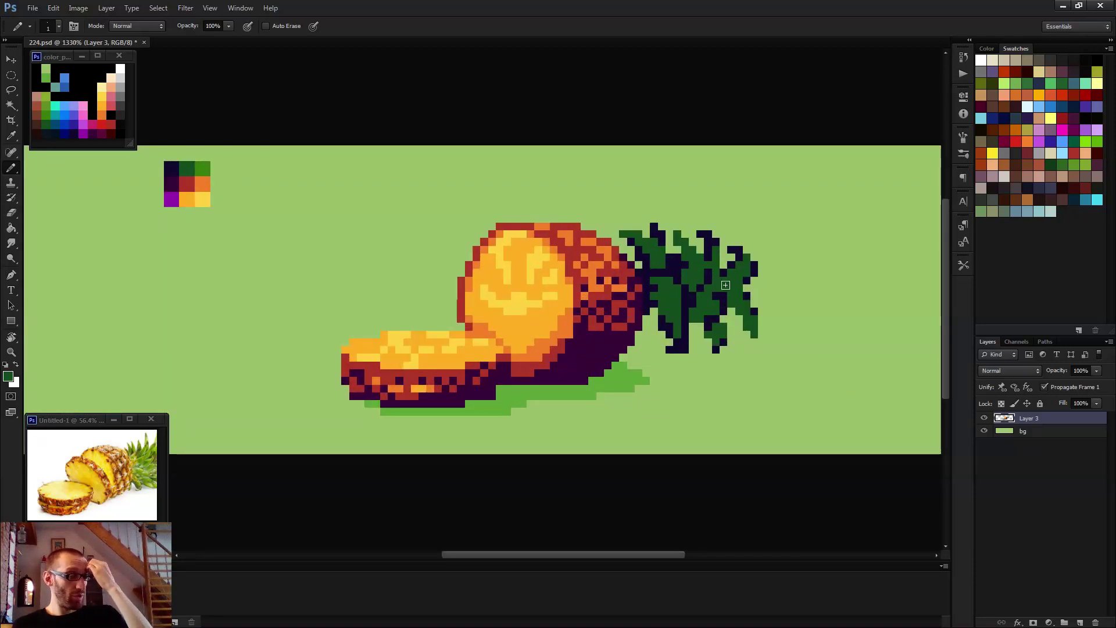
# - Paint dark purple pixels beside the shadow and in the gap between body and leaves
pyautogui.scroll(4, 705, 275)
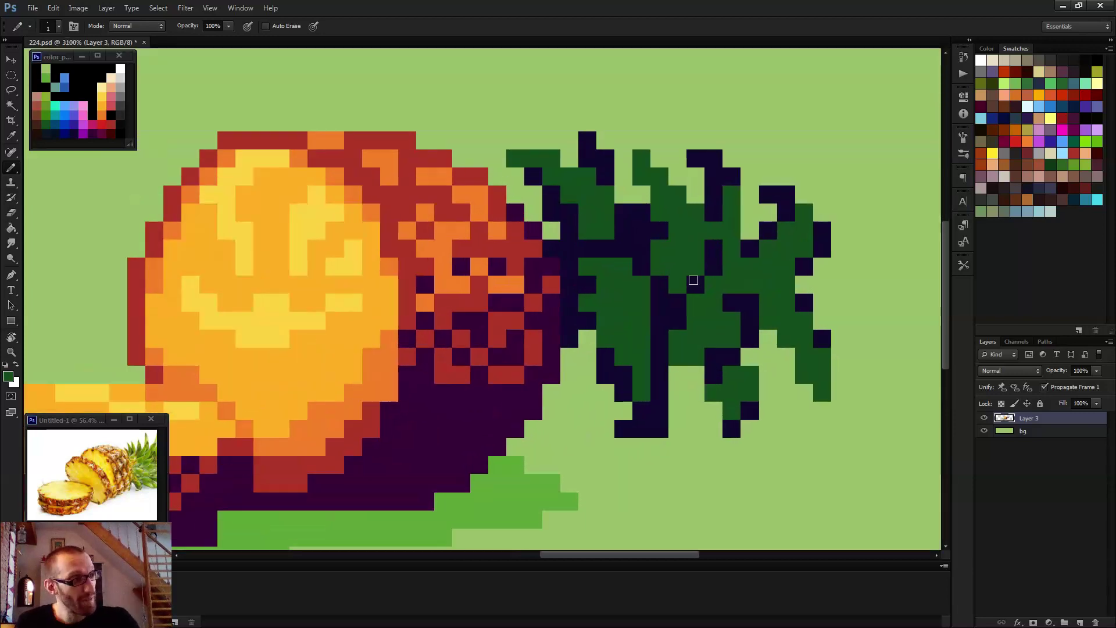
pyautogui.press('v')
pyautogui.scroll(-2, 689, 282)
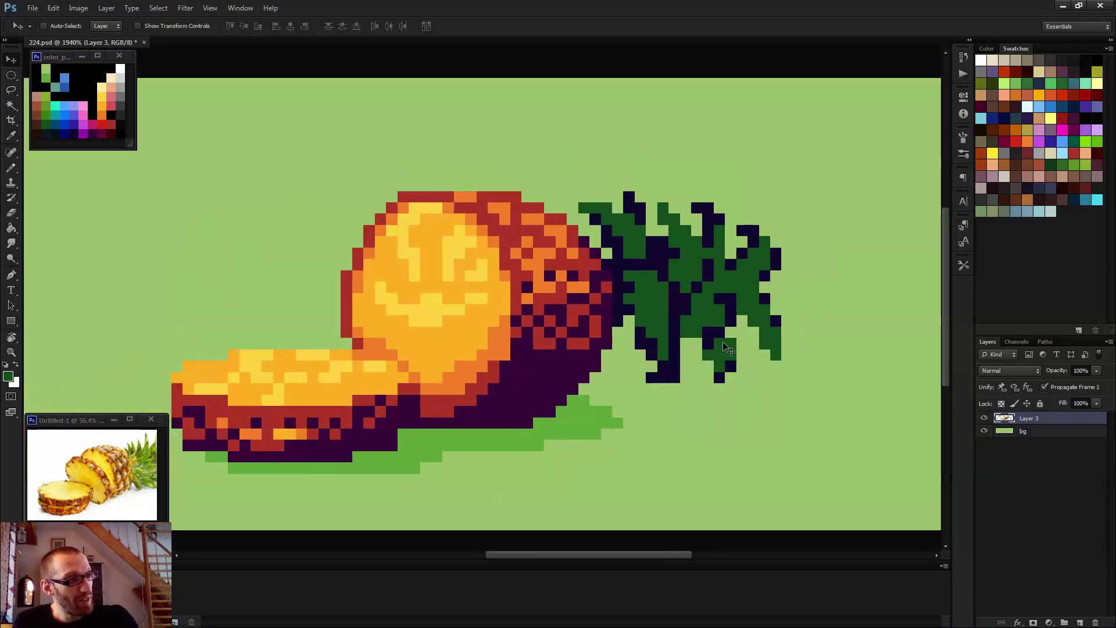
pyautogui.scroll(2, 686, 343)
pyautogui.press('b')
pyautogui.moveTo(543, 365)
pyautogui.mouseDown()
pyautogui.moveTo(527, 387)
pyautogui.moveTo(556, 357)
pyautogui.moveTo(548, 346)
pyautogui.moveTo(574, 298)
pyautogui.moveTo(576, 332)
pyautogui.moveTo(593, 341)
pyautogui.moveTo(574, 345)
pyautogui.moveTo(631, 381)
pyautogui.mouseUp()
pyautogui.moveTo(540, 182)
pyautogui.mouseDown()
pyautogui.moveTo(530, 154)
pyautogui.moveTo(463, 108)
pyautogui.mouseUp()
pyautogui.click(499, 121)
# - Darken the leaves' underside with a run of dark purple pixels
pyautogui.scroll(-5, 663, 320)
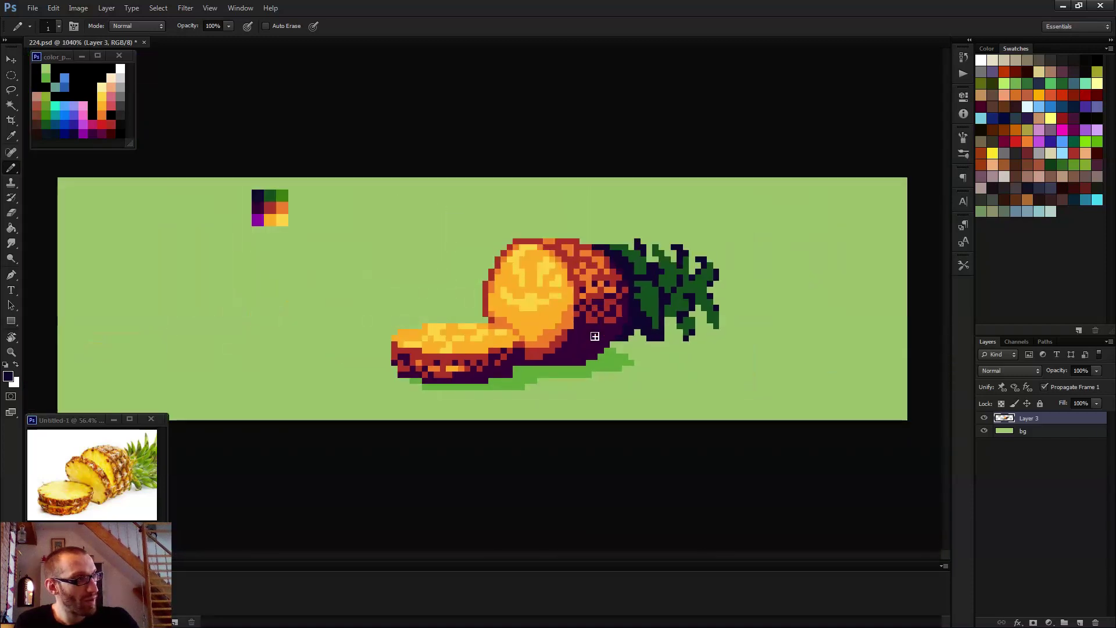
pyautogui.scroll(3, 673, 345)
pyautogui.moveTo(661, 325)
pyautogui.mouseDown()
pyautogui.moveTo(686, 330)
pyautogui.moveTo(673, 312)
pyautogui.moveTo(748, 297)
pyautogui.moveTo(705, 298)
pyautogui.moveTo(743, 333)
pyautogui.moveTo(716, 307)
pyautogui.moveTo(715, 294)
pyautogui.moveTo(745, 292)
pyautogui.moveTo(736, 261)
pyautogui.moveTo(760, 269)
pyautogui.moveTo(776, 302)
pyautogui.moveTo(746, 267)
pyautogui.moveTo(771, 297)
pyautogui.mouseUp()
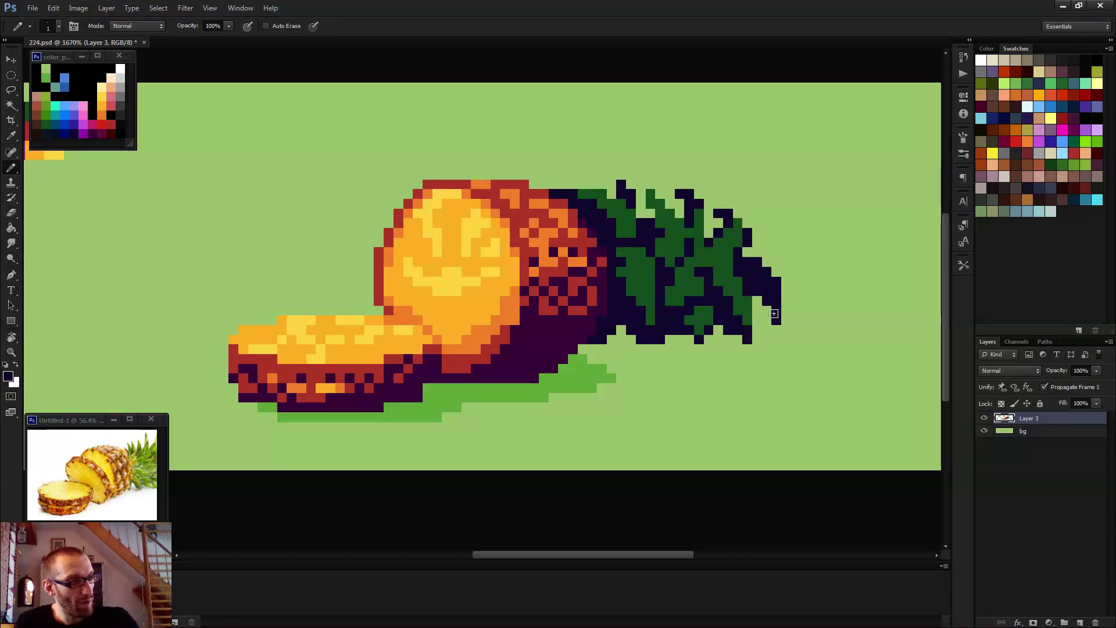
pyautogui.press('e')
pyautogui.scroll(-3, 813, 329)
pyautogui.scroll(-3, 813, 330)
pyautogui.press('b')
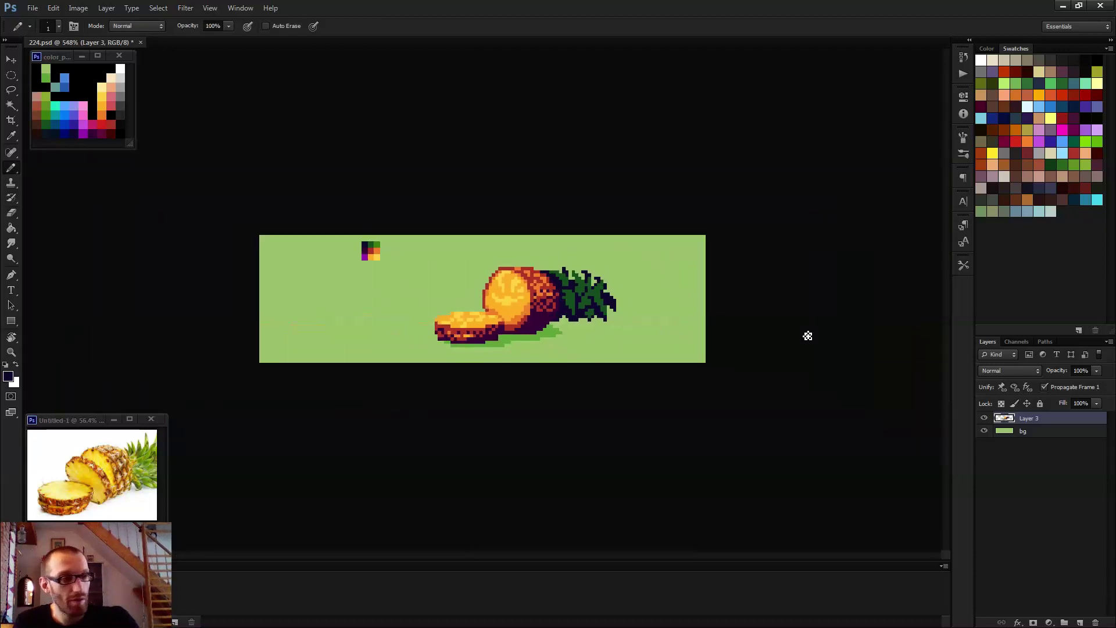
pyautogui.scroll(-1, 697, 346)
pyautogui.scroll(6, 581, 312)
# - Sample the leaf dark green and recolour navy pixels on the leaves' lower-left and right edges
pyautogui.press('e')
pyautogui.scroll(-6, 675, 291)
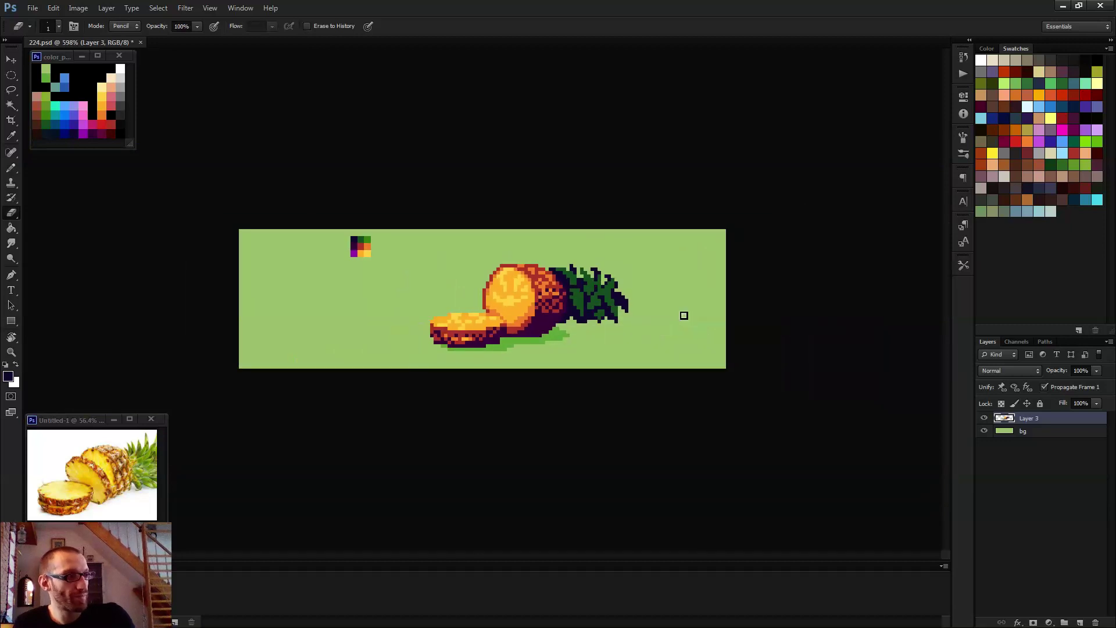
pyautogui.press('b')
pyautogui.scroll(6, 641, 254)
pyautogui.keyDown('alt'); pyautogui.click(631, 247); pyautogui.keyUp('alt')
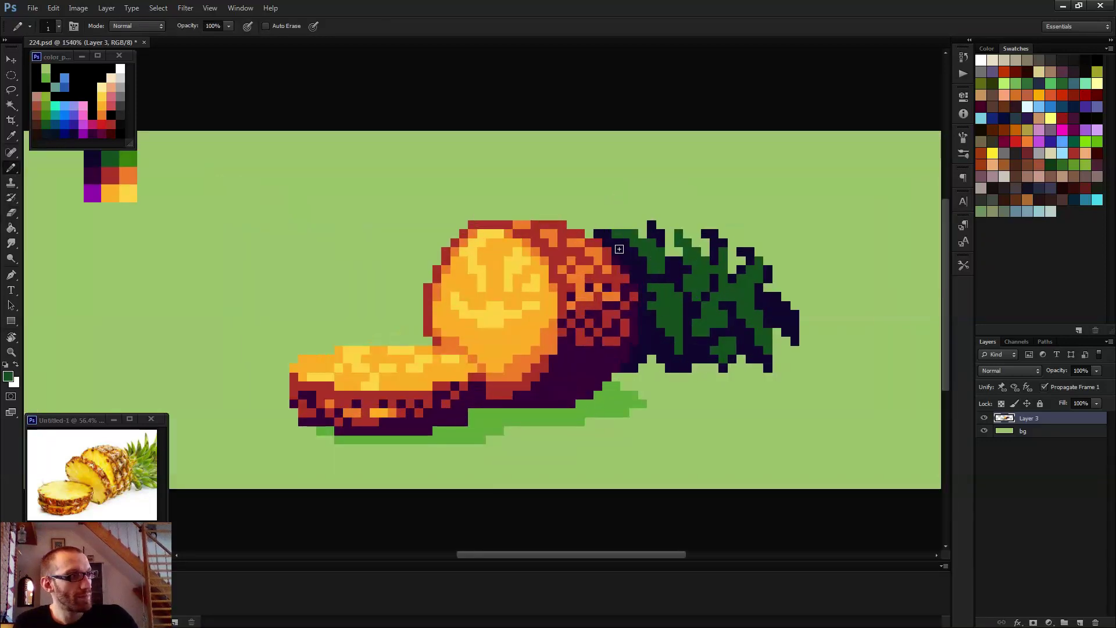
pyautogui.click(605, 243)
pyautogui.moveTo(645, 342); pyautogui.dragTo(642, 356)
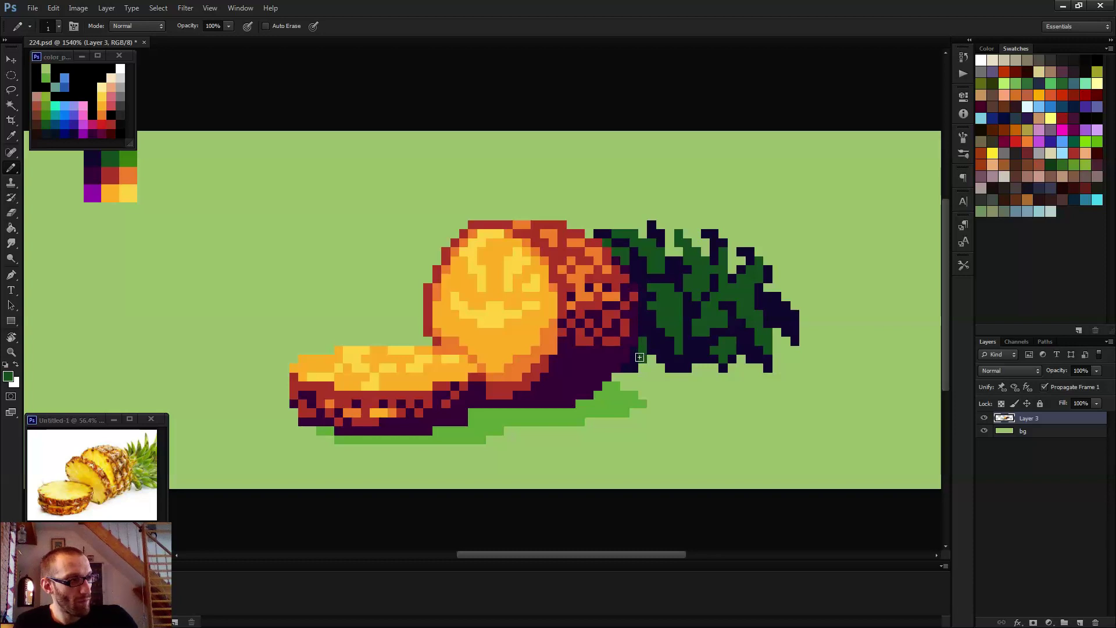
pyautogui.moveTo(777, 299); pyautogui.dragTo(791, 308)
# - Touch up the right leaf edge, restoring a few navy pixels and recolouring another dark green
pyautogui.keyDown('alt'); pyautogui.click(798, 324); pyautogui.keyUp('alt')
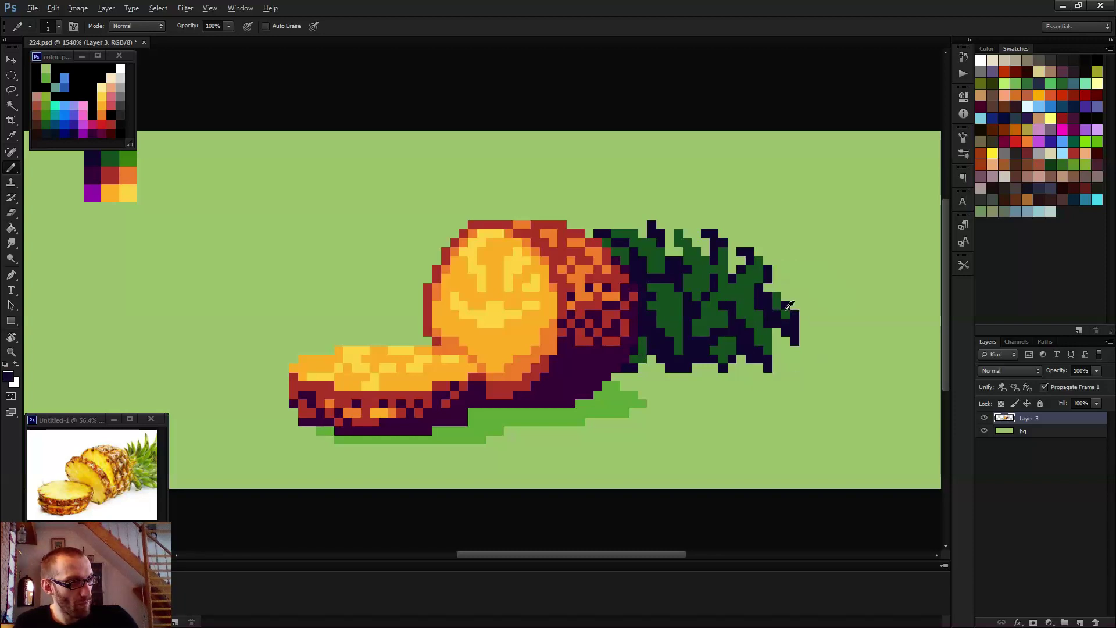
pyautogui.keyDown('alt'); pyautogui.click(786, 309); pyautogui.keyUp('alt')
pyautogui.click(785, 306)
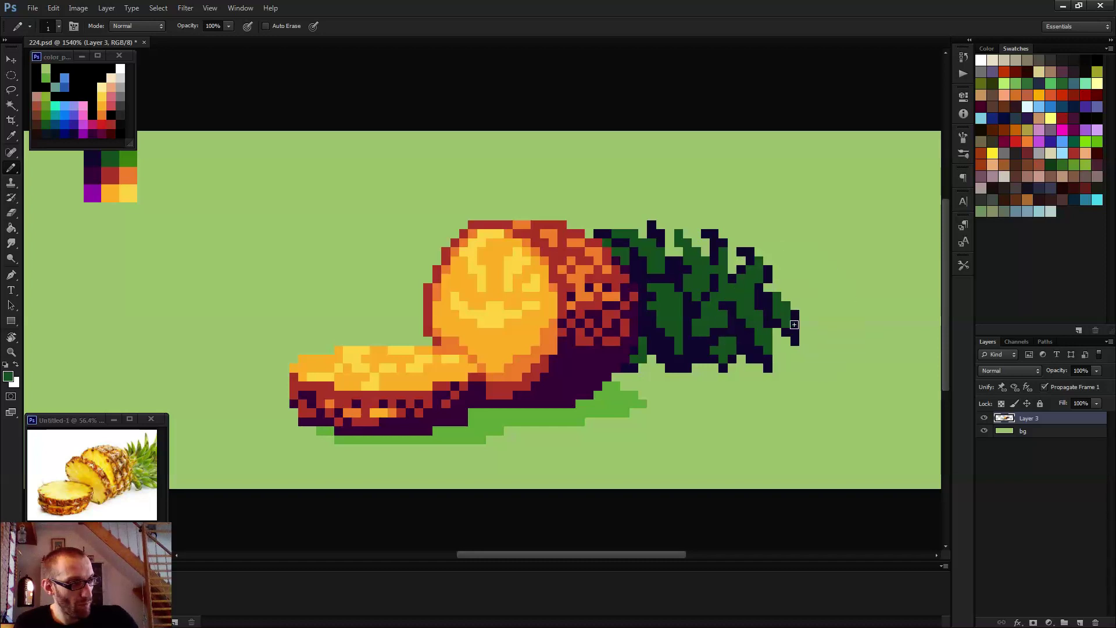
pyautogui.scroll(-2, 795, 321)
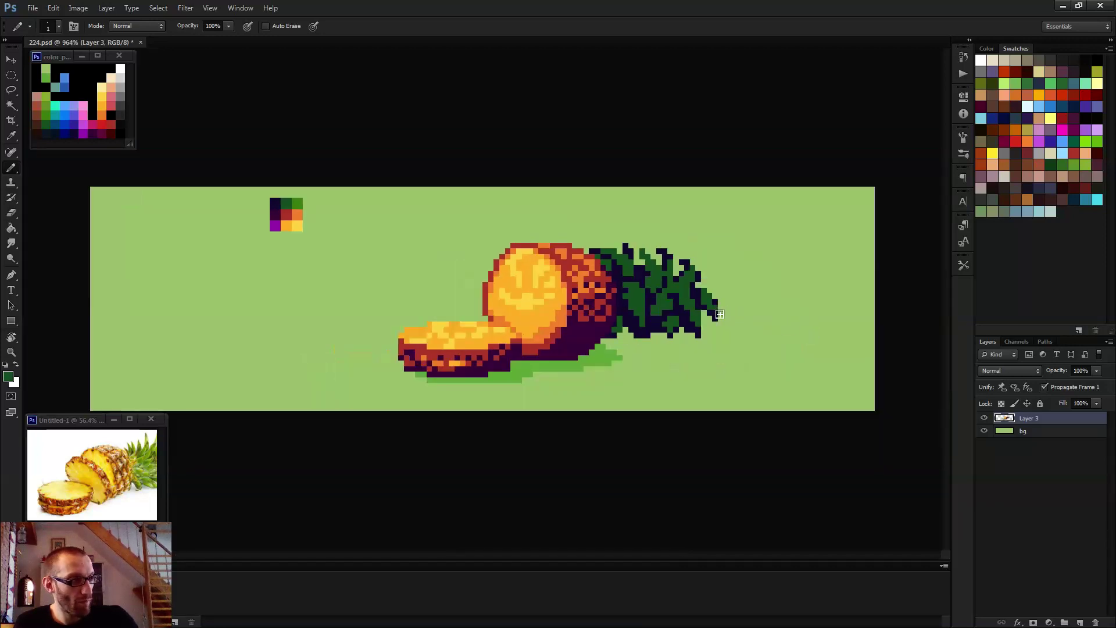
pyautogui.scroll(-1, 729, 296)
pyautogui.scroll(2, 729, 296)
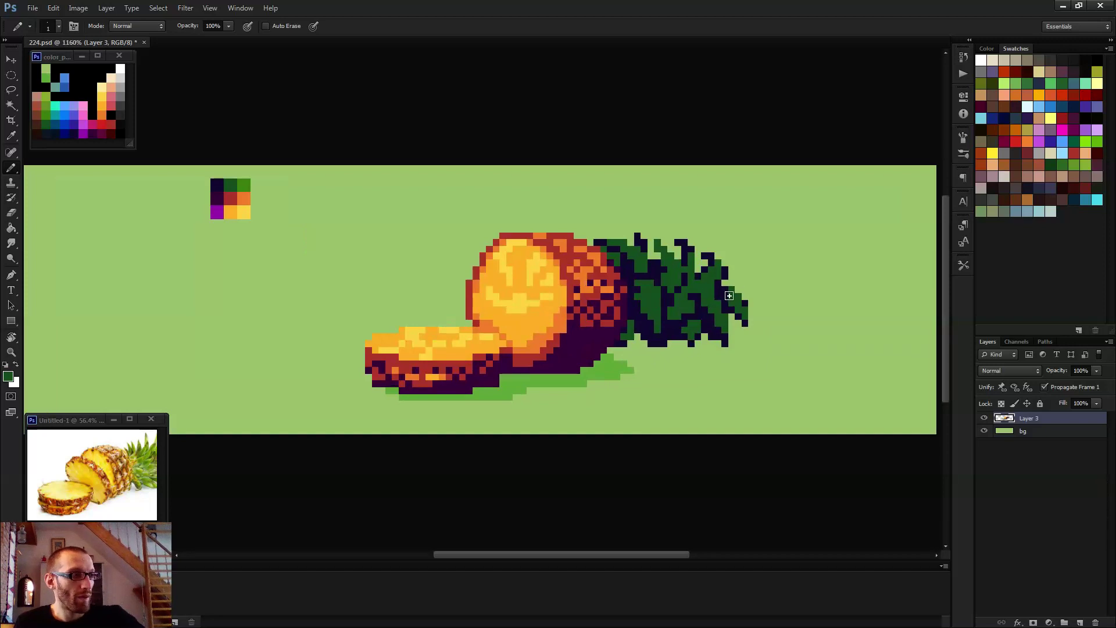
pyautogui.scroll(-4, 779, 343)
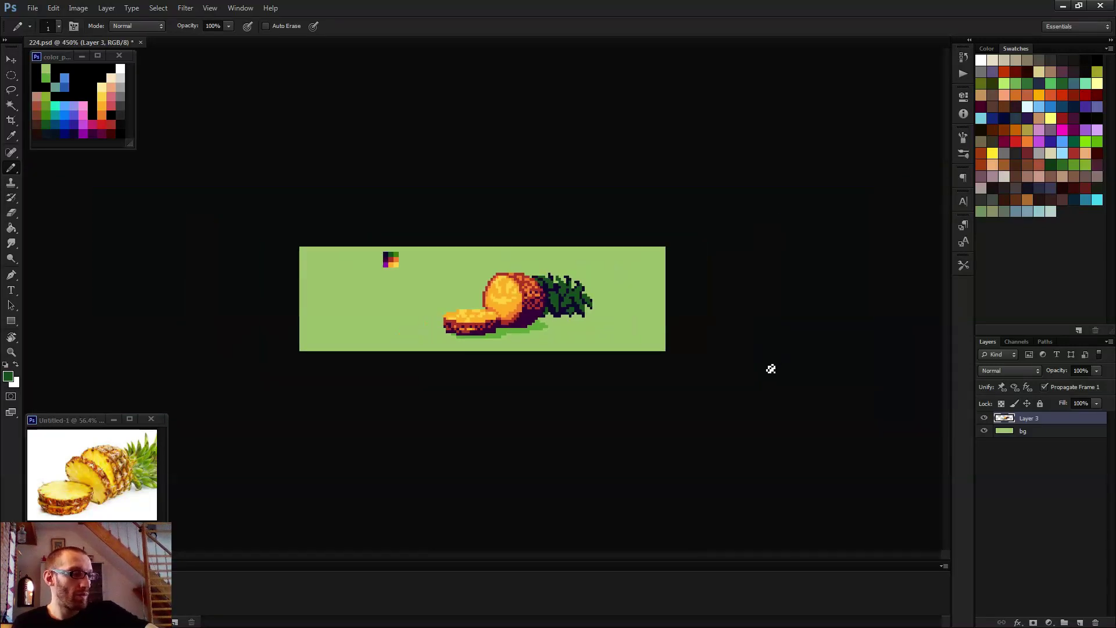
pyautogui.scroll(-1, 756, 370)
pyautogui.scroll(5, 512, 300)
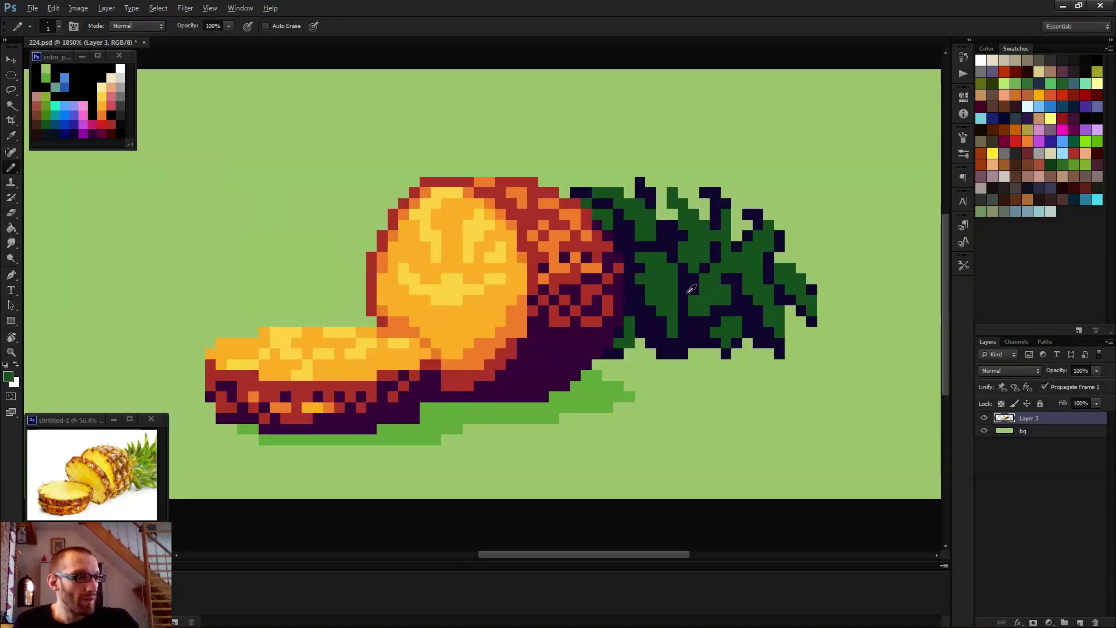
pyautogui.keyDown('alt'); pyautogui.click(656, 274); pyautogui.keyUp('alt')
pyautogui.scroll(-3, 656, 274)
pyautogui.scroll(3, 669, 375)
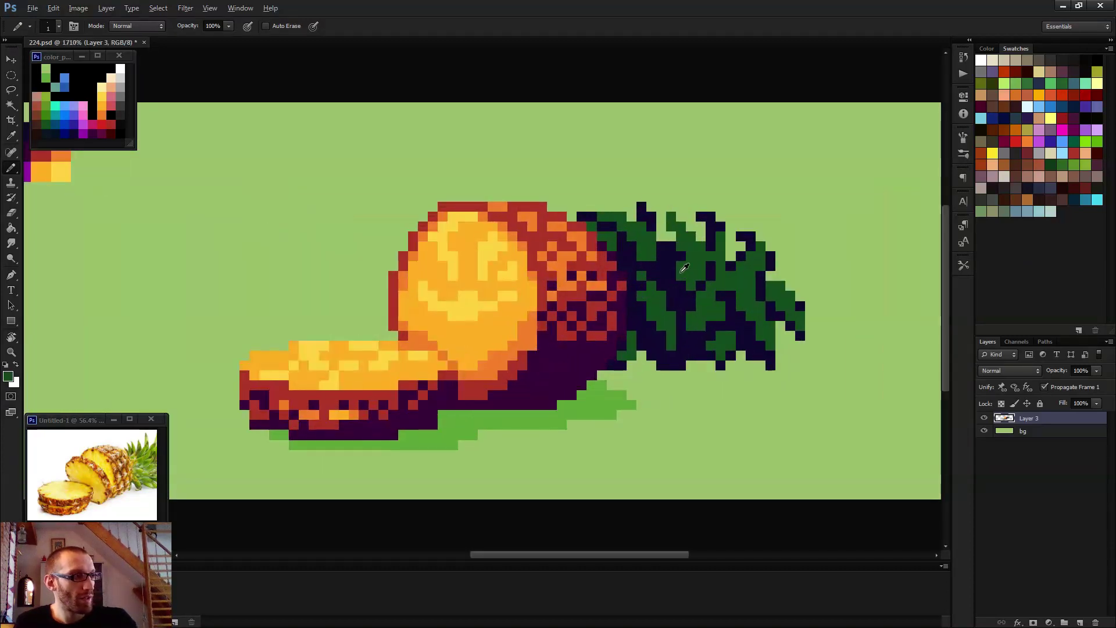
pyautogui.keyDown('alt'); pyautogui.click(685, 290); pyautogui.keyUp('alt')
pyautogui.scroll(-4, 674, 290)
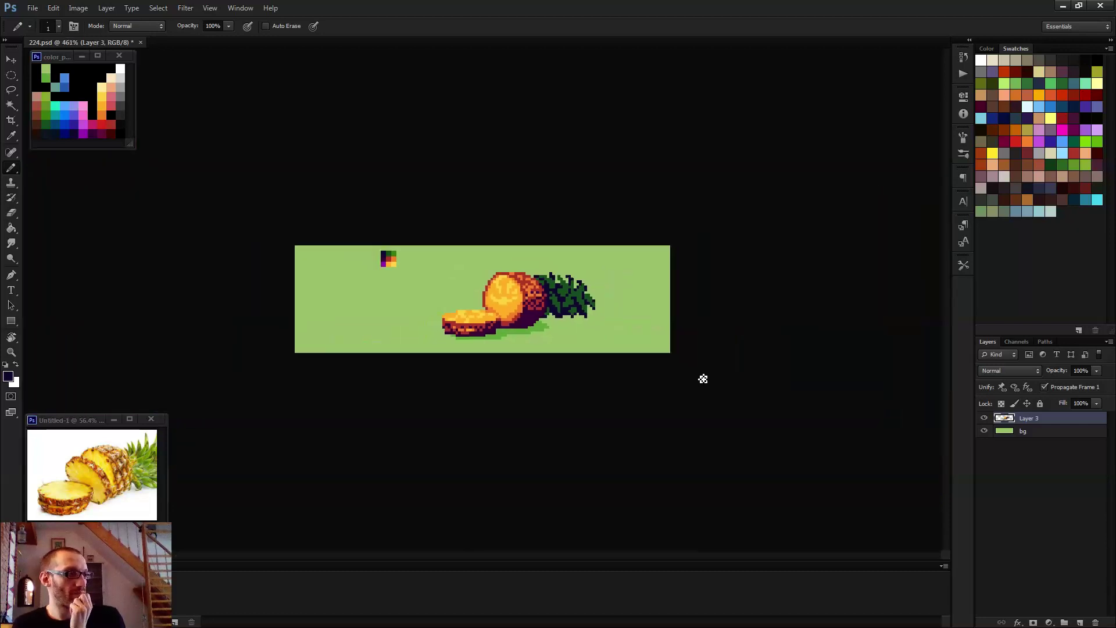
pyautogui.scroll(-1, 703, 379)
# - Sample the bright green from the palette colour block
pyautogui.scroll(1, 698, 375)
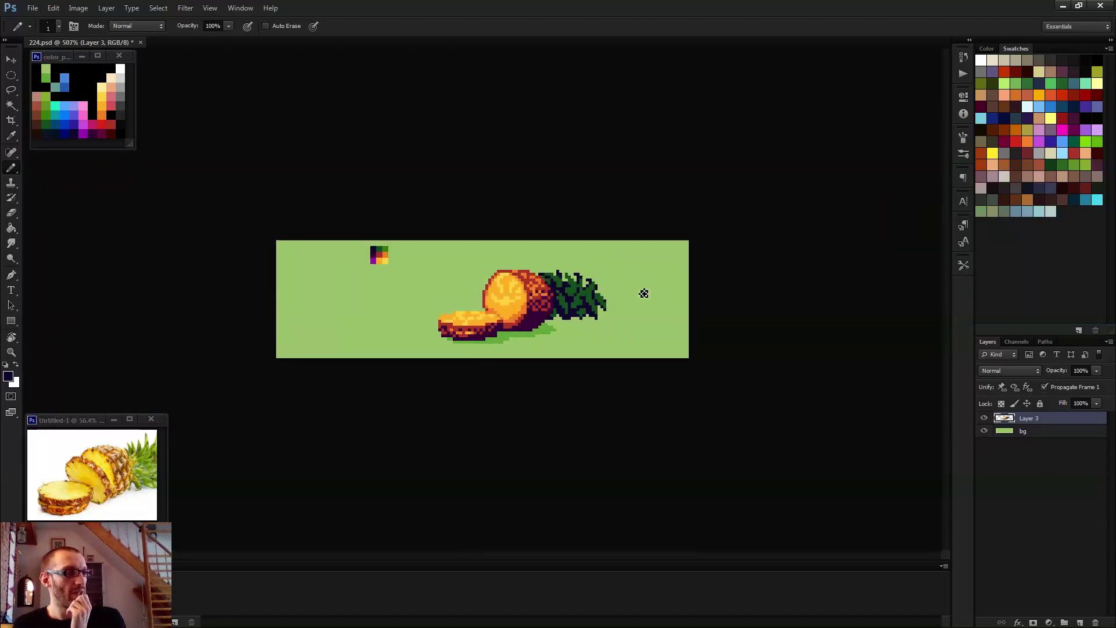
pyautogui.scroll(3, 648, 312)
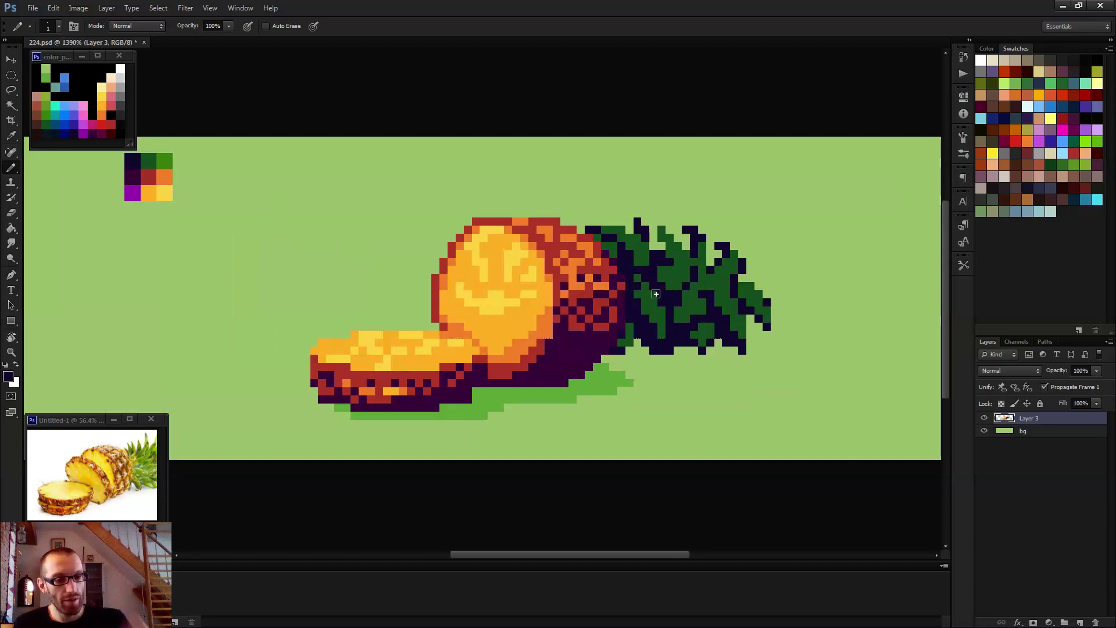
pyautogui.scroll(3, 648, 304)
pyautogui.moveTo(551, 291); pyautogui.dragTo(782, 333)
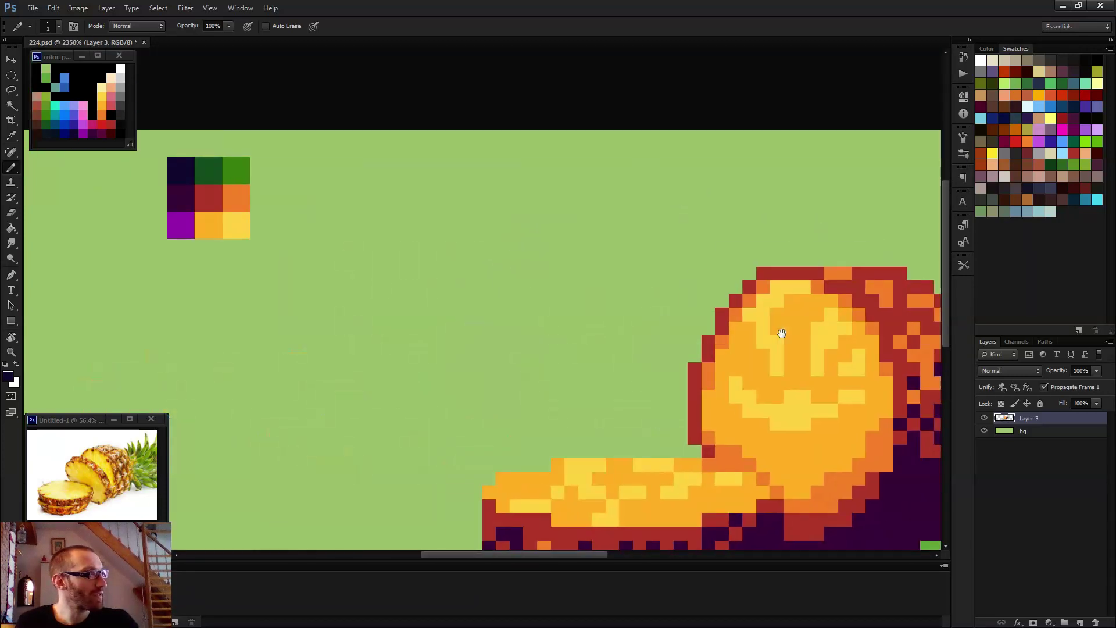
pyautogui.keyDown('alt'); pyautogui.click(231, 165); pyautogui.keyUp('alt')
pyautogui.moveTo(705, 254); pyautogui.dragTo(269, 267)
# - Paint bright green highlight pixels into the right-hand dark leaves
pyautogui.scroll(2, 269, 267)
pyautogui.scroll(-5, 405, 258)
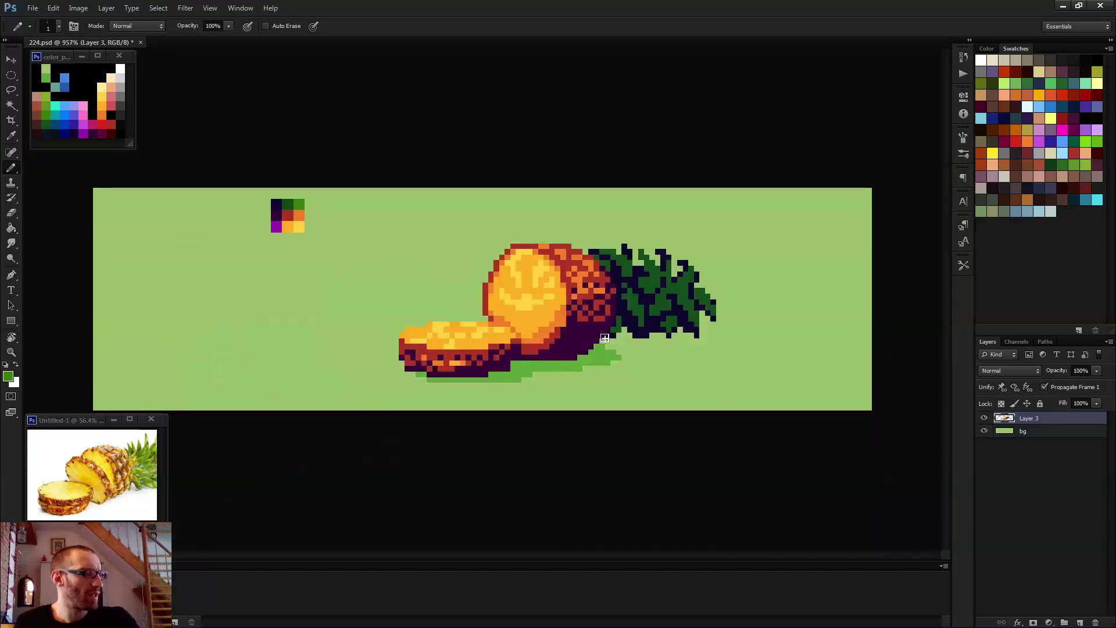
pyautogui.scroll(3, 691, 299)
pyautogui.moveTo(669, 290); pyautogui.dragTo(701, 330)
pyautogui.moveTo(707, 282)
pyautogui.mouseDown()
pyautogui.moveTo(703, 294)
pyautogui.moveTo(713, 286)
pyautogui.mouseUp()
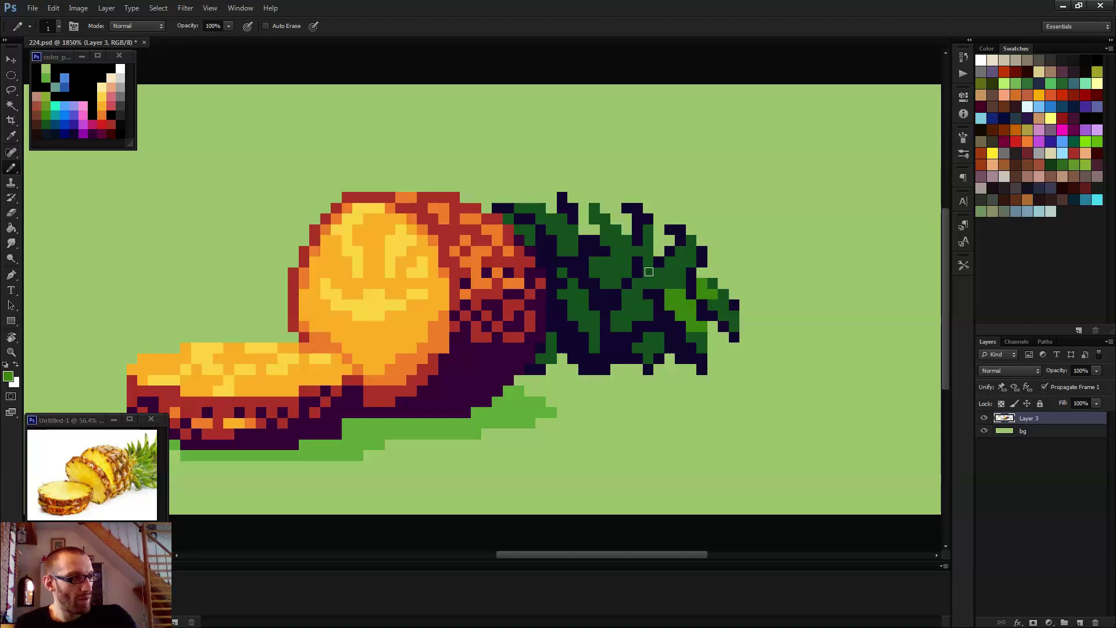
pyautogui.scroll(-4, 658, 277)
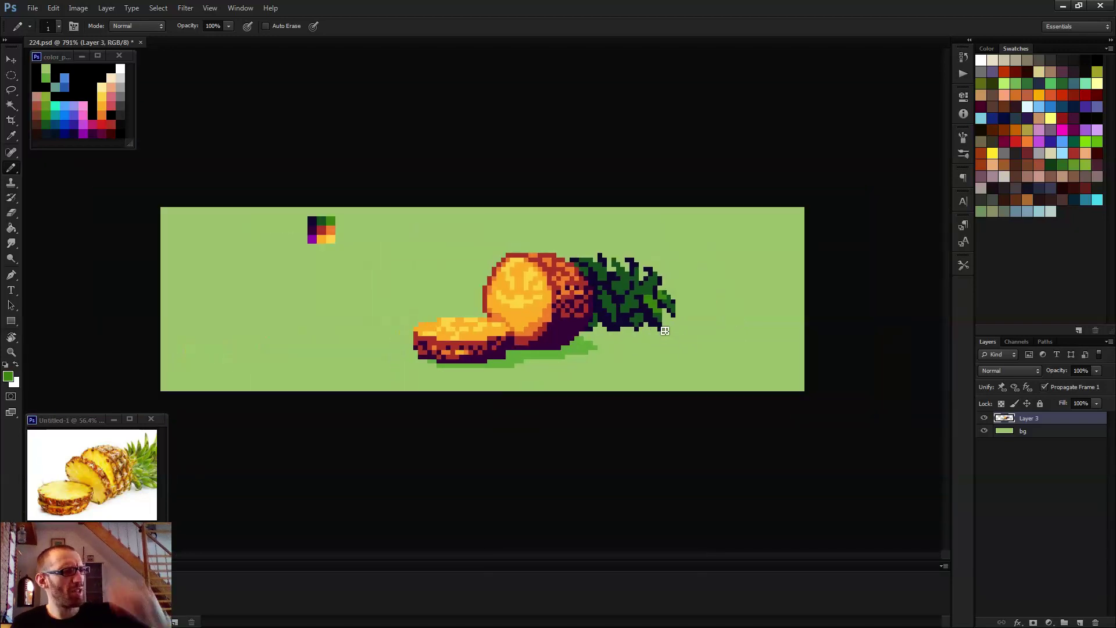
pyautogui.scroll(-2, 669, 329)
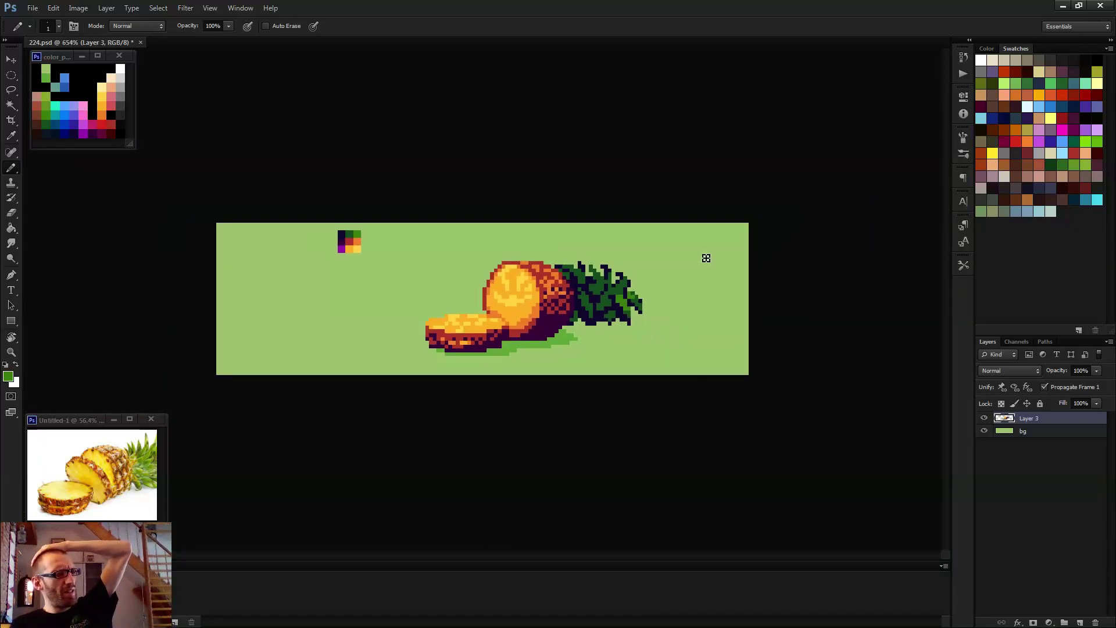
pyautogui.scroll(-1, 624, 314)
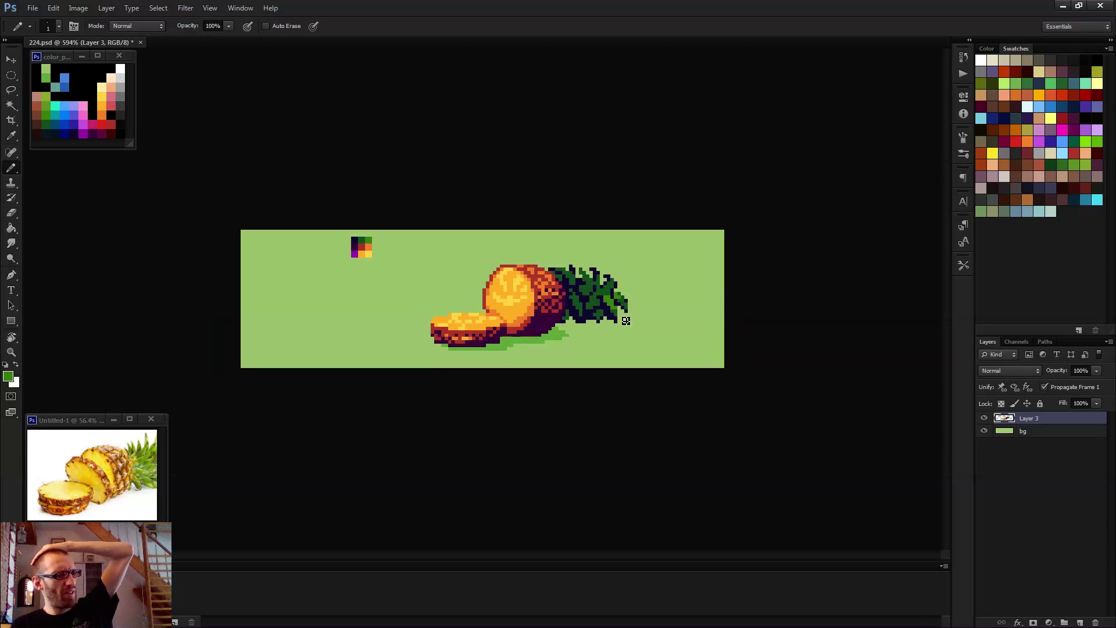
pyautogui.scroll(4, 626, 321)
pyautogui.moveTo(700, 287)
pyautogui.mouseDown()
pyautogui.moveTo(720, 301)
pyautogui.moveTo(710, 309)
pyautogui.moveTo(701, 293)
pyautogui.mouseUp()
pyautogui.scroll(-5, 700, 294)
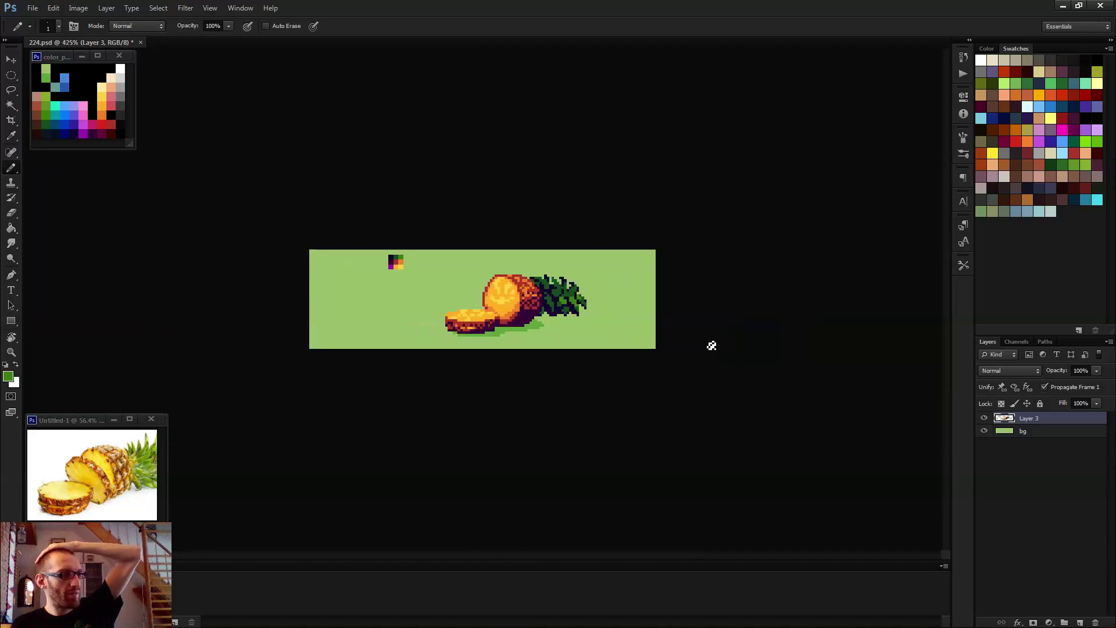
# - Paint a light green stroke up through the central leaves, correcting some pixels back to dark green
pyautogui.scroll(6, 625, 320)
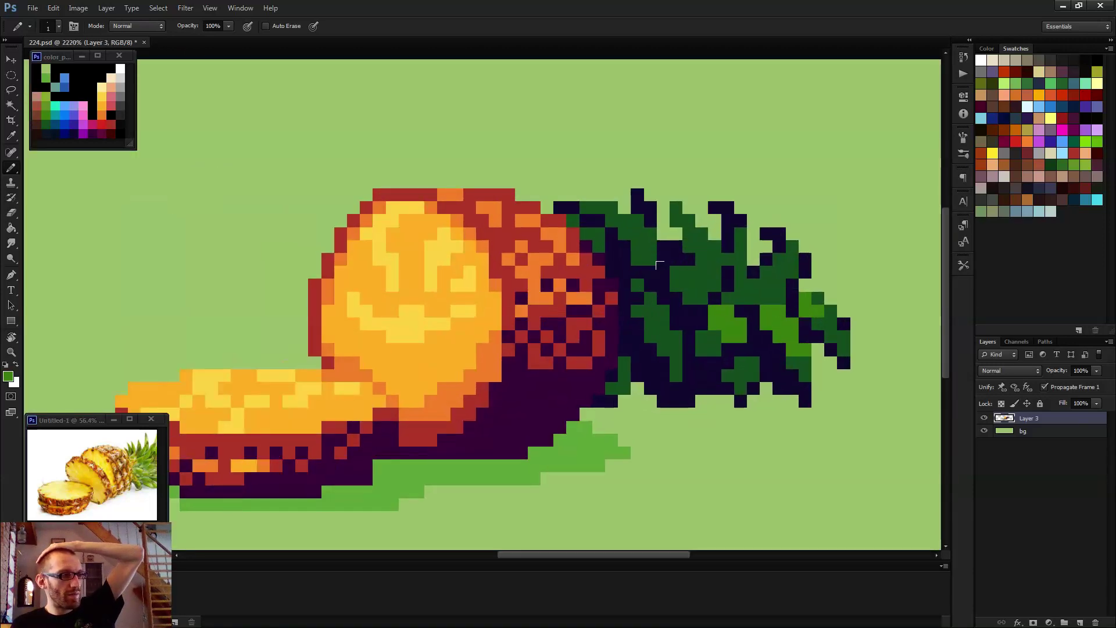
pyautogui.moveTo(674, 279)
pyautogui.mouseDown()
pyautogui.moveTo(700, 253)
pyautogui.moveTo(675, 275)
pyautogui.moveTo(691, 291)
pyautogui.moveTo(716, 270)
pyautogui.mouseUp()
pyautogui.keyDown('alt'); pyautogui.click(681, 267); pyautogui.keyUp('alt')
pyautogui.keyDown('alt'); pyautogui.click(695, 286); pyautogui.keyUp('alt')
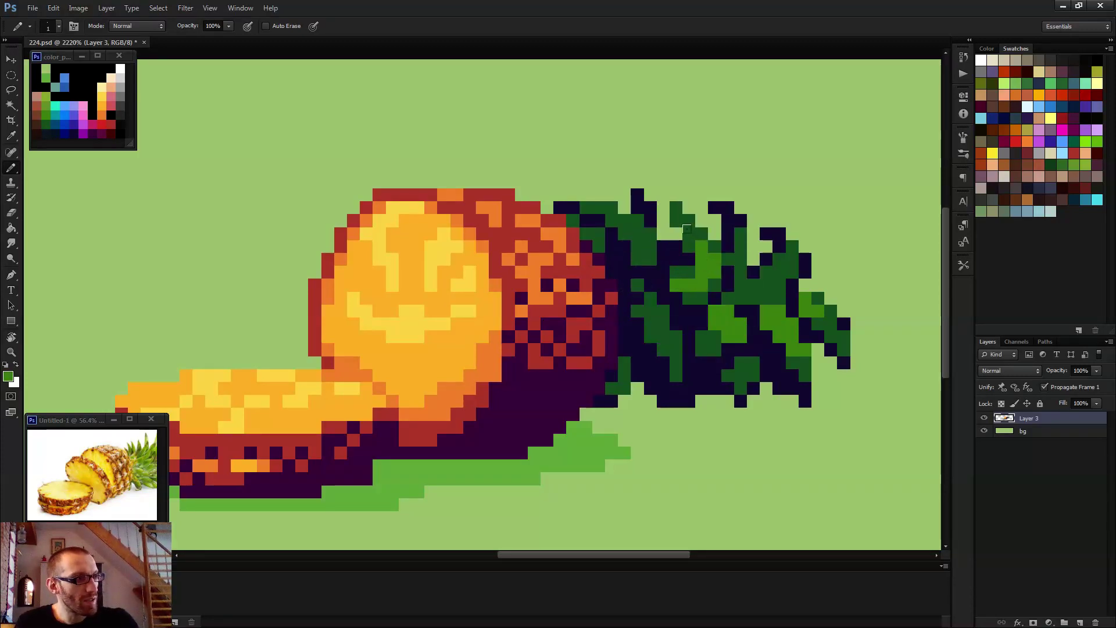
pyautogui.moveTo(686, 228)
pyautogui.mouseDown()
pyautogui.moveTo(720, 268)
pyautogui.moveTo(739, 239)
pyautogui.moveTo(728, 229)
pyautogui.moveTo(742, 275)
pyautogui.mouseUp()
pyautogui.keyDown('alt'); pyautogui.click(719, 248); pyautogui.keyUp('alt')
pyautogui.keyDown('alt'); pyautogui.click(717, 265); pyautogui.keyUp('alt')
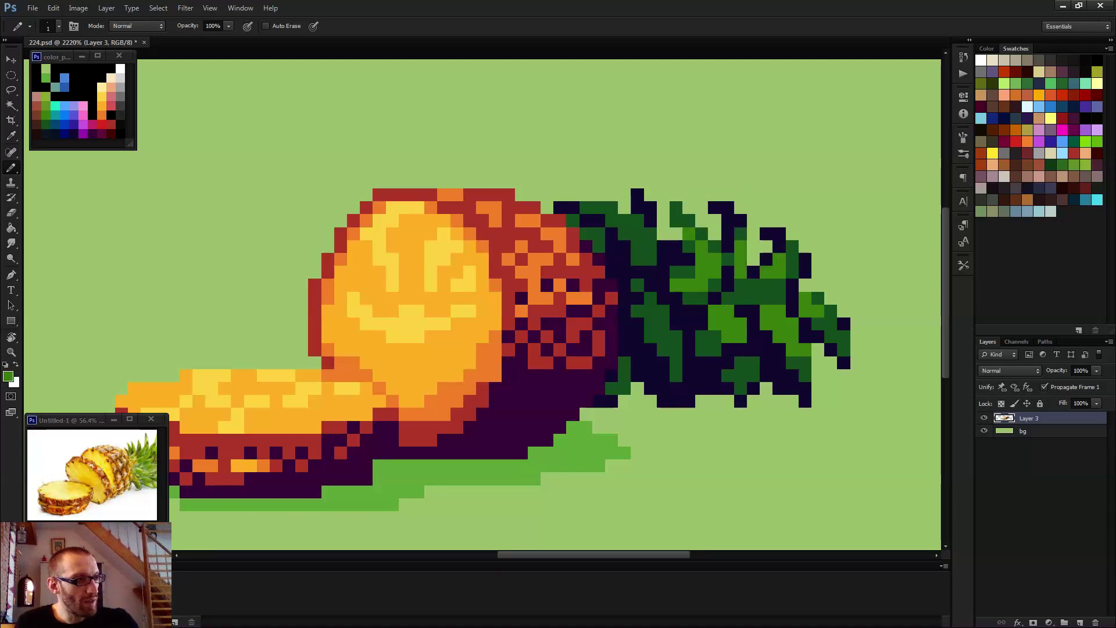
# - Scatter bright green highlight pixels across the lower and upper-left leaves
pyautogui.scroll(-3, 774, 262)
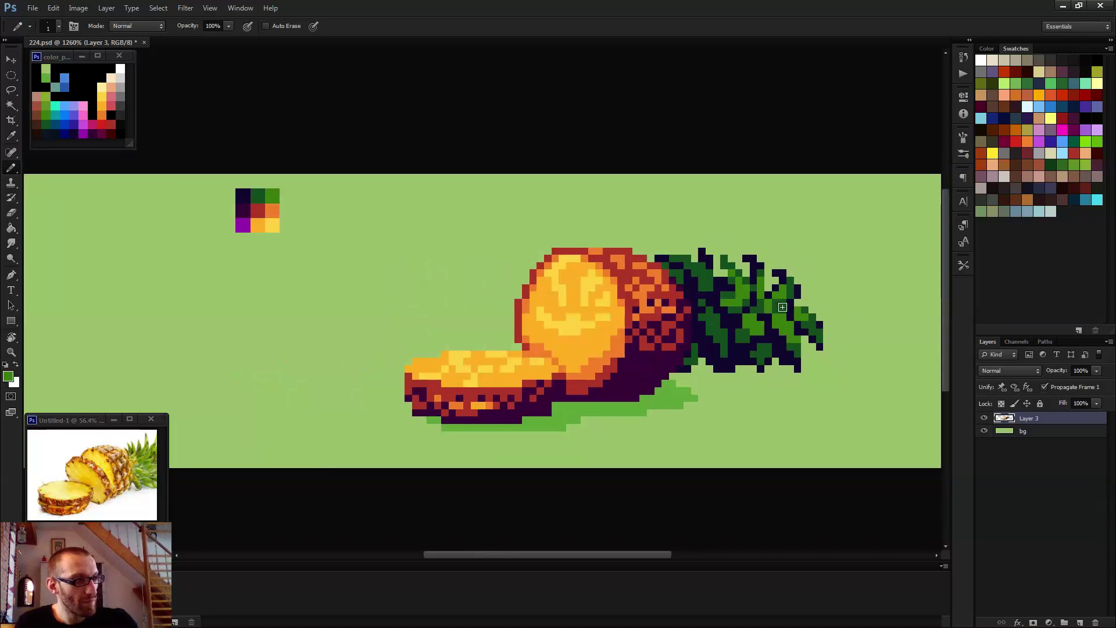
pyautogui.scroll(-3, 777, 338)
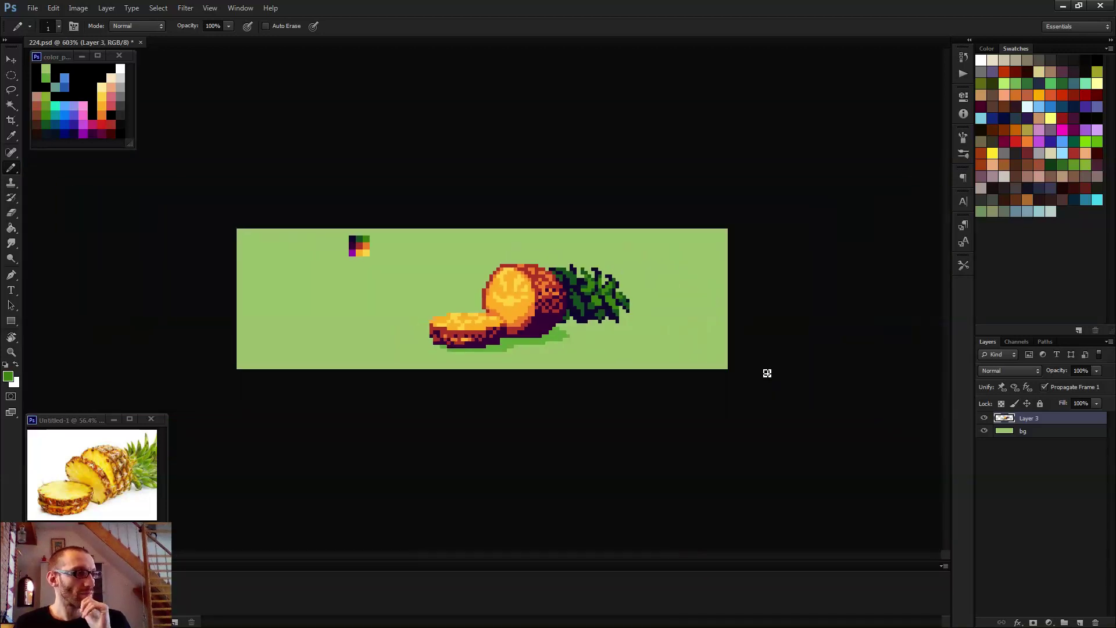
pyautogui.scroll(-2, 765, 371)
pyautogui.scroll(-1, 754, 376)
pyautogui.scroll(5, 680, 342)
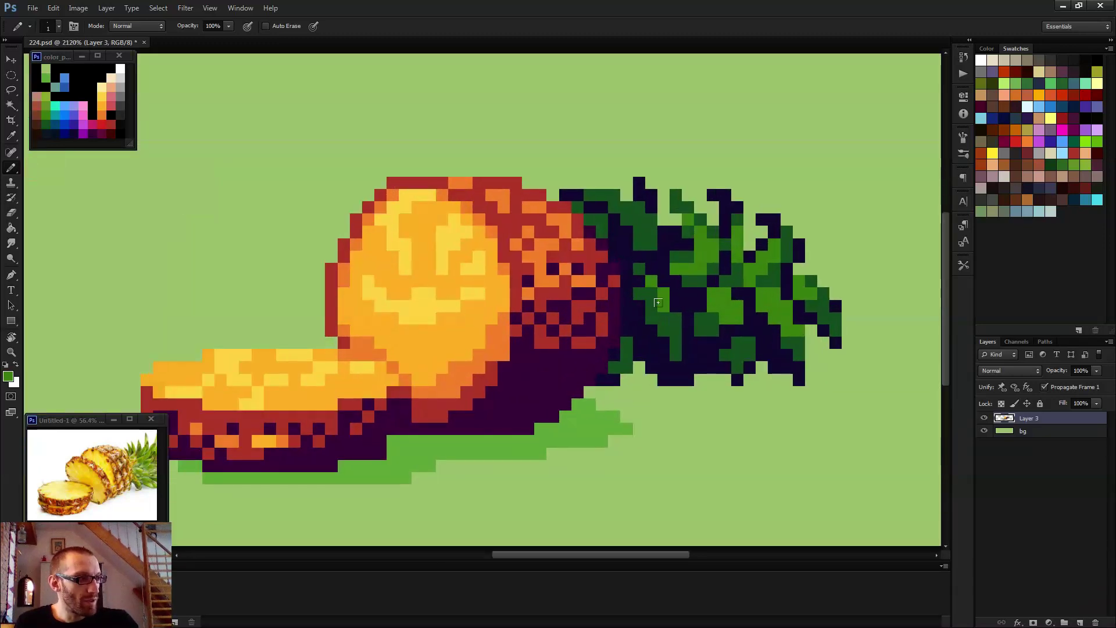
pyautogui.click(663, 309)
pyautogui.click(676, 315)
pyautogui.keyDown('alt'); pyautogui.click(668, 325); pyautogui.keyUp('alt')
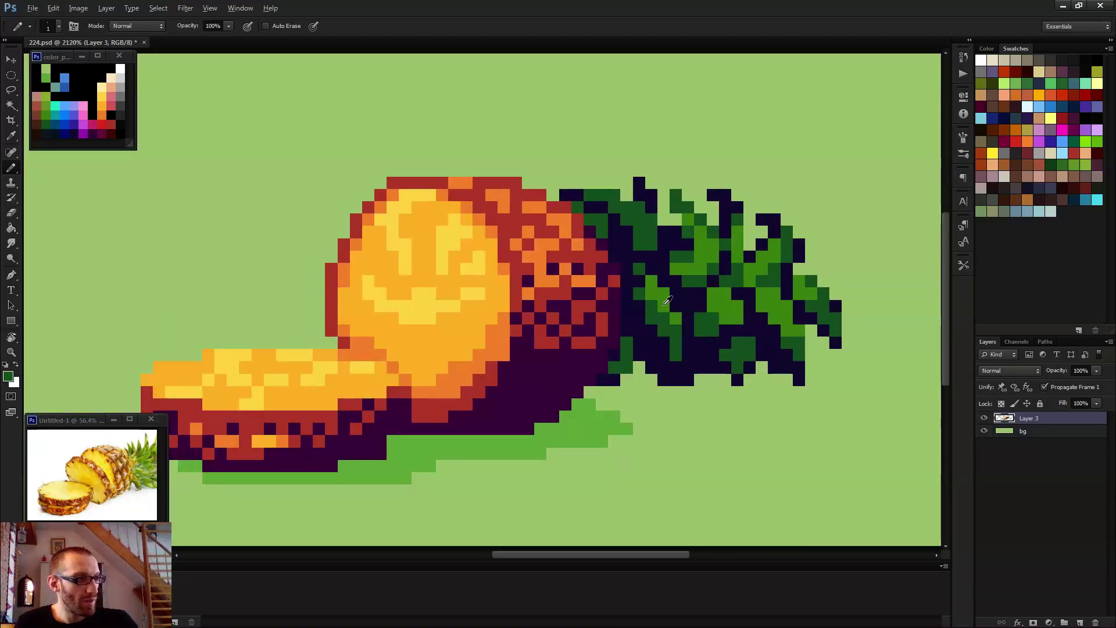
pyautogui.keyDown('alt'); pyautogui.click(666, 296); pyautogui.keyUp('alt')
pyautogui.click(628, 204)
pyautogui.click(621, 204)
pyautogui.click(645, 220)
pyautogui.scroll(-2, 602, 194)
pyautogui.scroll(-4, 646, 220)
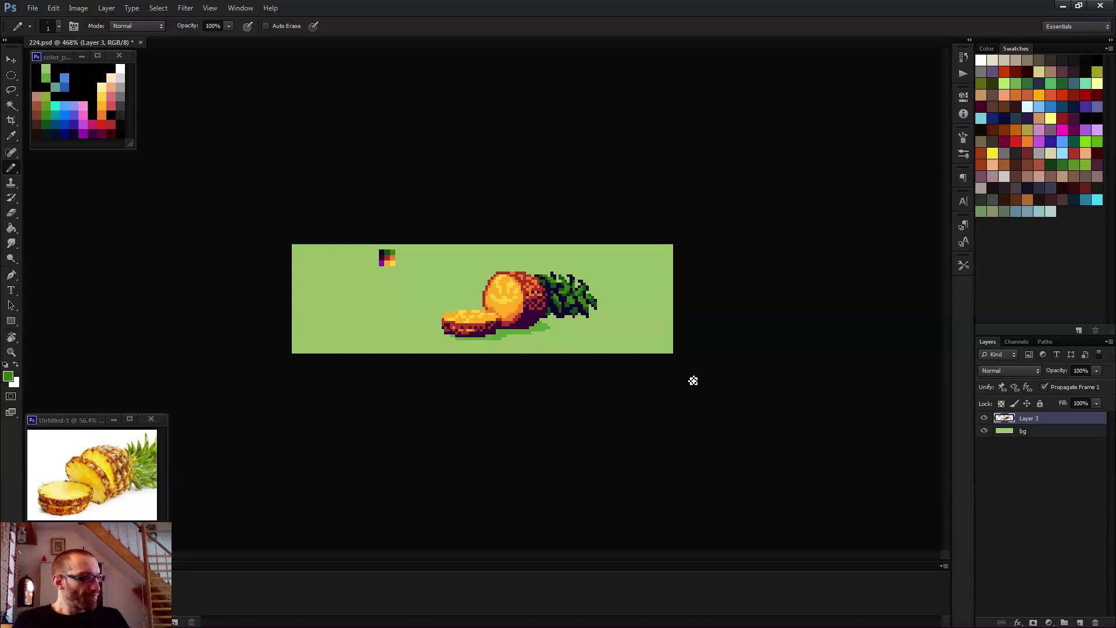
pyautogui.scroll(5, 609, 346)
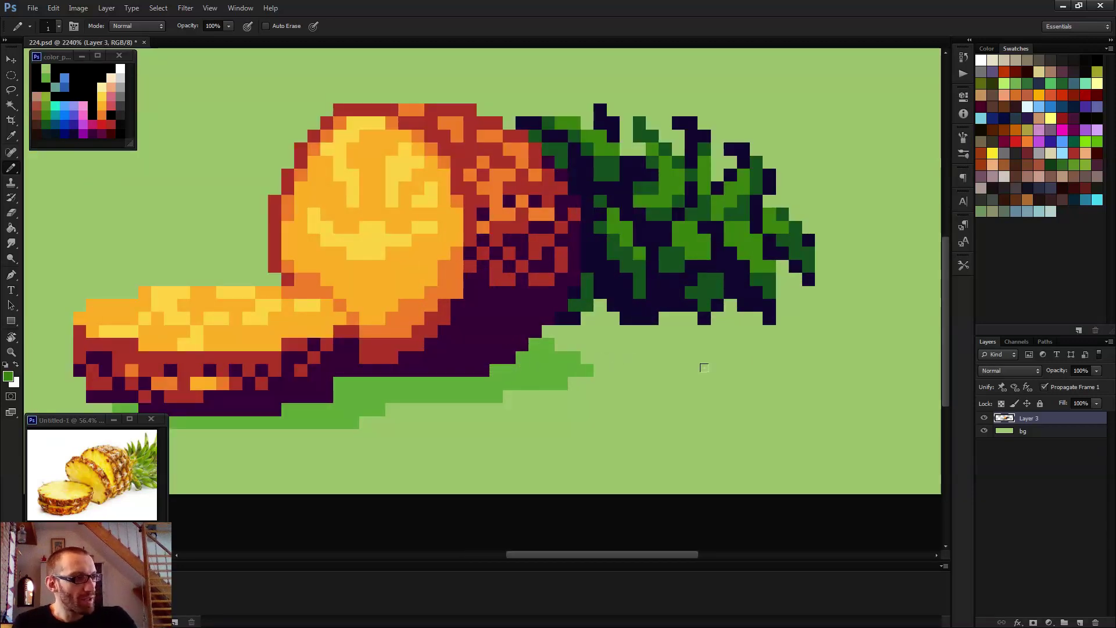
# - Extend the green shadow line straight to the right beneath the crown
pyautogui.keyDown('alt'); pyautogui.click(562, 370); pyautogui.keyUp('alt')
pyautogui.moveTo(575, 365); pyautogui.dragTo(814, 371)
pyautogui.scroll(-3, 812, 373)
pyautogui.scroll(1, 804, 387)
# - Draw dark purple stems from the leaves down to the shadow and thicken their base
pyautogui.keyDown('alt'); pyautogui.click(713, 325); pyautogui.keyUp('alt')
pyautogui.moveTo(687, 335)
pyautogui.mouseDown()
pyautogui.moveTo(693, 363)
pyautogui.moveTo(674, 366)
pyautogui.mouseUp()
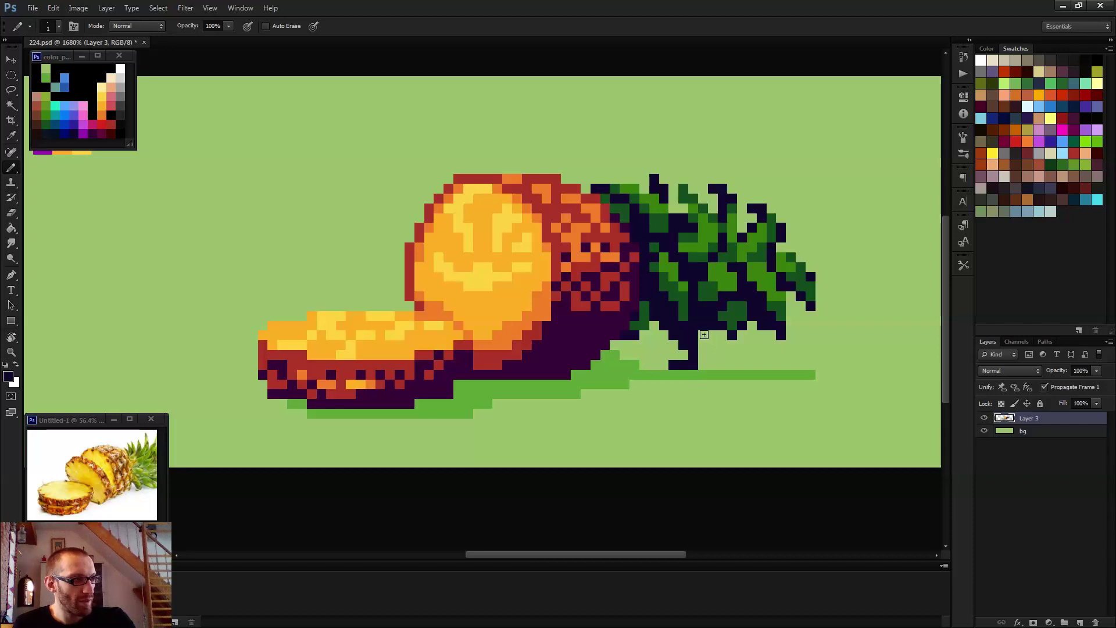
pyautogui.moveTo(705, 336)
pyautogui.mouseDown()
pyautogui.moveTo(736, 365)
pyautogui.moveTo(762, 338)
pyautogui.moveTo(749, 327)
pyautogui.moveTo(731, 360)
pyautogui.moveTo(725, 339)
pyautogui.moveTo(701, 335)
pyautogui.moveTo(710, 347)
pyautogui.moveTo(662, 366)
pyautogui.moveTo(689, 358)
pyautogui.mouseUp()
pyautogui.click(652, 364)
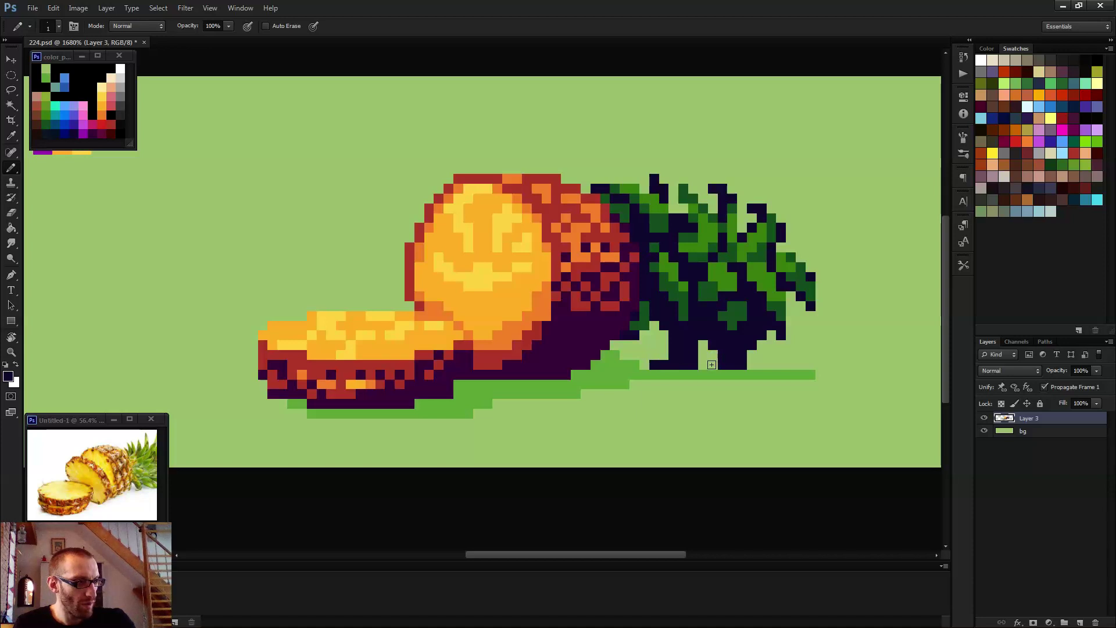
pyautogui.moveTo(634, 342)
pyautogui.mouseDown()
pyautogui.moveTo(652, 364)
pyautogui.moveTo(618, 374)
pyautogui.moveTo(662, 326)
pyautogui.mouseUp()
# - Pencil dark leaf-colour pixels under the crown's lower leaves, filling a green gap
pyautogui.scroll(-5, 698, 349)
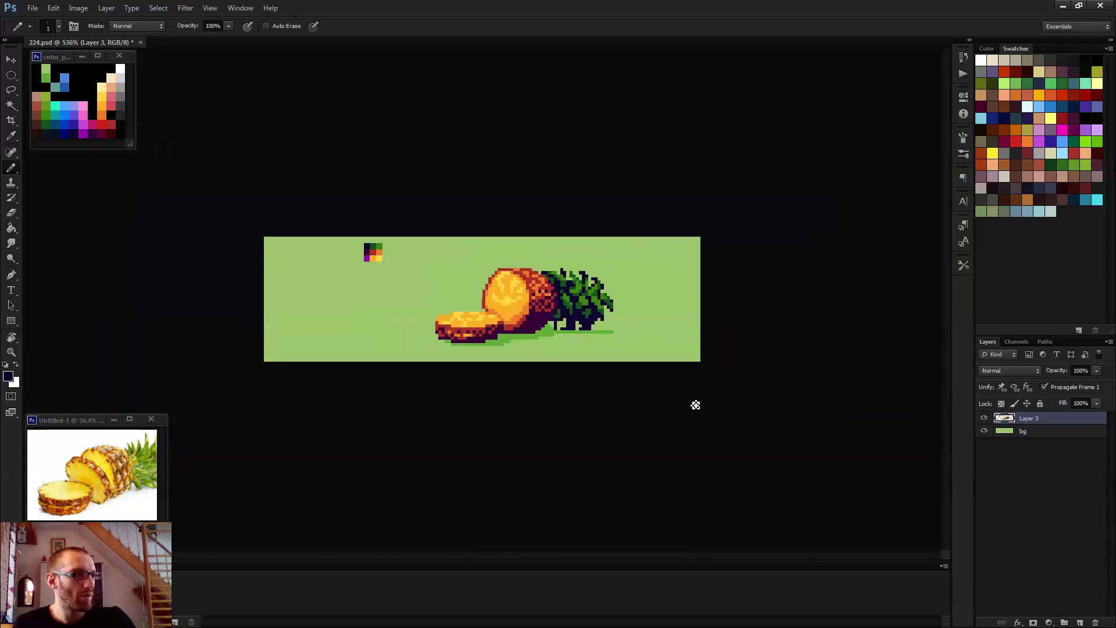
pyautogui.scroll(2, 634, 363)
pyautogui.scroll(3, 613, 350)
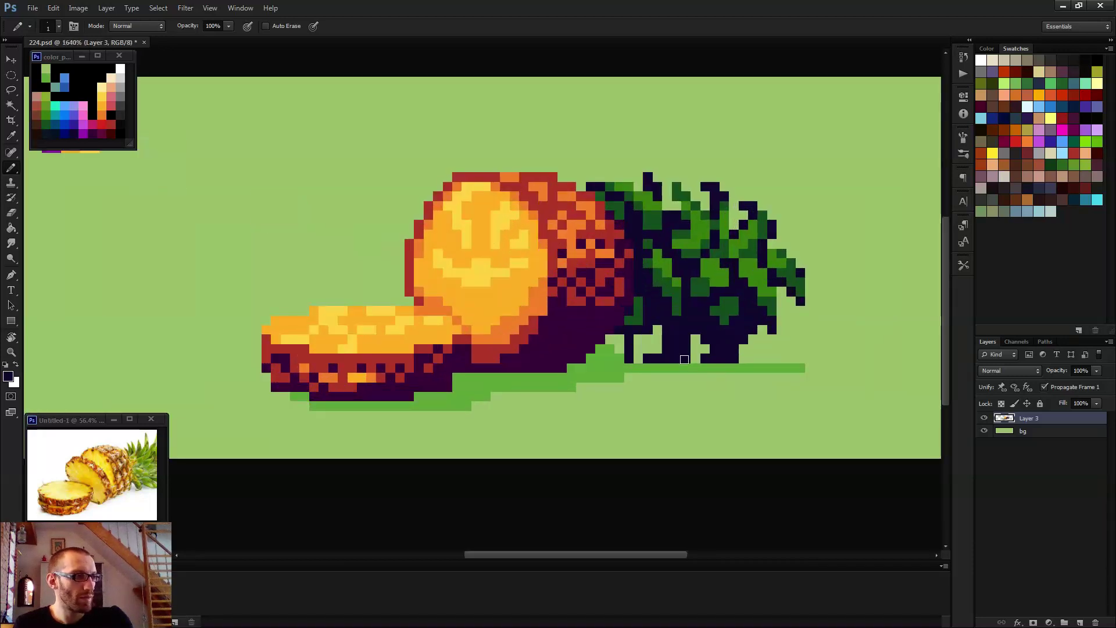
pyautogui.press('e')
pyautogui.scroll(-2, 756, 412)
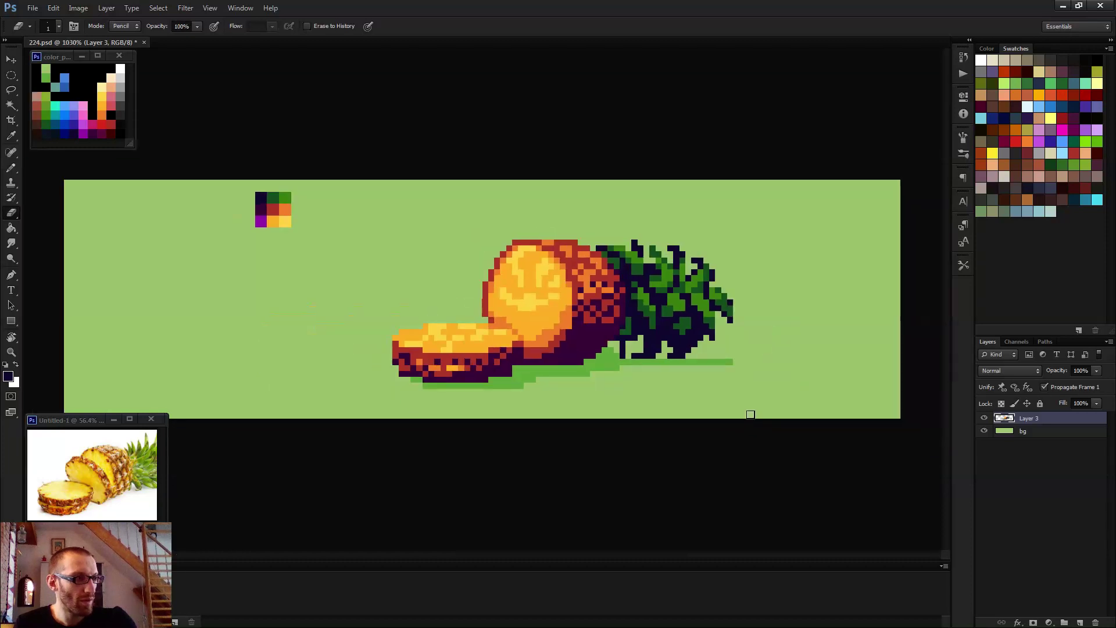
pyautogui.press('b')
pyautogui.scroll(-2, 669, 384)
pyautogui.scroll(4, 639, 361)
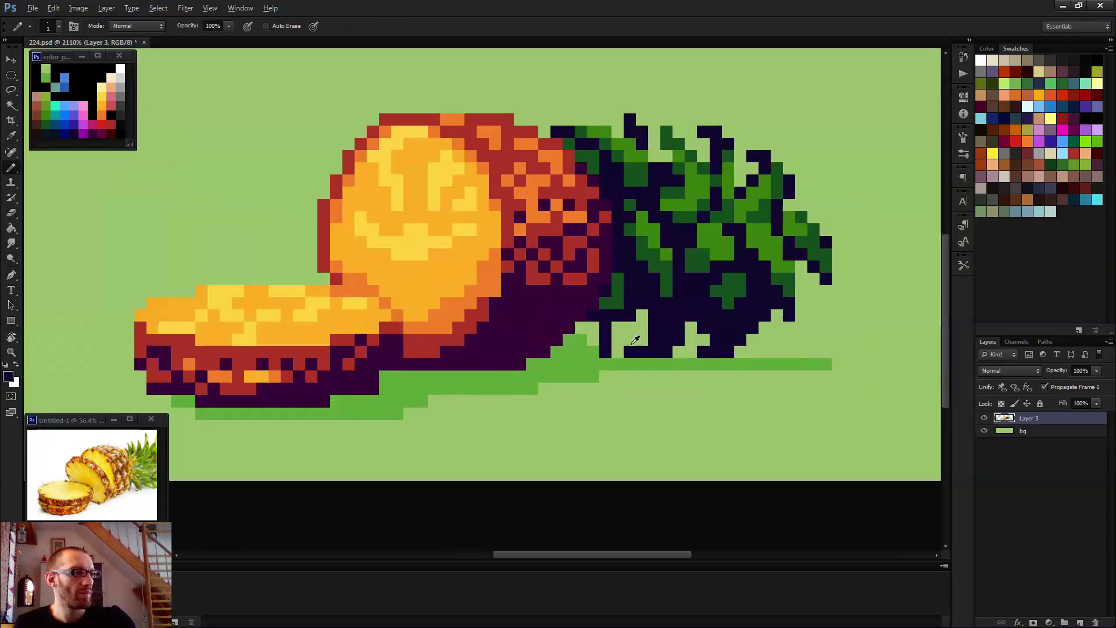
pyautogui.keyDown('alt'); pyautogui.click(610, 324); pyautogui.keyUp('alt')
pyautogui.moveTo(617, 340); pyautogui.dragTo(618, 327)
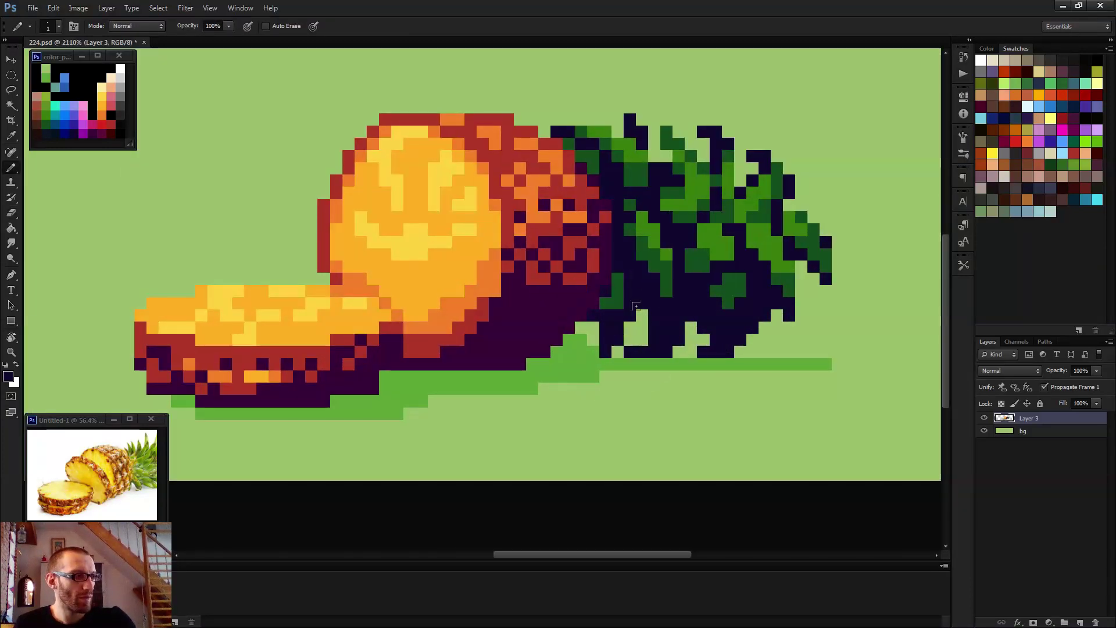
pyautogui.click(642, 327)
# - Sample the leaf green and turn several dark pixels in and under the leaves green
pyautogui.scroll(-3, 639, 325)
pyautogui.scroll(-2, 690, 406)
pyautogui.scroll(4, 651, 343)
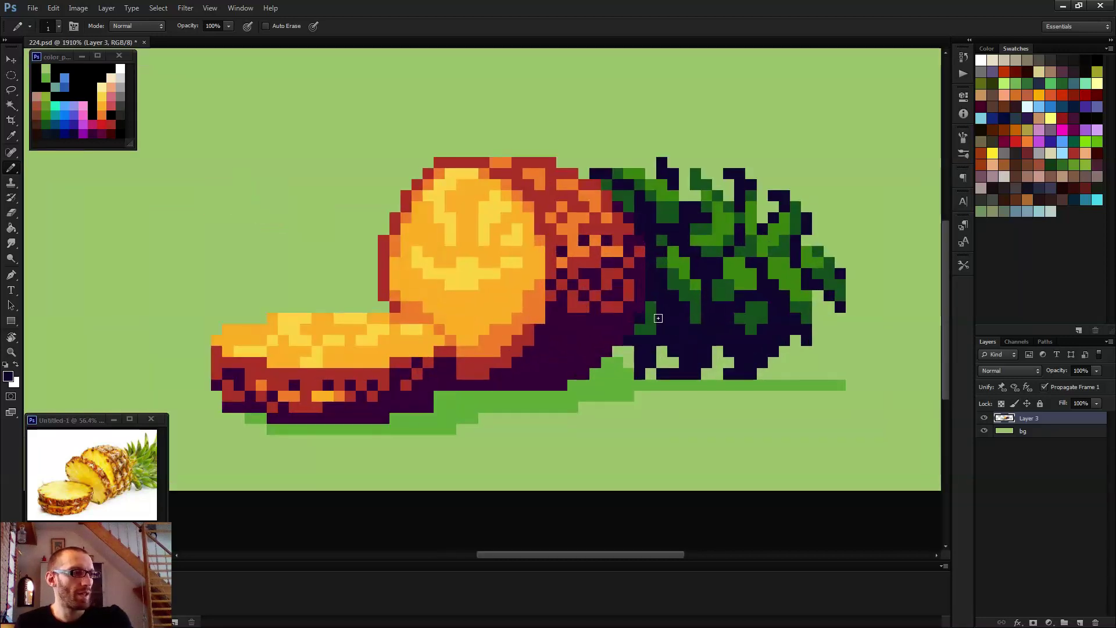
pyautogui.keyDown('alt'); pyautogui.click(658, 318); pyautogui.keyUp('alt')
pyautogui.scroll(2, 663, 322)
pyautogui.click(671, 340)
pyautogui.click(689, 358)
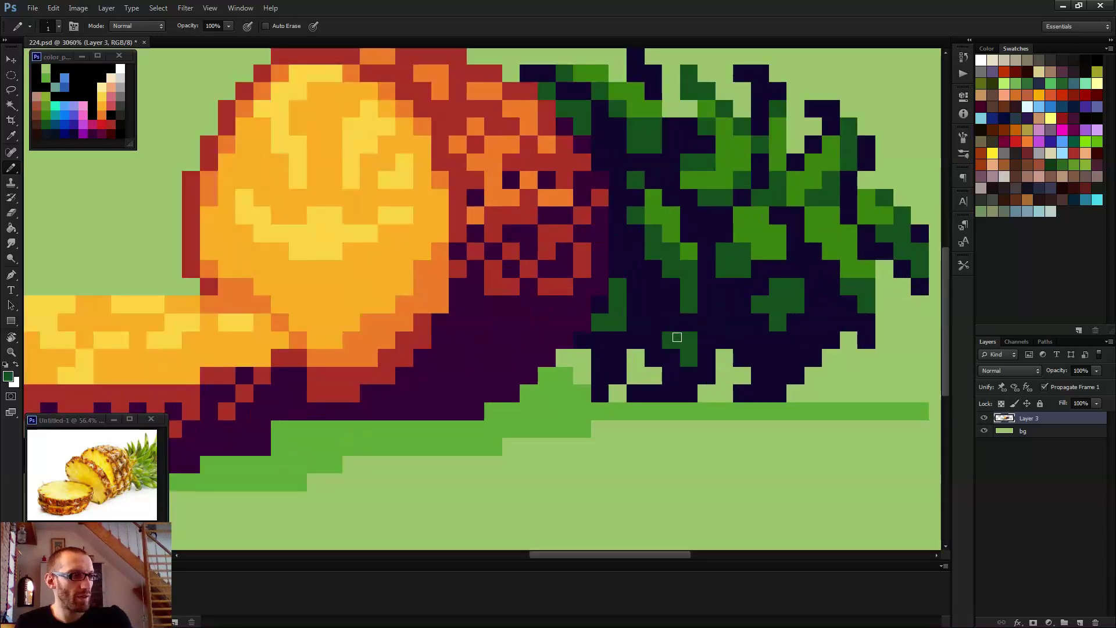
pyautogui.click(778, 356)
pyautogui.click(763, 354)
pyautogui.scroll(-5, 773, 346)
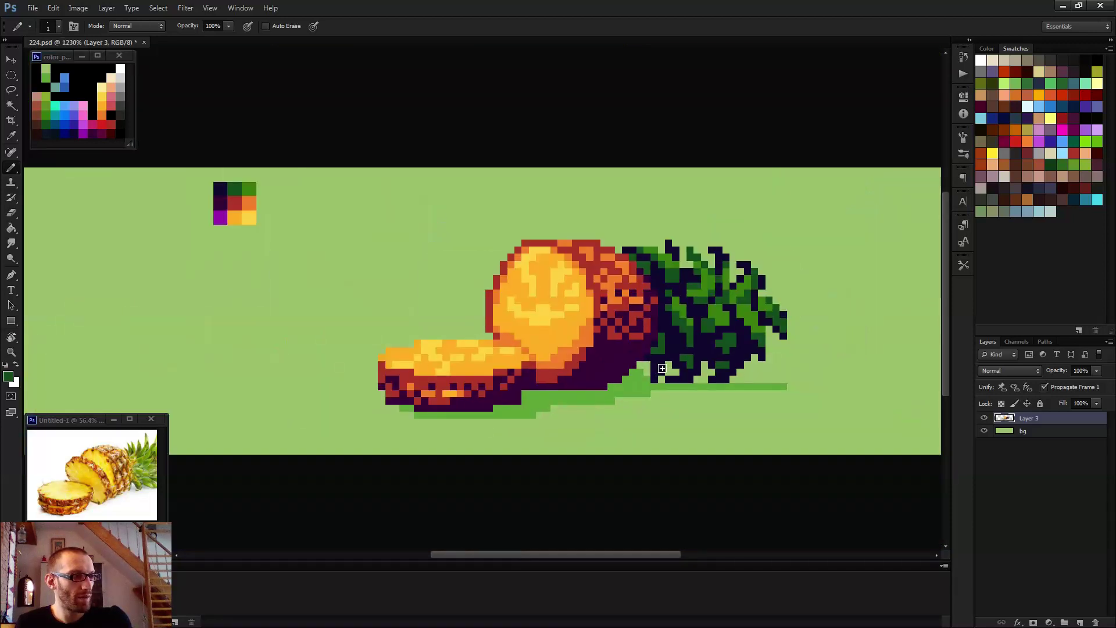
pyautogui.scroll(-4, 725, 392)
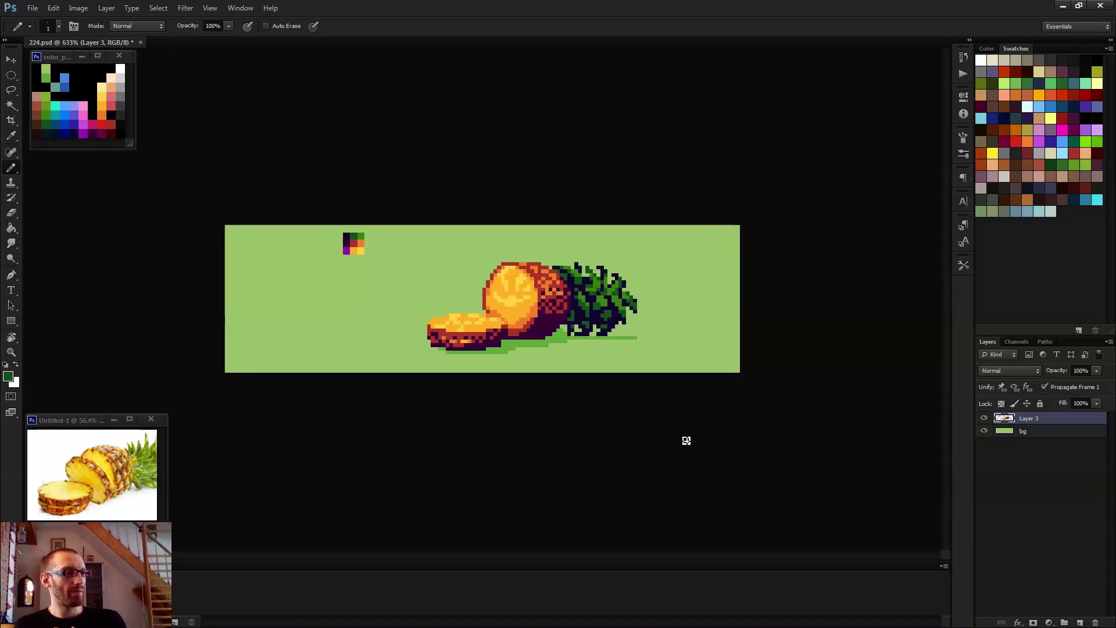
pyautogui.scroll(3, 685, 441)
pyautogui.scroll(2, 610, 366)
pyautogui.click(657, 296)
# - Repaint a few leaf pixels dark navy, then resample the leaf green
pyautogui.scroll(-5, 744, 419)
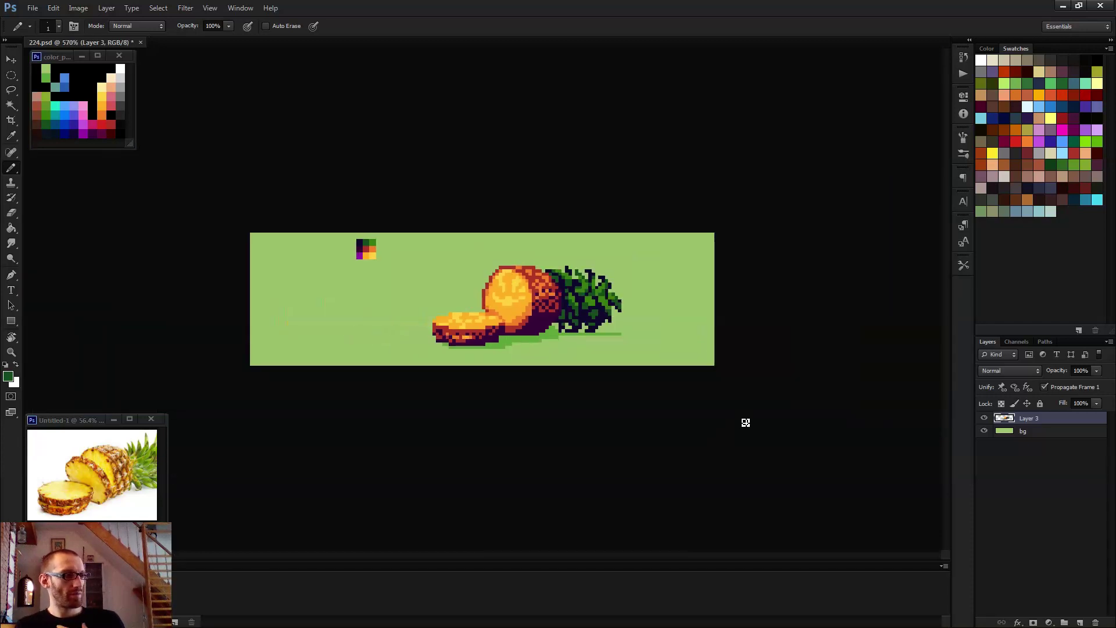
pyautogui.scroll(-1, 733, 429)
pyautogui.scroll(2, 559, 361)
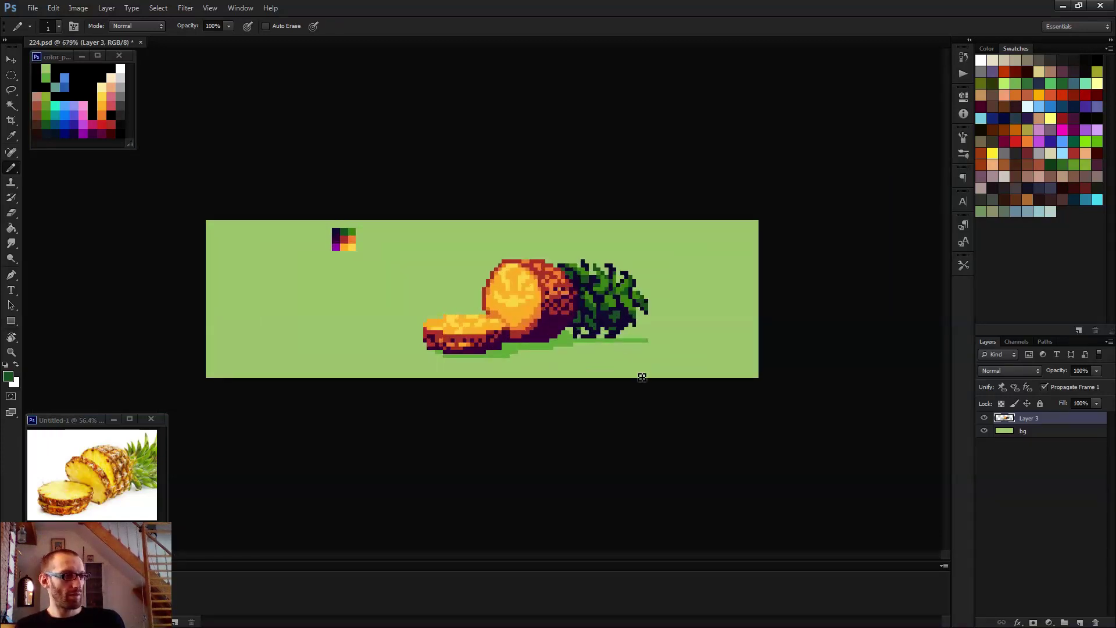
pyautogui.scroll(3, 610, 339)
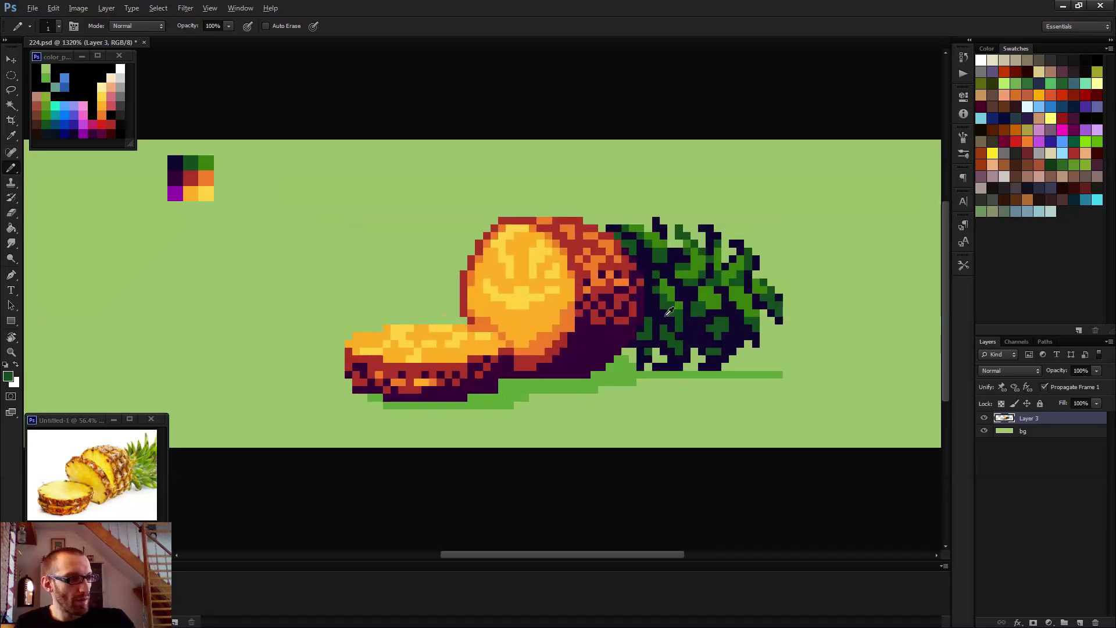
pyautogui.keyDown('alt'); pyautogui.click(665, 327); pyautogui.keyUp('alt')
pyautogui.click(664, 327)
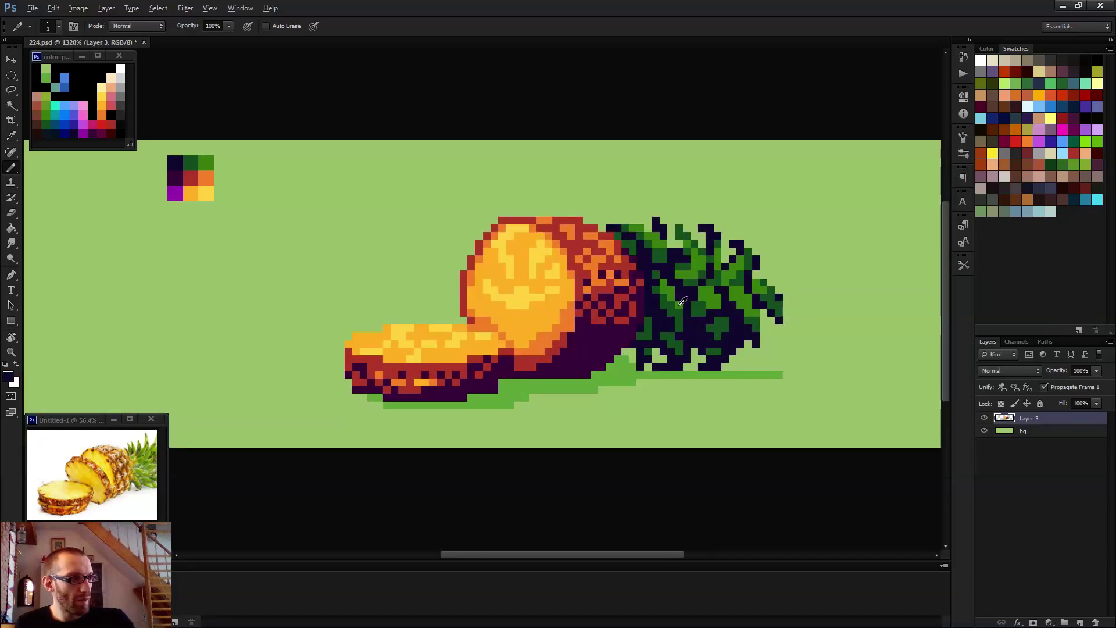
pyautogui.keyDown('alt'); pyautogui.click(661, 239); pyautogui.keyUp('alt')
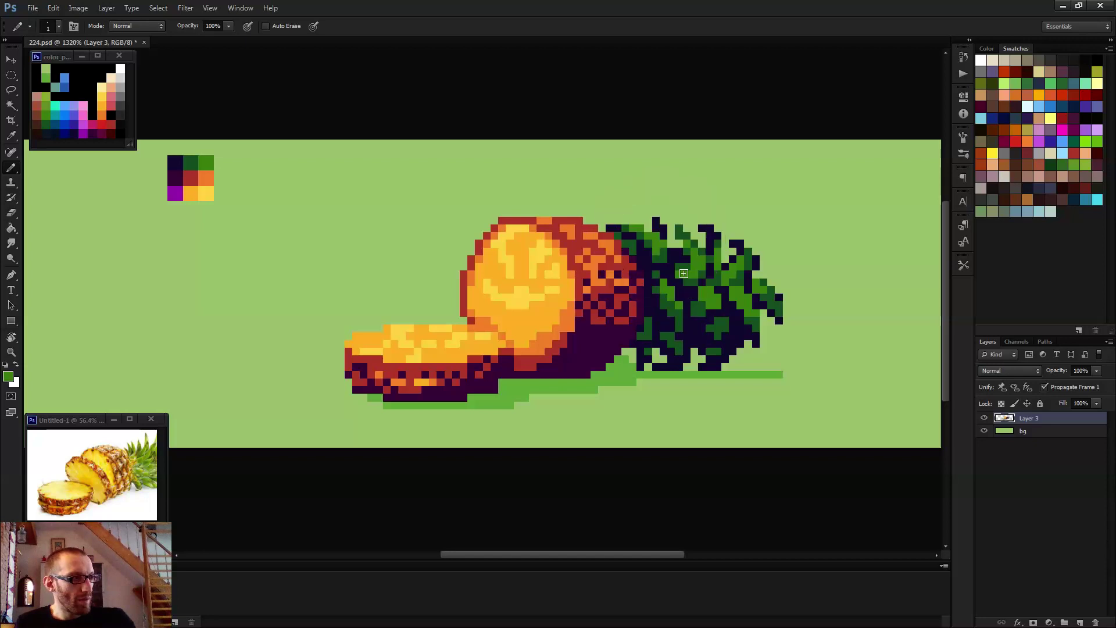
# - Draw a dark navy row of pixels along the pineapple's base
pyautogui.scroll(-5, 726, 386)
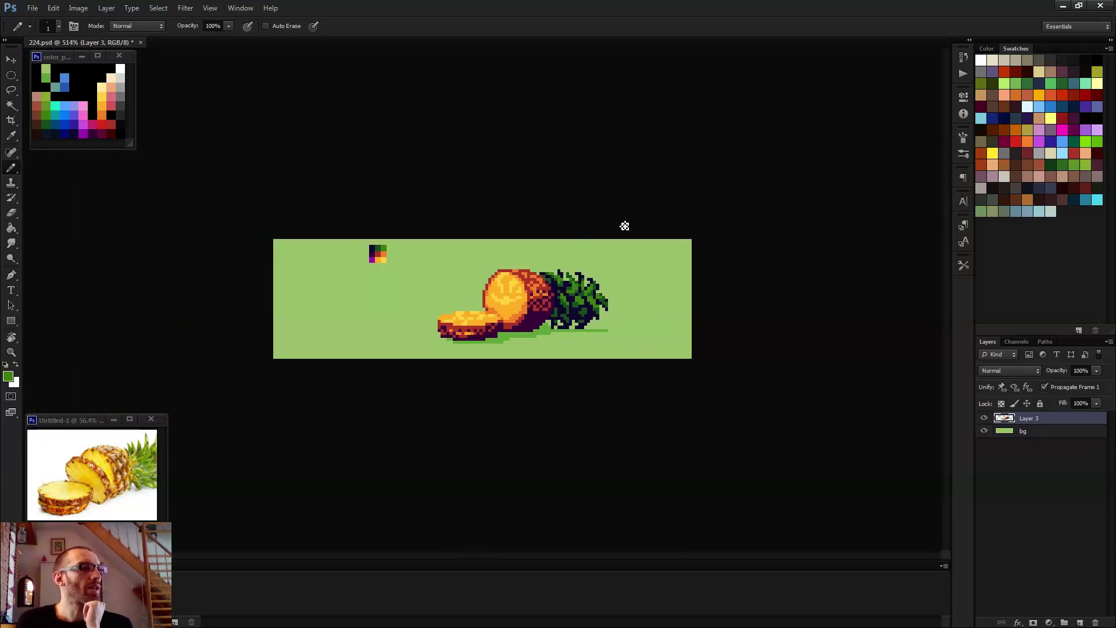
pyautogui.scroll(-3, 613, 331)
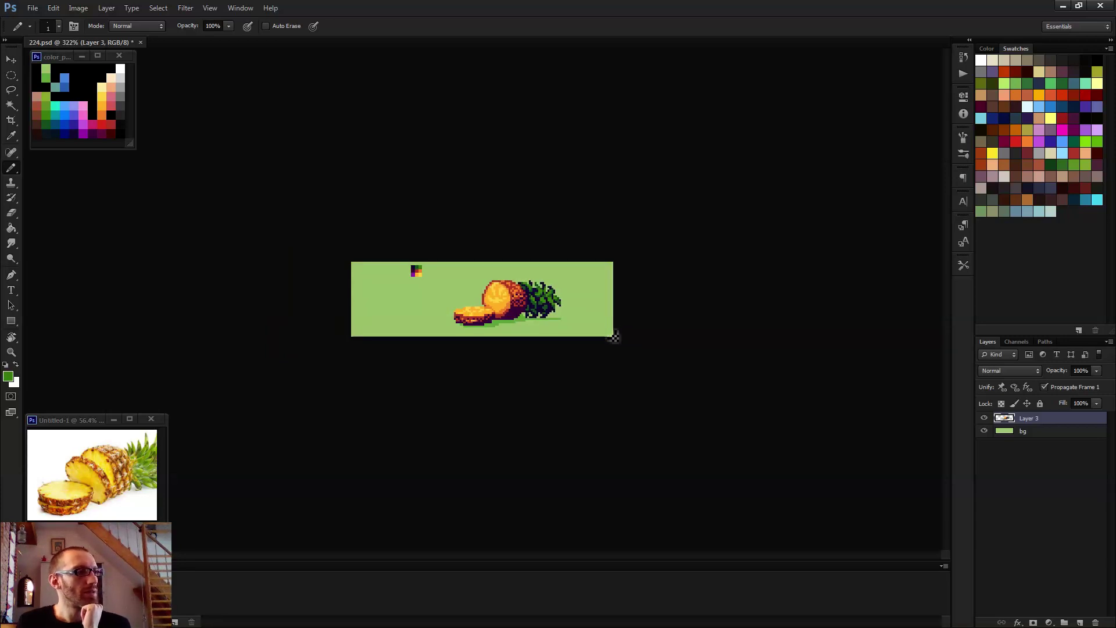
pyautogui.scroll(6, 521, 356)
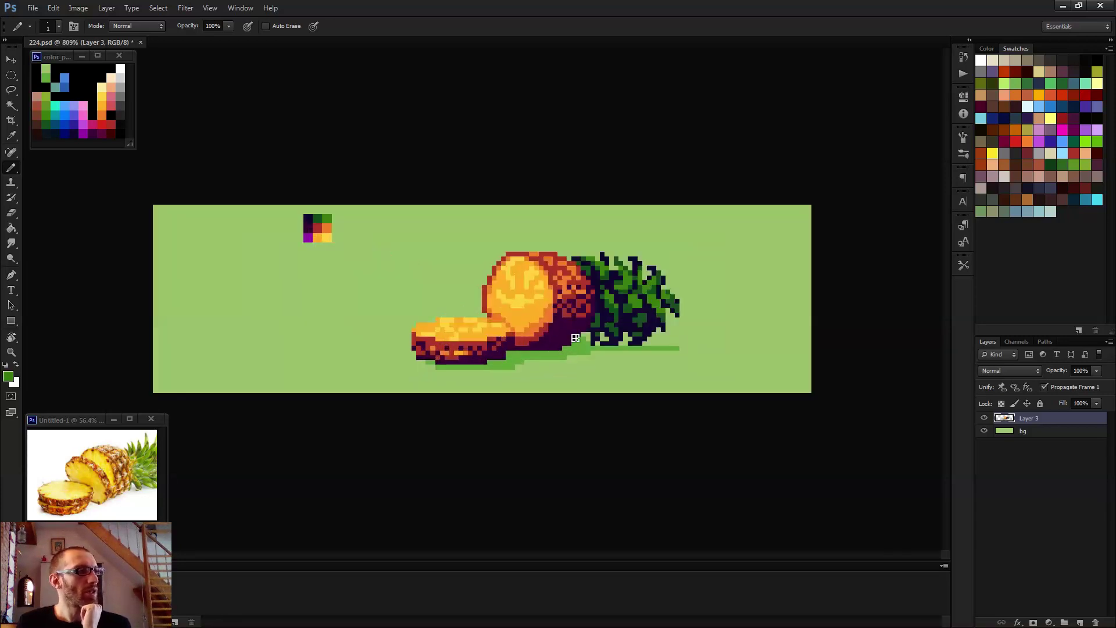
pyautogui.keyDown('alt'); pyautogui.click(689, 370); pyautogui.keyUp('alt')
pyautogui.moveTo(459, 375); pyautogui.dragTo(573, 370)
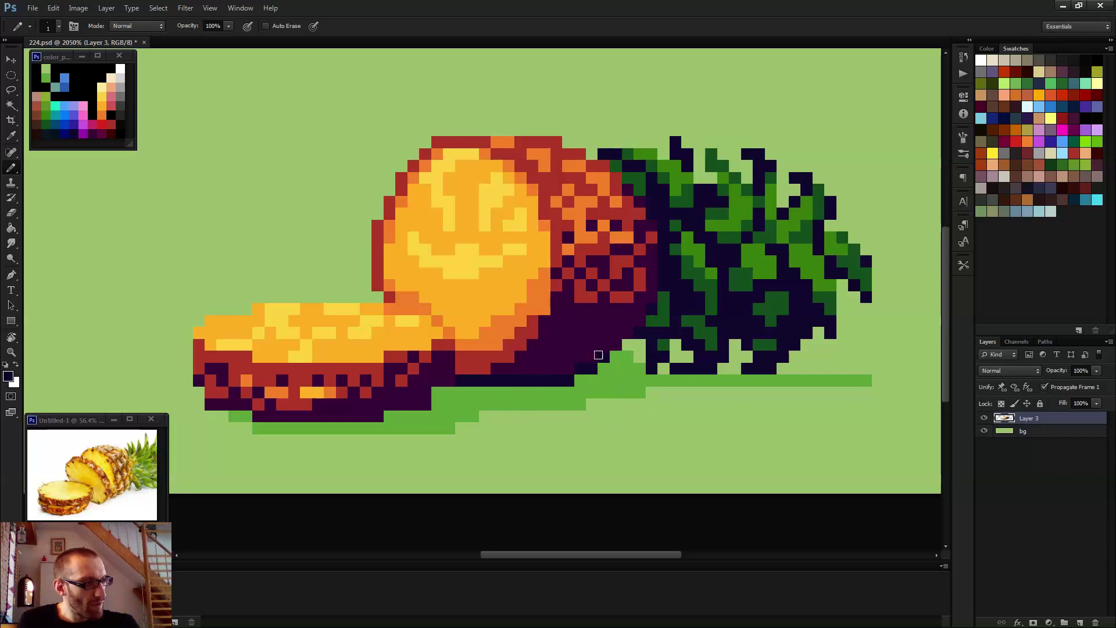
pyautogui.scroll(-6, 599, 372)
pyautogui.scroll(-1, 610, 438)
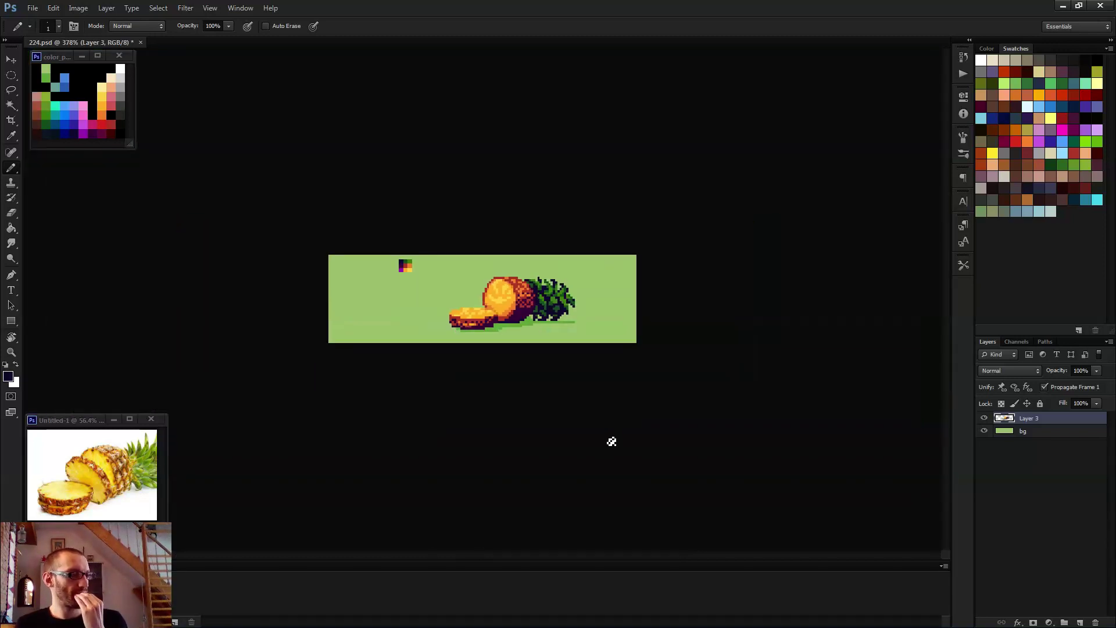
# - Add shadow-green pixels under the leaves and between the leaf bottoms
pyautogui.scroll(2, 588, 428)
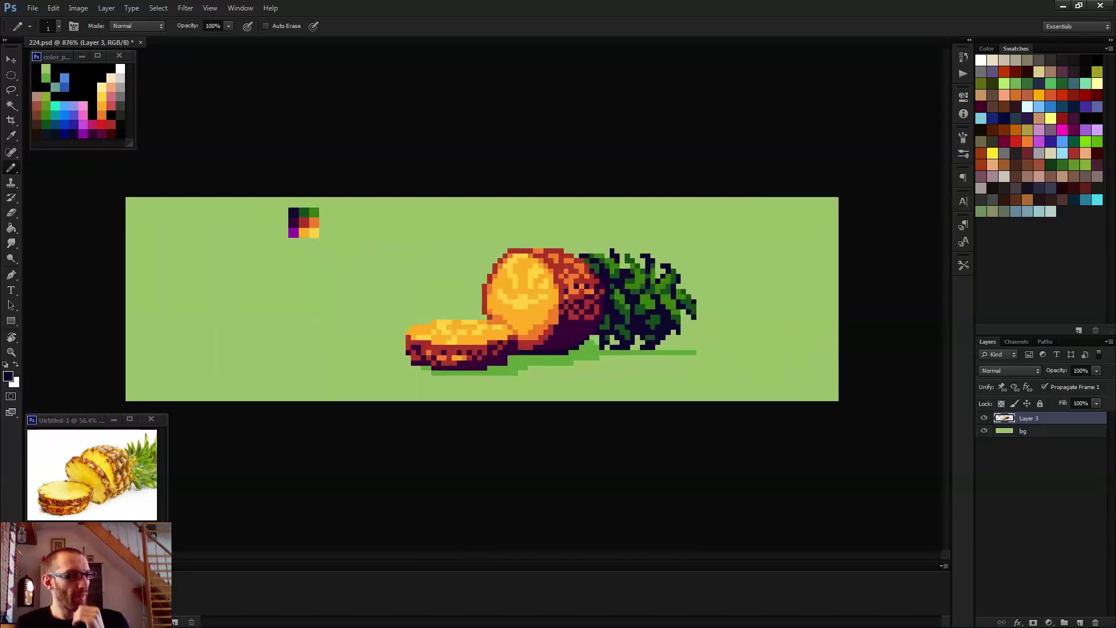
pyautogui.scroll(2, 579, 365)
pyautogui.keyDown('alt'); pyautogui.click(599, 339); pyautogui.keyUp('alt')
pyautogui.click(628, 329)
pyautogui.click(639, 329)
pyautogui.click(693, 328)
pyautogui.click(702, 328)
pyautogui.click(745, 328)
pyautogui.click(755, 329)
# - Paint a green shadow row beneath the crown and extend the band to fill gaps
pyautogui.moveTo(666, 348); pyautogui.dragTo(762, 358)
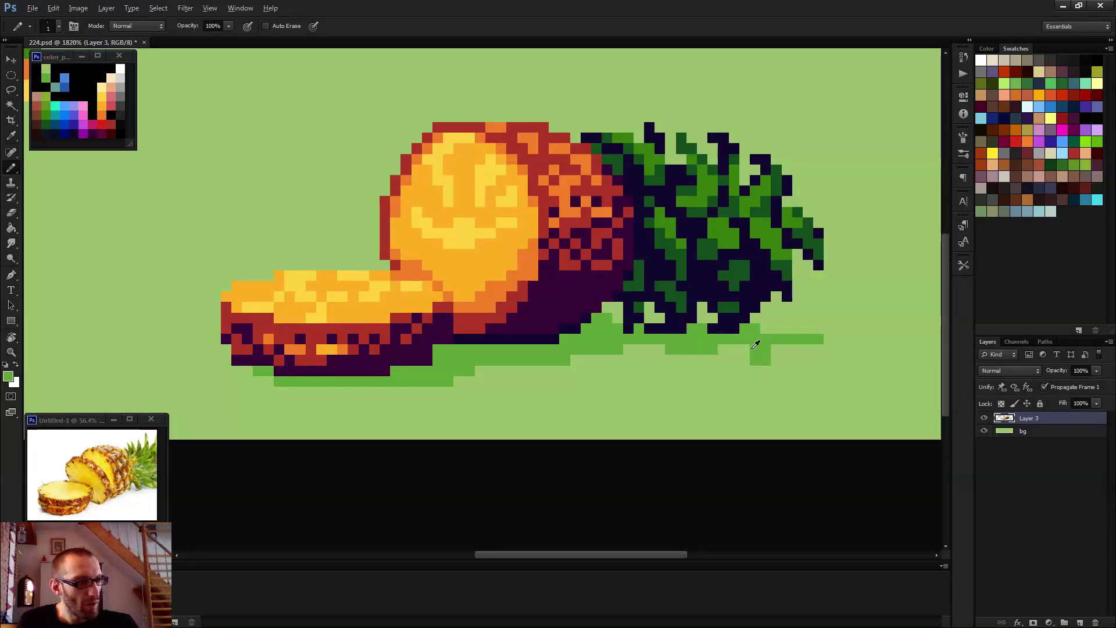
pyautogui.click(745, 349)
pyautogui.click(797, 349)
pyautogui.click(808, 349)
pyautogui.moveTo(782, 328); pyautogui.dragTo(762, 329)
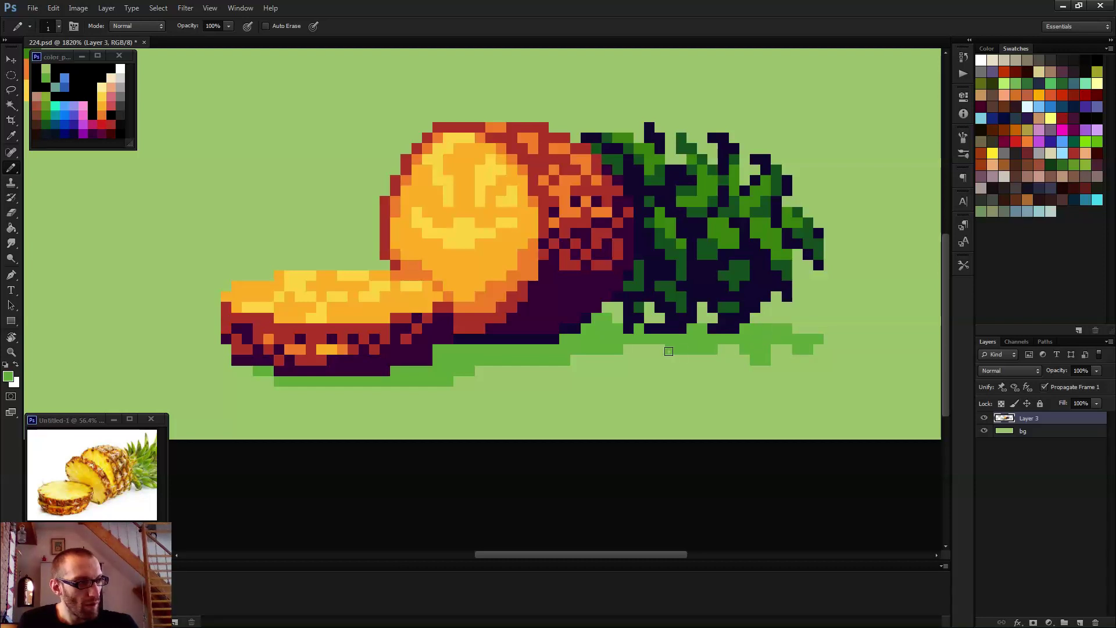
pyautogui.moveTo(656, 347)
pyautogui.mouseDown()
pyautogui.moveTo(674, 359)
pyautogui.moveTo(650, 353)
pyautogui.mouseUp()
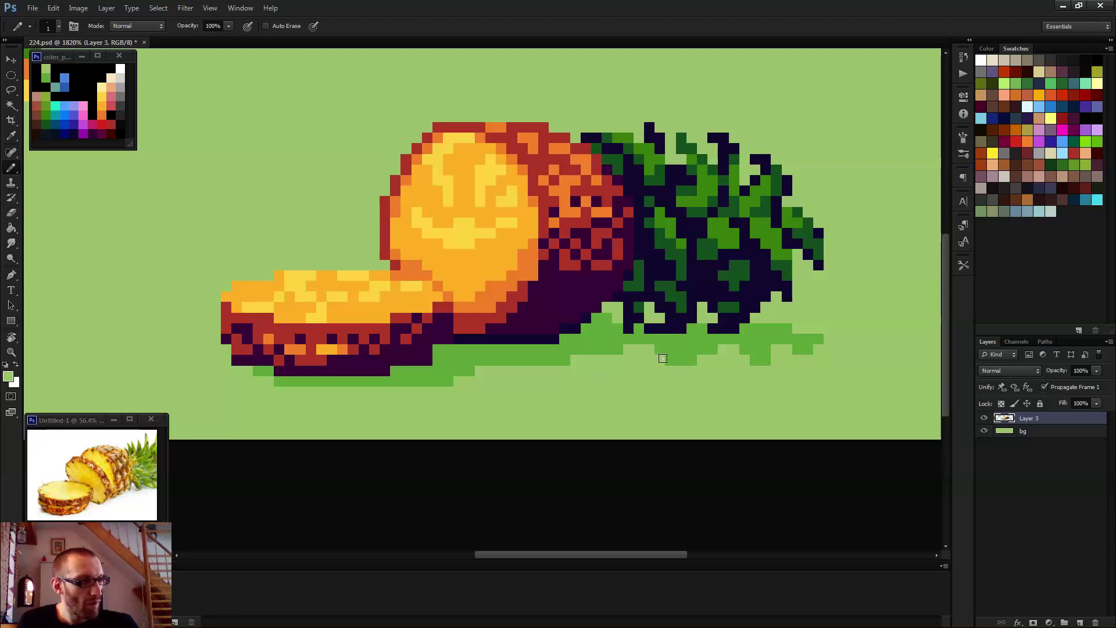
# - Erase the stray bottom row of the shadow, checking it by toggling the bg layer
pyautogui.press('e')
pyautogui.click(984, 430)
pyautogui.click(984, 431)
pyautogui.scroll(-5, 775, 369)
pyautogui.press('b')
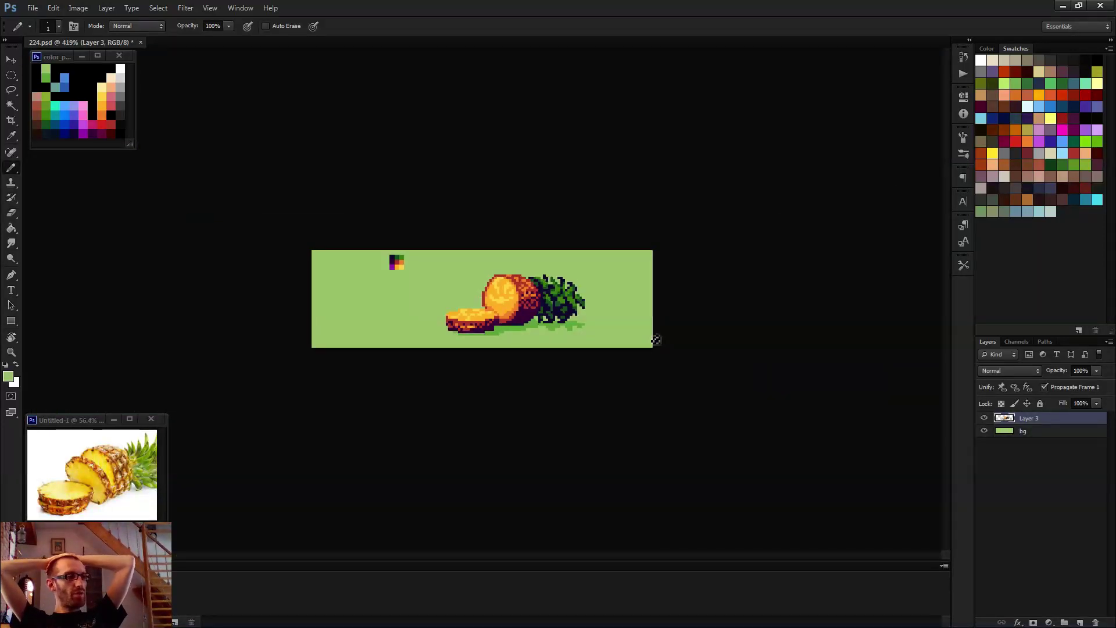
pyautogui.scroll(5, 656, 340)
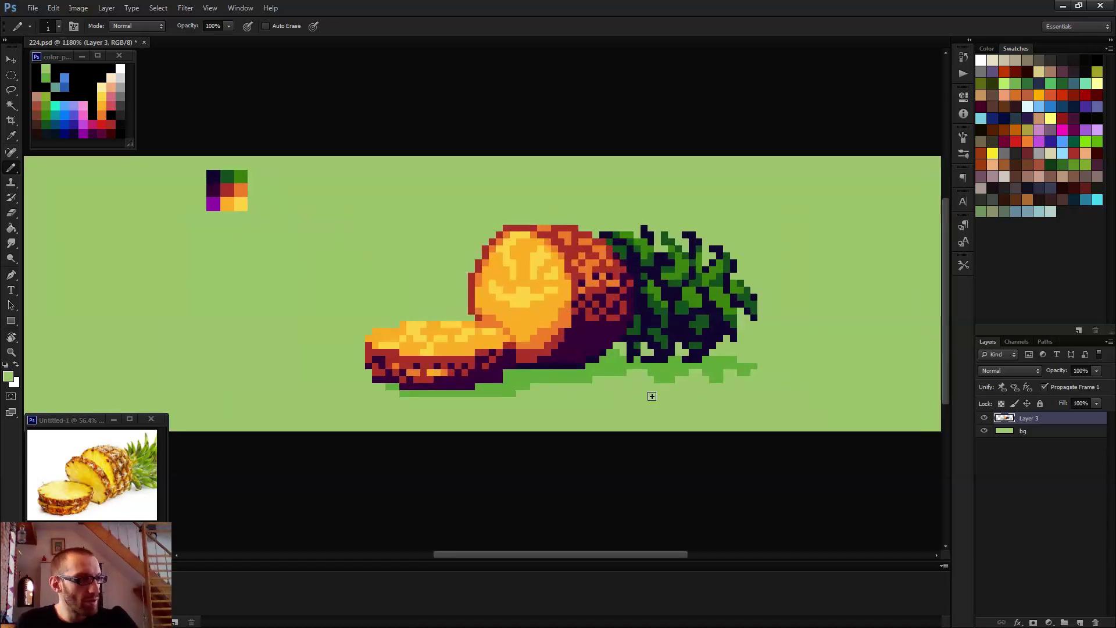
pyautogui.press('e')
pyautogui.moveTo(641, 373); pyautogui.dragTo(889, 370)
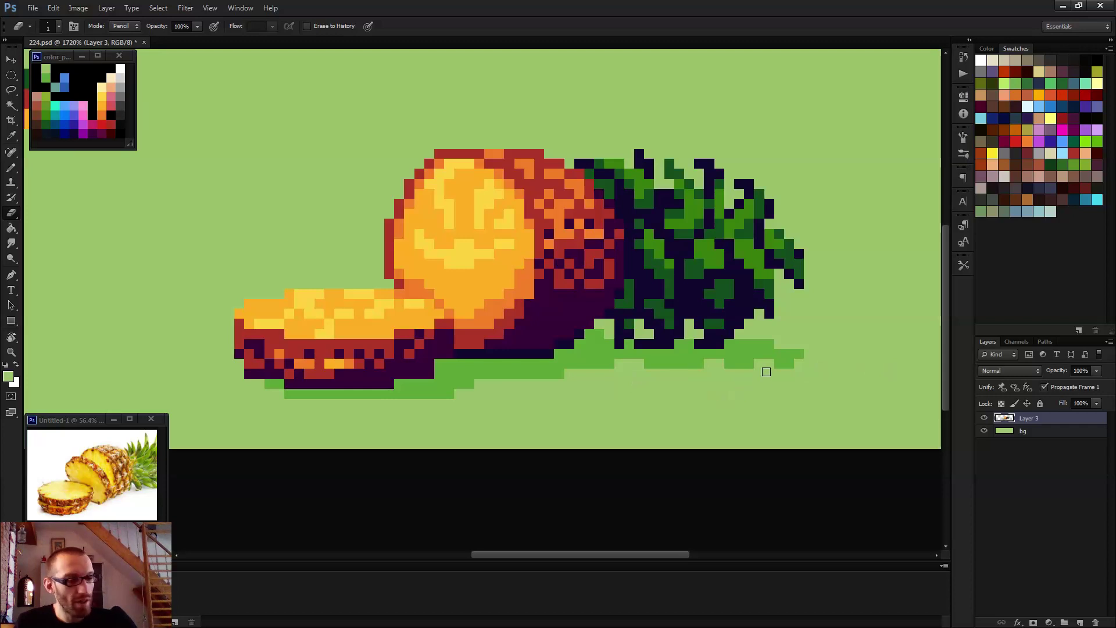
# - Fill the light-green gaps in the shadow with the sampled mid green
pyautogui.press('b')
pyautogui.scroll(2, 756, 370)
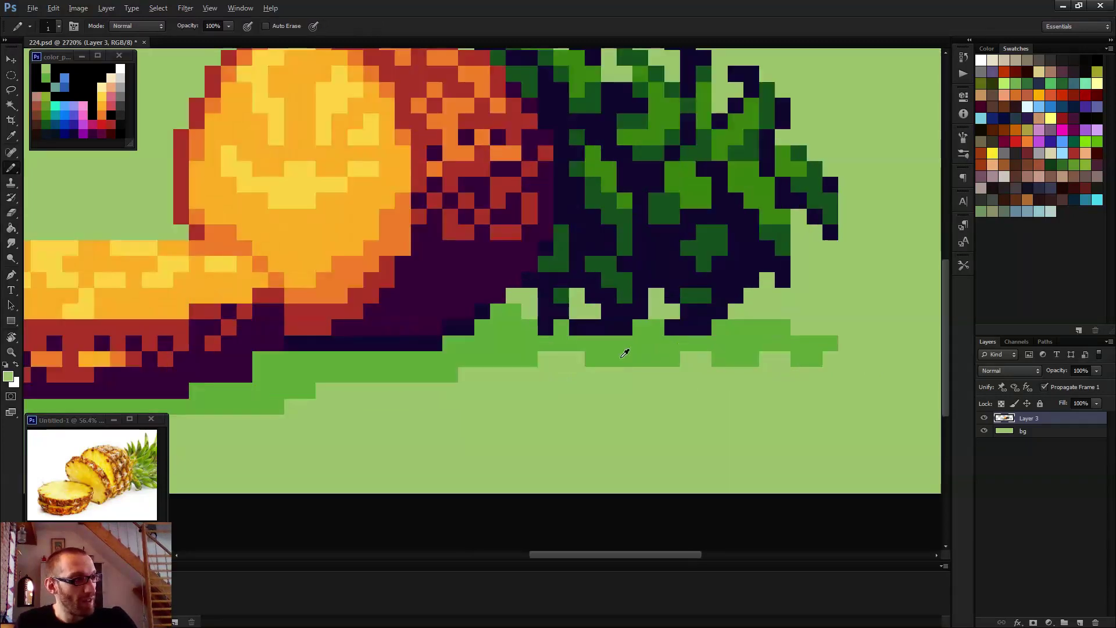
pyautogui.keyDown('alt'); pyautogui.click(651, 351); pyautogui.keyUp('alt')
pyautogui.moveTo(647, 310); pyautogui.dragTo(674, 310)
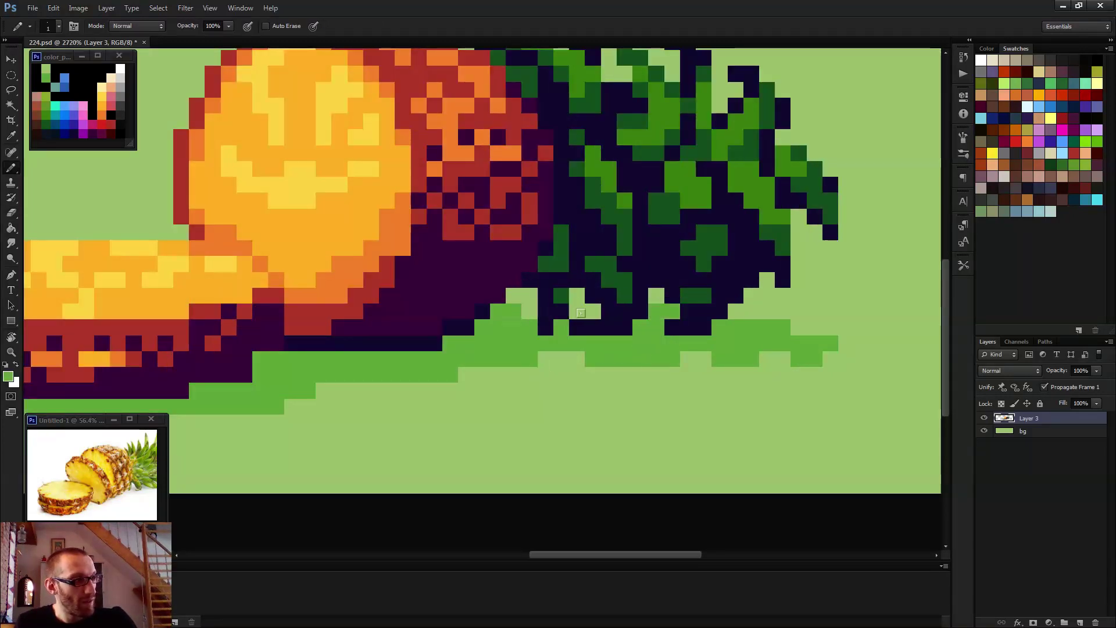
pyautogui.moveTo(582, 311); pyautogui.dragTo(595, 311)
pyautogui.moveTo(732, 308); pyautogui.dragTo(753, 309)
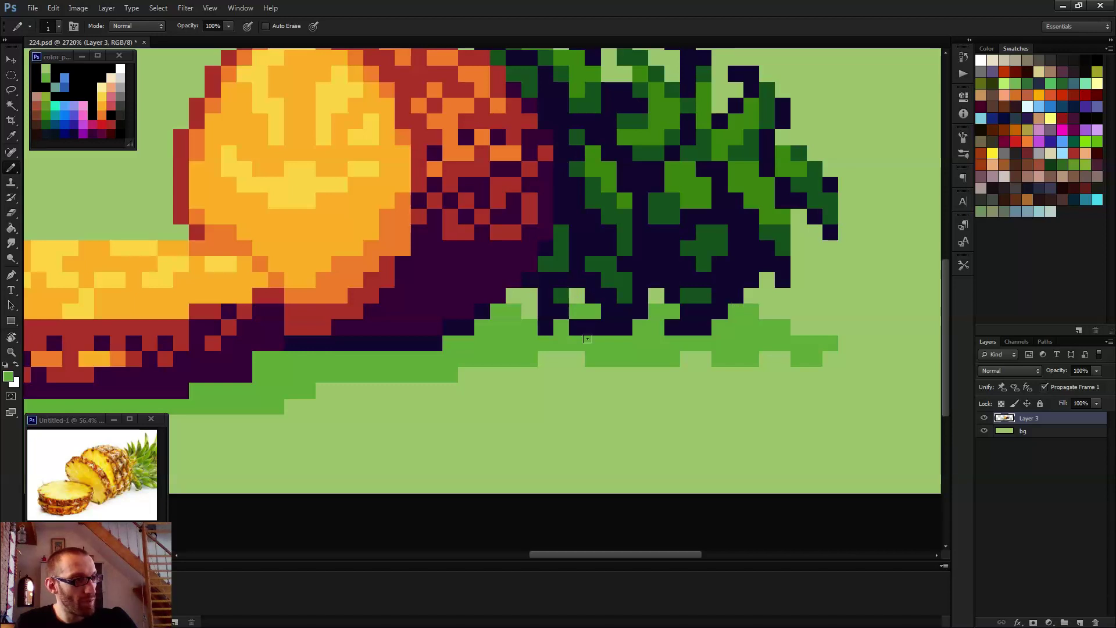
pyautogui.moveTo(532, 310); pyautogui.dragTo(518, 309)
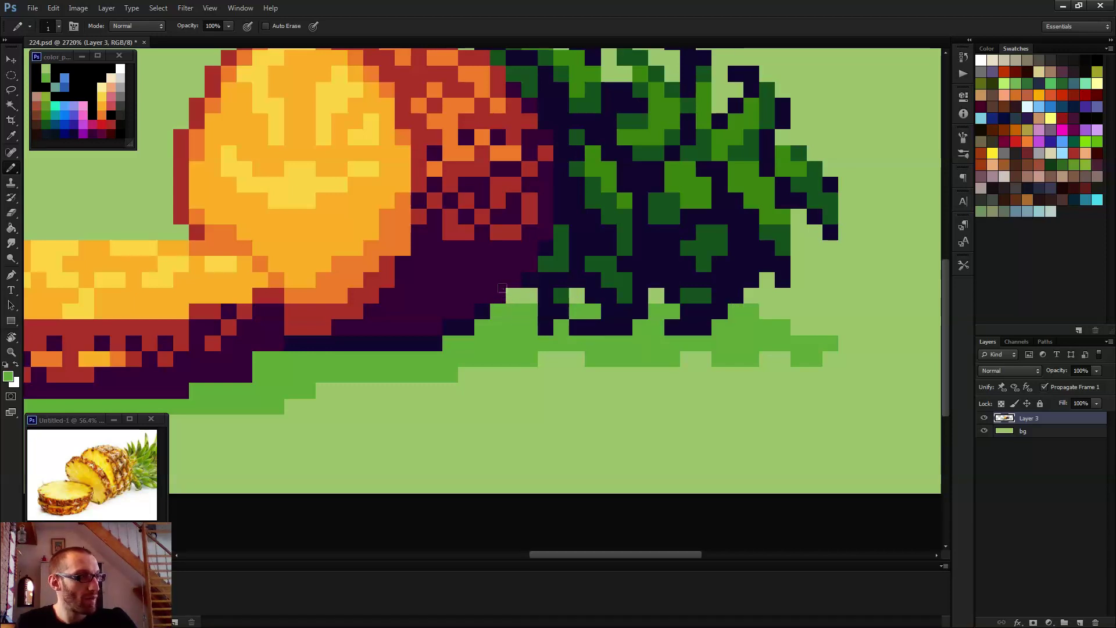
pyautogui.scroll(-10, 501, 288)
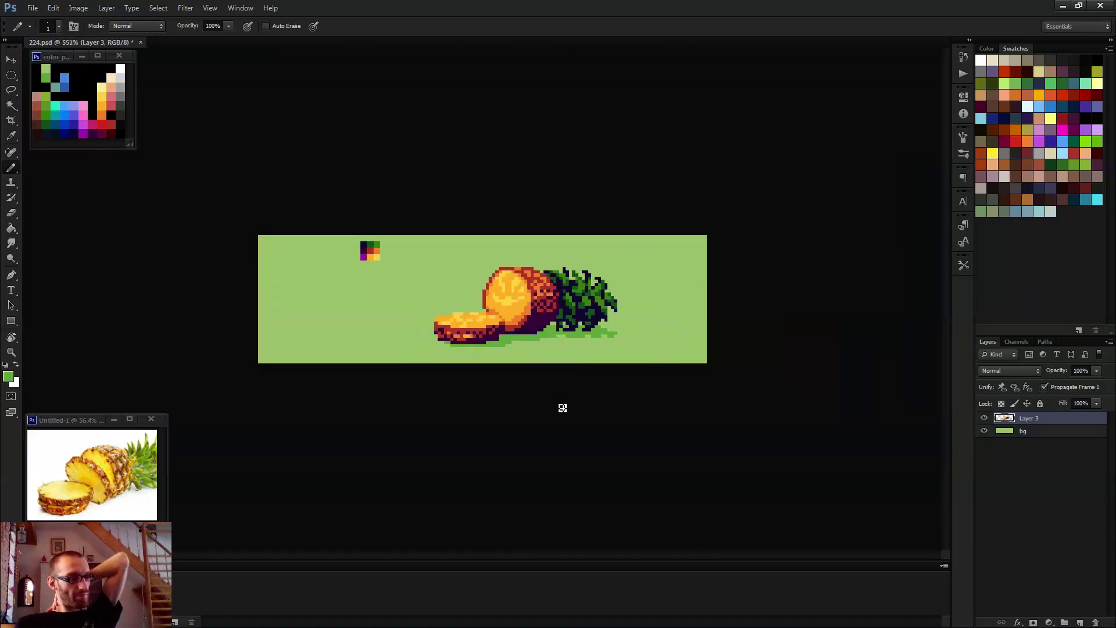
pyautogui.scroll(2, 569, 399)
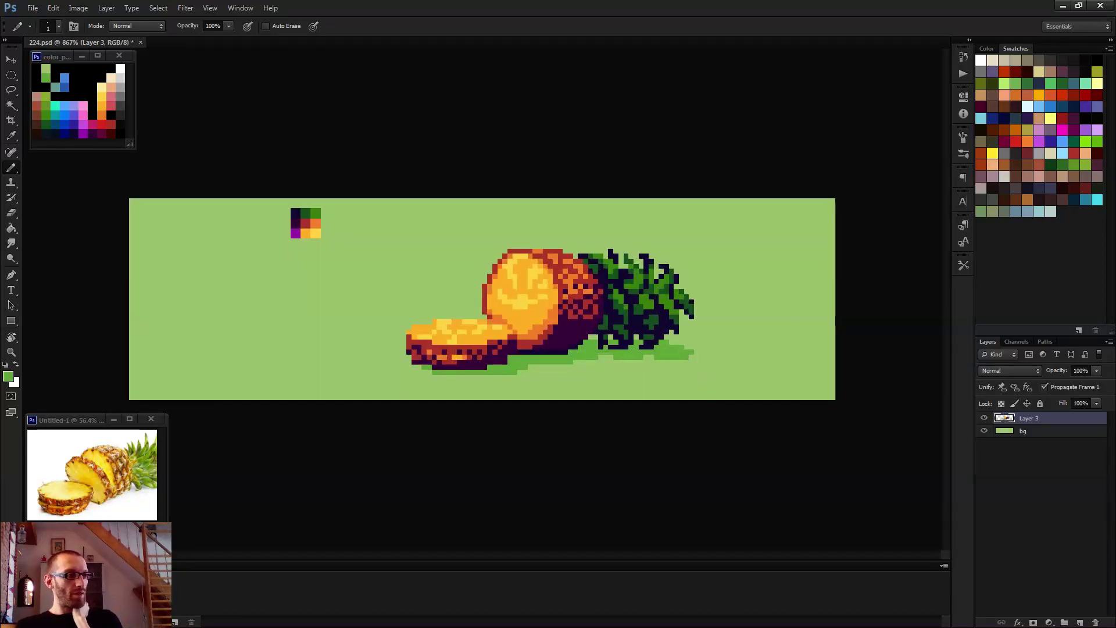
pyautogui.scroll(-2, 482, 297)
pyautogui.scroll(-1, 707, 389)
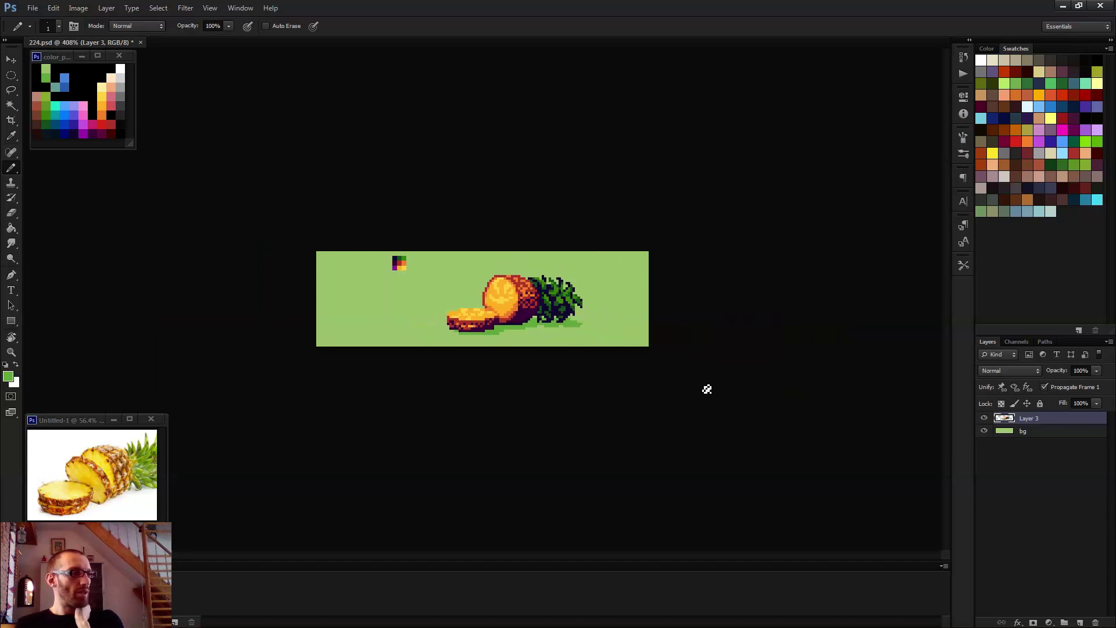
# - Add a white square to the palette swatch
pyautogui.scroll(3, 660, 354)
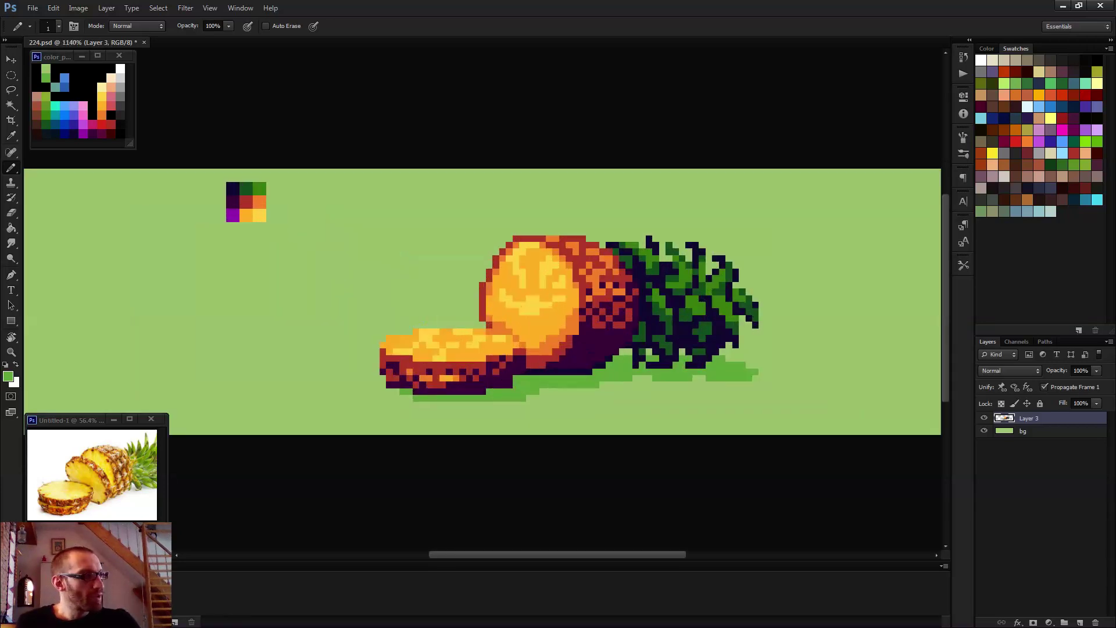
pyautogui.scroll(2, 397, 367)
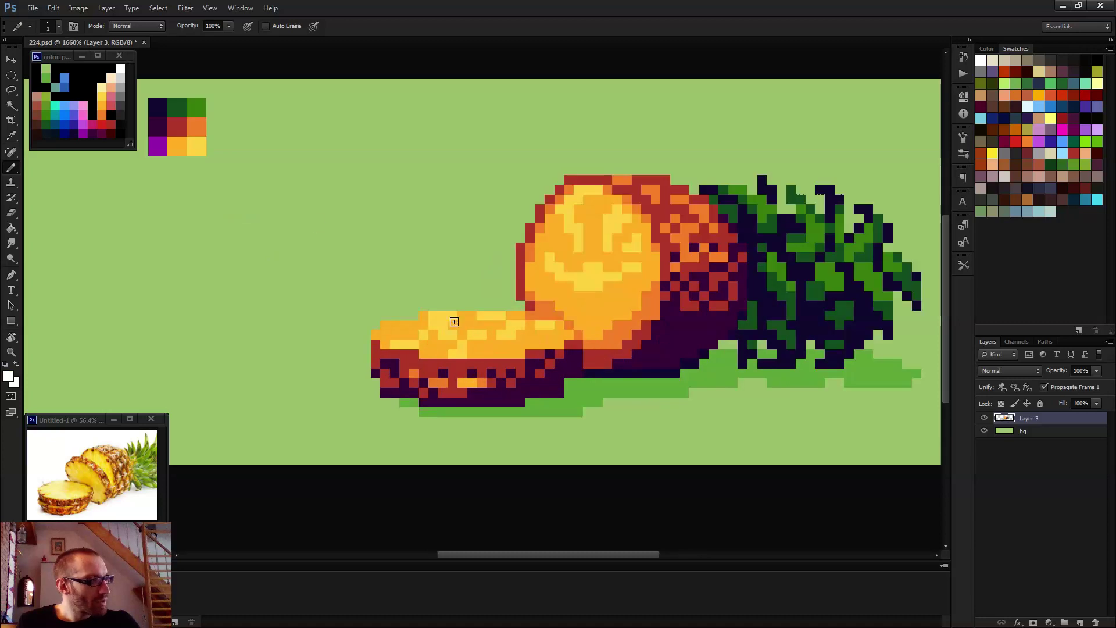
pyautogui.click(215, 146)
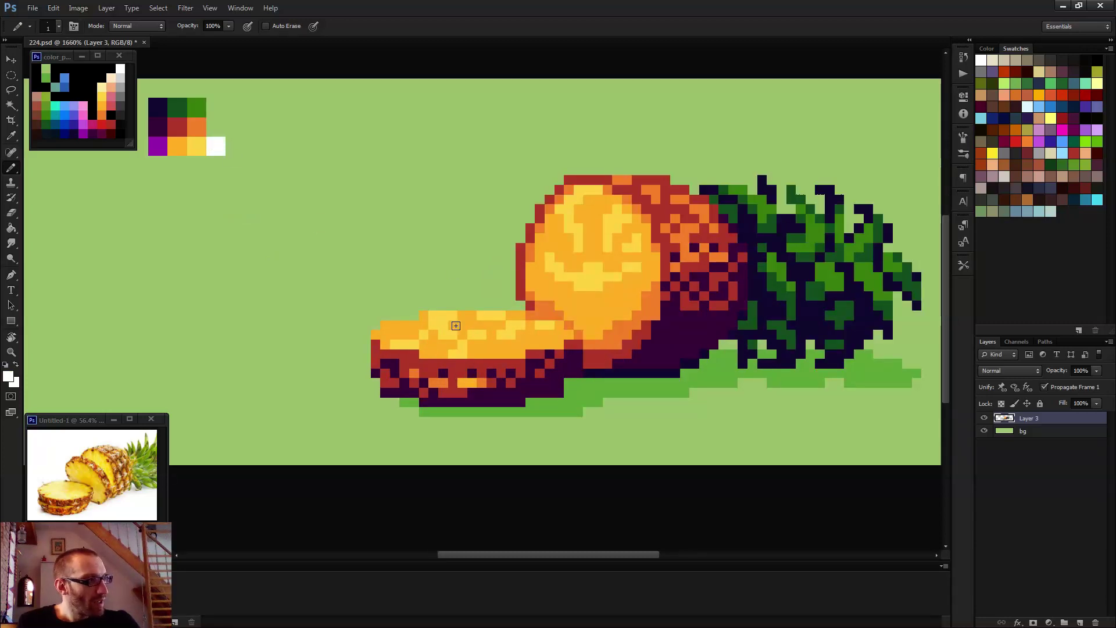
# - Add white highlight pixels along the front slice's top two rows
pyautogui.scroll(2, 466, 349)
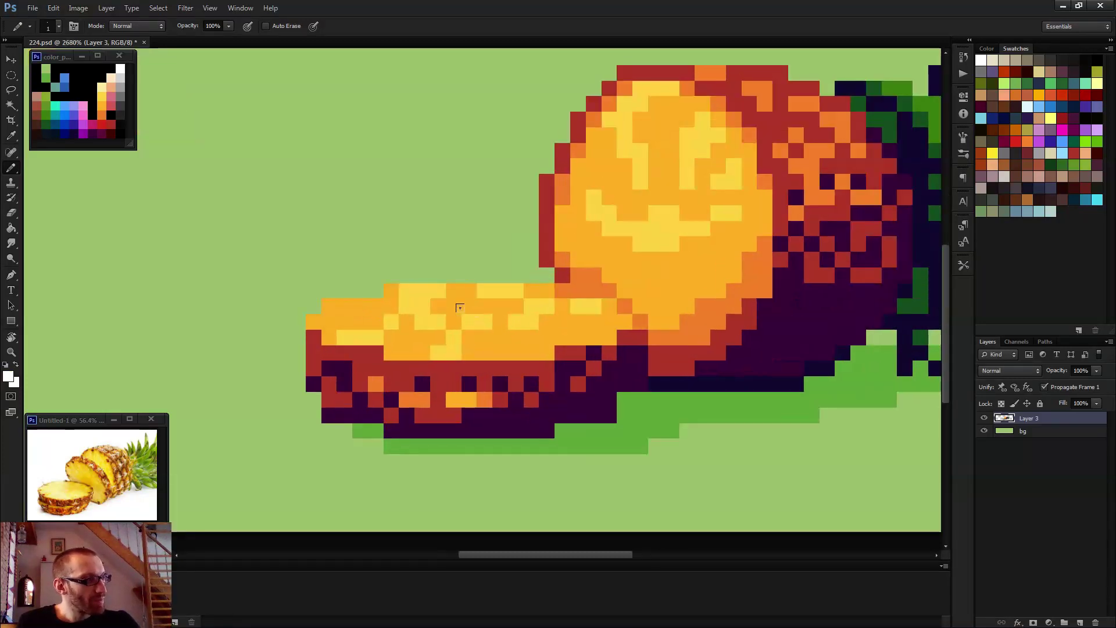
pyautogui.click(438, 290)
pyautogui.click(407, 290)
pyautogui.click(484, 291)
pyautogui.click(500, 290)
pyautogui.scroll(-2, 392, 219)
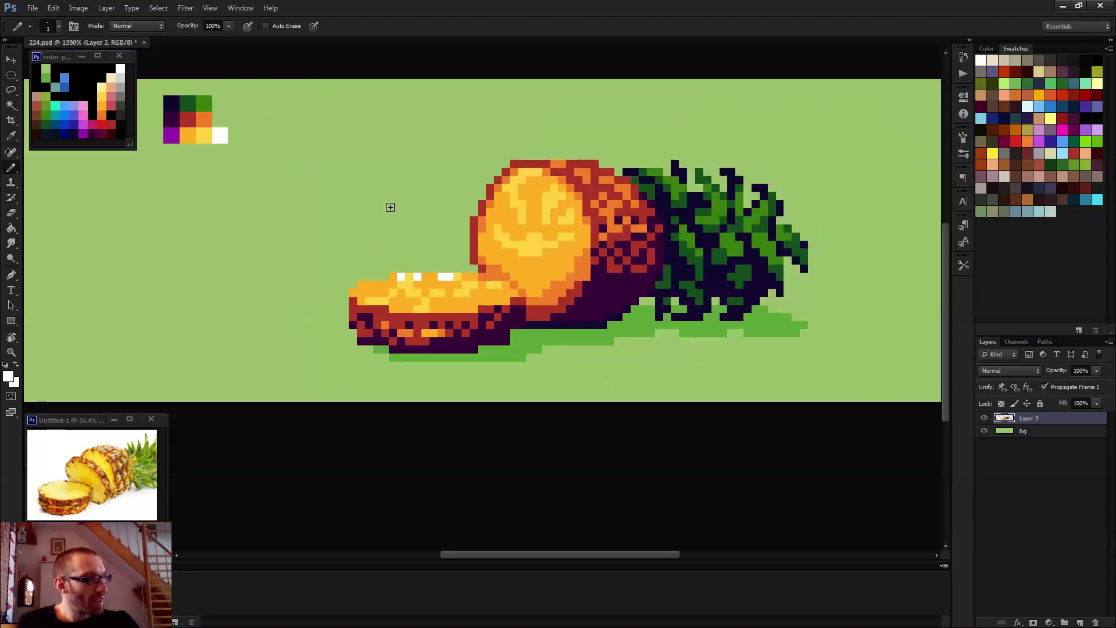
pyautogui.scroll(1, 437, 292)
pyautogui.click(428, 290)
pyautogui.click(371, 290)
pyautogui.scroll(-1, 494, 281)
pyautogui.click(485, 280)
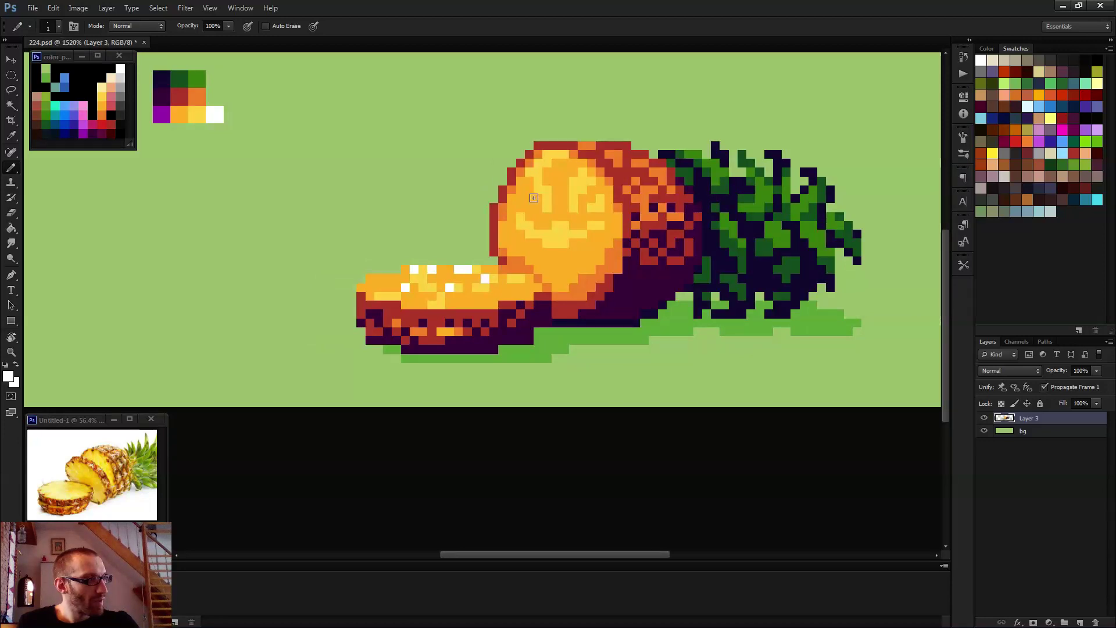
# - Add a small white highlight at the pineapple's top edge
pyautogui.click(547, 154)
pyautogui.click(558, 155)
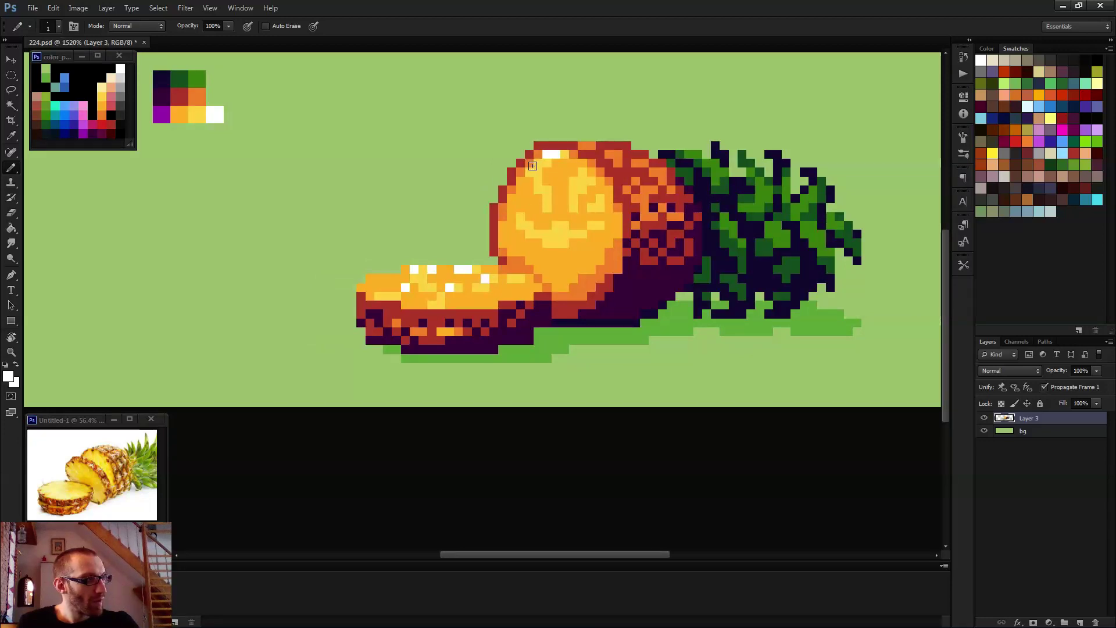
pyautogui.click(538, 164)
pyautogui.scroll(-5, 560, 215)
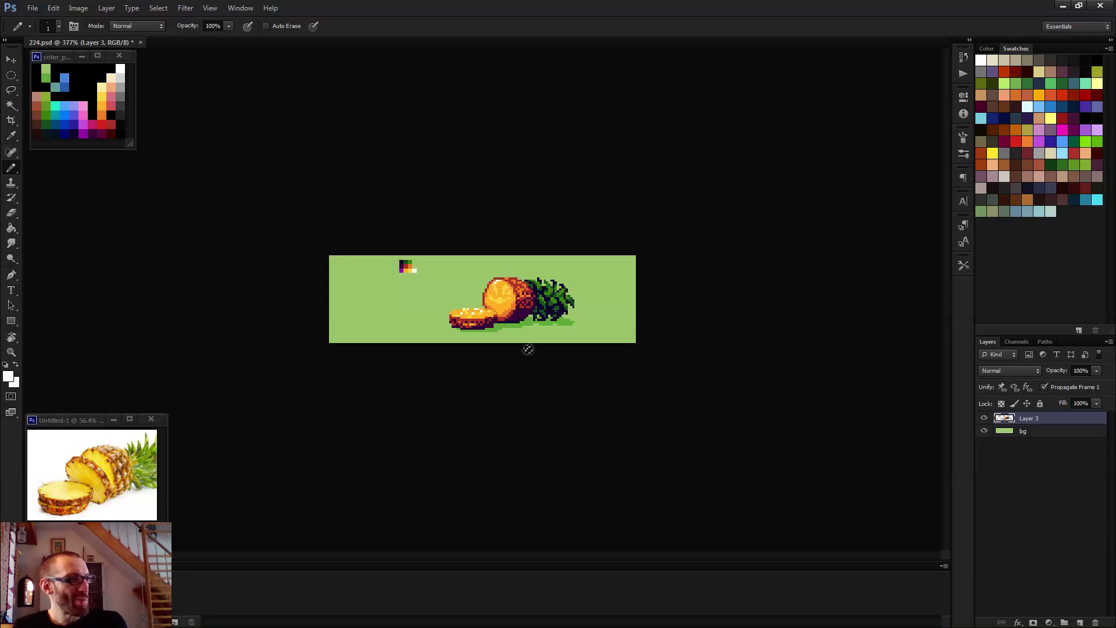
# - Zoom in on the pineapple and sample the grass green, then a dark navy colour
pyautogui.moveTo(528, 349); pyautogui.dragTo(663, 353)
pyautogui.keyDown('alt'); pyautogui.click(635, 369); pyautogui.keyUp('alt')
pyautogui.scroll(-2, 679, 373)
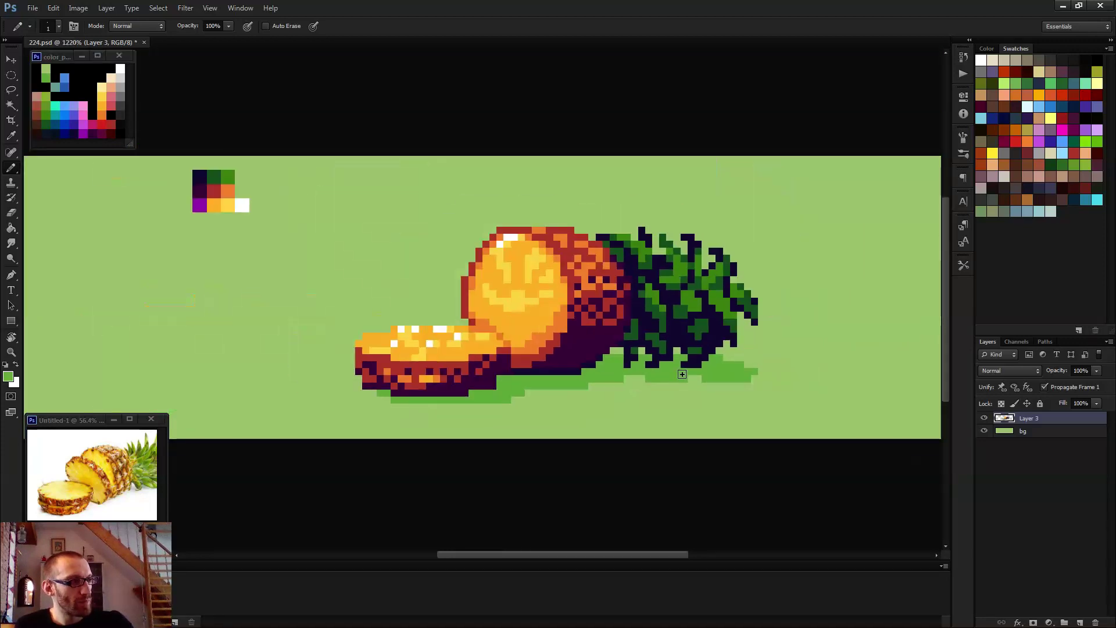
pyautogui.scroll(-3, 679, 374)
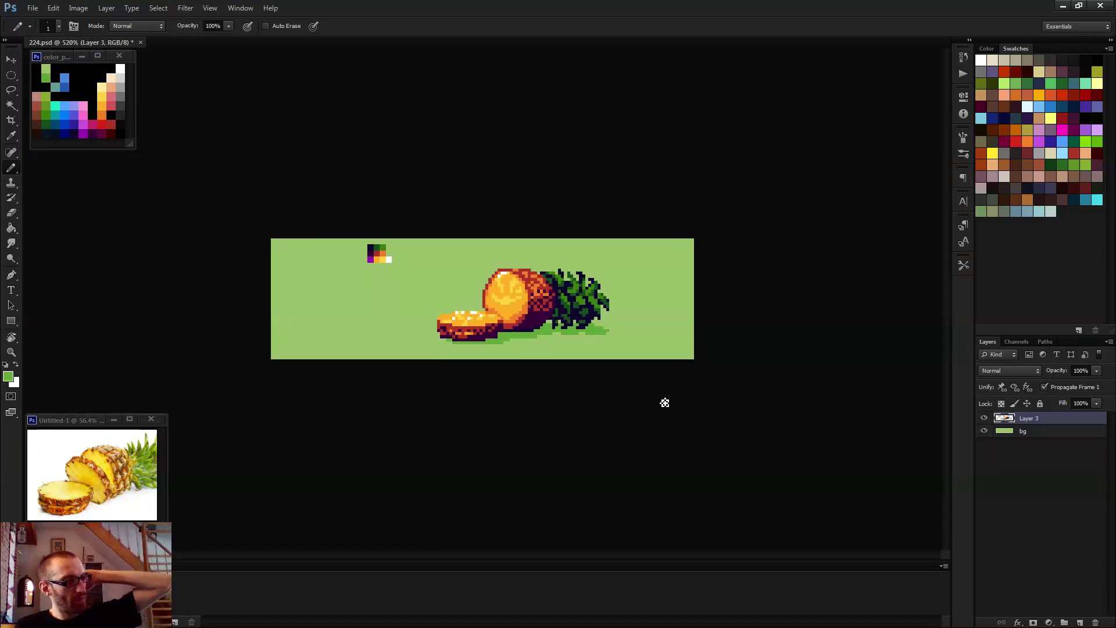
pyautogui.scroll(2, 639, 392)
pyautogui.scroll(-1, 639, 393)
pyautogui.scroll(5, 543, 358)
pyautogui.keyDown('alt'); pyautogui.click(638, 343); pyautogui.keyUp('alt')
pyautogui.scroll(-5, 663, 378)
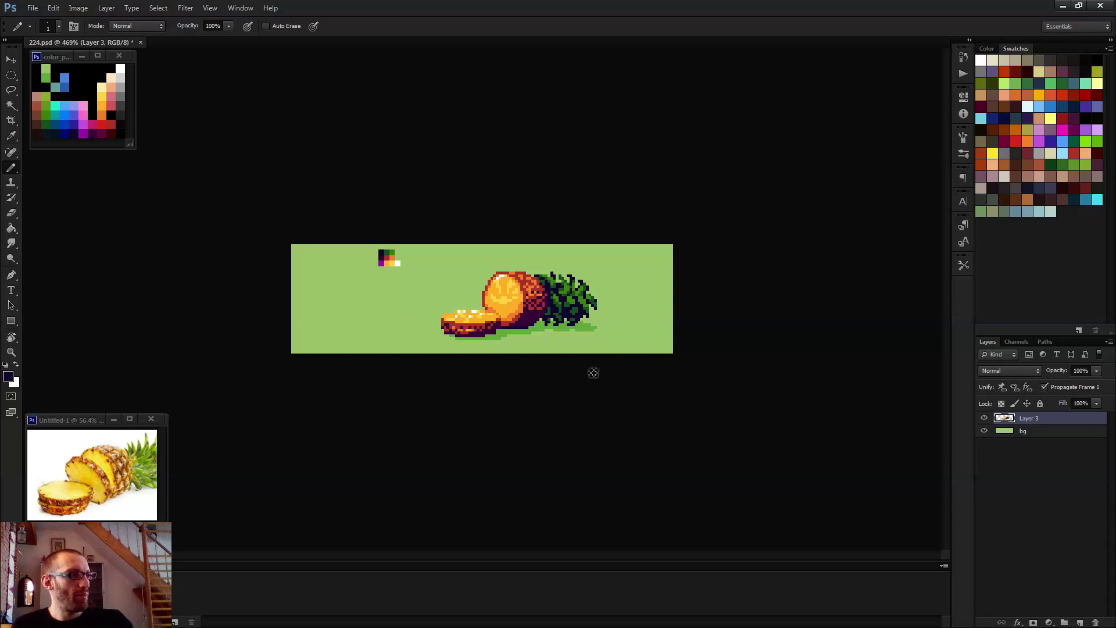
# - Sample the pineapple's orange and recolour its top outline pixels orange
pyautogui.scroll(6, 472, 278)
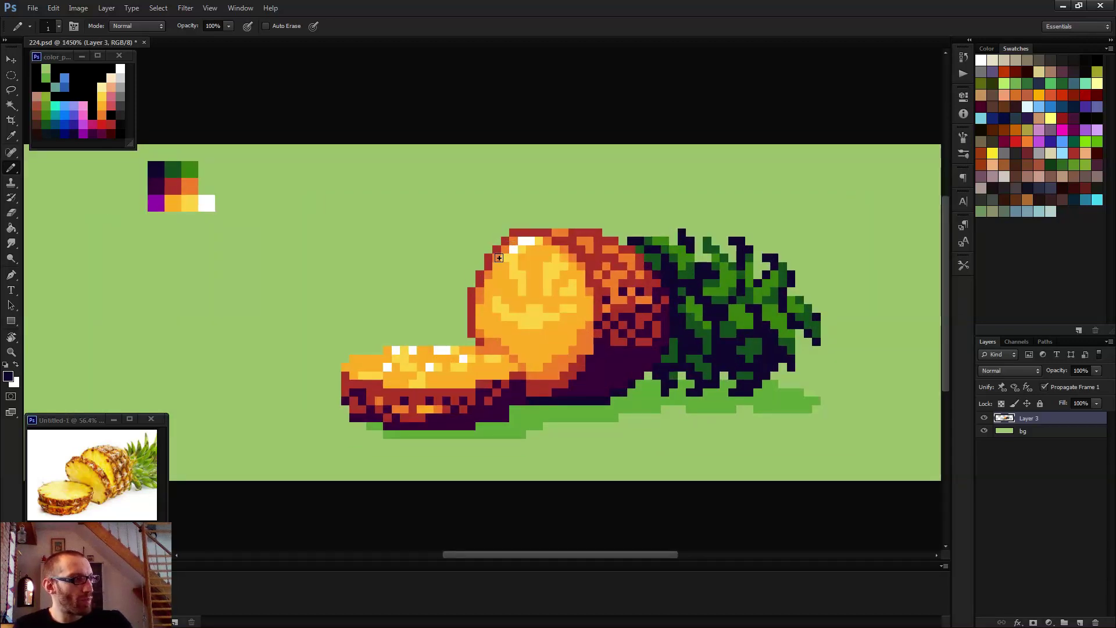
pyautogui.scroll(-2, 474, 343)
pyautogui.scroll(3, 518, 284)
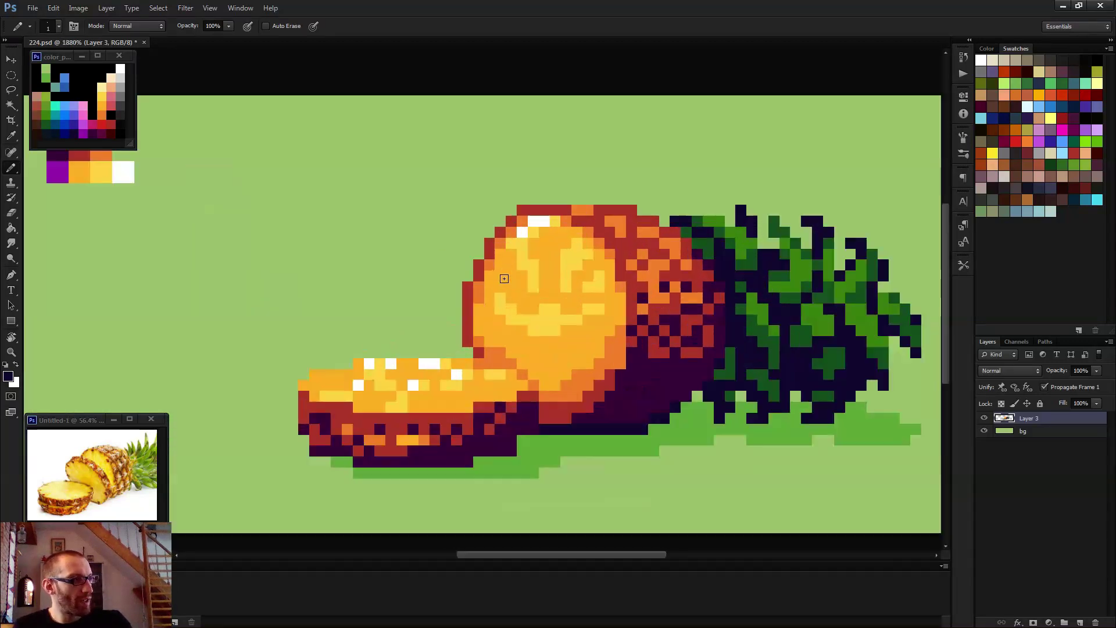
pyautogui.scroll(2, 482, 257)
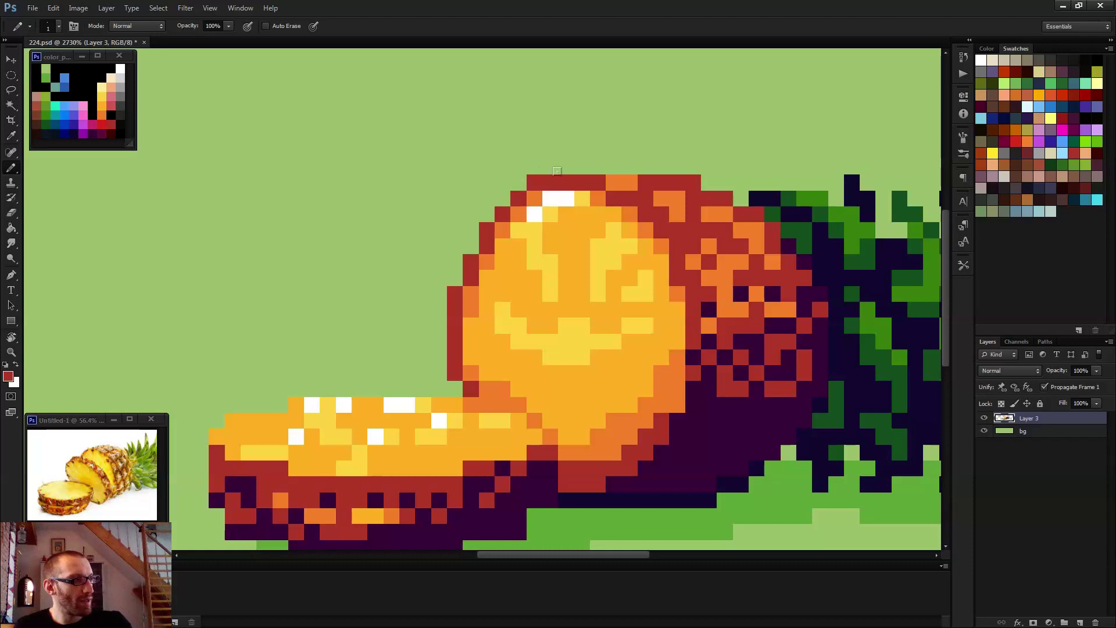
pyautogui.keyDown('alt'); pyautogui.click(528, 194); pyautogui.keyUp('alt')
pyautogui.moveTo(522, 173)
pyautogui.mouseDown()
pyautogui.moveTo(582, 182)
pyautogui.moveTo(517, 184)
pyautogui.moveTo(503, 214)
pyautogui.mouseUp()
# - Recolour the dark red left-edge outline pixels orange, keeping the darker orange shade
pyautogui.click(487, 230)
pyautogui.click(468, 262)
pyautogui.click(454, 293)
pyautogui.click(455, 309)
pyautogui.keyDown('alt'); pyautogui.click(478, 317); pyautogui.keyUp('alt')
pyautogui.click(468, 294)
pyautogui.keyDown('alt'); pyautogui.click(461, 294); pyautogui.keyUp('alt')
pyautogui.click(471, 293)
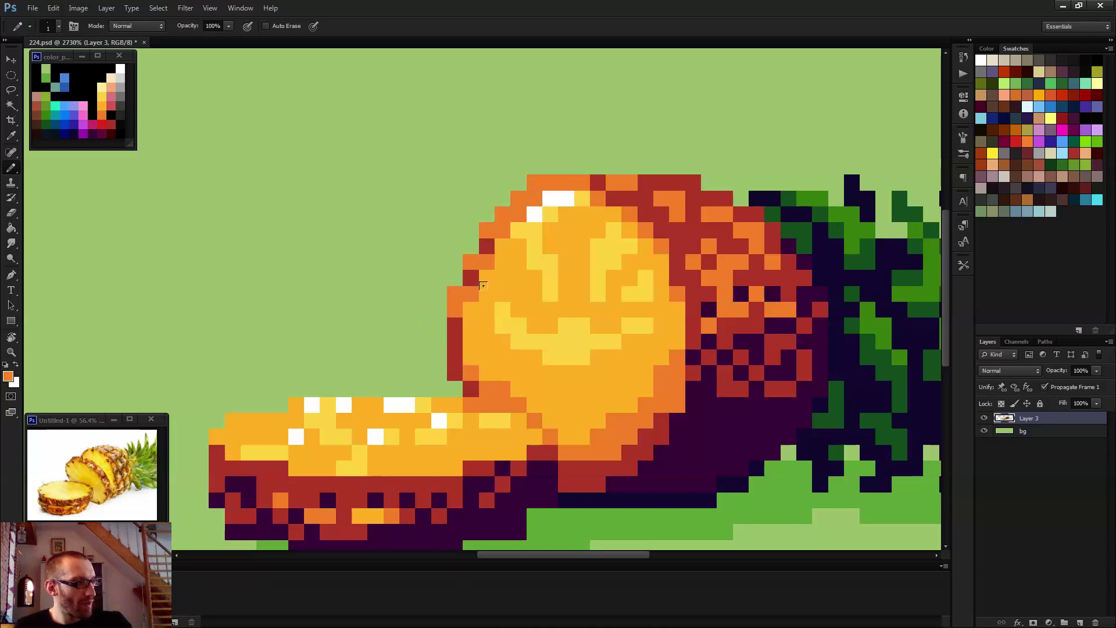
# - Sample the red from the pineapple's outline
pyautogui.scroll(-5, 483, 286)
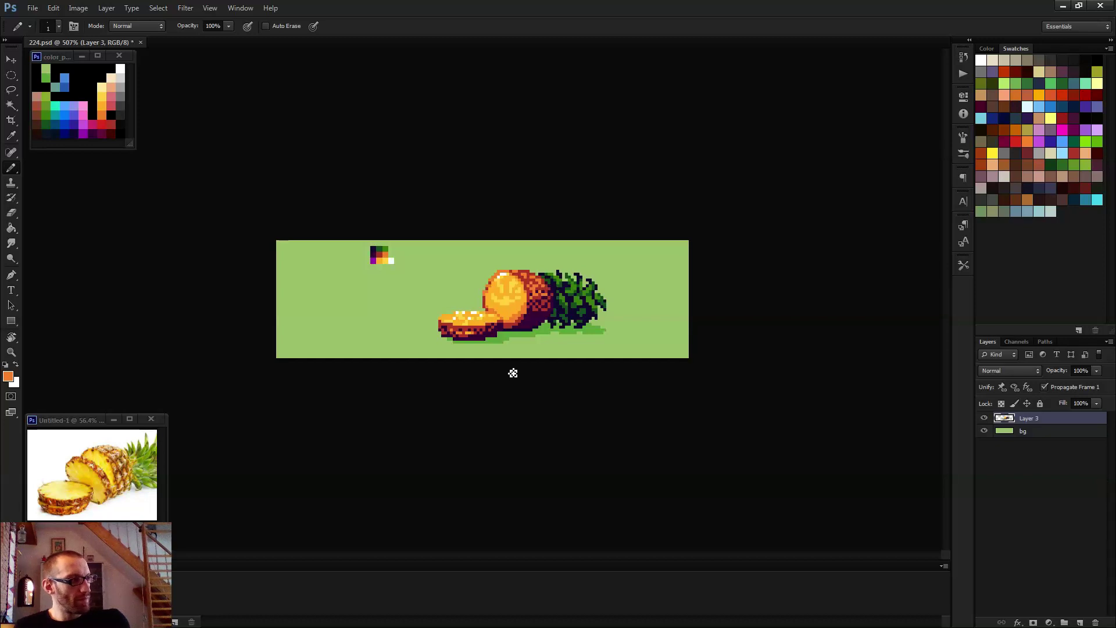
pyautogui.scroll(-2, 514, 367)
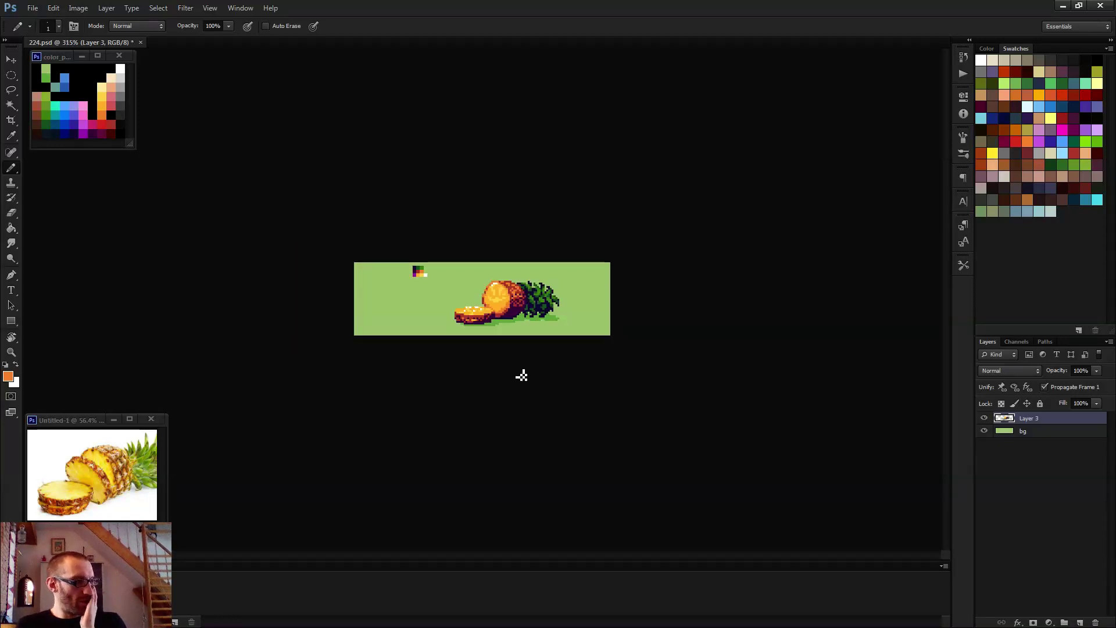
pyautogui.scroll(5, 522, 376)
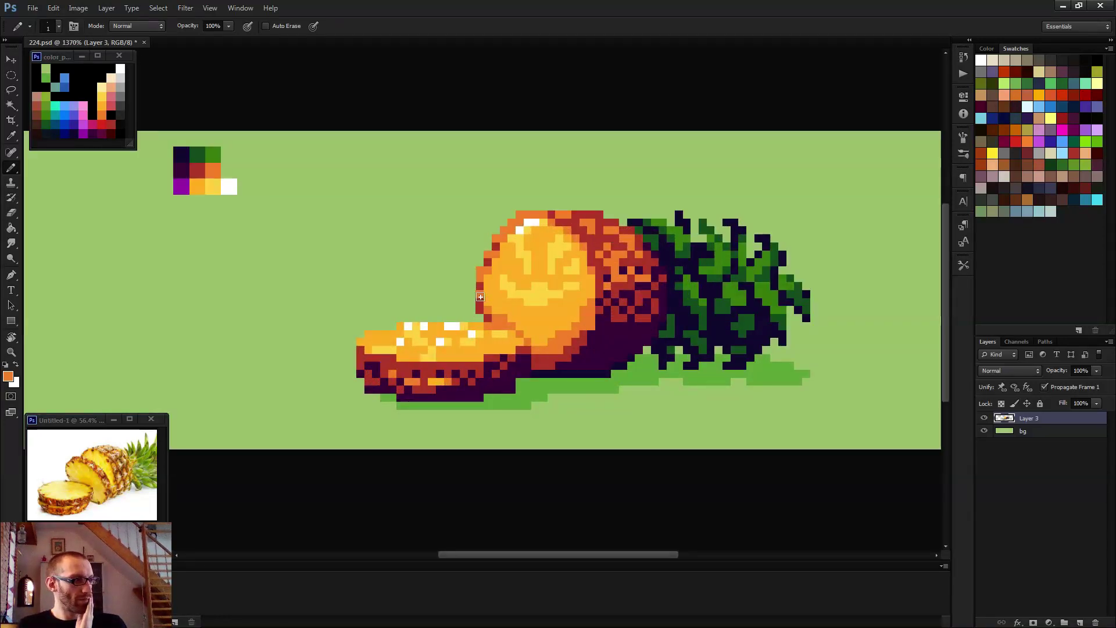
pyautogui.scroll(-3, 500, 326)
pyautogui.scroll(5, 513, 341)
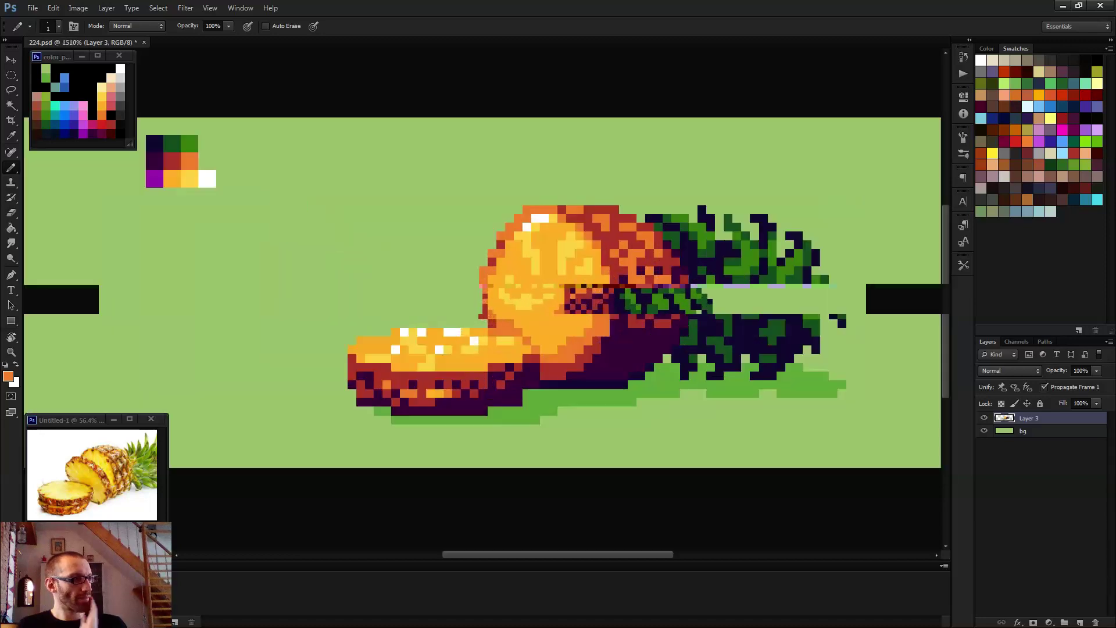
pyautogui.keyDown('alt'); pyautogui.click(486, 261); pyautogui.keyUp('alt')
pyautogui.scroll(-4, 484, 274)
pyautogui.scroll(-2, 525, 362)
pyautogui.scroll(3, 492, 303)
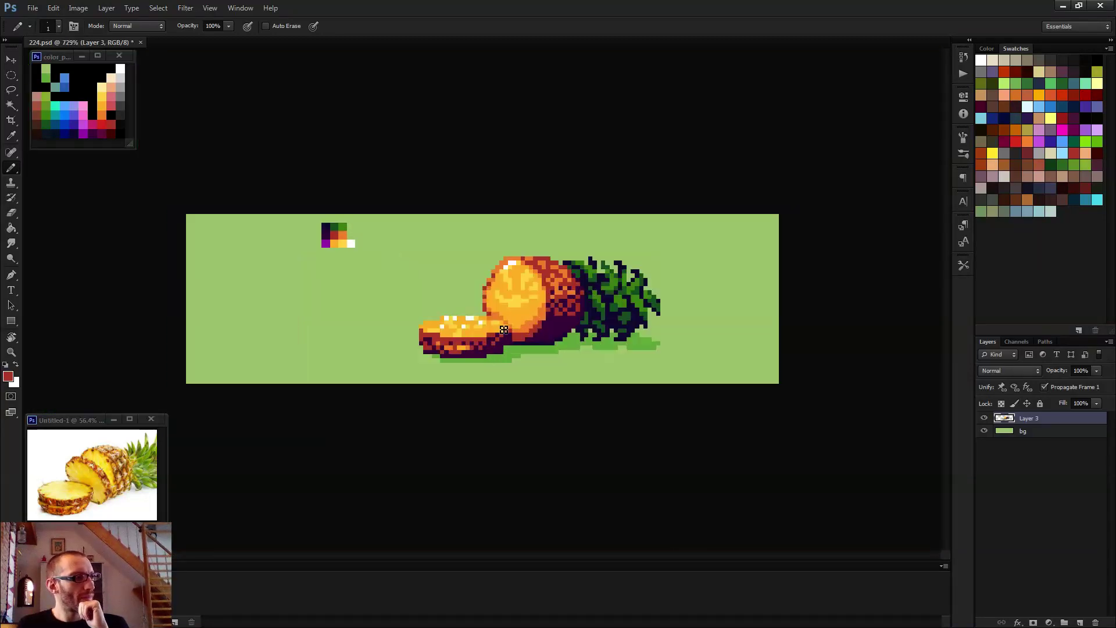
pyautogui.scroll(1, 484, 296)
# - Sample orange and red pixels along the pineapple's upper-left edge to compare shades
pyautogui.keyDown('alt'); pyautogui.click(499, 280); pyautogui.keyUp('alt')
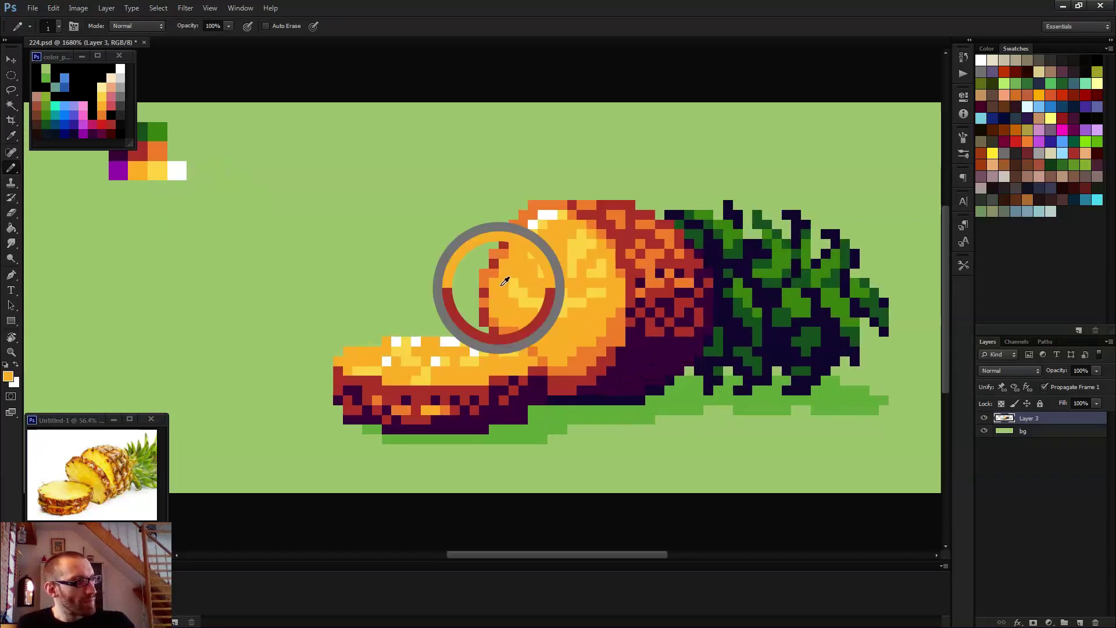
pyautogui.keyDown('alt'); pyautogui.click(498, 255); pyautogui.keyUp('alt')
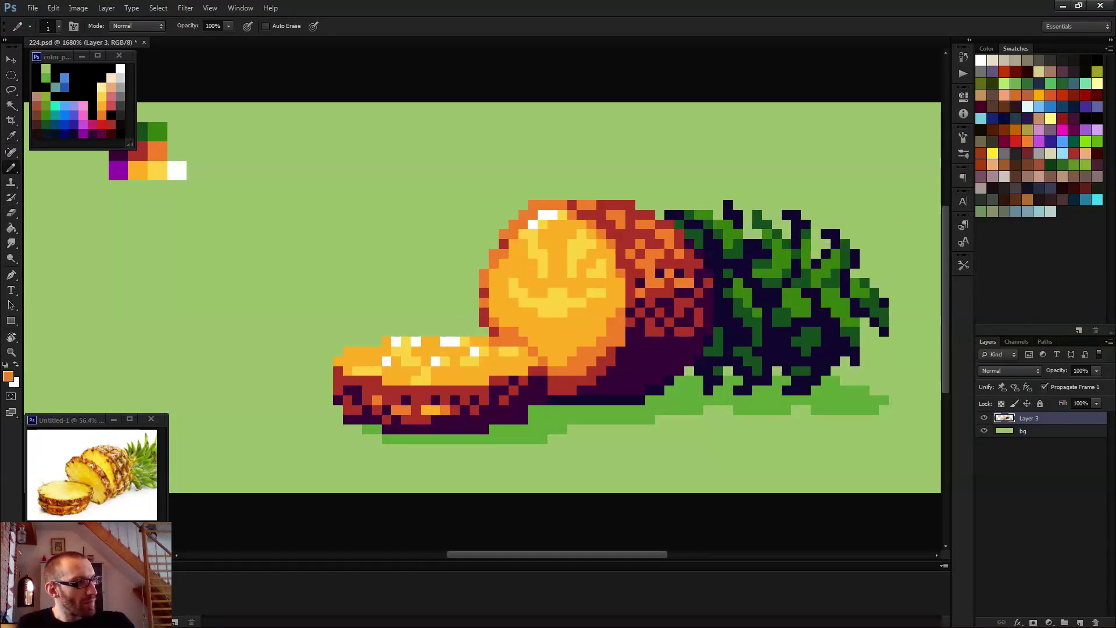
pyautogui.keyDown('alt'); pyautogui.click(504, 243); pyautogui.keyUp('alt')
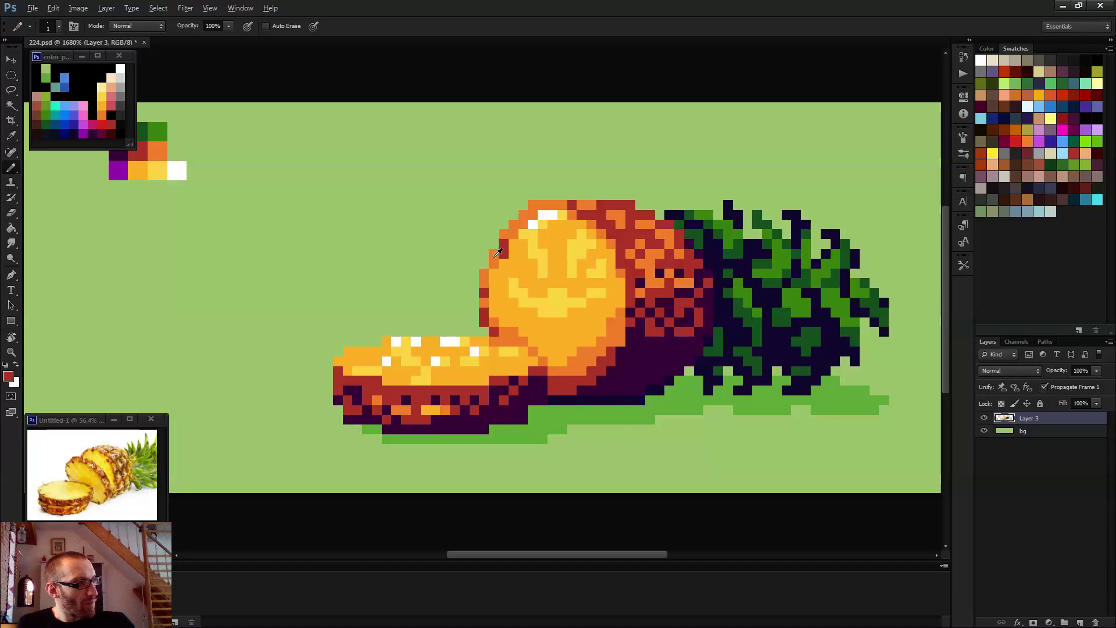
pyautogui.keyDown('alt'); pyautogui.click(499, 253); pyautogui.keyUp('alt')
pyautogui.keyDown('alt'); pyautogui.click(510, 244); pyautogui.keyUp('alt')
pyautogui.keyDown('alt'); pyautogui.scroll(-3, 487, 300); pyautogui.keyUp('alt')
# - Sample a light green from the palette and dot highlight pixels on the upper crown leaves
pyautogui.keyDown('alt'); pyautogui.scroll(-5, 534, 349); pyautogui.keyUp('alt')
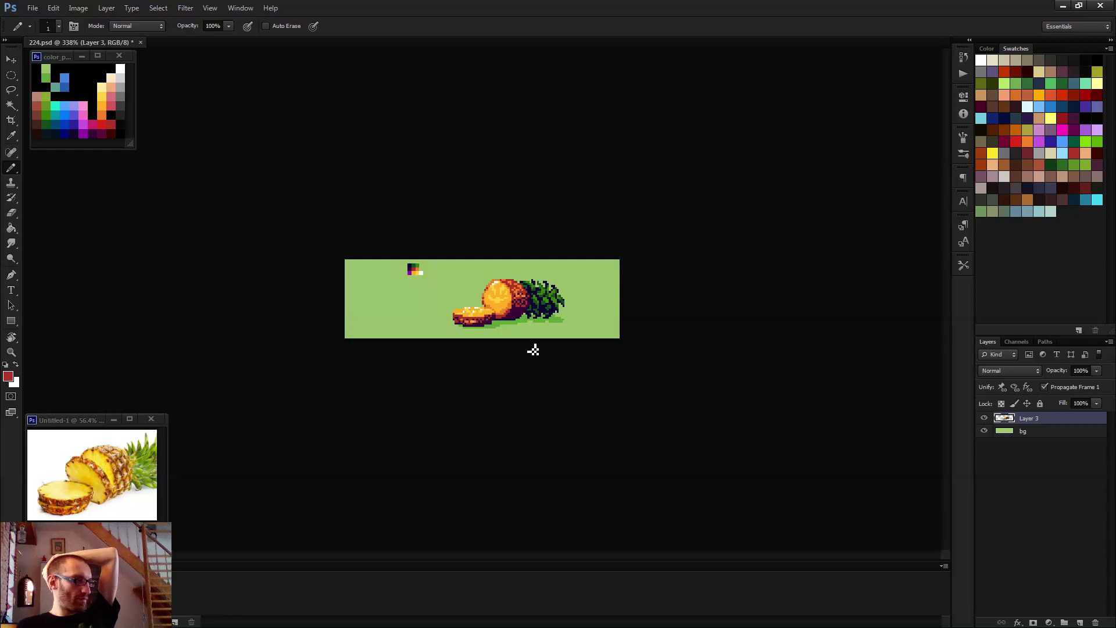
pyautogui.keyDown('alt'); pyautogui.scroll(7, 534, 350); pyautogui.keyUp('alt')
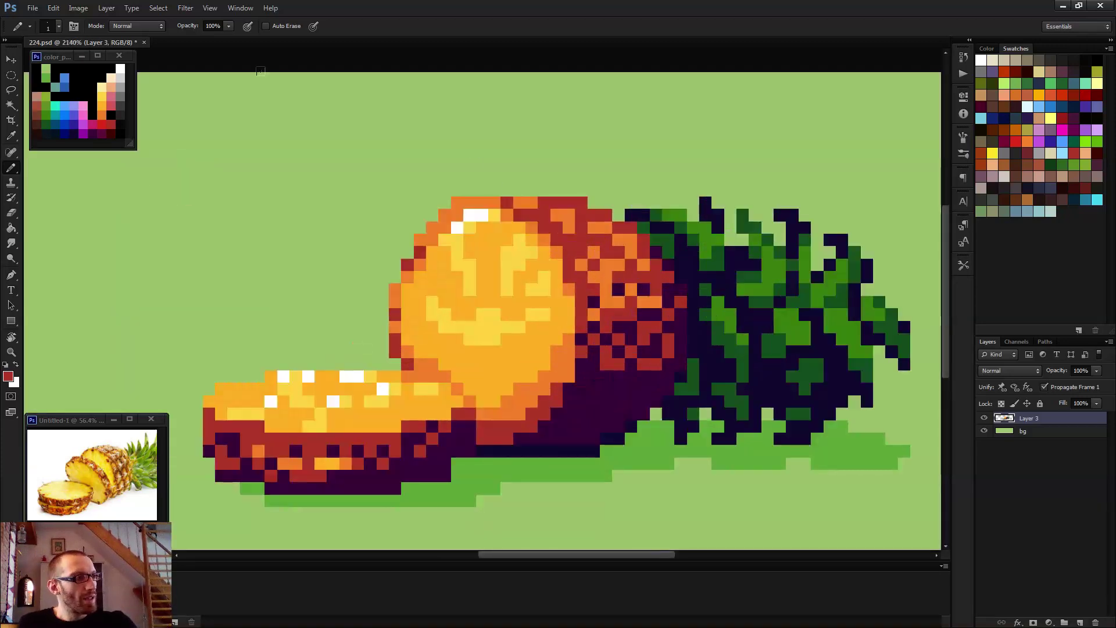
pyautogui.keyDown('alt'); pyautogui.click(46, 93); pyautogui.keyUp('alt')
pyautogui.keyDown('alt'); pyautogui.scroll(2, 748, 219); pyautogui.keyUp('alt')
pyautogui.click(700, 245)
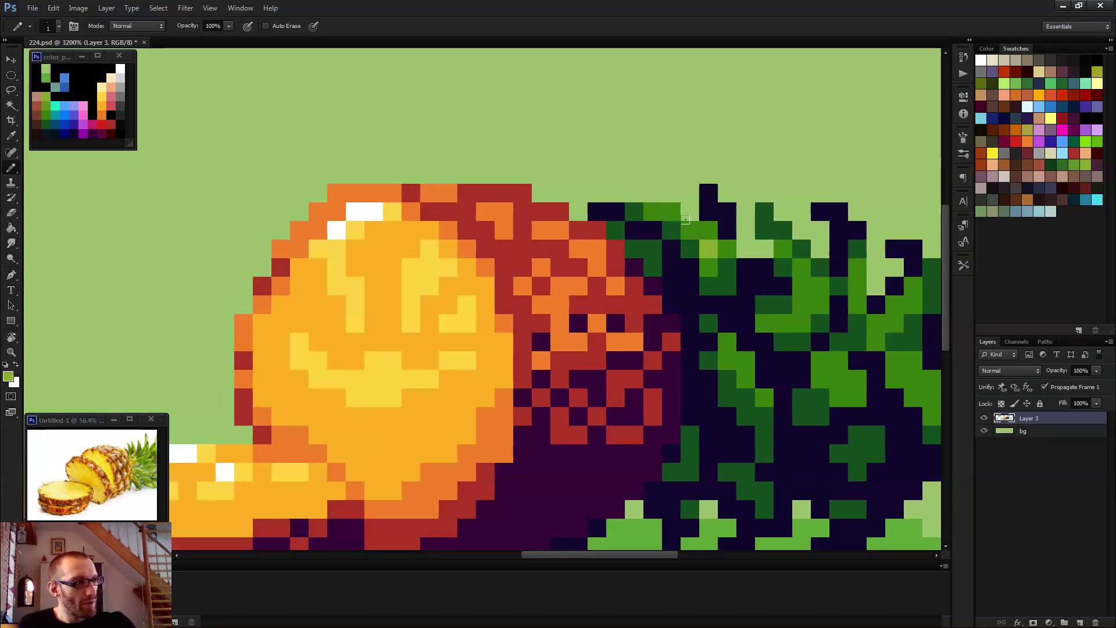
pyautogui.click(690, 231)
pyautogui.keyDown('alt'); pyautogui.click(711, 245); pyautogui.keyUp('alt')
# - Add more light green highlight pixels across the lower leaves of the crown
pyautogui.click(802, 268)
pyautogui.click(821, 287)
pyautogui.moveTo(868, 322); pyautogui.dragTo(626, 331)
pyautogui.moveTo(578, 369)
pyautogui.mouseDown()
pyautogui.moveTo(639, 351)
pyautogui.moveTo(668, 368)
pyautogui.mouseUp()
pyautogui.click(670, 387)
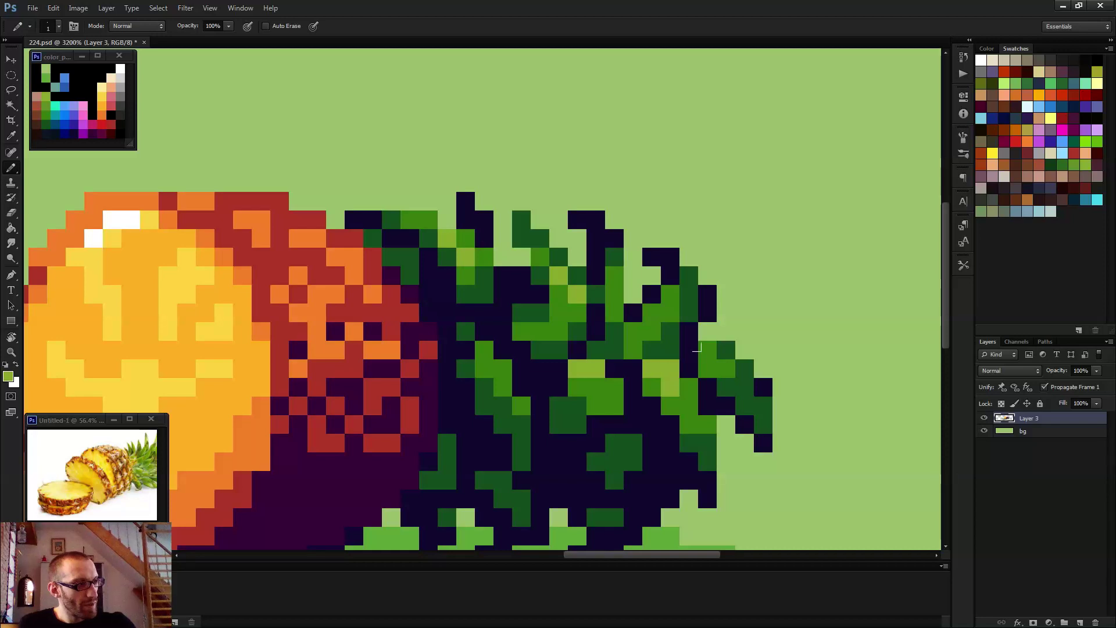
pyautogui.click(646, 310)
pyautogui.scroll(-10, 626, 314)
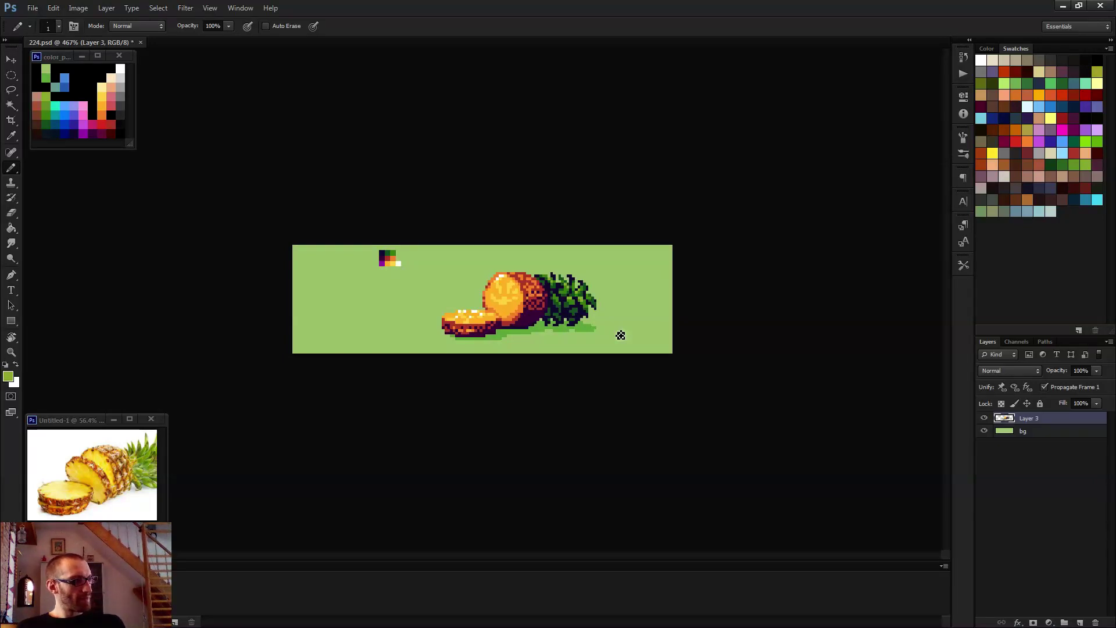
# - Sample the rind's red and dot three red pixels onto the dark shaded rind
pyautogui.scroll(8, 516, 310)
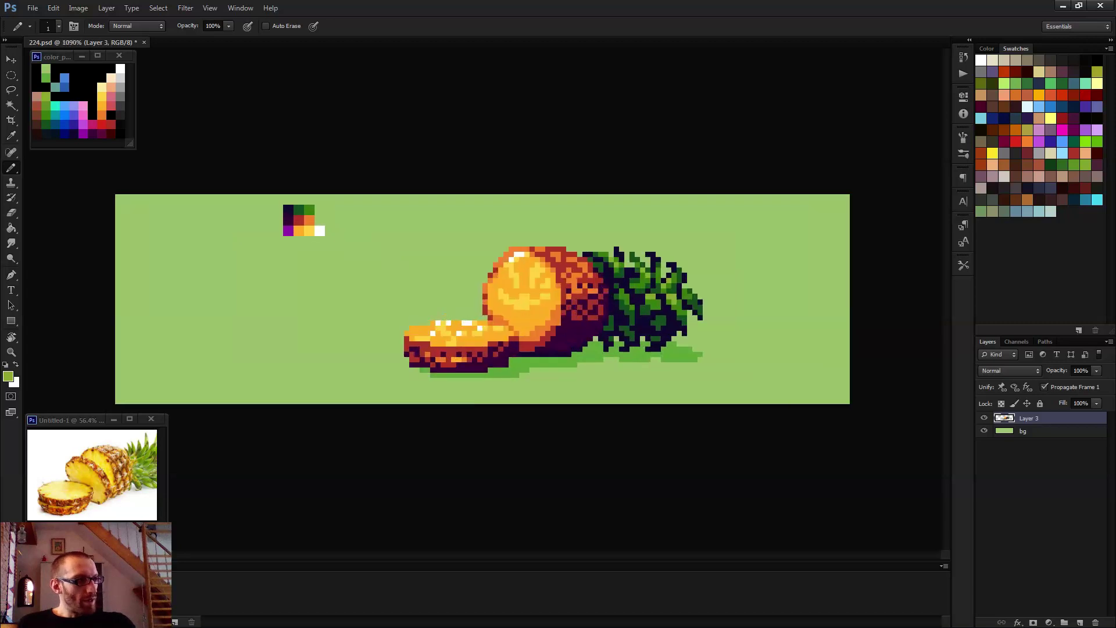
pyautogui.keyDown('alt'); pyautogui.click(603, 323); pyautogui.keyUp('alt')
pyautogui.click(582, 354)
pyautogui.click(597, 352)
pyautogui.click(616, 362)
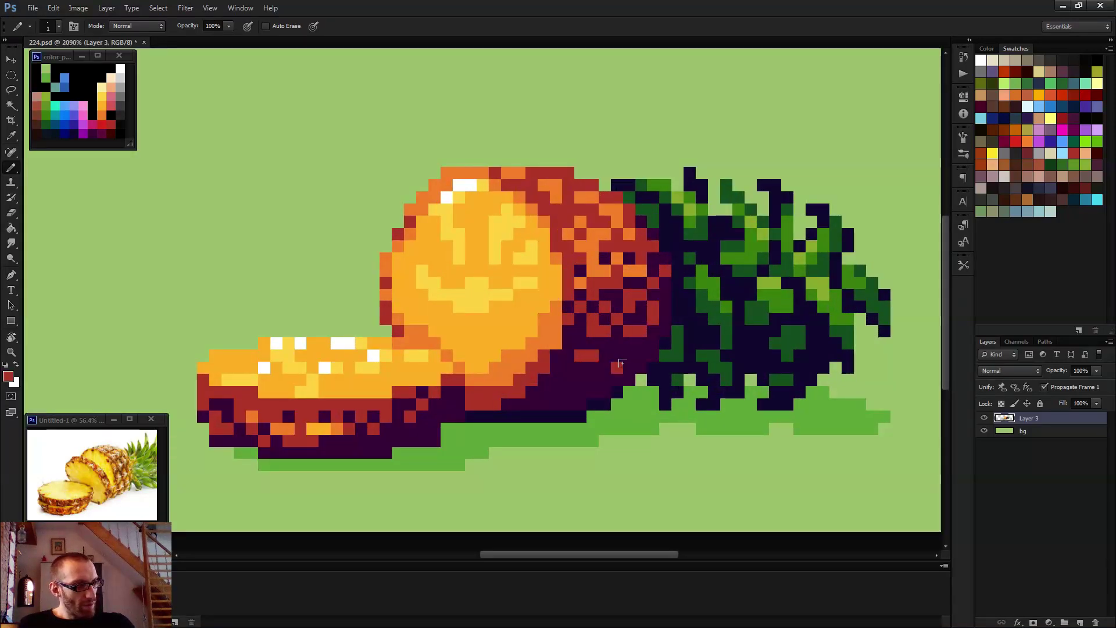
# - Fill orange pixels along the fruit's left edge and add a dark red edge pixel
pyautogui.scroll(-6, 593, 407)
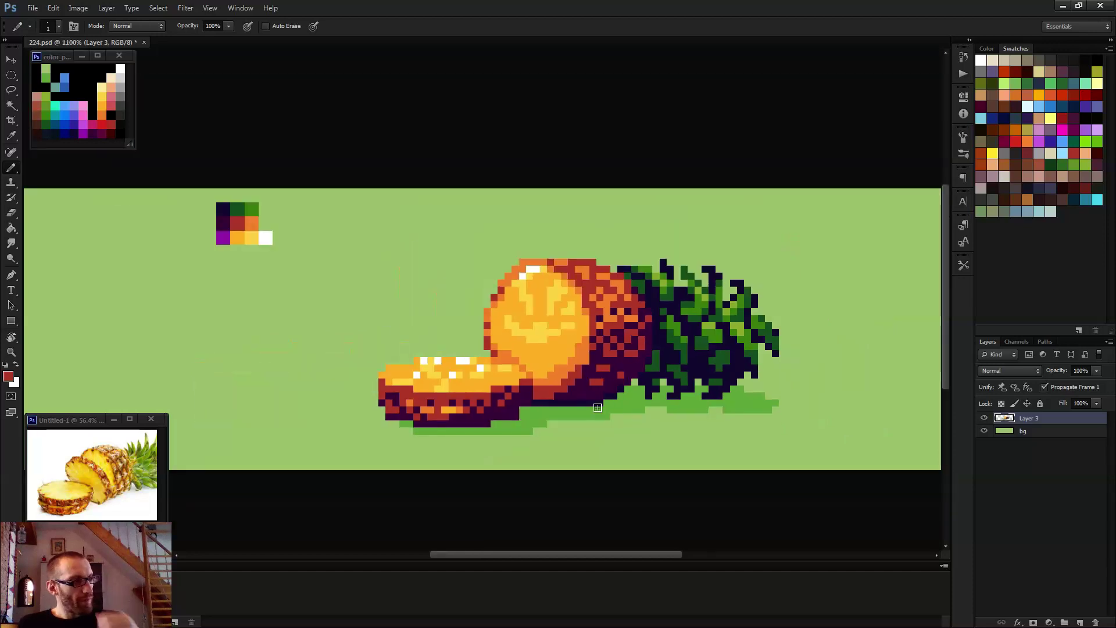
pyautogui.scroll(-3, 597, 412)
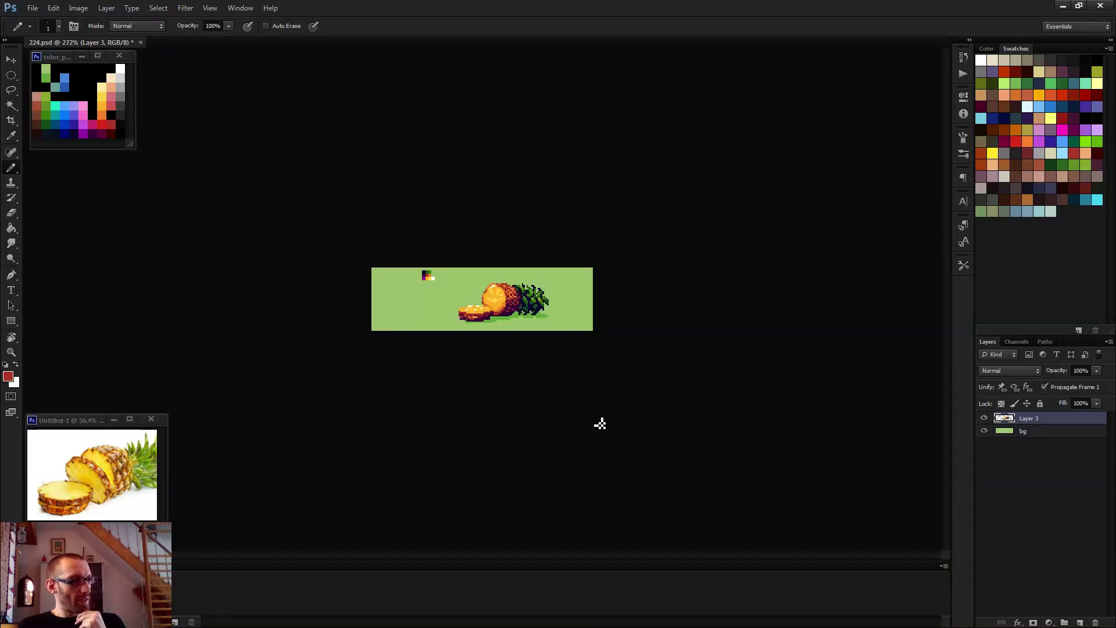
pyautogui.scroll(8, 518, 336)
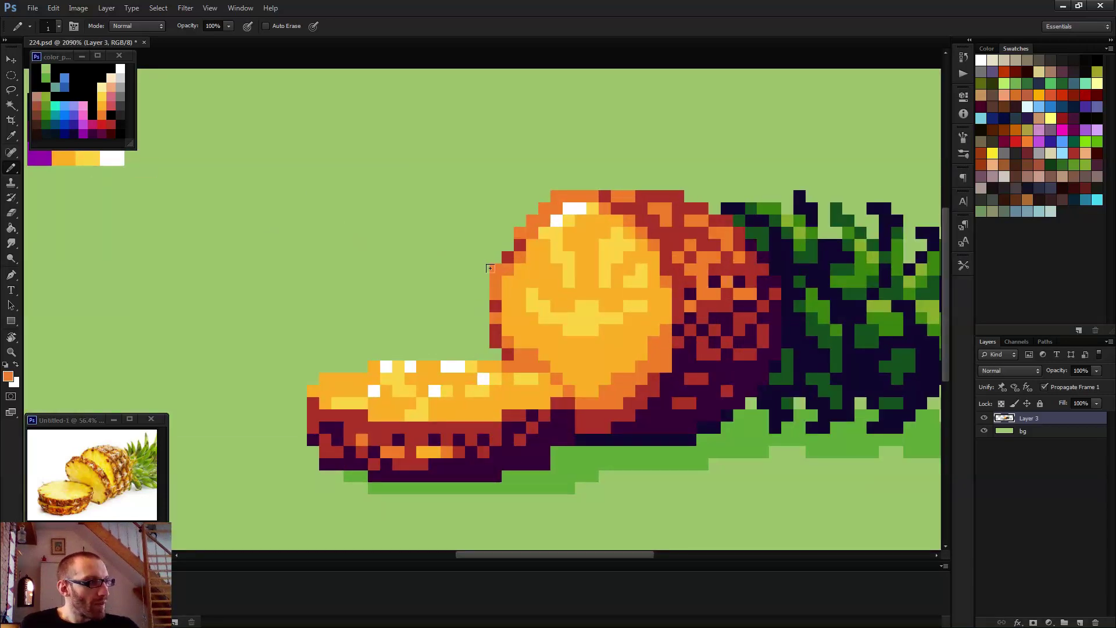
pyautogui.click(508, 257)
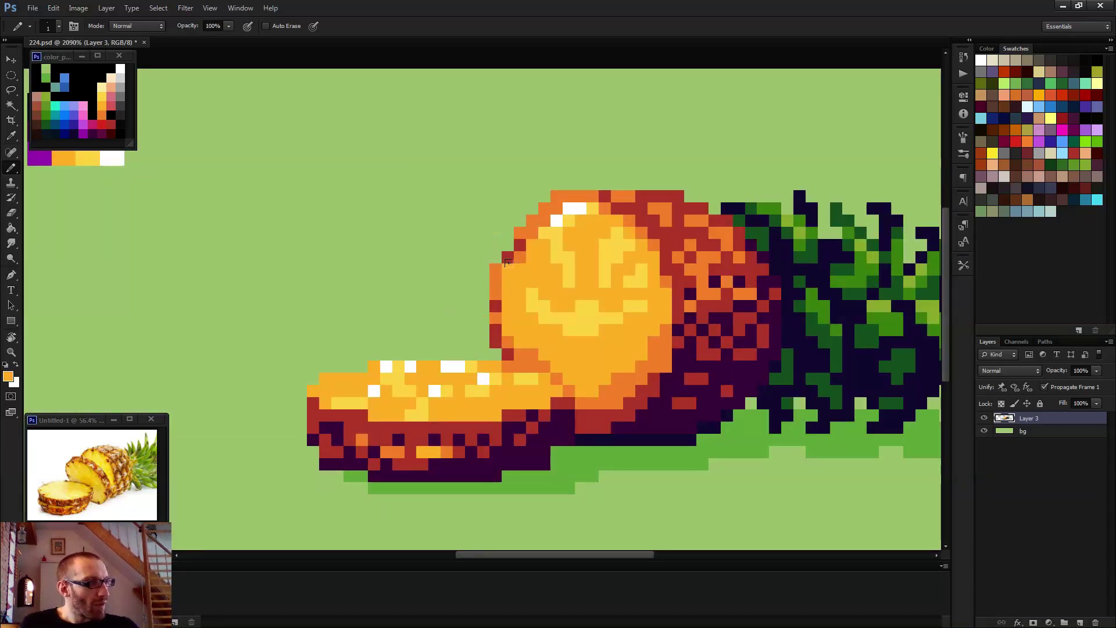
pyautogui.click(505, 243)
pyautogui.click(505, 243)
pyautogui.keyDown('alt'); pyautogui.click(526, 257); pyautogui.keyUp('alt')
pyautogui.keyDown('alt'); pyautogui.click(521, 244); pyautogui.keyUp('alt')
pyautogui.click(532, 233)
# - Extend the dark red outline up the pineapple's left edge
pyautogui.scroll(-10, 527, 252)
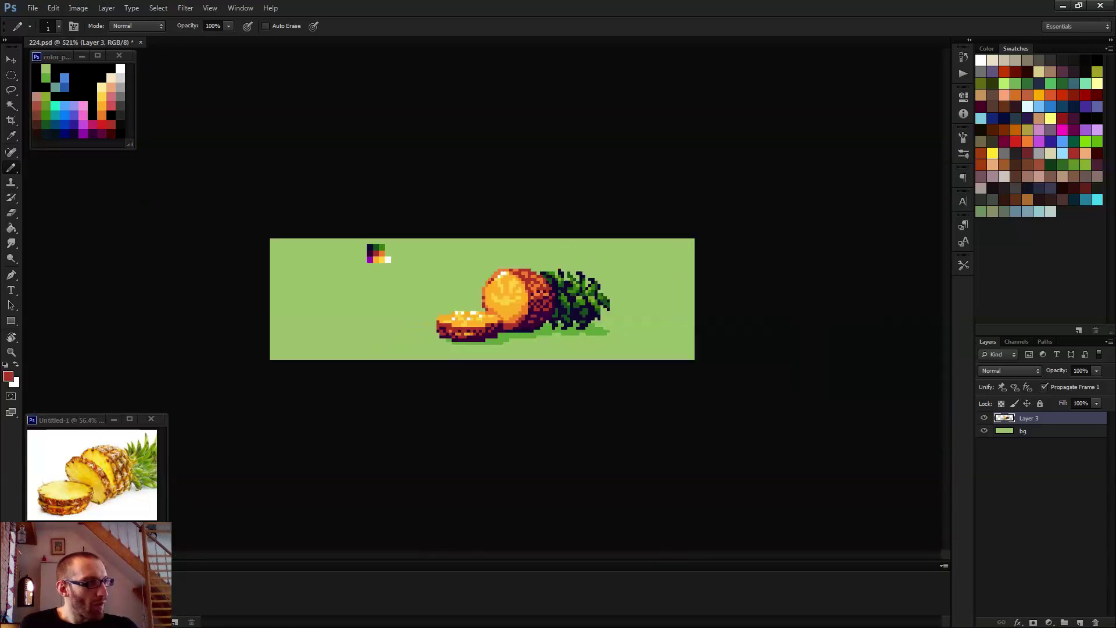
pyautogui.scroll(5, 509, 319)
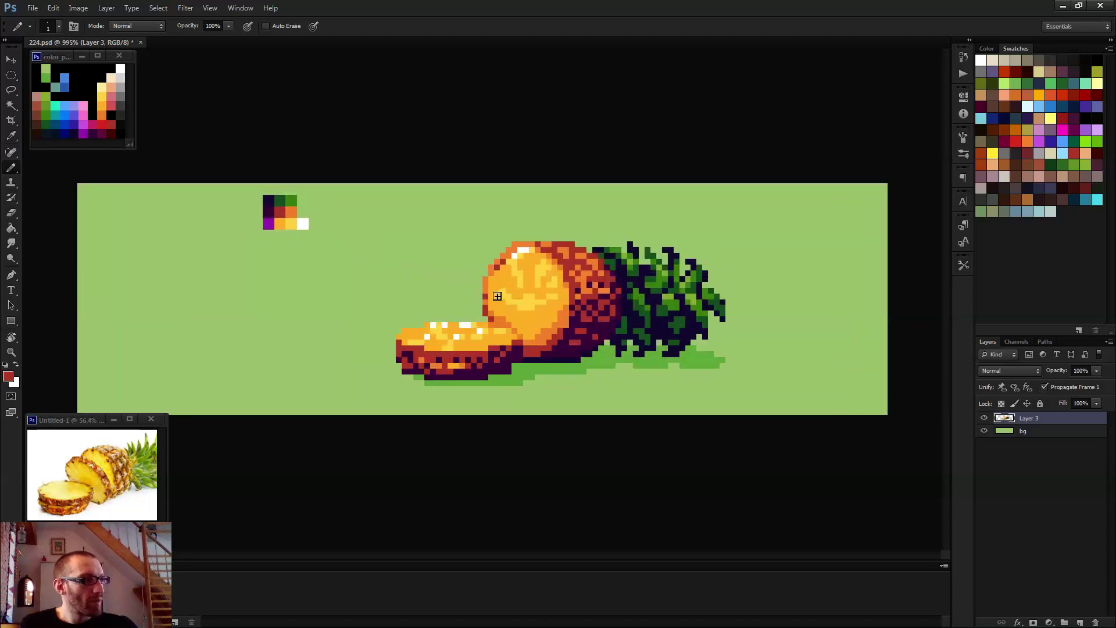
pyautogui.keyDown('alt'); pyautogui.click(499, 295); pyautogui.keyUp('alt')
pyautogui.scroll(-1, 516, 298)
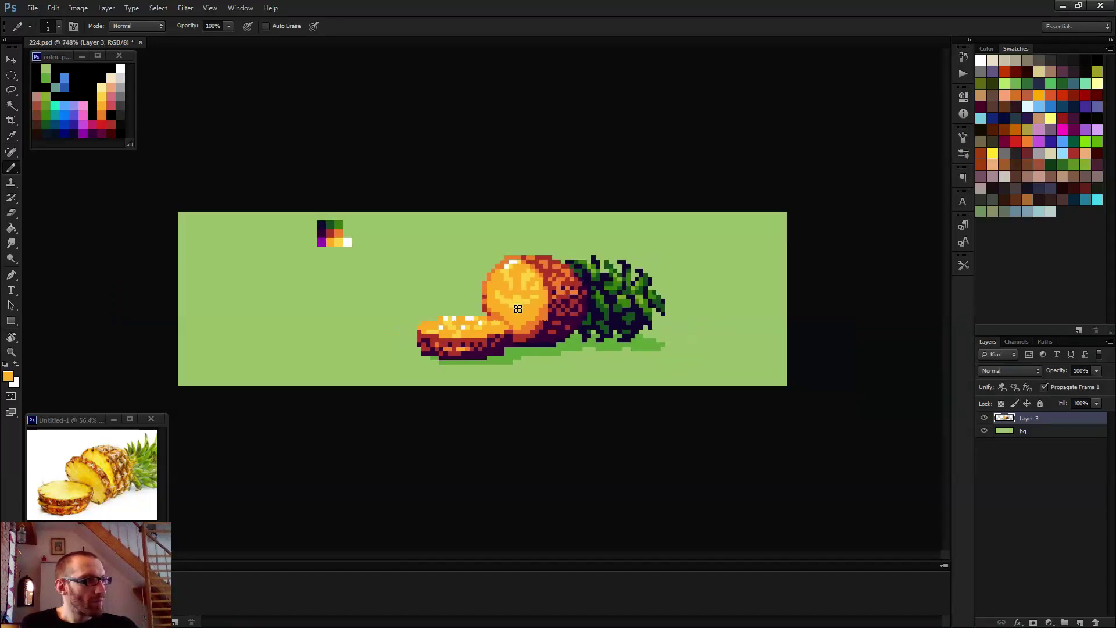
pyautogui.scroll(2, 508, 272)
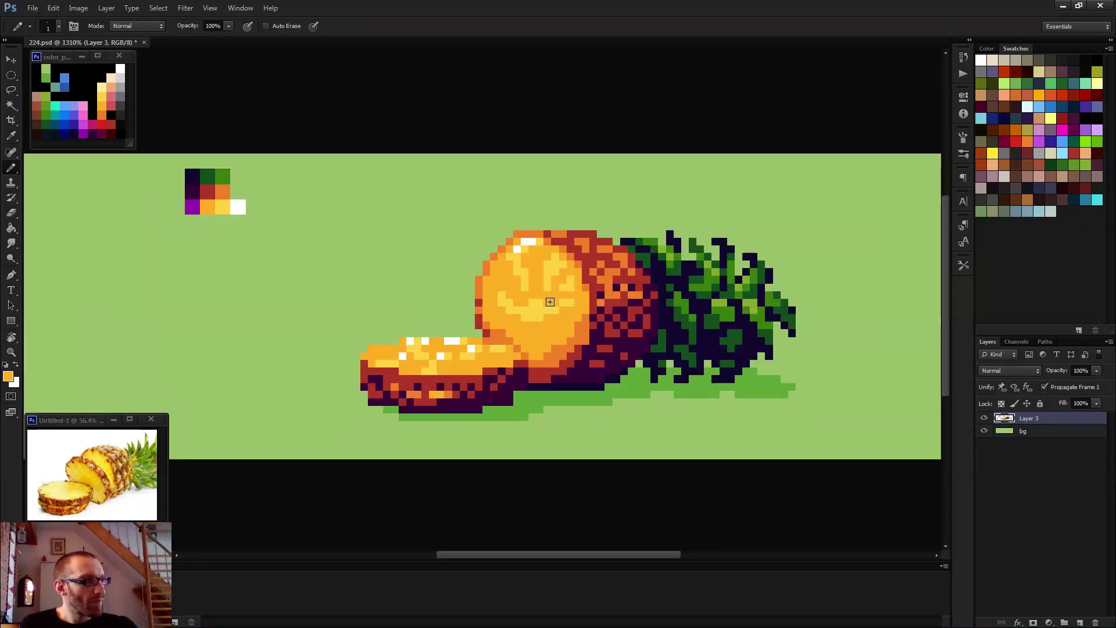
pyautogui.scroll(-3, 534, 337)
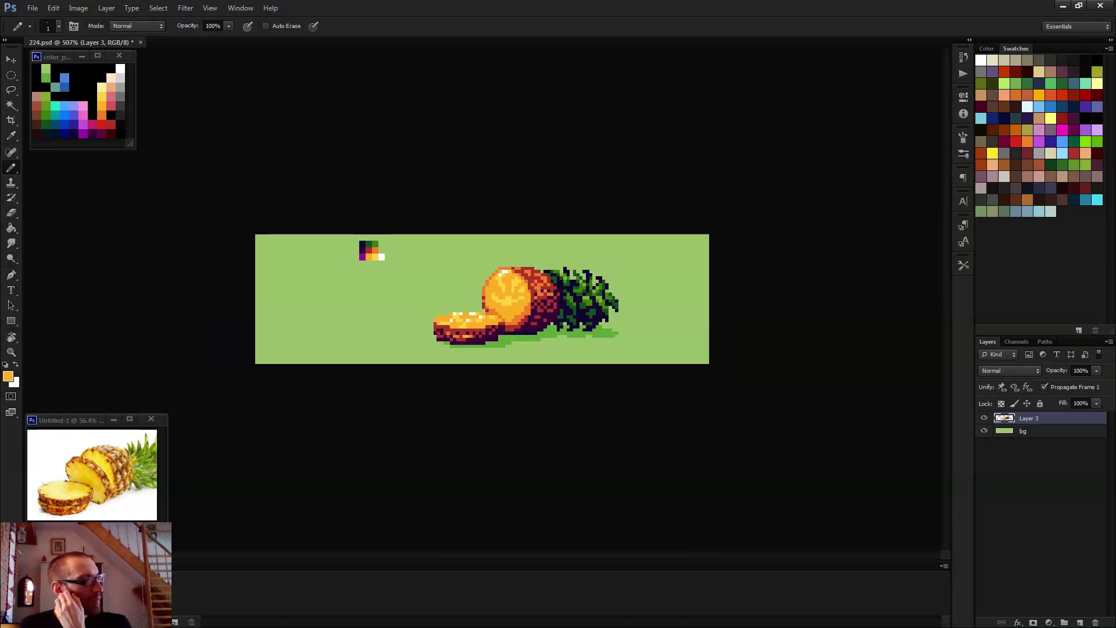
pyautogui.scroll(5, 491, 326)
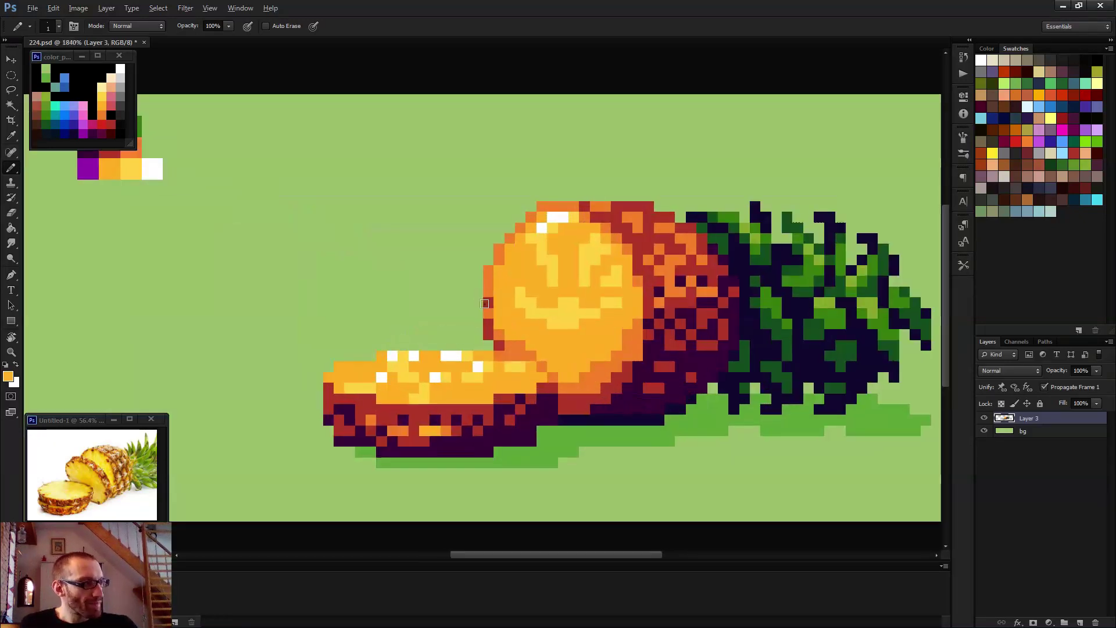
pyautogui.keyDown('alt'); pyautogui.click(487, 318); pyautogui.keyUp('alt')
pyautogui.moveTo(489, 305)
pyautogui.mouseDown()
pyautogui.moveTo(489, 314)
pyautogui.moveTo(494, 298)
pyautogui.mouseUp()
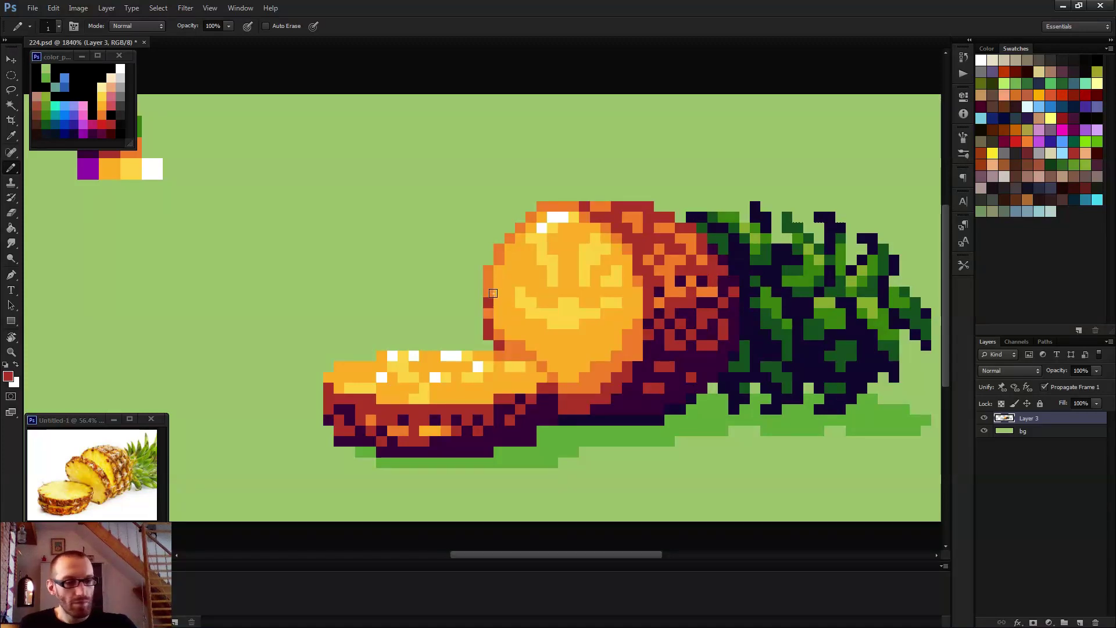
# - Retouch the pixels where the slice meets the fruit, lightening one with yellow-orange
pyautogui.scroll(-5, 521, 373)
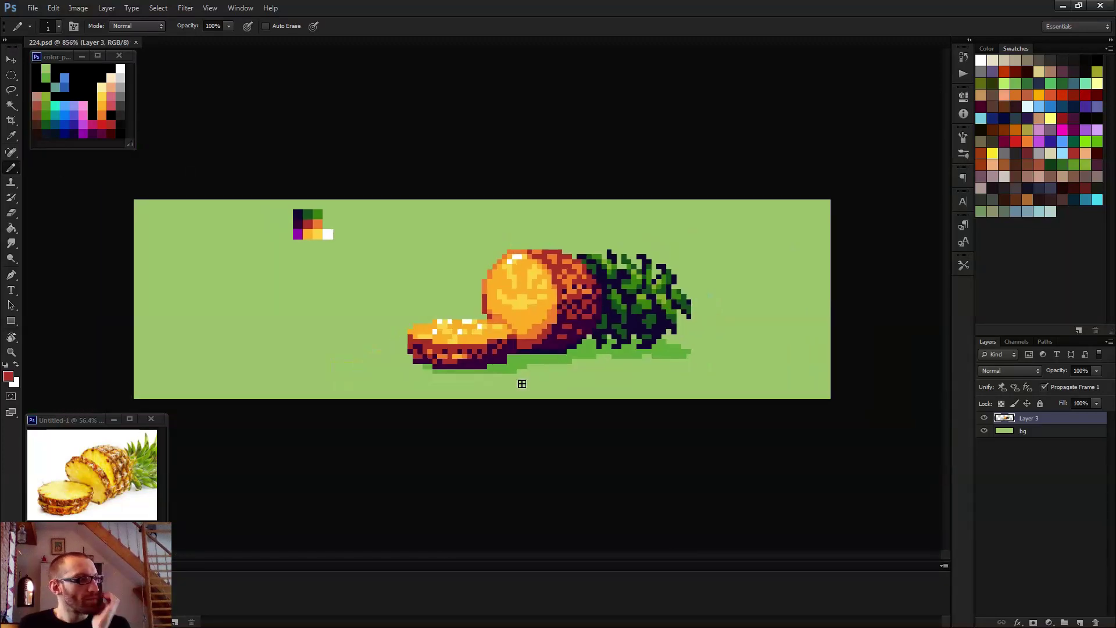
pyautogui.scroll(-1, 527, 354)
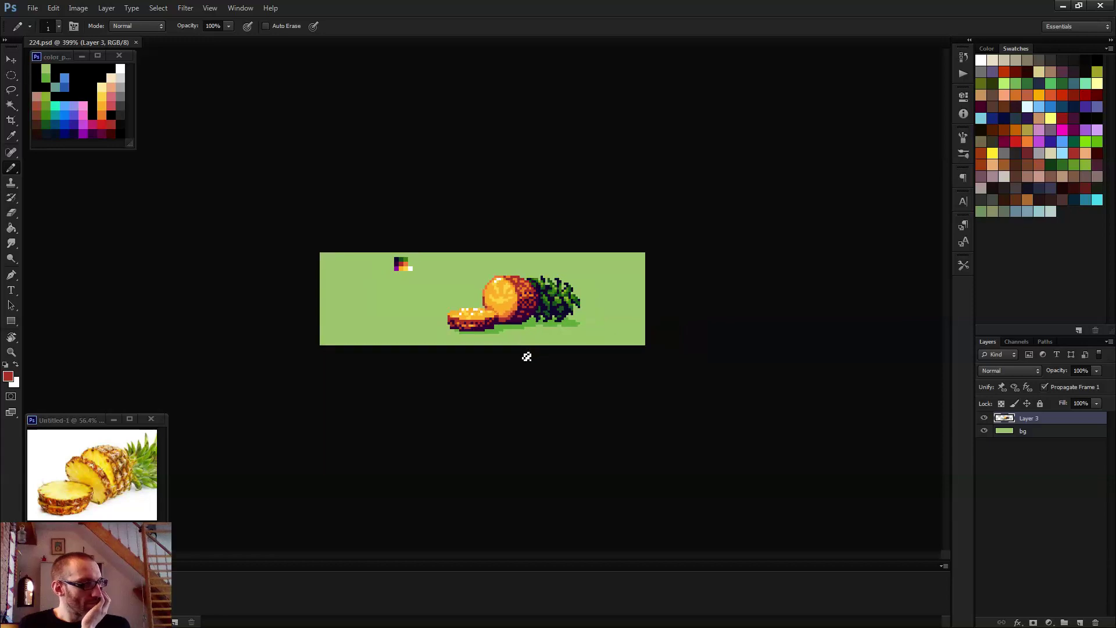
pyautogui.scroll(3, 483, 299)
pyautogui.scroll(3, 521, 325)
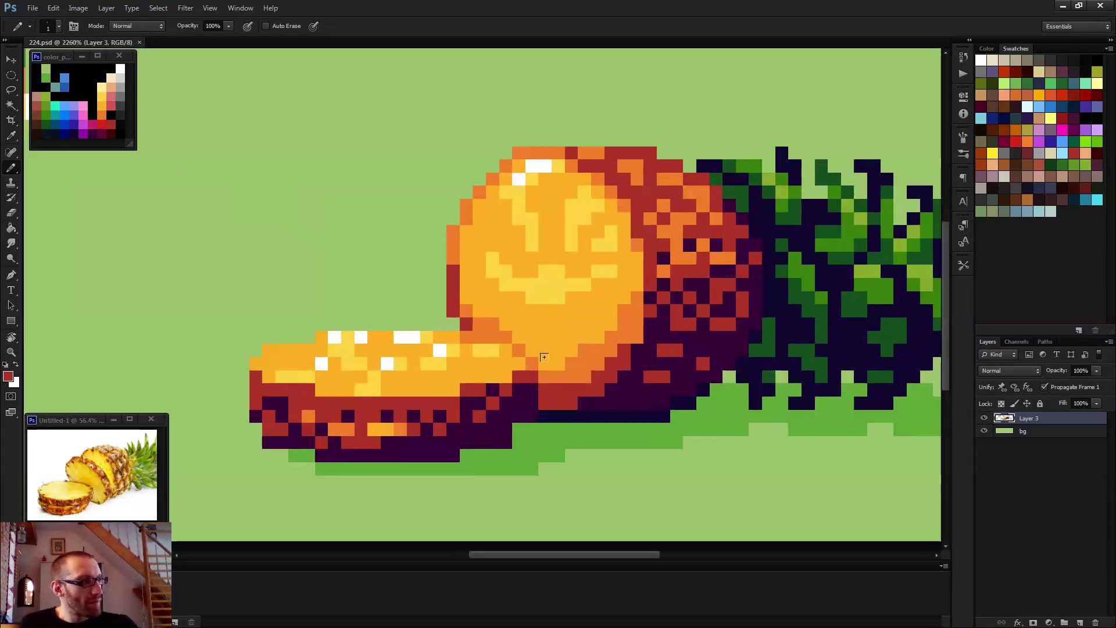
pyautogui.click(548, 347)
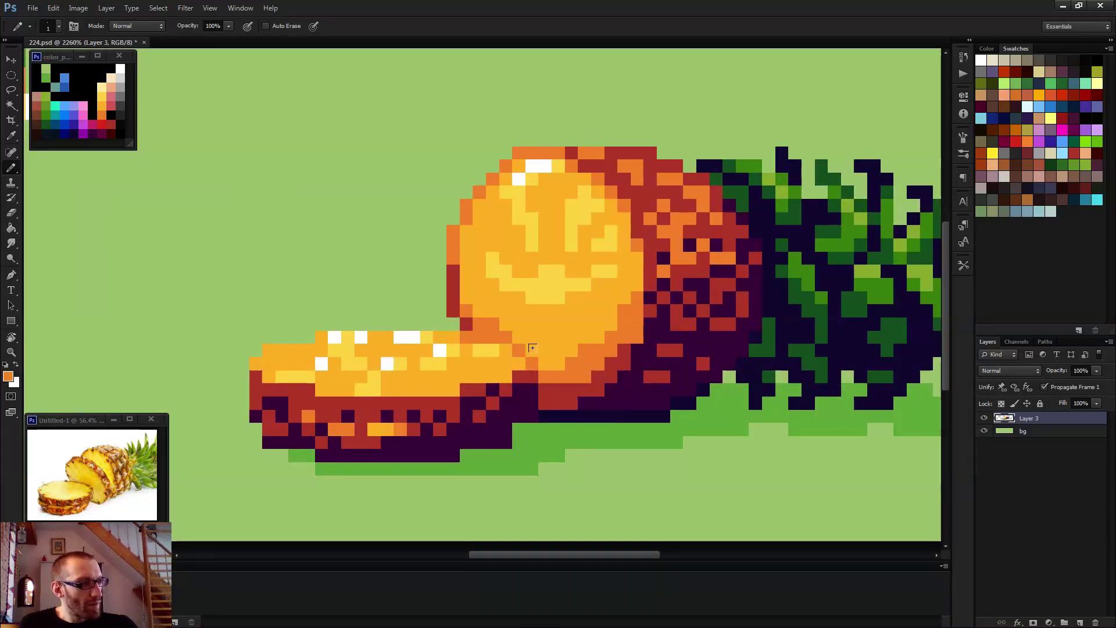
pyautogui.moveTo(532, 348)
pyautogui.mouseDown()
pyautogui.moveTo(572, 351)
pyautogui.moveTo(545, 355)
pyautogui.mouseUp()
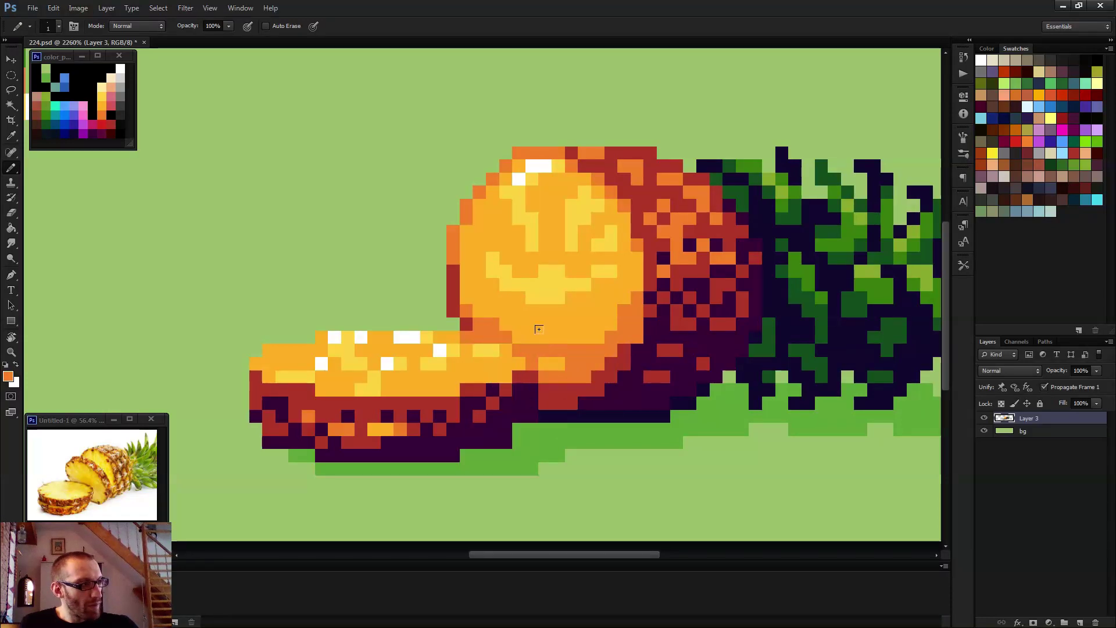
pyautogui.keyDown('alt'); pyautogui.click(559, 330); pyautogui.keyUp('alt')
pyautogui.click(545, 350)
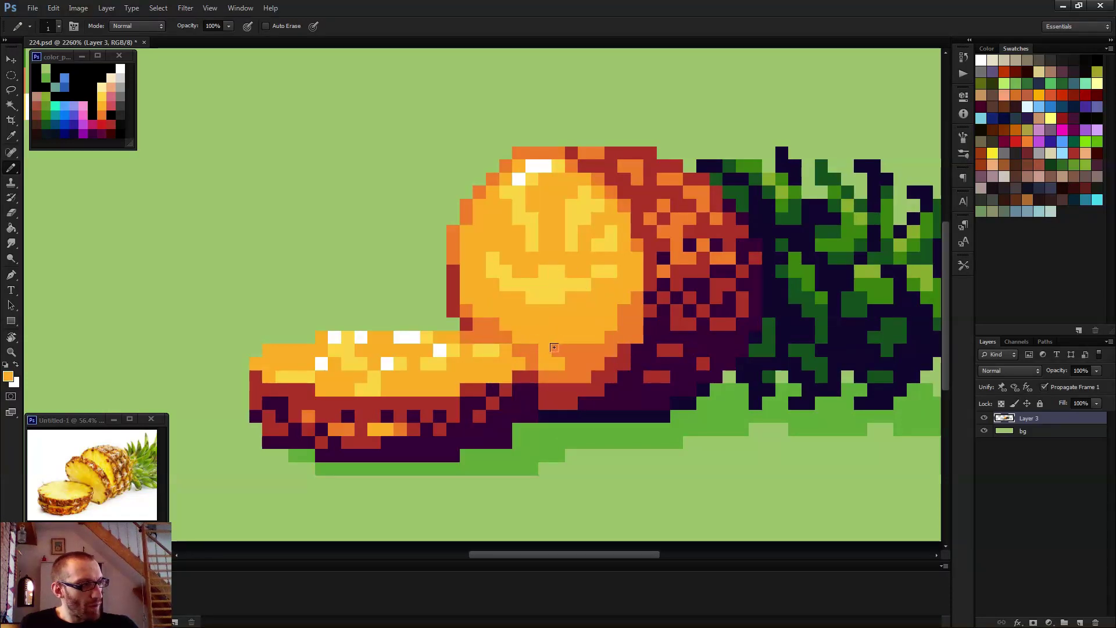
pyautogui.keyDown('alt'); pyautogui.click(605, 341); pyautogui.keyUp('alt')
# - Paint a purple strip in the shadow along the fruit's base, turning one stray pixel red
pyautogui.scroll(3, 378, 279)
pyautogui.hscroll(-5, 378, 279)
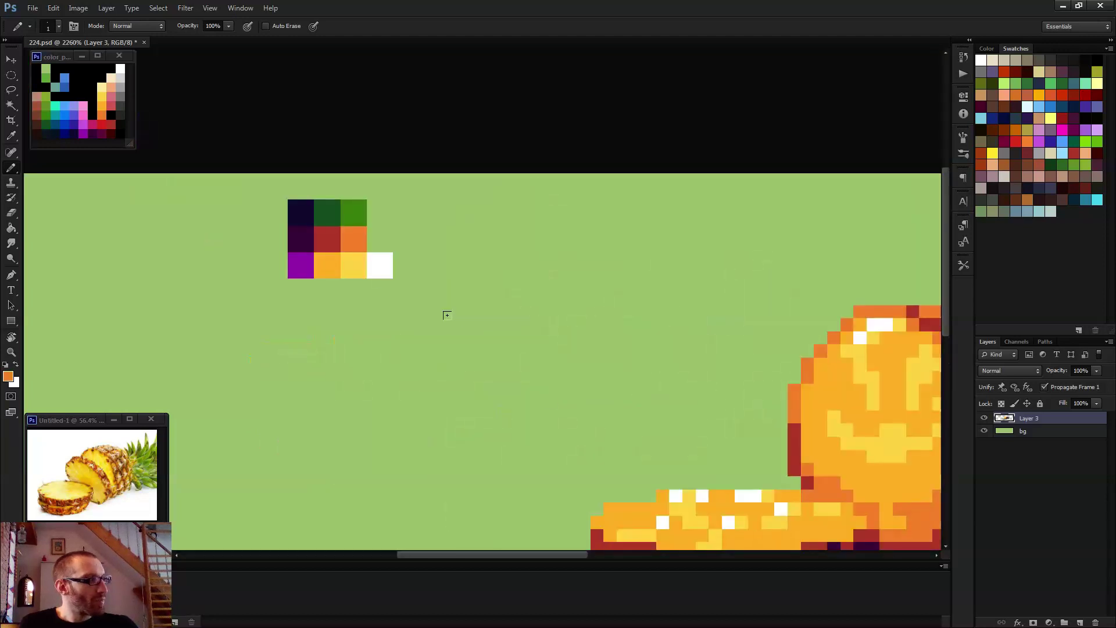
pyautogui.keyDown('alt'); pyautogui.click(301, 263); pyautogui.keyUp('alt')
pyautogui.scroll(-5, 636, 387)
pyautogui.scroll(5, 673, 412)
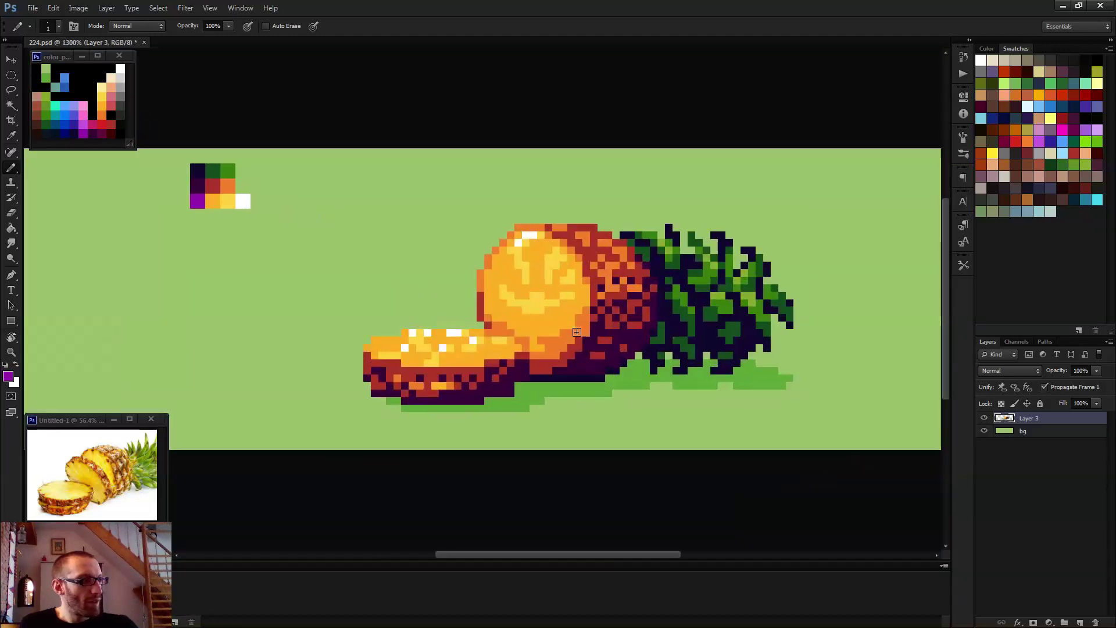
pyautogui.click(501, 370)
pyautogui.moveTo(501, 382); pyautogui.dragTo(526, 382)
pyautogui.keyDown('alt'); pyautogui.click(531, 367); pyautogui.keyUp('alt')
pyautogui.click(511, 364)
# - Run a purple pixel line up the cut edge, reverting two misplaced pixels to orange
pyautogui.keyDown('alt'); pyautogui.click(523, 381); pyautogui.keyUp('alt')
pyautogui.click(567, 330)
pyautogui.click(554, 343)
pyautogui.click(592, 316)
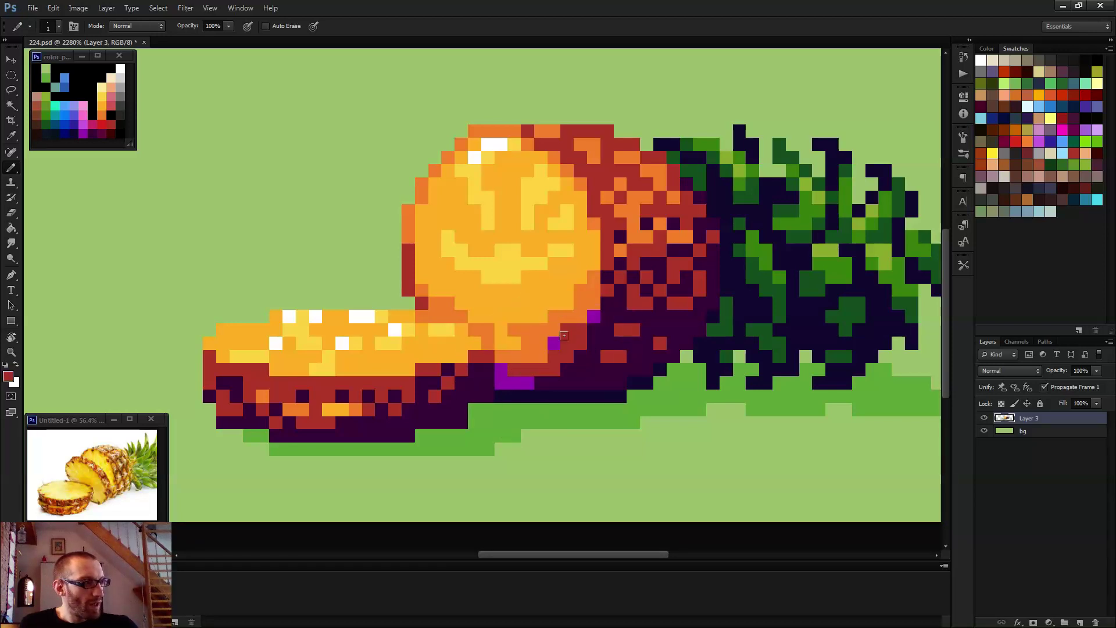
pyautogui.keyDown('alt'); pyautogui.click(552, 329); pyautogui.keyUp('alt')
pyautogui.click(567, 330)
pyautogui.click(554, 343)
pyautogui.keyDown('alt'); pyautogui.click(594, 316); pyautogui.keyUp('alt')
pyautogui.click(587, 303)
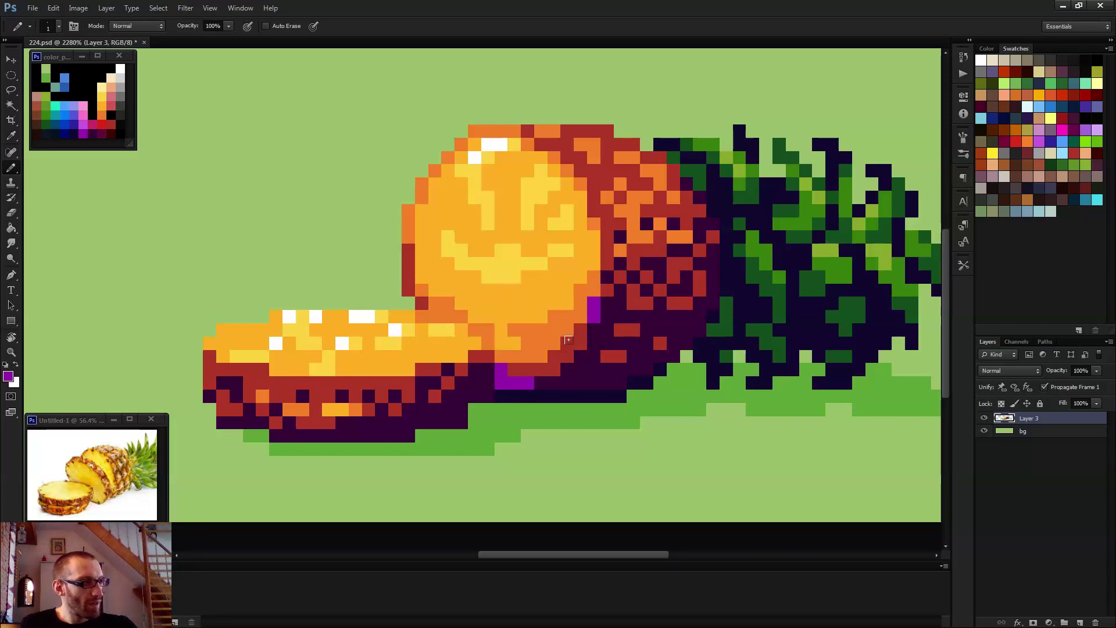
# - Place a purple pixel on the fruit's lower left and restore the neighbouring pixel to orange
pyautogui.scroll(-8, 584, 381)
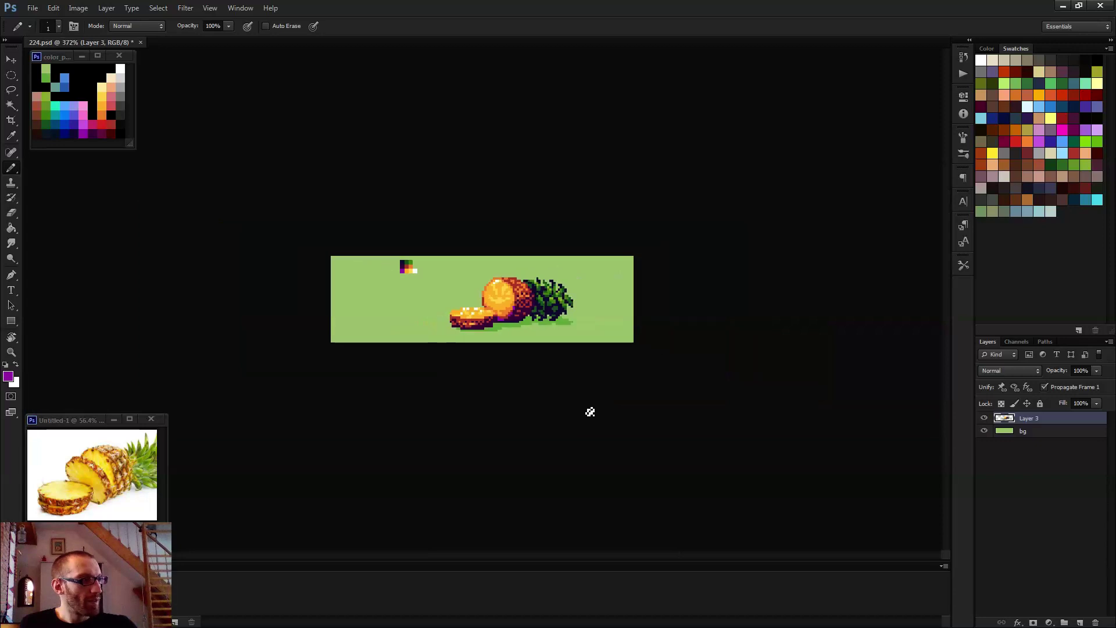
pyautogui.scroll(8, 492, 310)
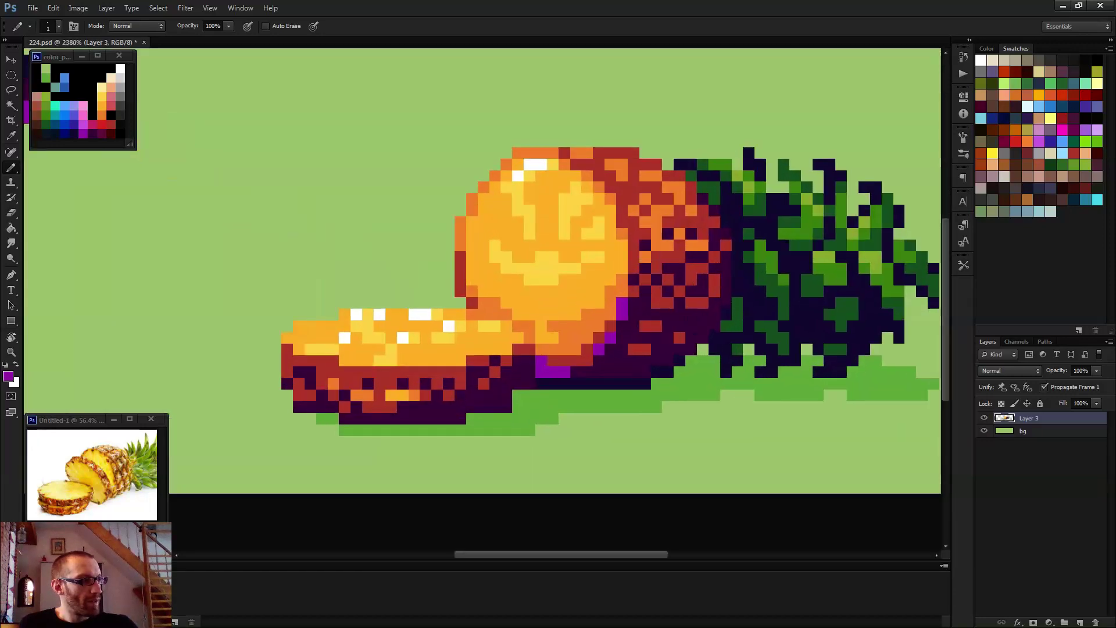
pyautogui.click(464, 286)
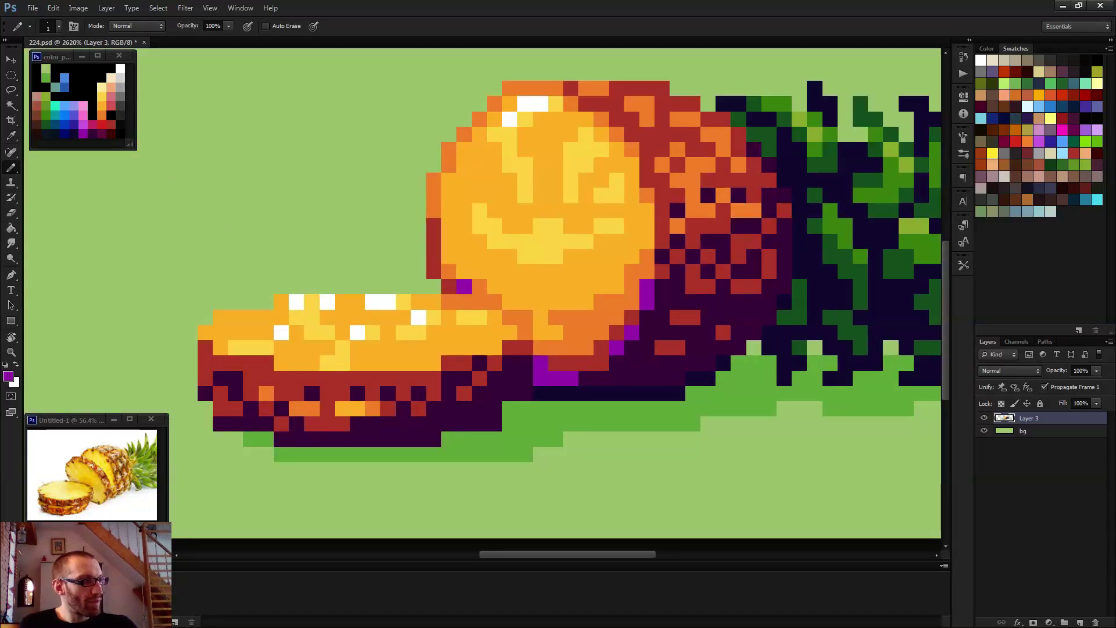
pyautogui.click(449, 286)
pyautogui.keyDown('alt'); pyautogui.click(474, 281); pyautogui.keyUp('alt')
pyautogui.click(464, 286)
pyautogui.keyDown('alt'); pyautogui.click(451, 289); pyautogui.keyUp('alt')
# - Add and darken purple accent pixels at the pineapple's dark base
pyautogui.scroll(-5, 448, 285)
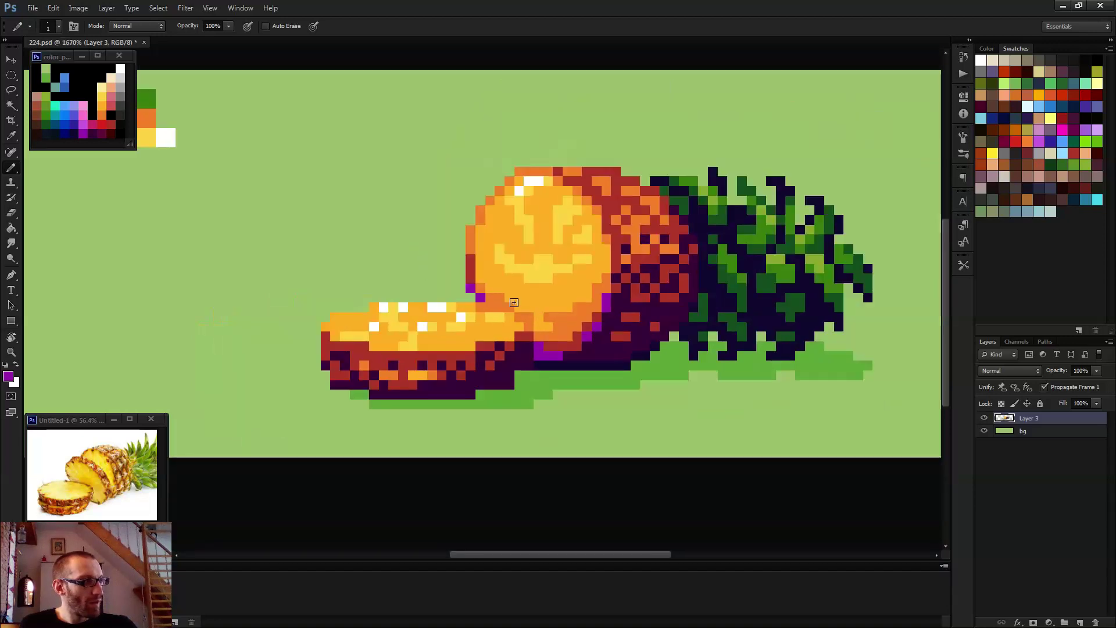
pyautogui.scroll(4, 581, 367)
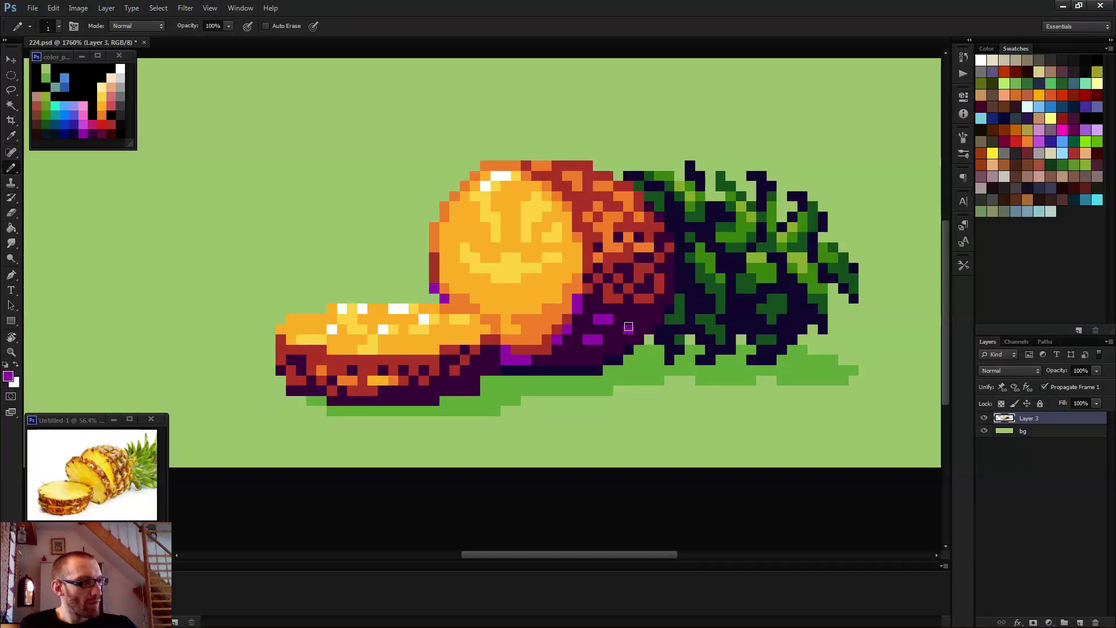
pyautogui.scroll(-4, 645, 335)
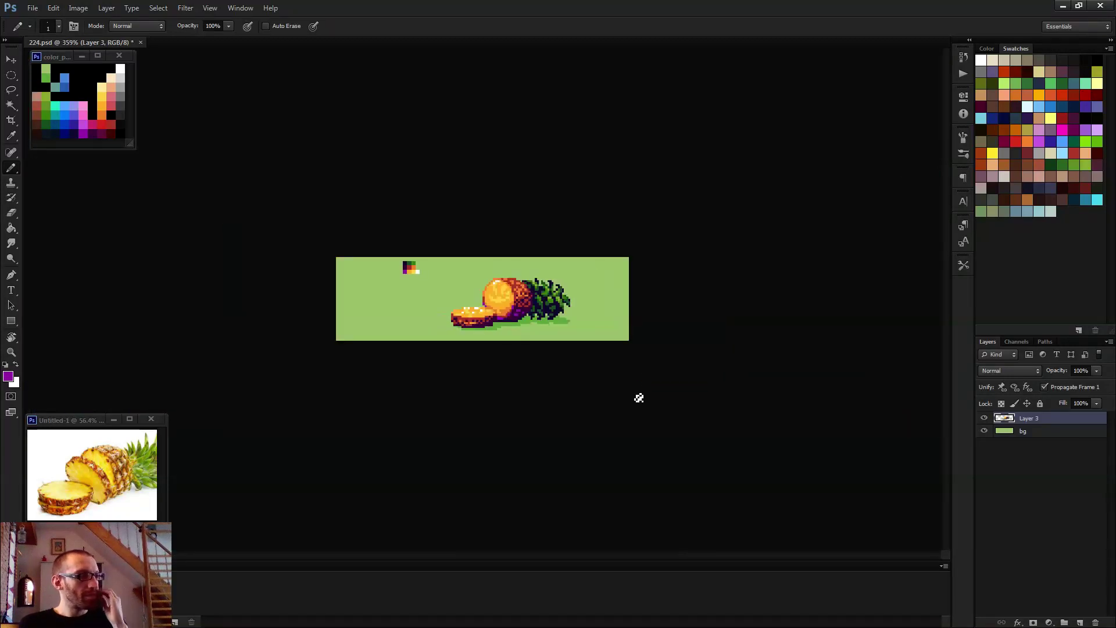
pyautogui.scroll(3, 540, 378)
pyautogui.scroll(2, 529, 370)
pyautogui.click(500, 368)
pyautogui.keyDown('alt'); pyautogui.click(512, 375); pyautogui.keyUp('alt')
pyautogui.click(500, 369)
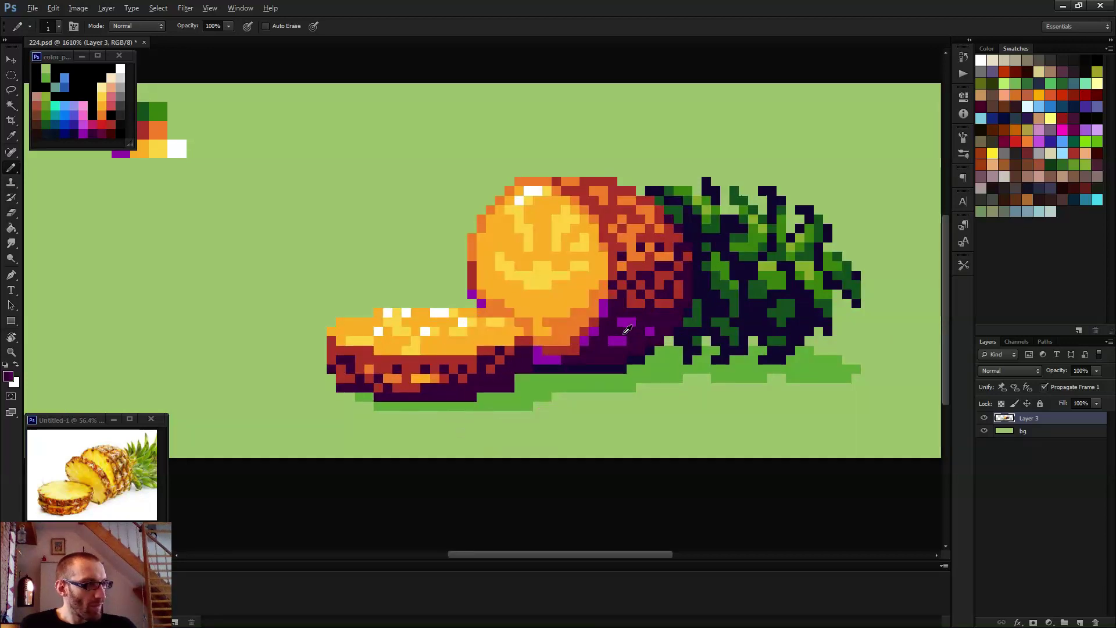
pyautogui.keyDown('alt'); pyautogui.click(621, 341); pyautogui.keyUp('alt')
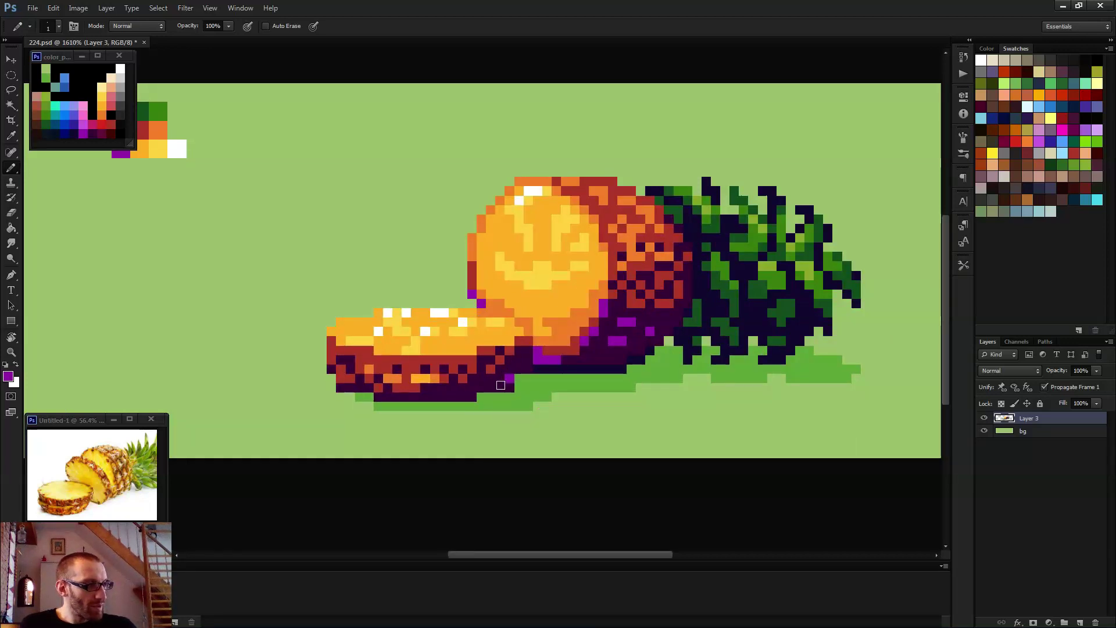
pyautogui.click(501, 385)
# - Repaint base pixels with the dark base colour and purple to finish the shadowed underside
pyautogui.keyDown('alt'); pyautogui.click(524, 349); pyautogui.keyUp('alt')
pyautogui.click(527, 359)
pyautogui.keyDown('alt'); pyautogui.click(510, 373); pyautogui.keyUp('alt')
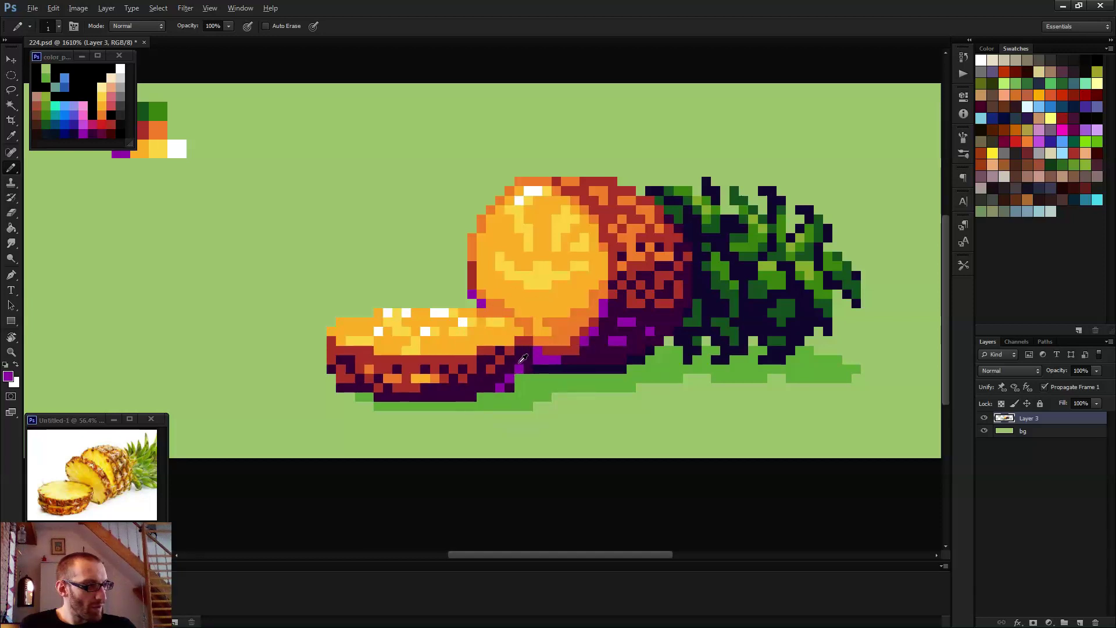
pyautogui.keyDown('alt'); pyautogui.click(523, 359); pyautogui.keyUp('alt')
pyautogui.click(509, 378)
pyautogui.keyDown('alt'); pyautogui.click(505, 384); pyautogui.keyUp('alt')
pyautogui.click(517, 370)
pyautogui.scroll(-8, 558, 395)
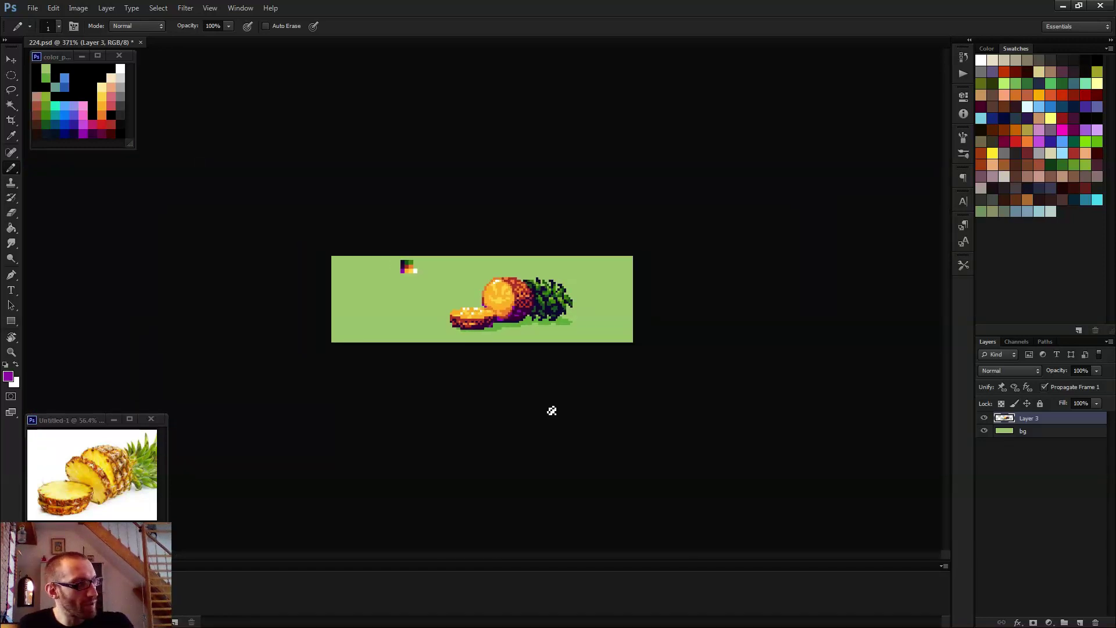
pyautogui.scroll(5, 538, 379)
pyautogui.scroll(4, 518, 361)
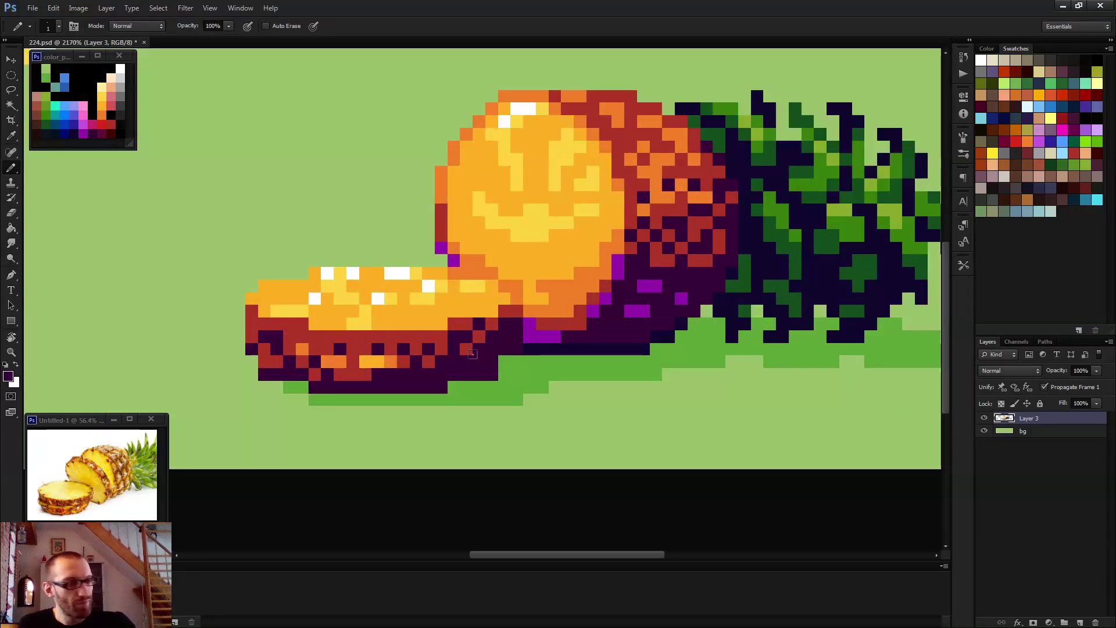
pyautogui.scroll(-3, 506, 355)
pyautogui.scroll(4, 488, 358)
pyautogui.scroll(1, 484, 358)
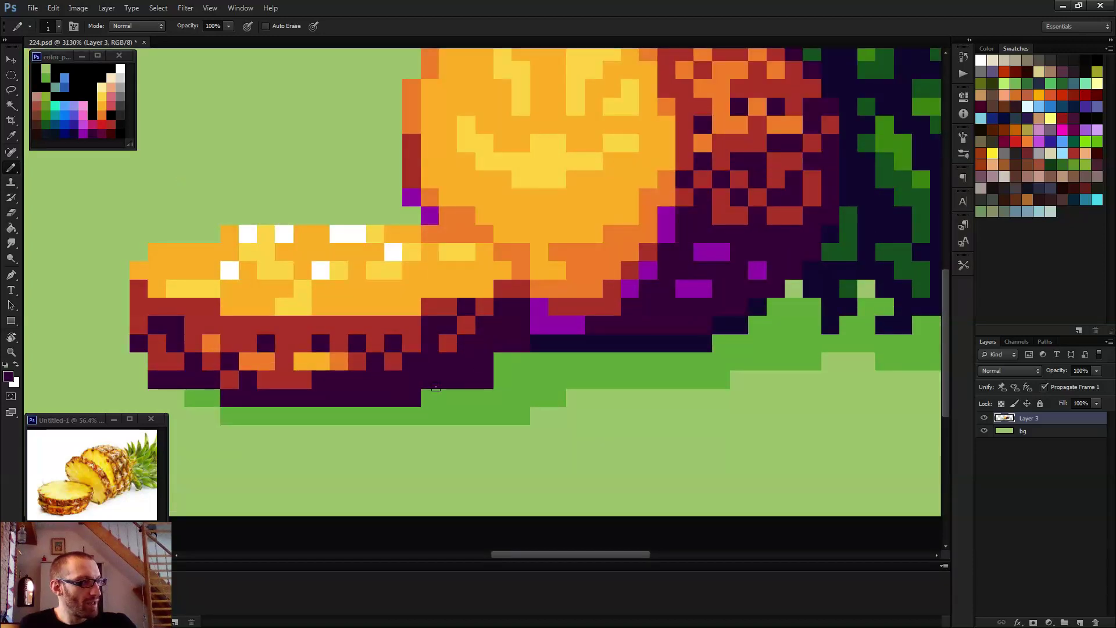
pyautogui.scroll(-2, 436, 387)
pyautogui.scroll(-1, 477, 406)
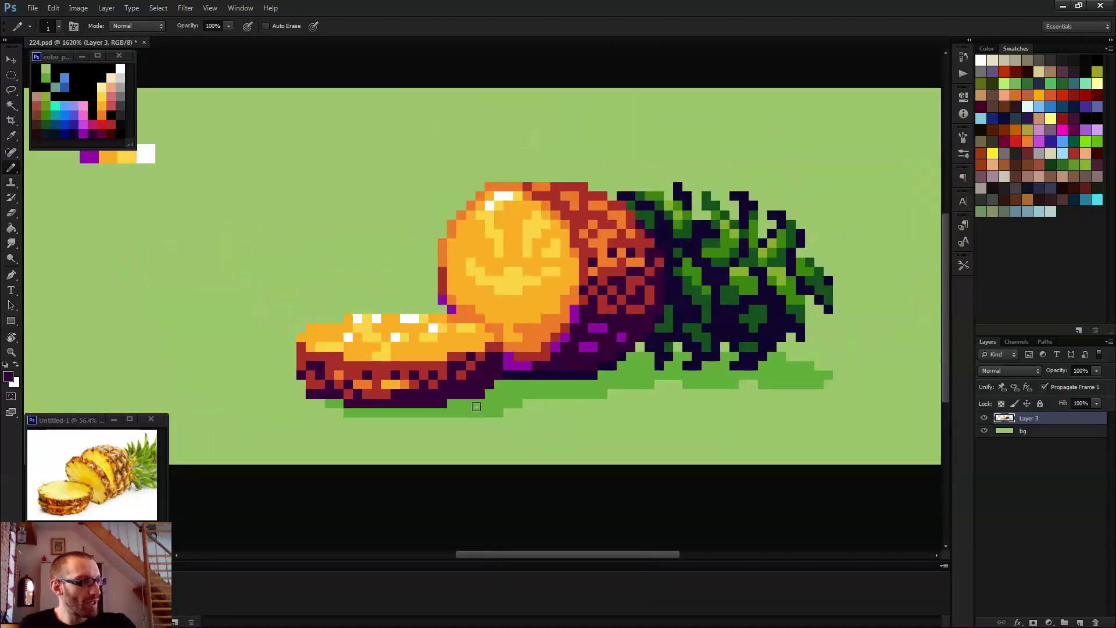
pyautogui.scroll(-1, 518, 391)
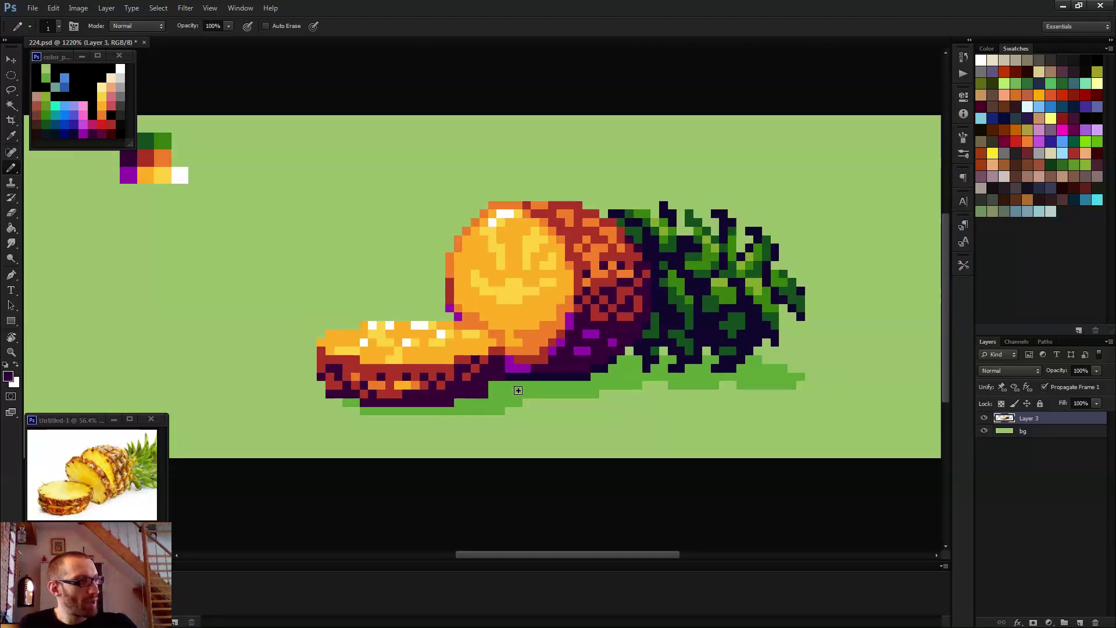
pyautogui.scroll(-2, 518, 390)
pyautogui.scroll(2, 512, 395)
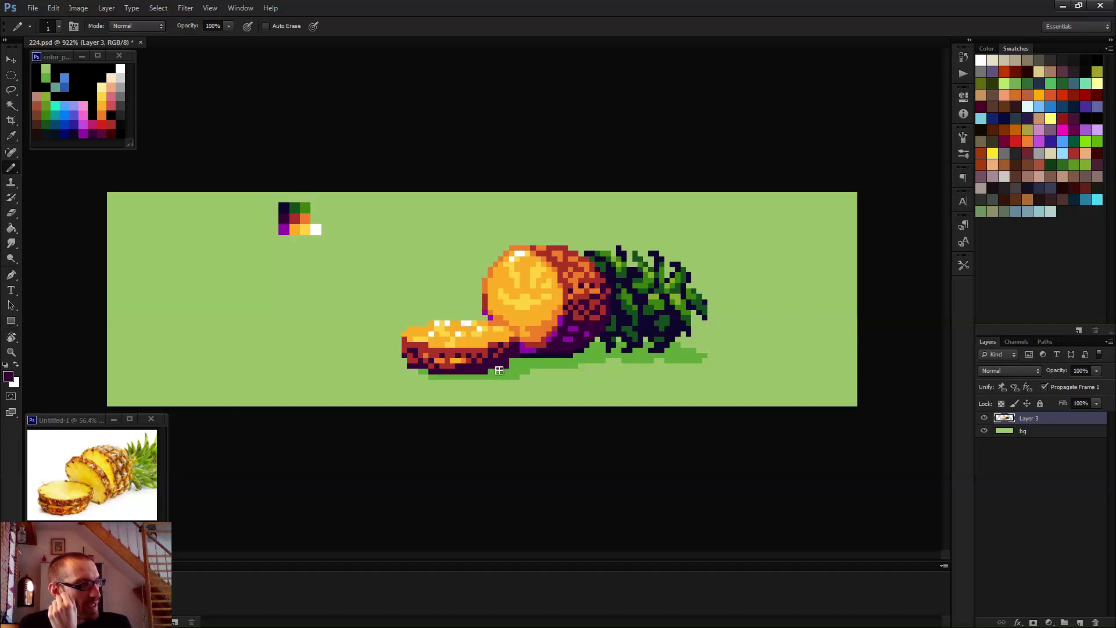
pyautogui.scroll(-3, 501, 370)
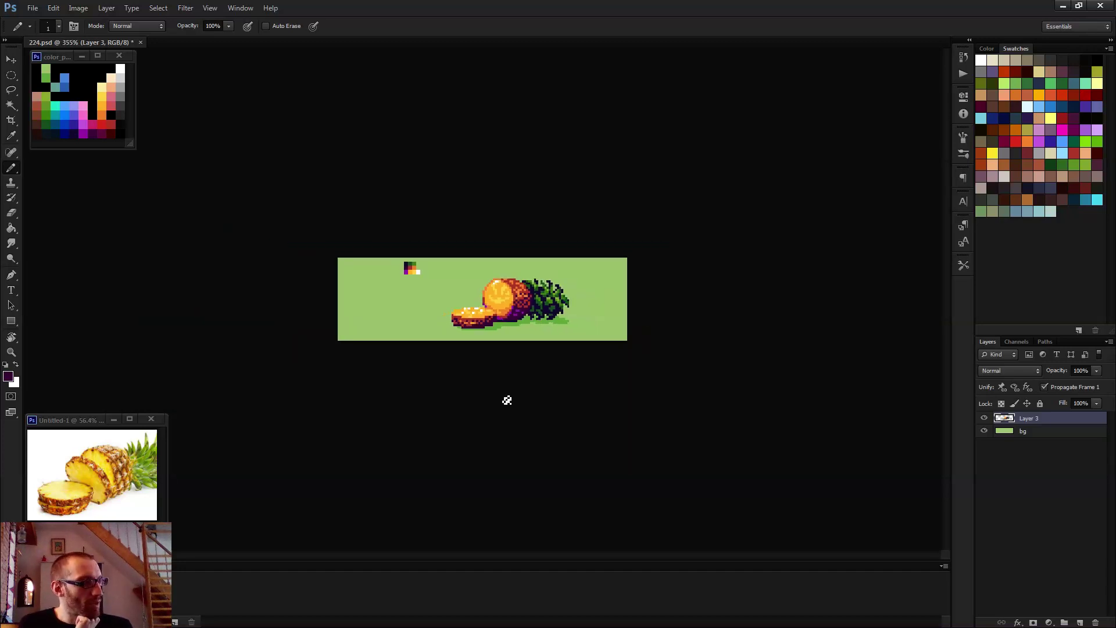
pyautogui.scroll(-1, 505, 402)
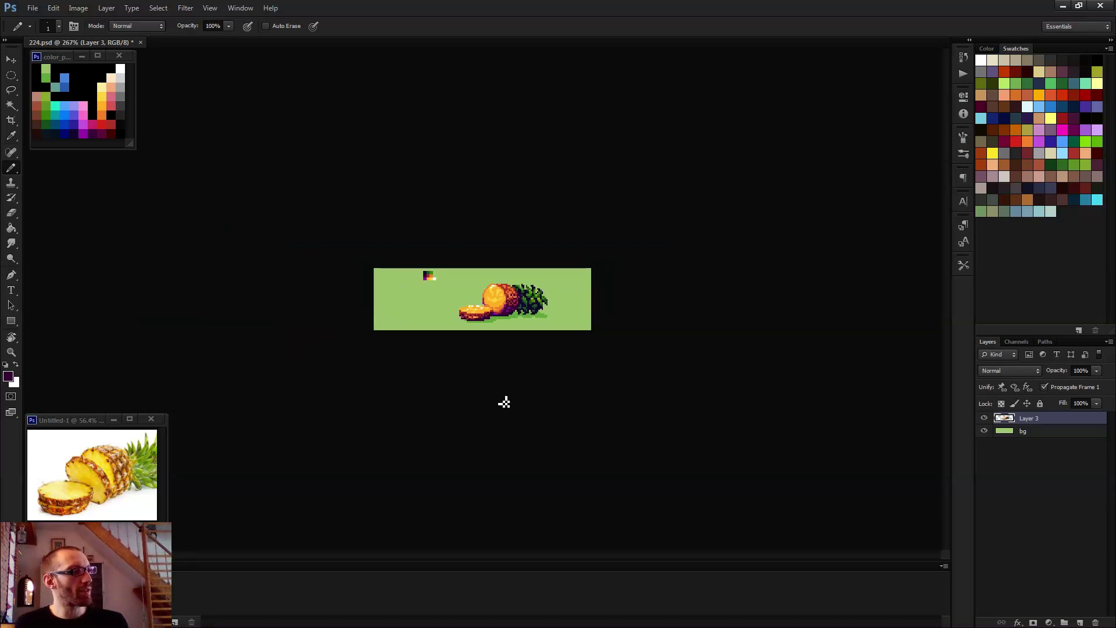
pyautogui.scroll(1, 505, 405)
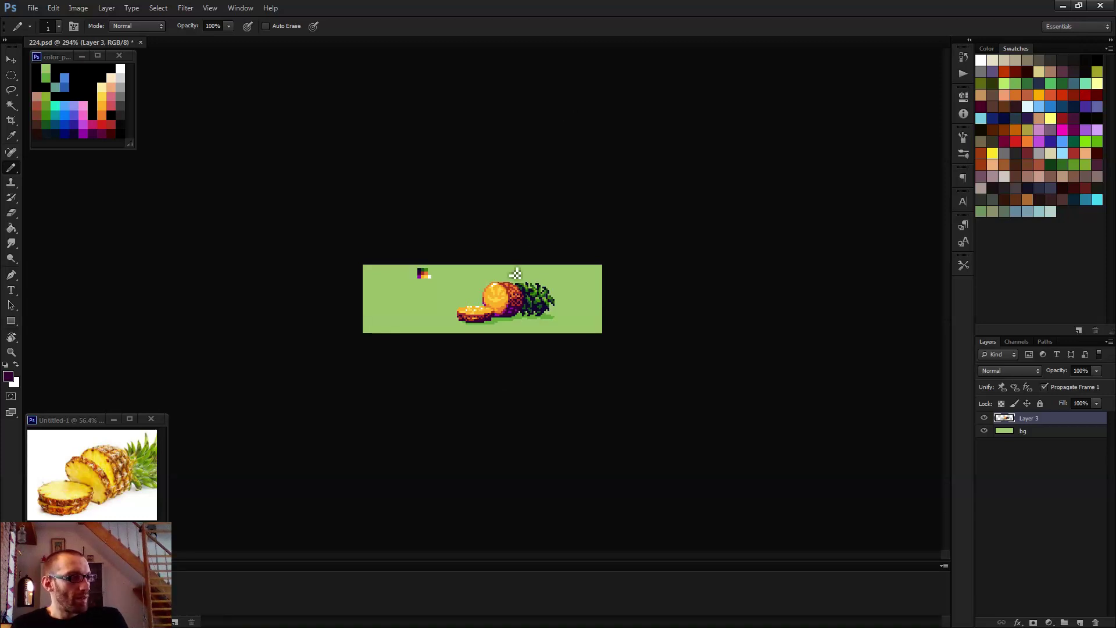
# - Select an 11x13 px block of the pineapple face and nudge it one pixel right
pyautogui.scroll(5, 523, 279)
pyautogui.press('m')
pyautogui.scroll(3, 504, 273)
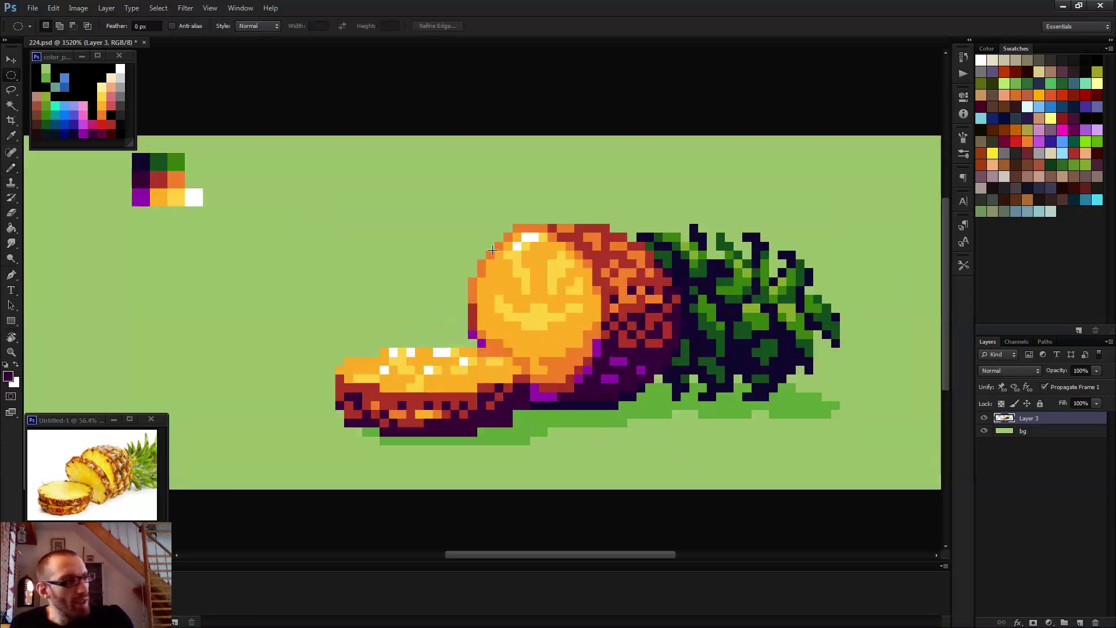
pyautogui.moveTo(455, 196); pyautogui.dragTo(514, 310)
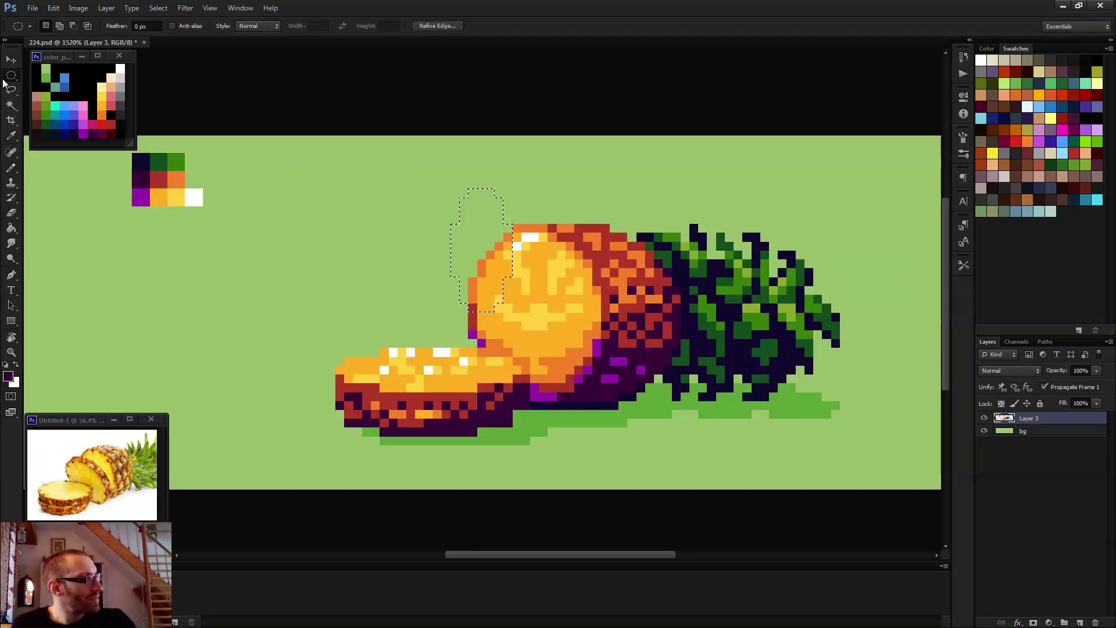
pyautogui.moveTo(11, 76); pyautogui.dragTo(55, 79)
pyautogui.hotkey('ctrl', 'd')
pyautogui.moveTo(441, 188); pyautogui.dragTo(539, 303)
pyautogui.press('v')
pyautogui.press('Right')
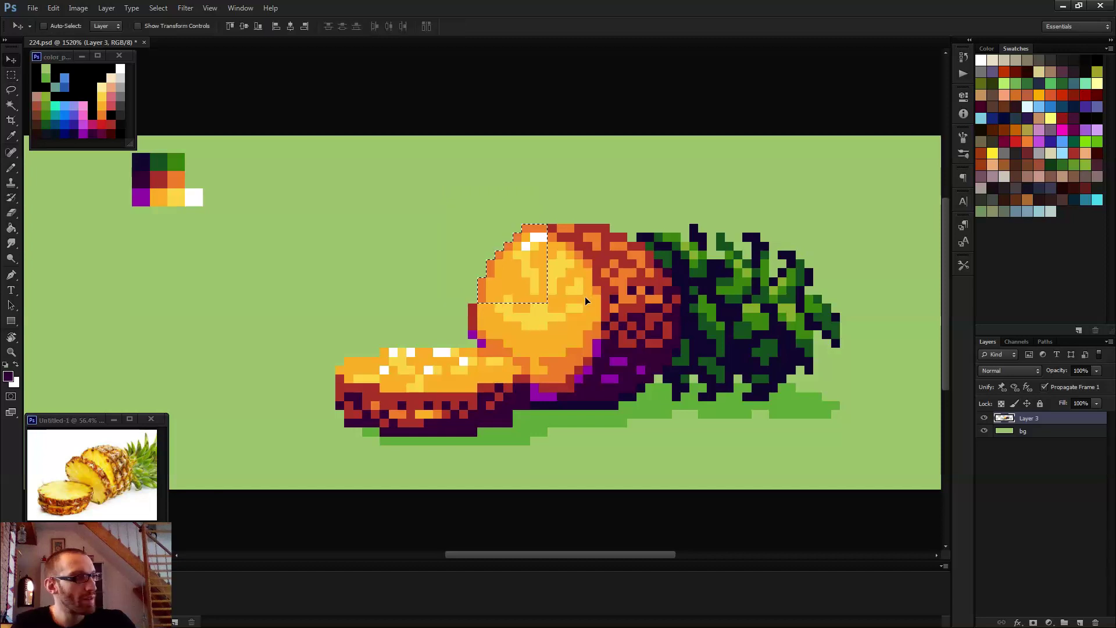
pyautogui.hotkey('ctrl', 'd')
# - Repaint the left edge with an orange pixel and two dark red outline pixels
pyautogui.press('b')
pyautogui.scroll(1, 527, 307)
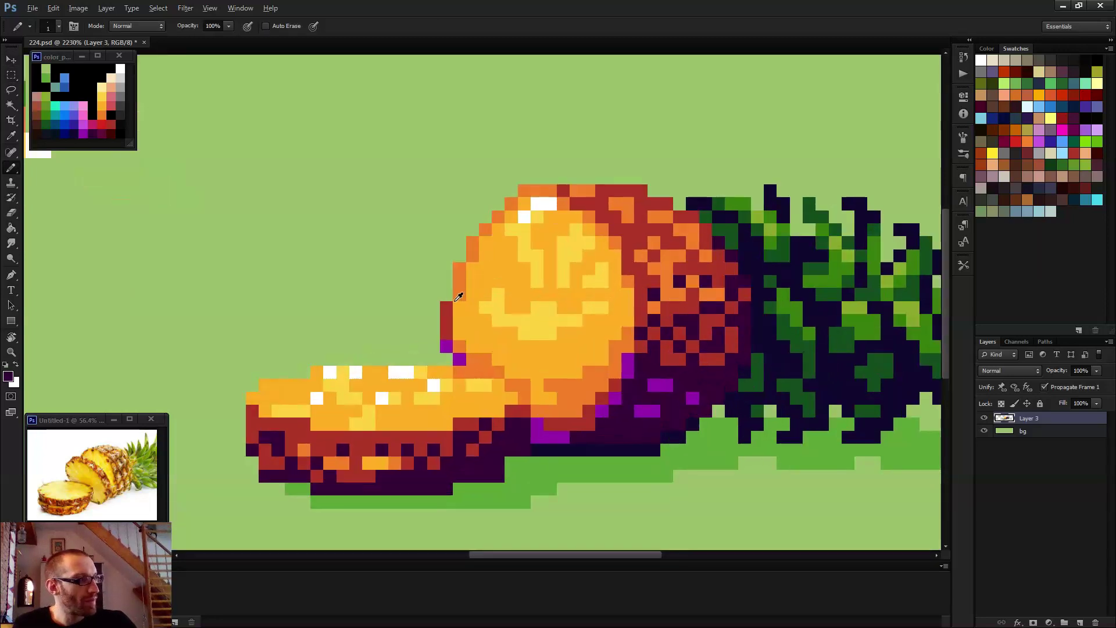
pyautogui.keyDown('alt'); pyautogui.click(461, 290); pyautogui.keyUp('alt')
pyautogui.click(447, 294)
pyautogui.scroll(-4, 474, 308)
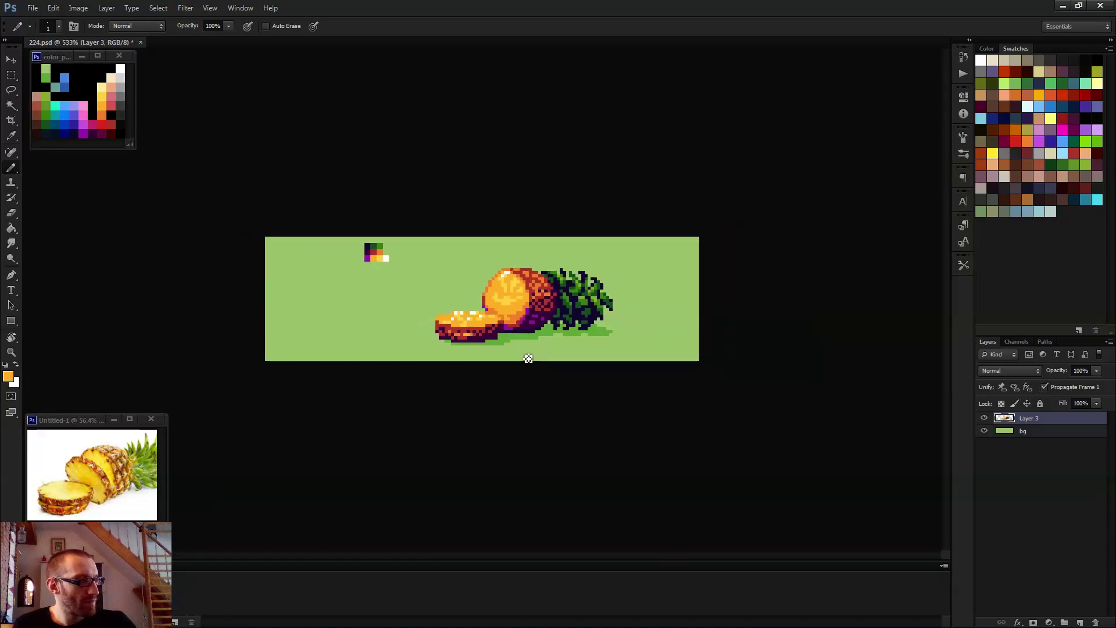
pyautogui.scroll(2, 499, 306)
pyautogui.keyDown('alt'); pyautogui.click(477, 278); pyautogui.keyUp('alt')
pyautogui.keyDown('alt'); pyautogui.click(475, 314); pyautogui.keyUp('alt')
pyautogui.click(475, 301)
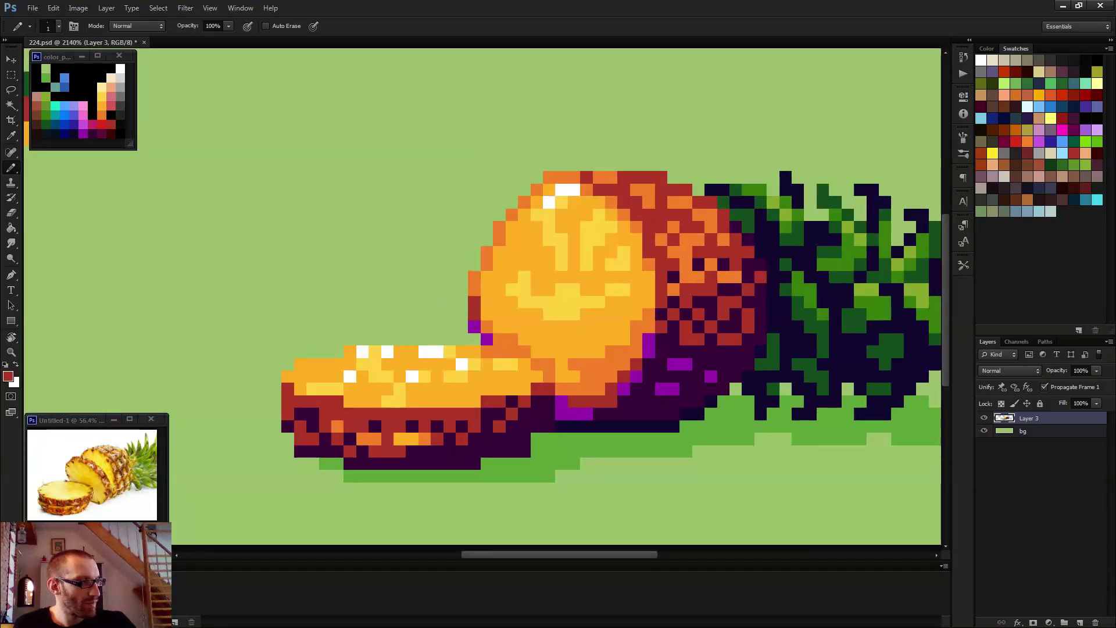
pyautogui.click(501, 340)
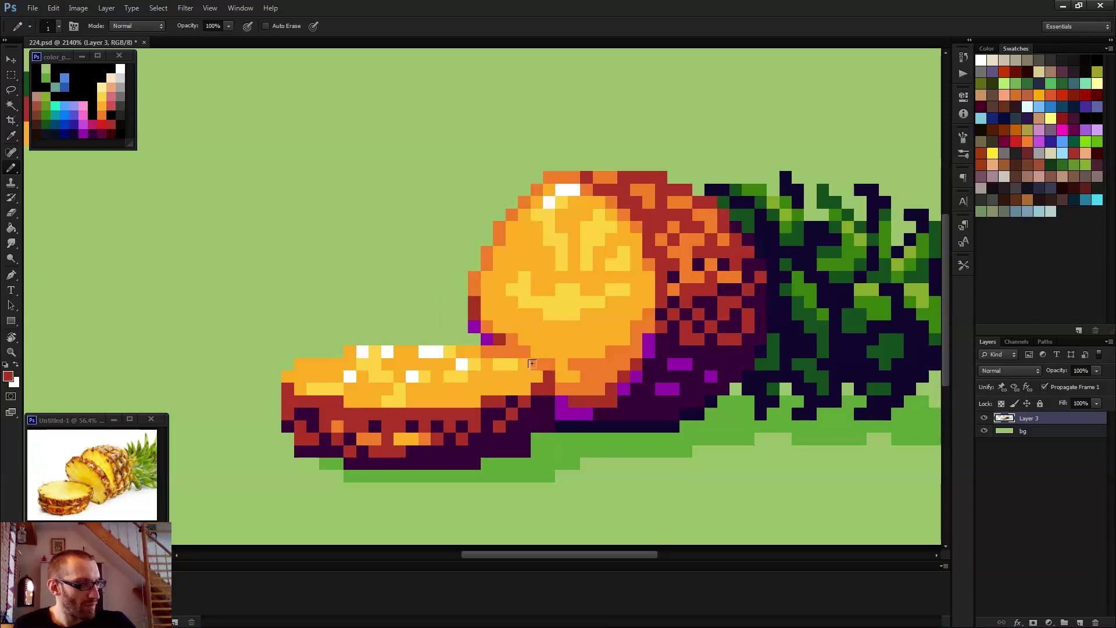
pyautogui.scroll(-9, 532, 362)
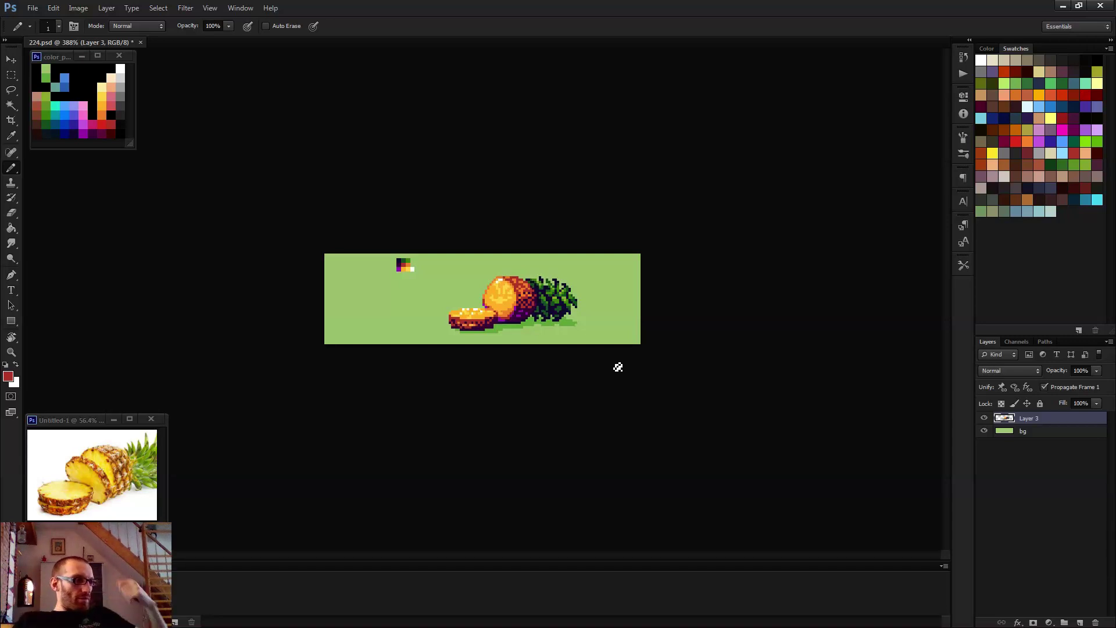
pyautogui.scroll(8, 483, 294)
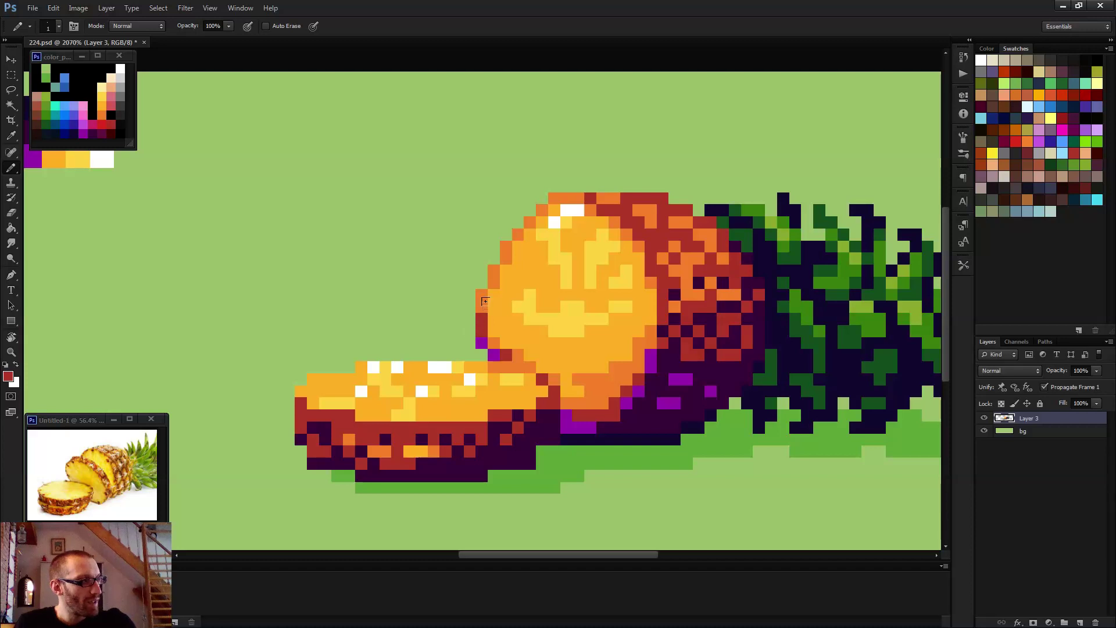
# - Draw a dark red outline up the left edge, adding purple and orange edge pixels
pyautogui.moveTo(488, 315)
pyautogui.mouseDown()
pyautogui.moveTo(482, 291)
pyautogui.moveTo(503, 244)
pyautogui.mouseUp()
pyautogui.scroll(-8, 510, 239)
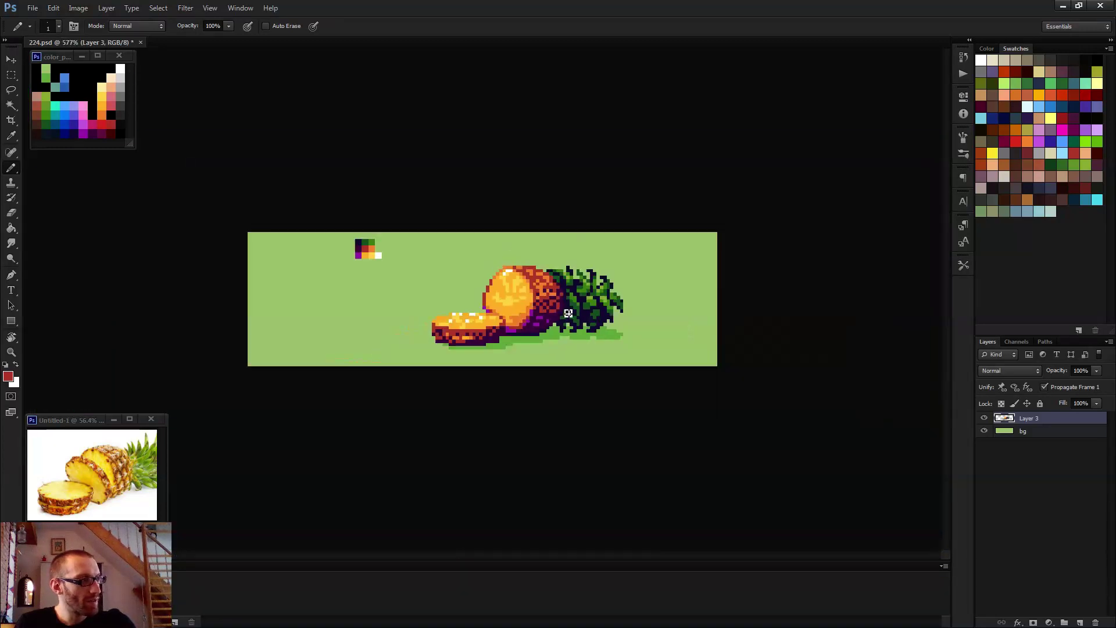
pyautogui.scroll(8, 563, 324)
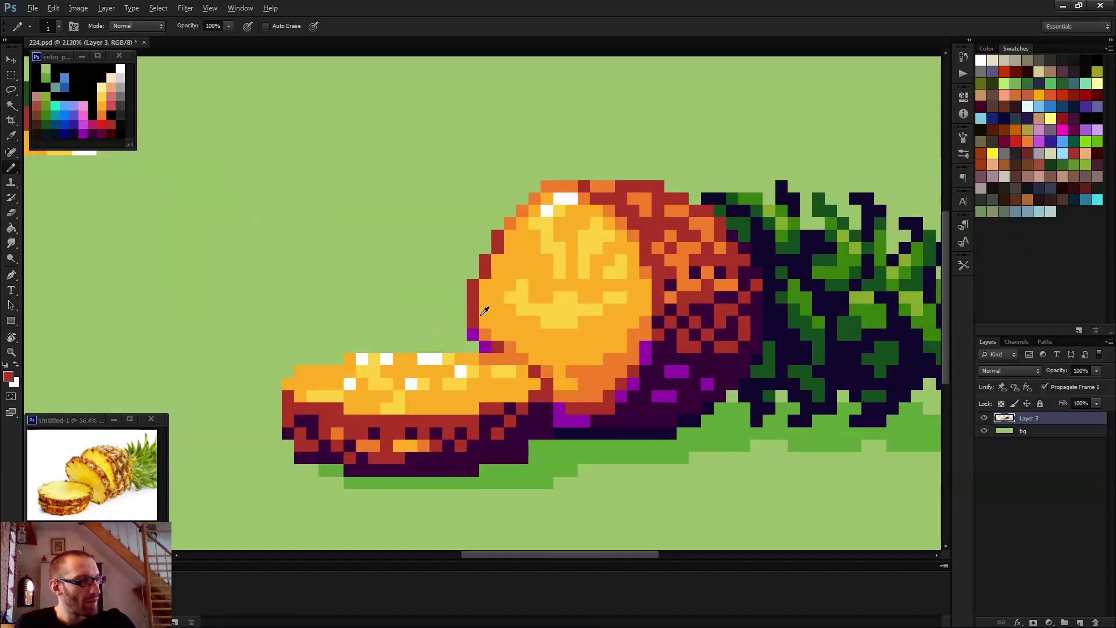
pyautogui.keyDown('alt'); pyautogui.click(476, 344); pyautogui.keyUp('alt')
pyautogui.click(496, 247)
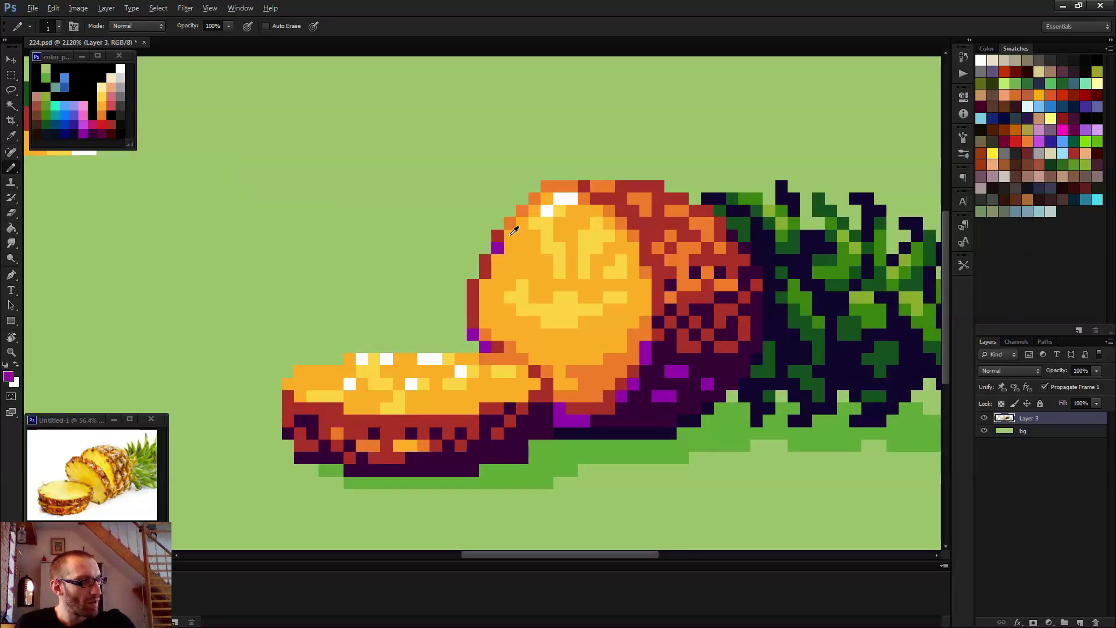
pyautogui.keyDown('alt'); pyautogui.click(514, 231); pyautogui.keyUp('alt')
pyautogui.click(497, 259)
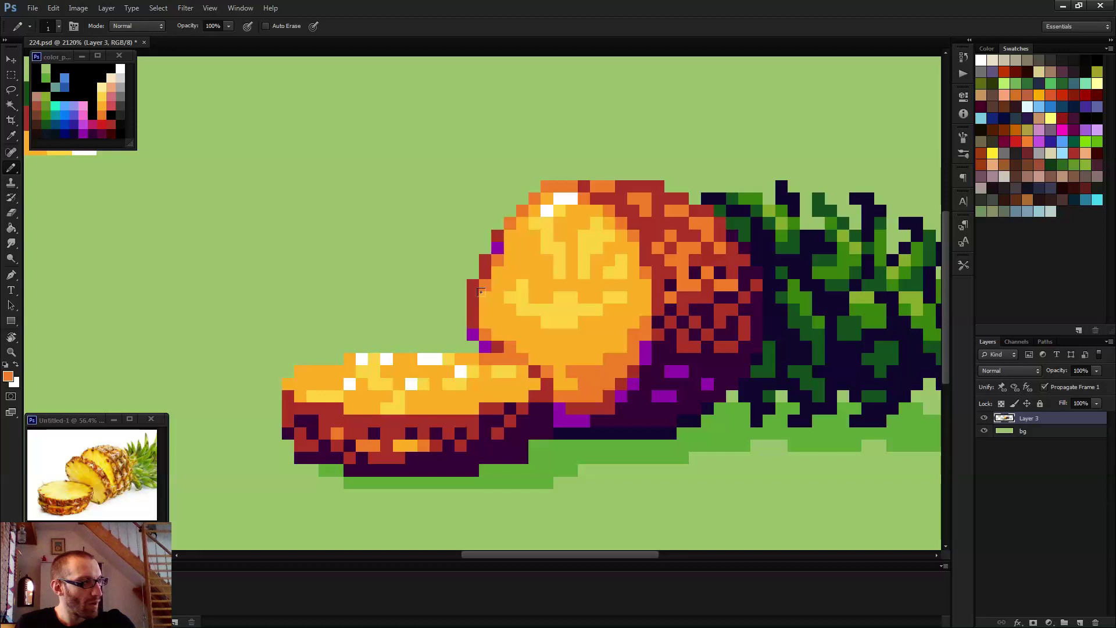
# - Turn the purple left-edge pixel orange and sample the face's orange tones
pyautogui.scroll(-9, 490, 274)
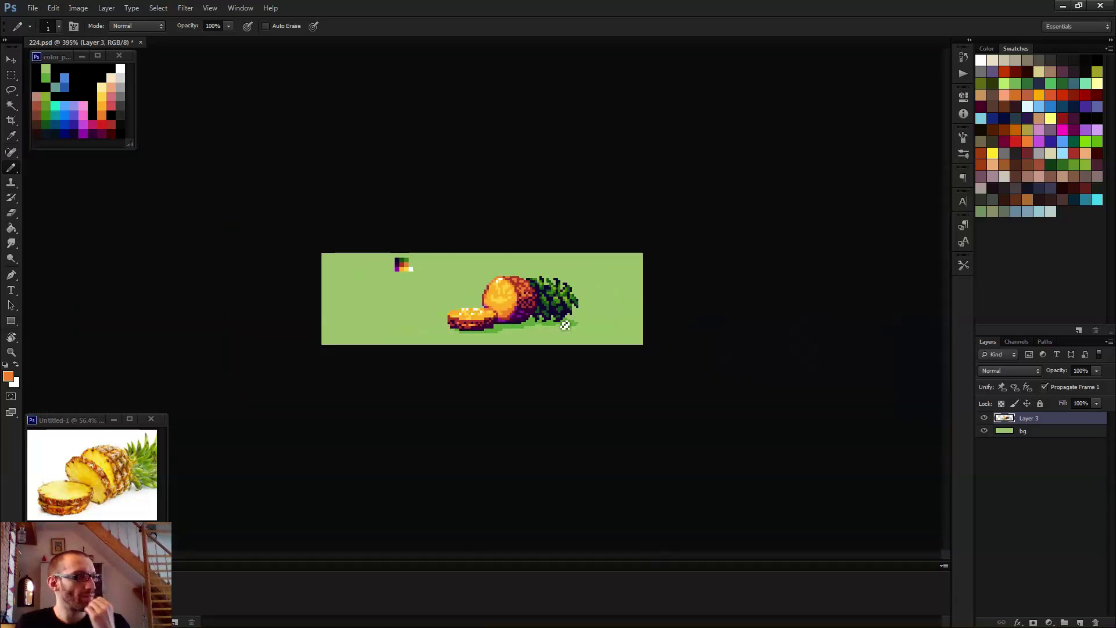
pyautogui.scroll(8, 558, 325)
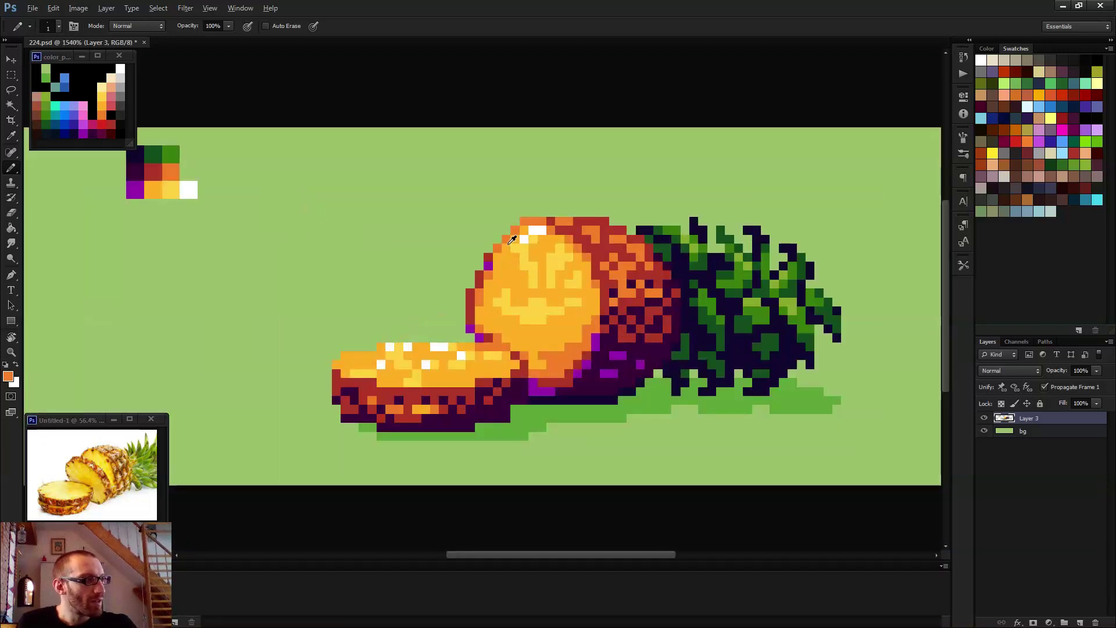
pyautogui.keyDown('alt'); pyautogui.click(503, 242); pyautogui.keyUp('alt')
pyautogui.click(488, 266)
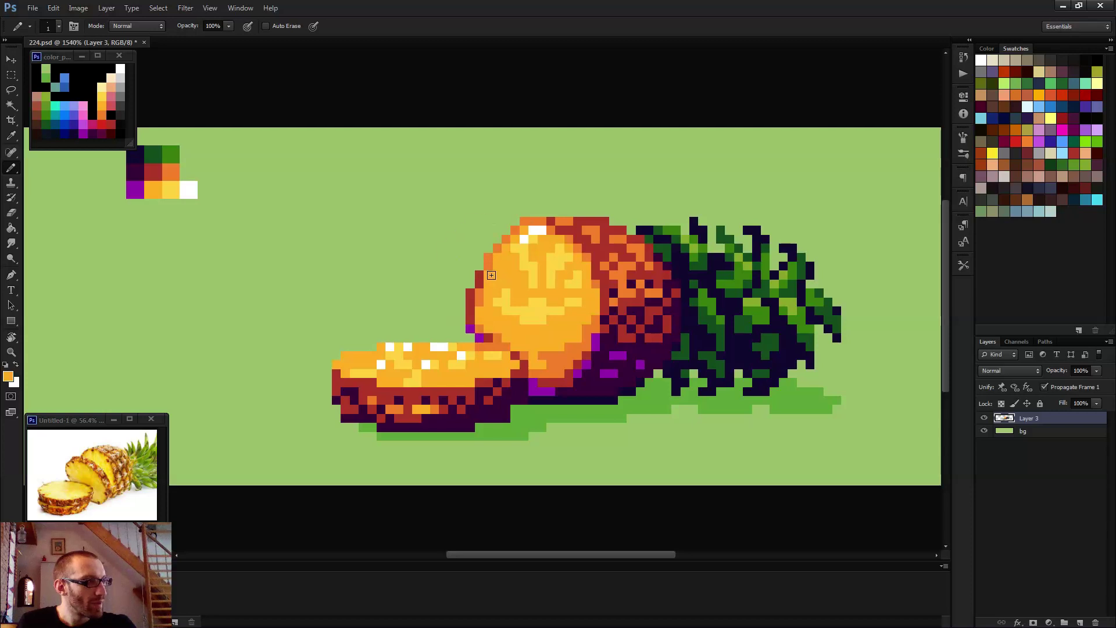
pyautogui.keyDown('alt'); pyautogui.click(470, 329); pyautogui.keyUp('alt')
pyautogui.scroll(-5, 480, 283)
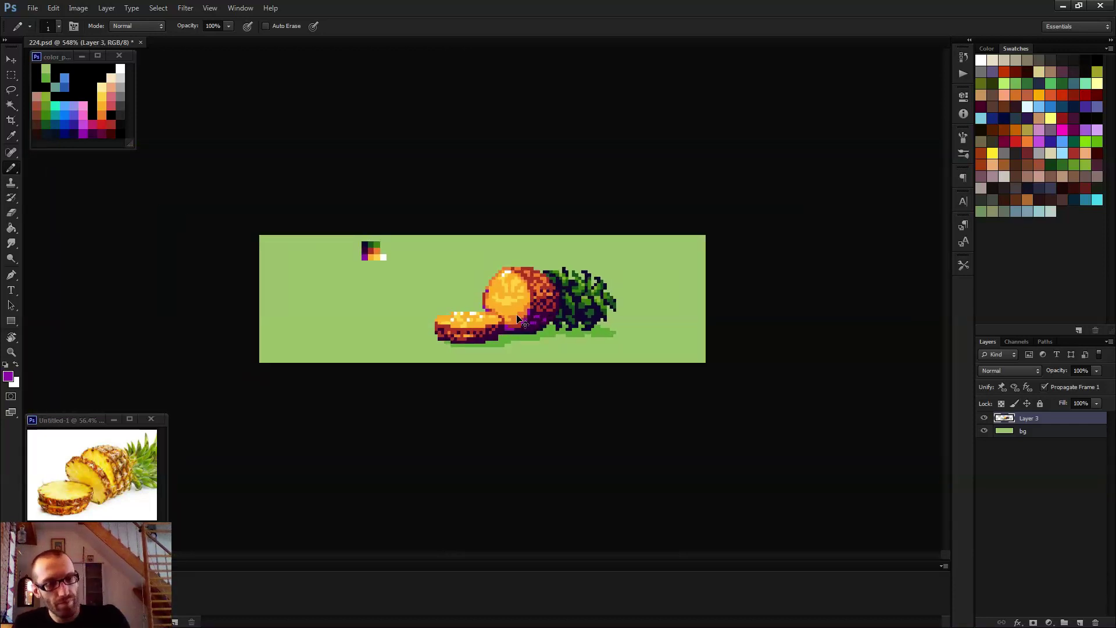
pyautogui.scroll(5, 493, 311)
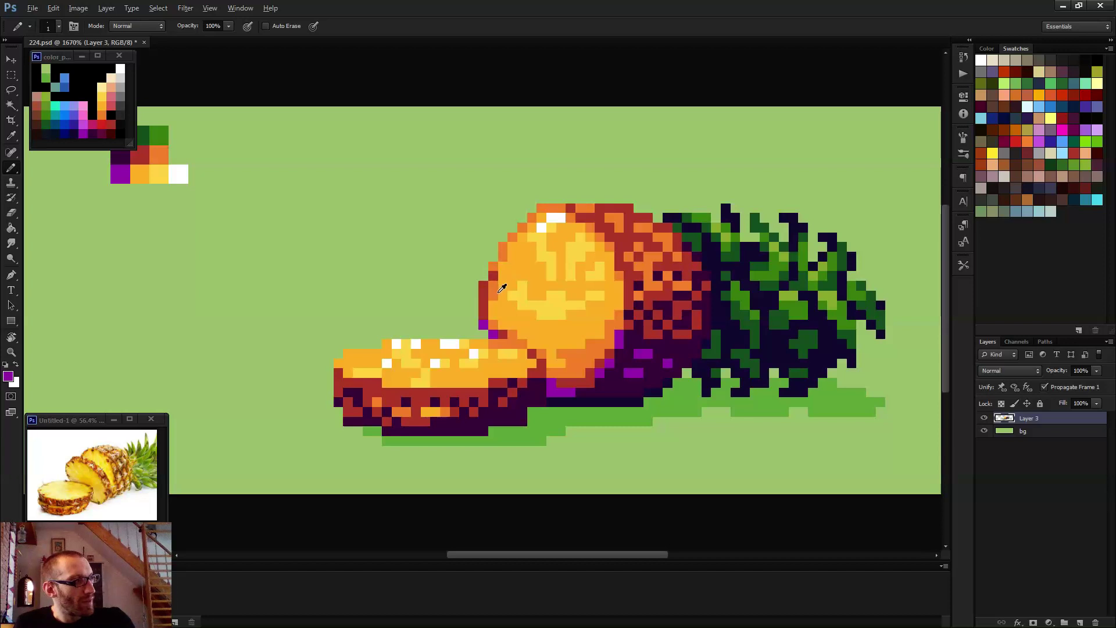
pyautogui.keyDown('alt'); pyautogui.click(492, 278); pyautogui.keyUp('alt')
pyautogui.keyDown('alt'); pyautogui.click(492, 287); pyautogui.keyUp('alt')
pyautogui.scroll(-1, 494, 303)
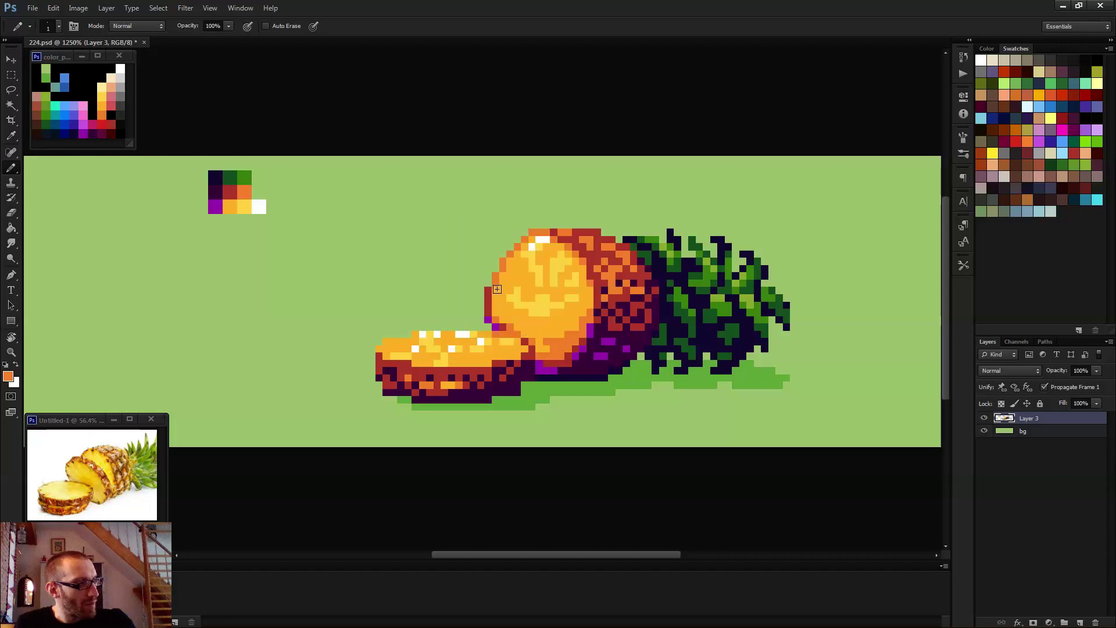
# - Erase the dark left-edge column and stray purple pixel, then resample the purple shadow colour
pyautogui.press('e')
pyautogui.moveTo(488, 289); pyautogui.dragTo(492, 320)
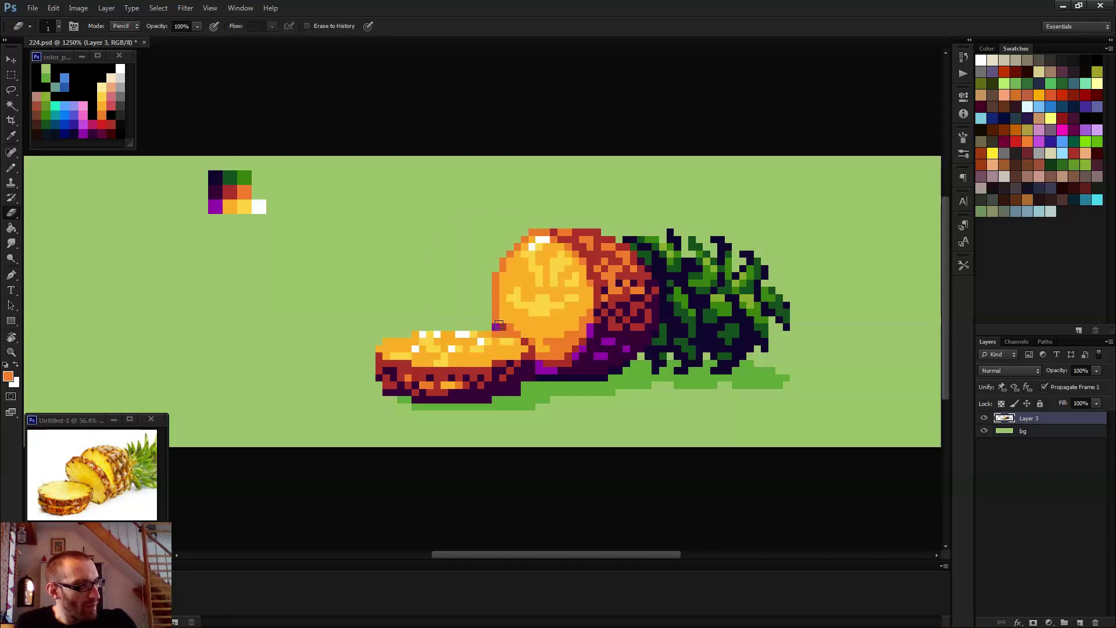
pyautogui.click(499, 326)
pyautogui.press('b')
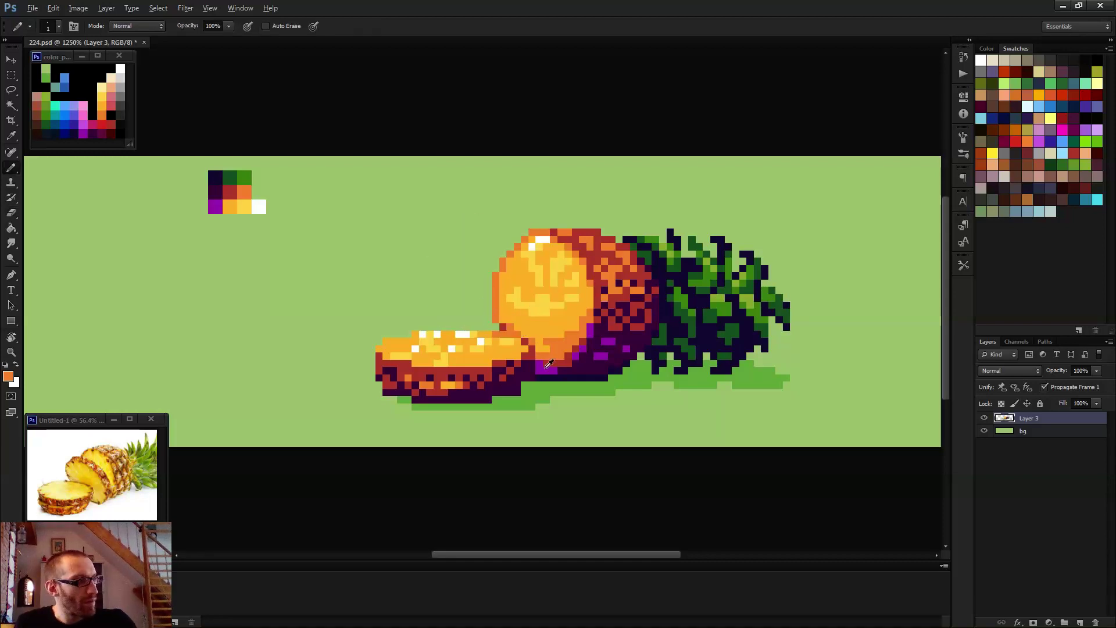
pyautogui.keyDown('alt'); pyautogui.click(552, 365); pyautogui.keyUp('alt')
pyautogui.scroll(-3, 491, 310)
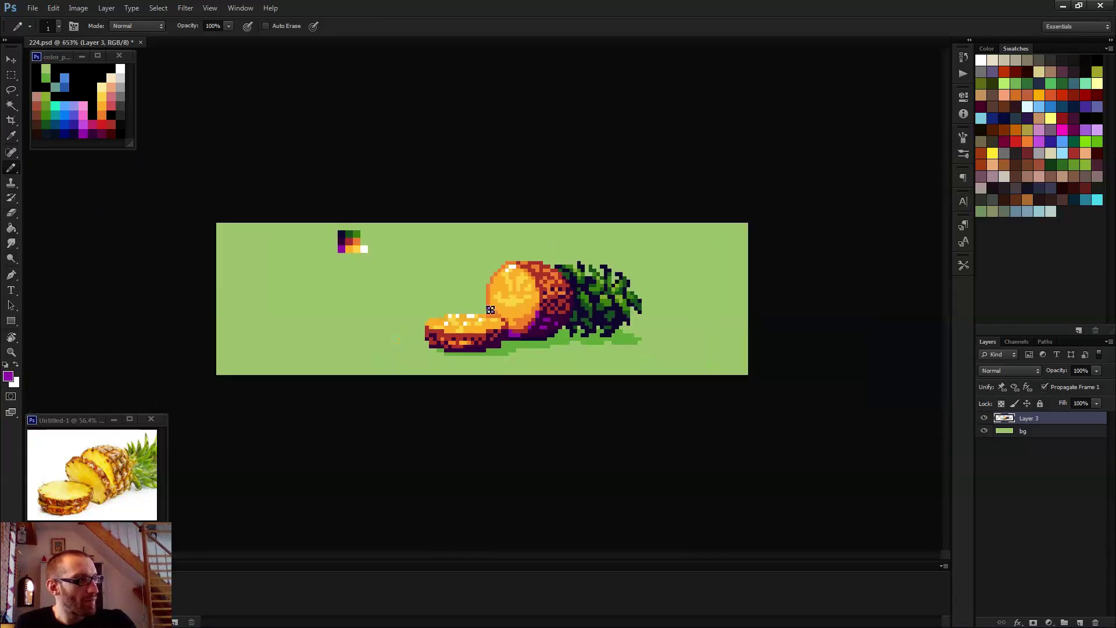
pyautogui.scroll(-4, 494, 313)
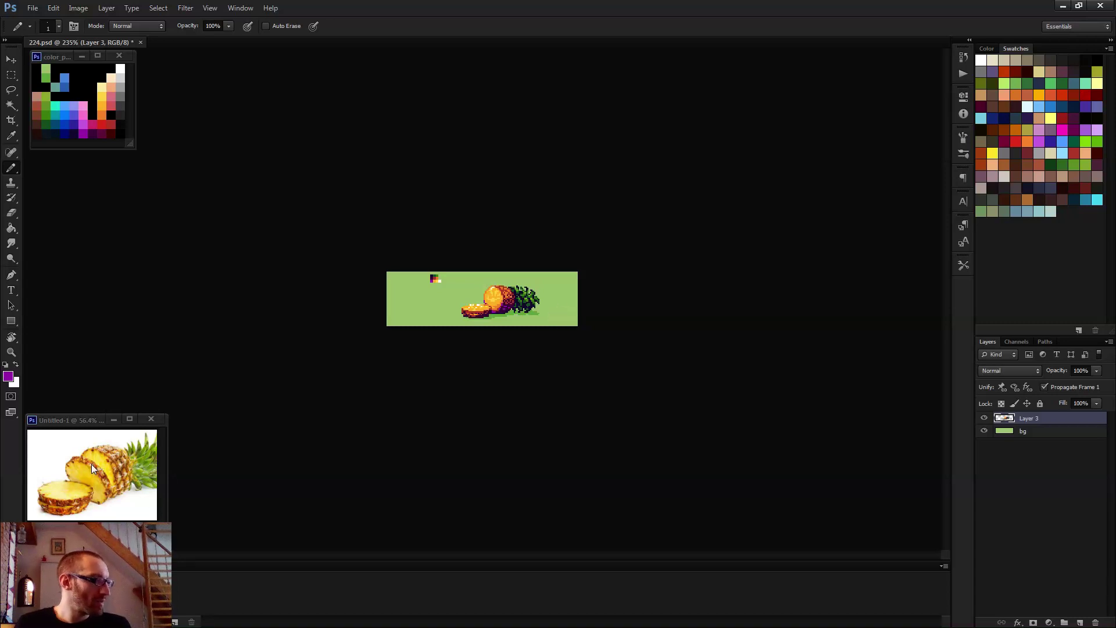
# - Sample the rind red and paint red pixels on the pineapple's top and left edge, undoing a misplaced one
pyautogui.scroll(5, 546, 287)
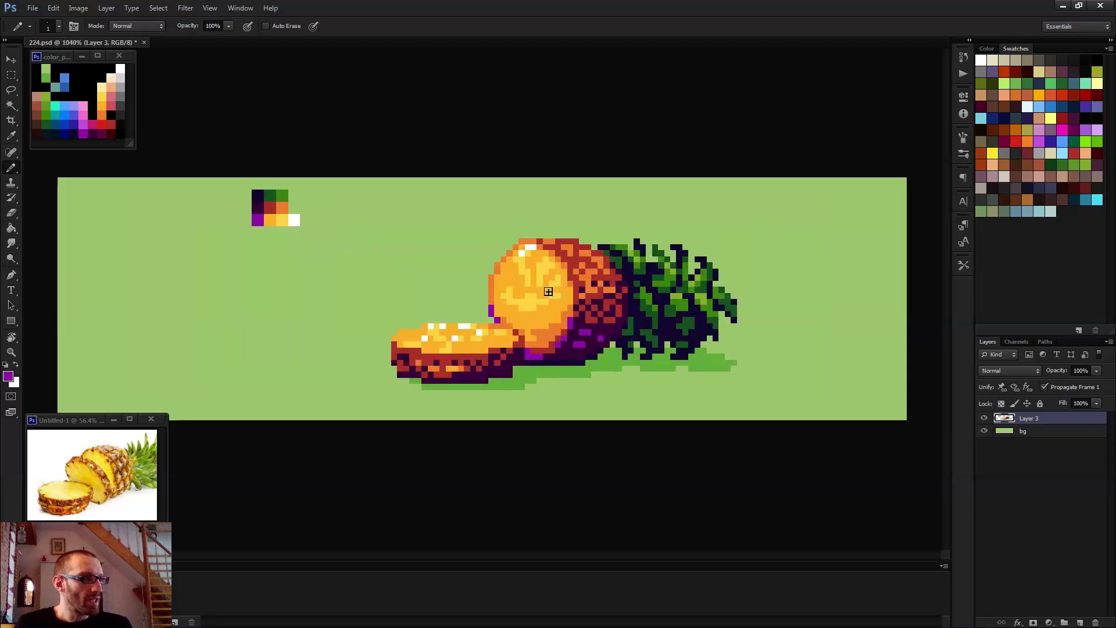
pyautogui.scroll(2, 506, 279)
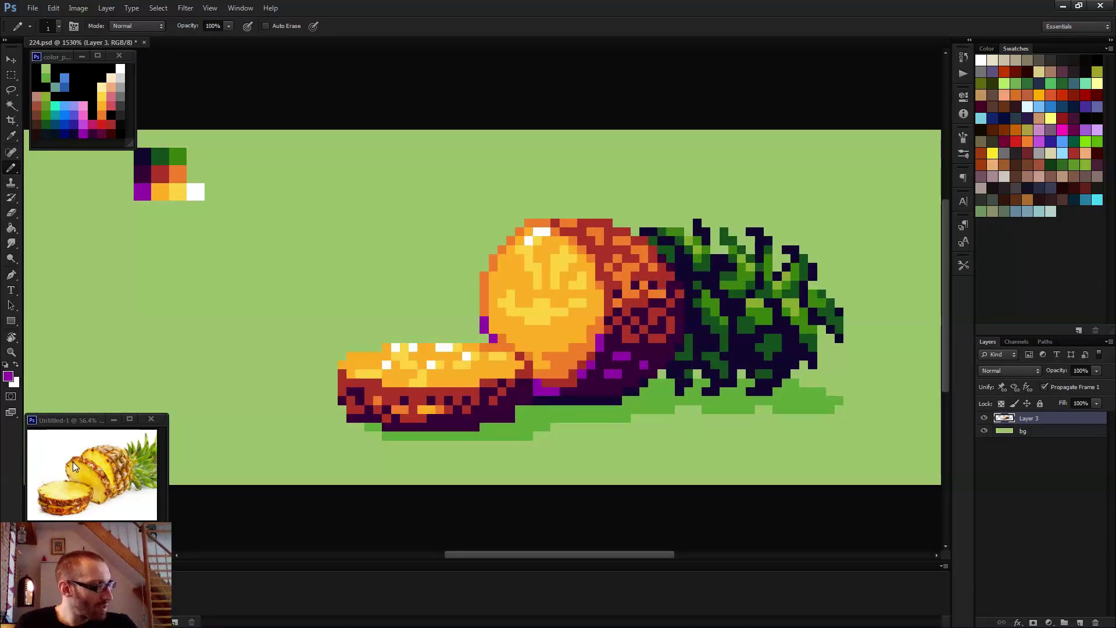
pyautogui.scroll(2, 599, 240)
pyautogui.keyDown('alt'); pyautogui.click(592, 241); pyautogui.keyUp('alt')
pyautogui.click(558, 254)
pyautogui.click(516, 239)
pyautogui.hotkey('ctrl', 'z')
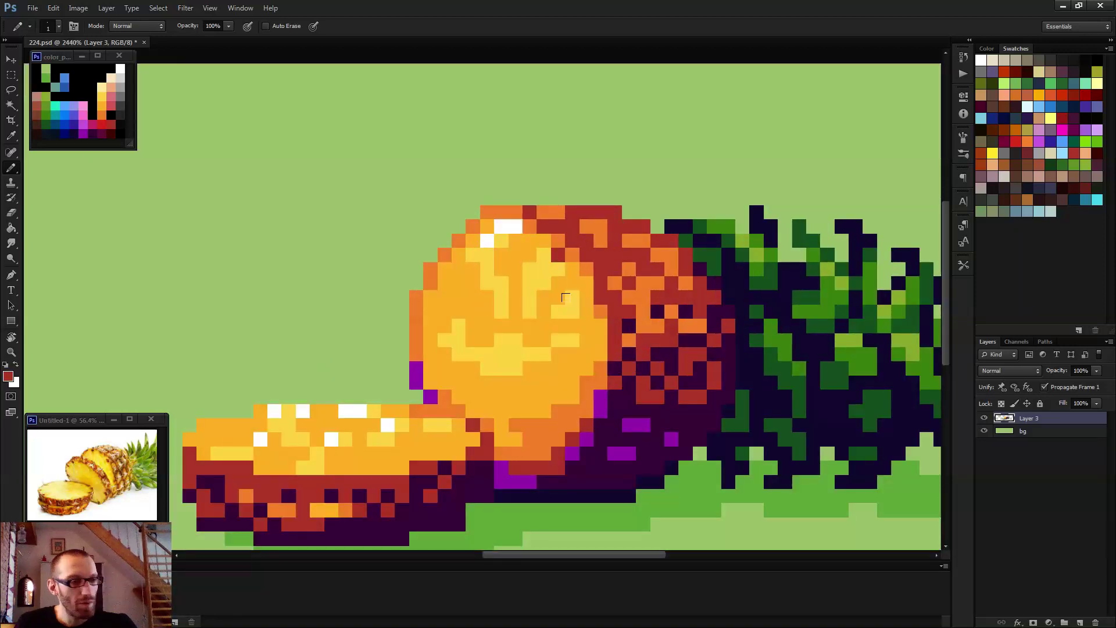
pyautogui.click(440, 265)
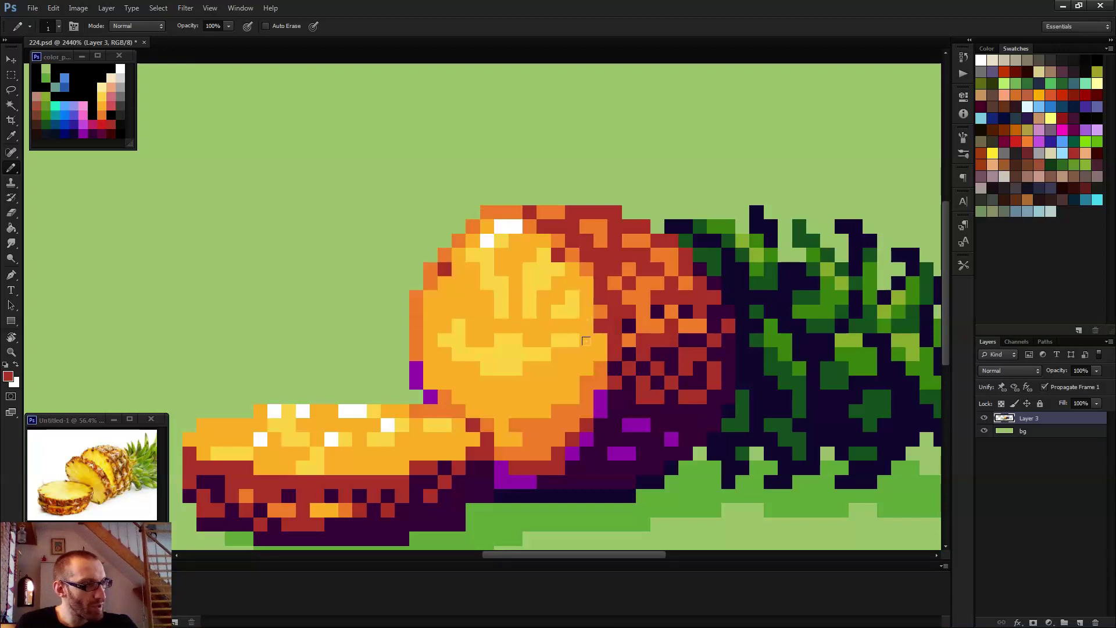
# - Sample the slice orange, the rind red again, then the purple shadow colour
pyautogui.scroll(-6, 573, 360)
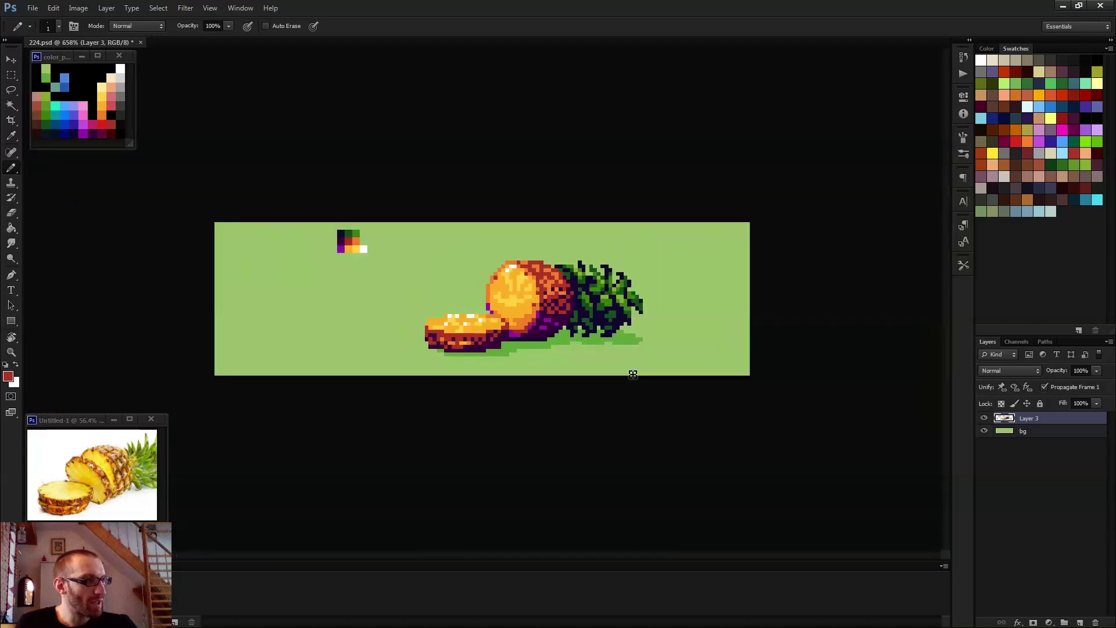
pyautogui.scroll(-1, 628, 378)
pyautogui.scroll(5, 608, 378)
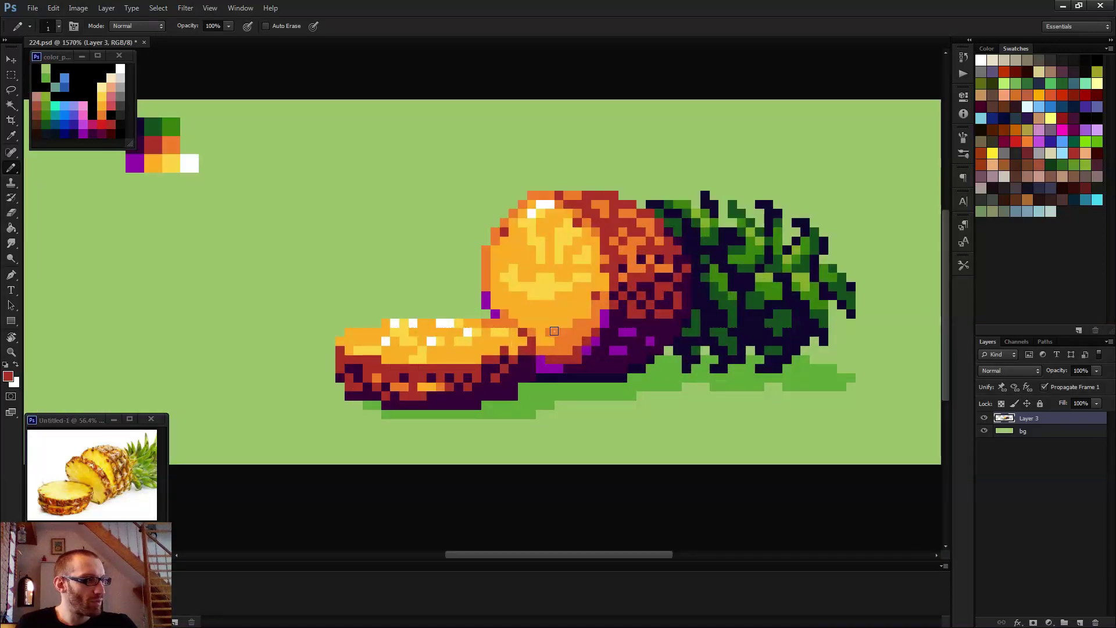
pyautogui.keyDown('alt'); pyautogui.click(513, 343); pyautogui.keyUp('alt')
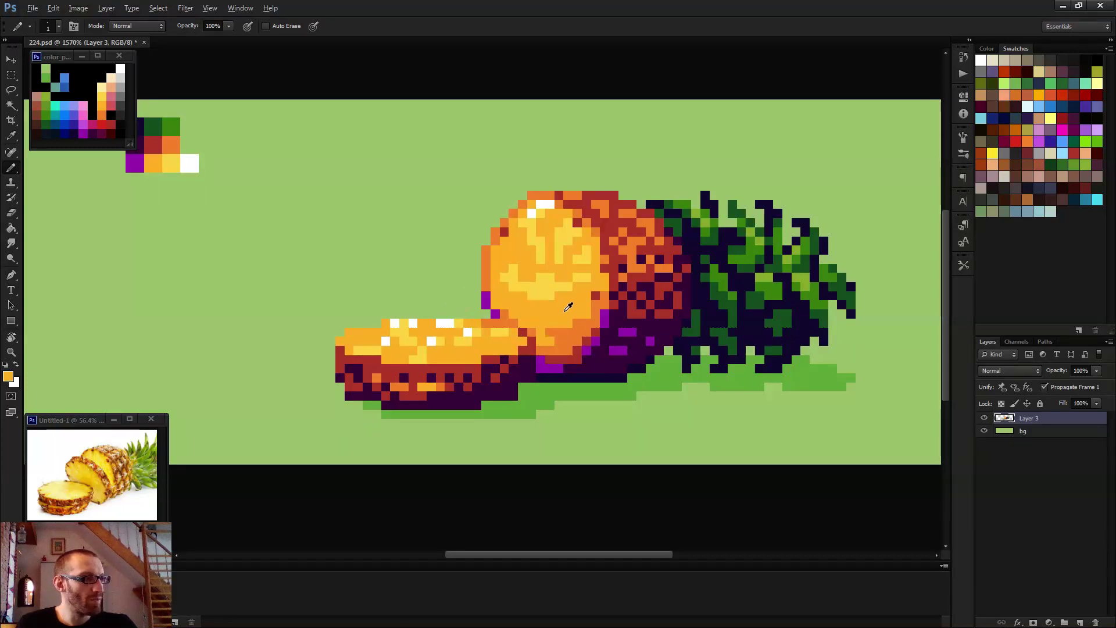
pyautogui.keyDown('alt'); pyautogui.click(606, 290); pyautogui.keyUp('alt')
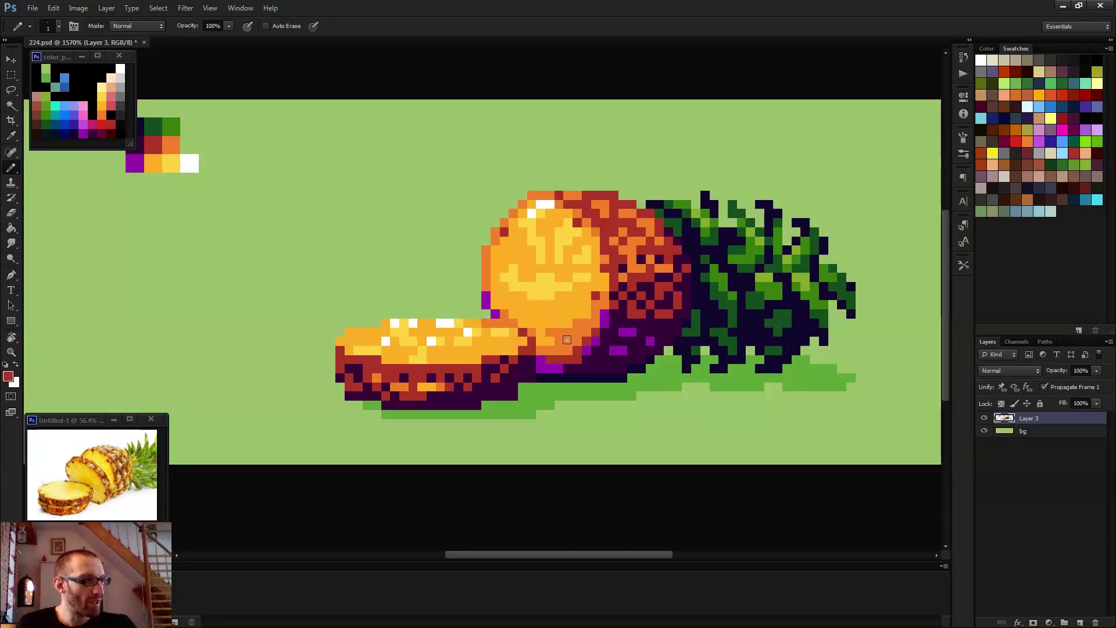
pyautogui.scroll(-2, 571, 337)
pyautogui.scroll(4, 572, 298)
pyautogui.scroll(-3, 572, 298)
pyautogui.scroll(2, 572, 298)
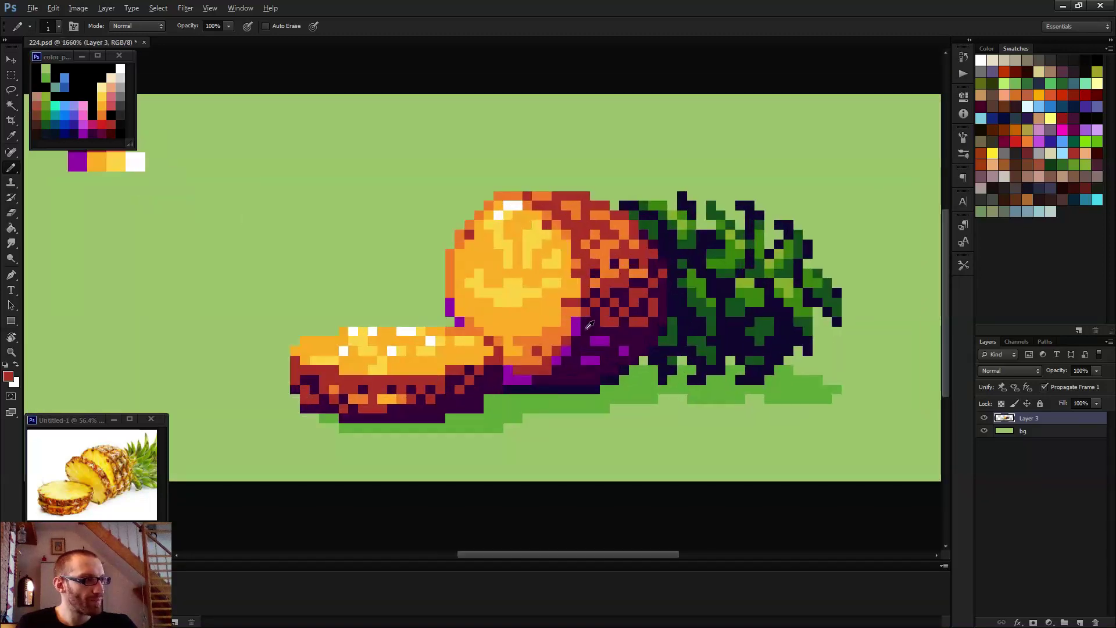
pyautogui.keyDown('alt'); pyautogui.click(578, 323); pyautogui.keyUp('alt')
pyautogui.scroll(-5, 602, 326)
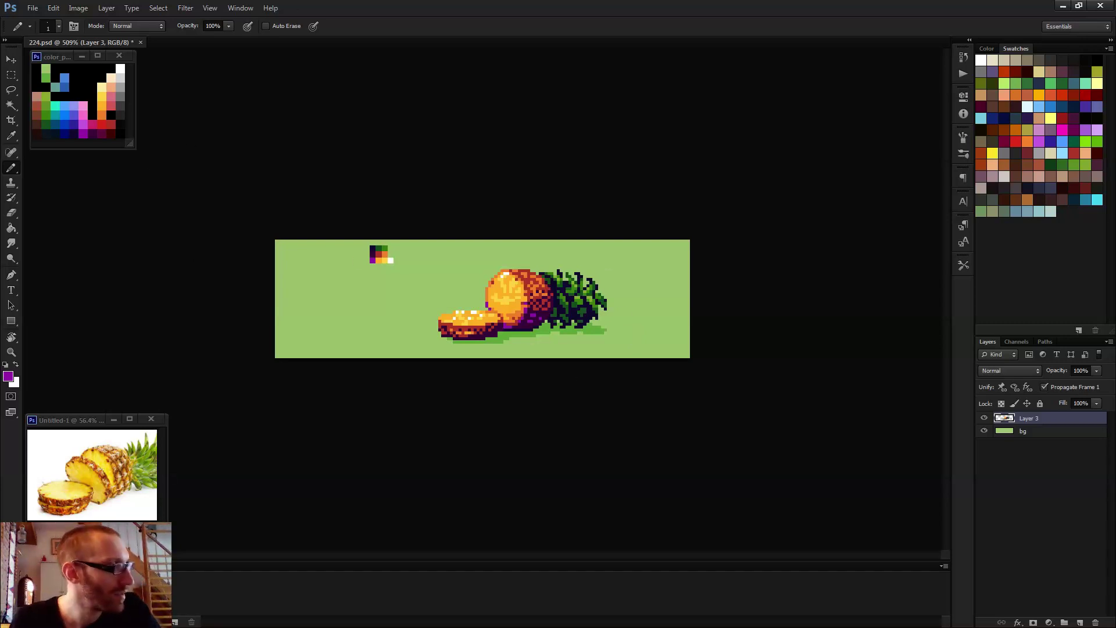
# - Add an olive-green swatch beside the dark green in the palette block
pyautogui.scroll(5, 369, 279)
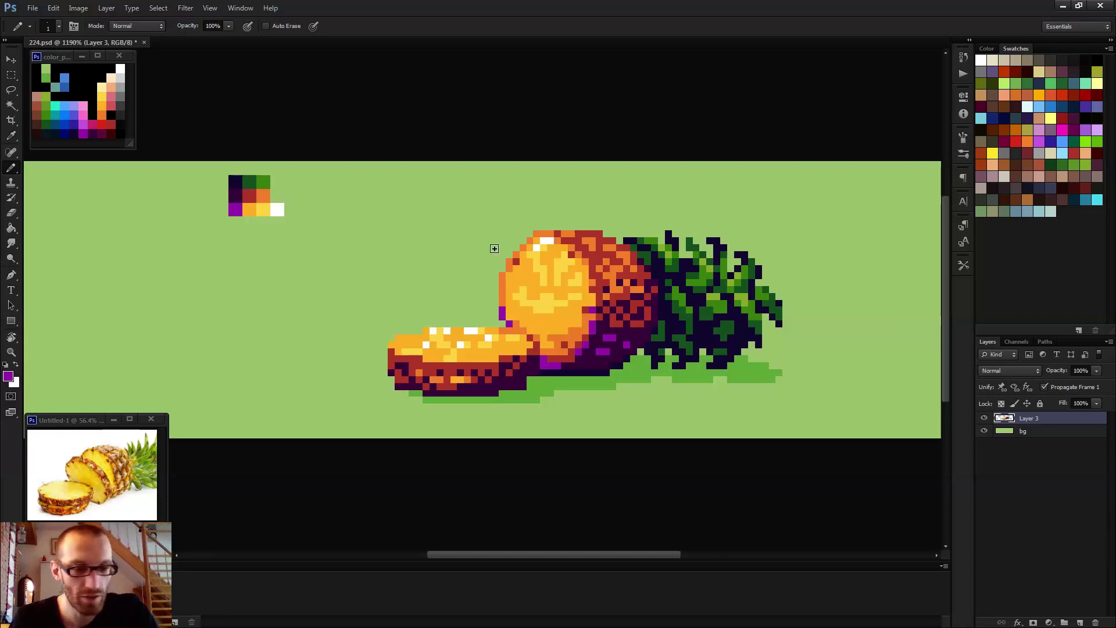
pyautogui.keyDown('alt'); pyautogui.click(250, 220); pyautogui.keyUp('alt')
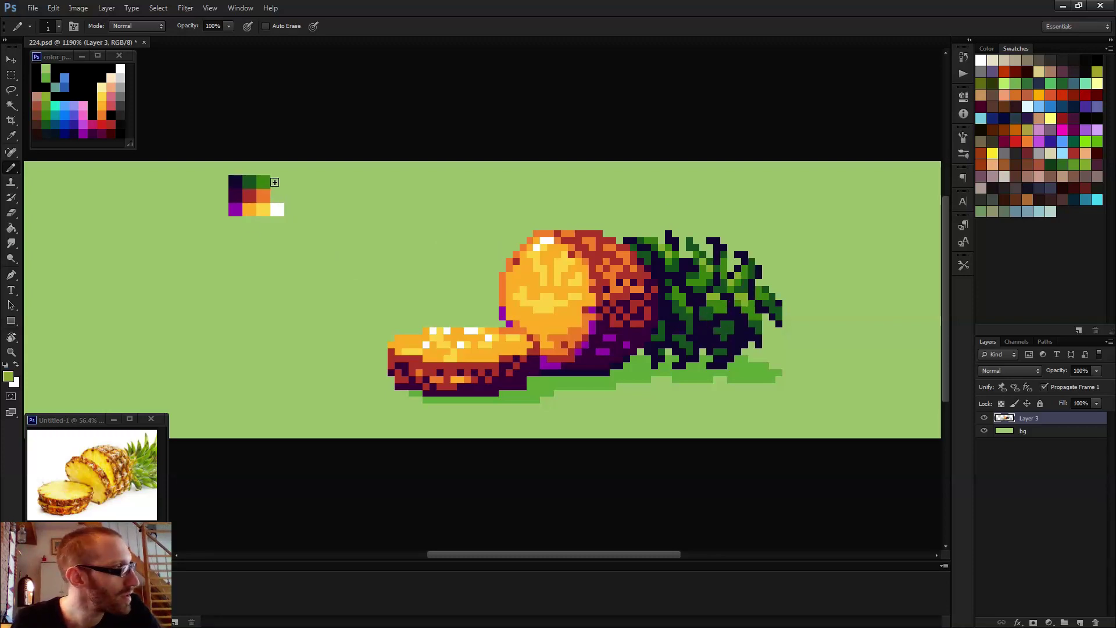
pyautogui.click(275, 182)
pyautogui.press('e')
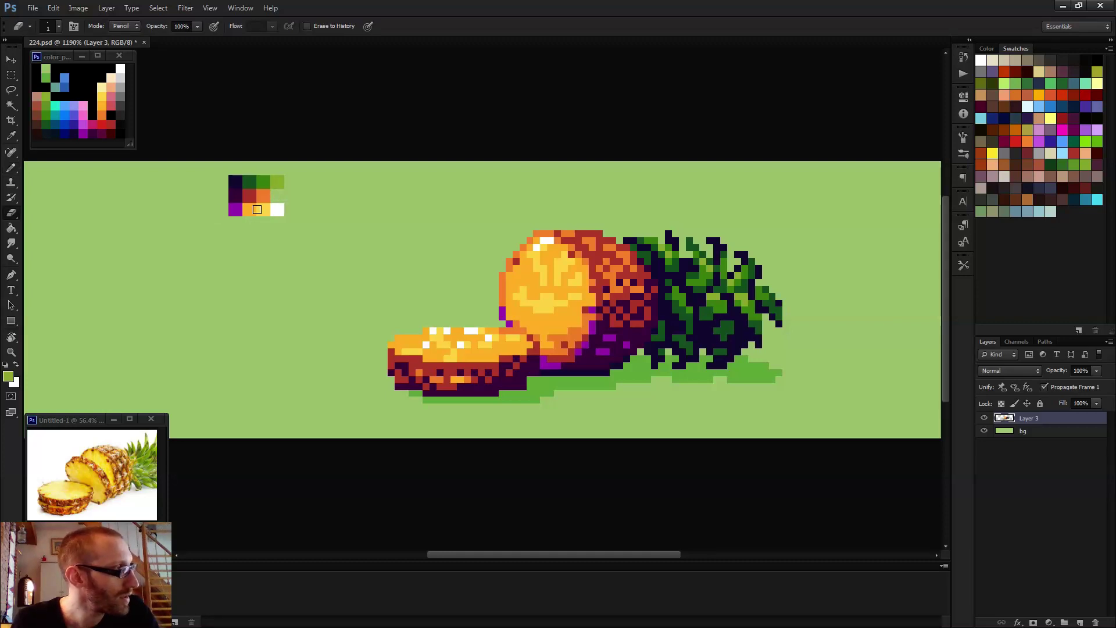
pyautogui.press('b')
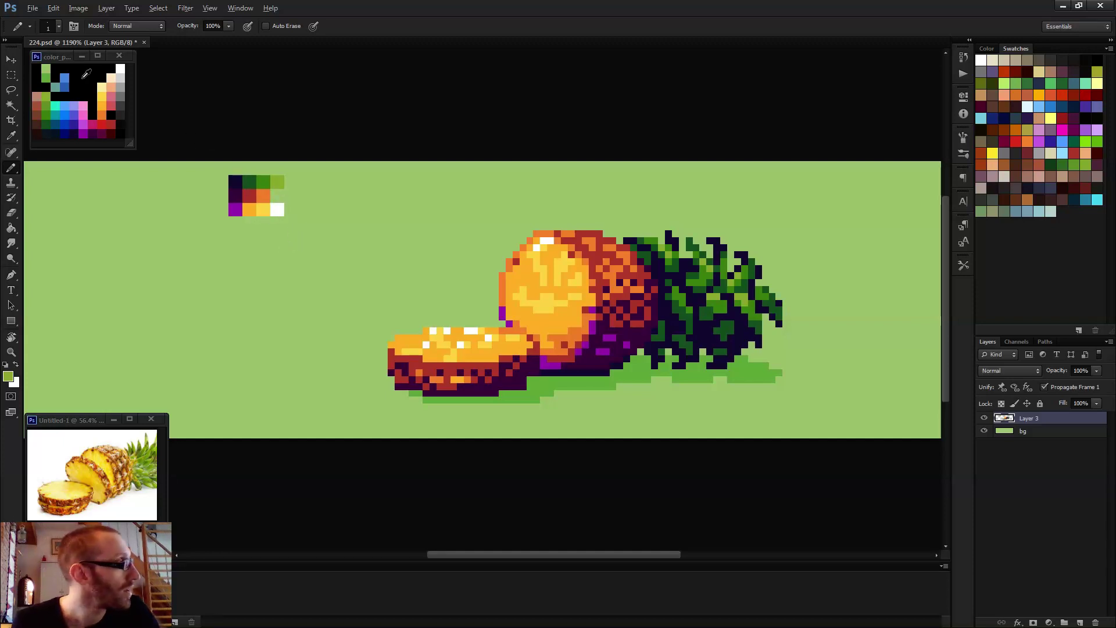
# - Draw a one-pixel black outline around all four sides of the palette block
pyautogui.press('d')
pyautogui.click(224, 172)
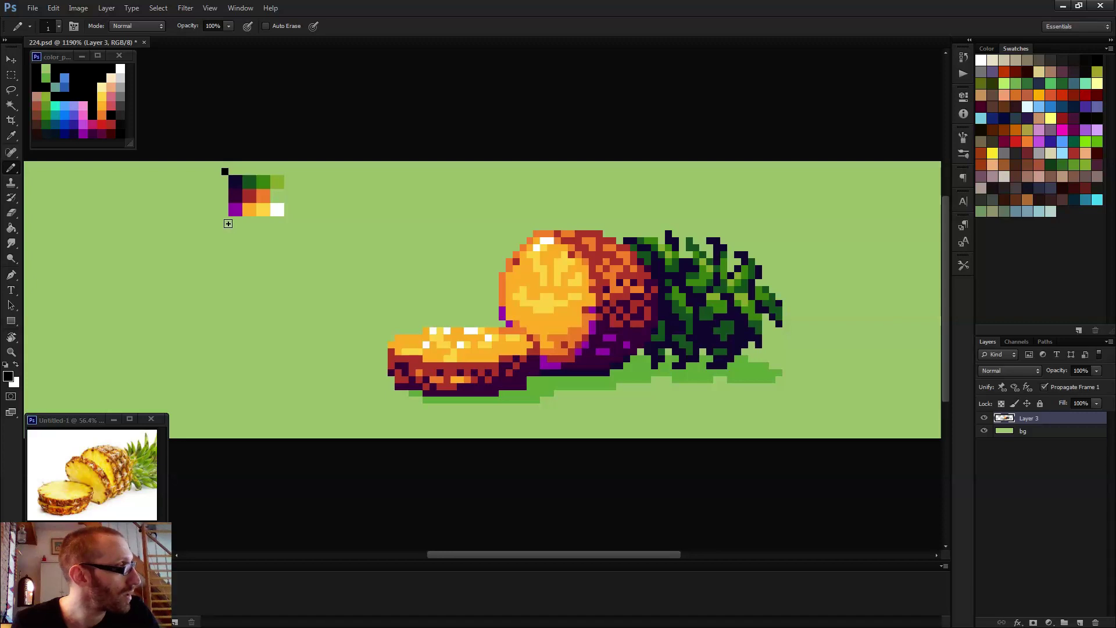
pyautogui.keyDown('shift'); pyautogui.click(228, 223); pyautogui.keyUp('shift')
pyautogui.keyDown('shift'); pyautogui.click(289, 225); pyautogui.keyUp('shift')
pyautogui.keyDown('shift'); pyautogui.click(291, 173); pyautogui.keyUp('shift')
pyautogui.keyDown('shift'); pyautogui.click(231, 172); pyautogui.keyUp('shift')
pyautogui.scroll(-3, 231, 172)
# - Select the outlined palette block and move it across the canvas
pyautogui.press('m')
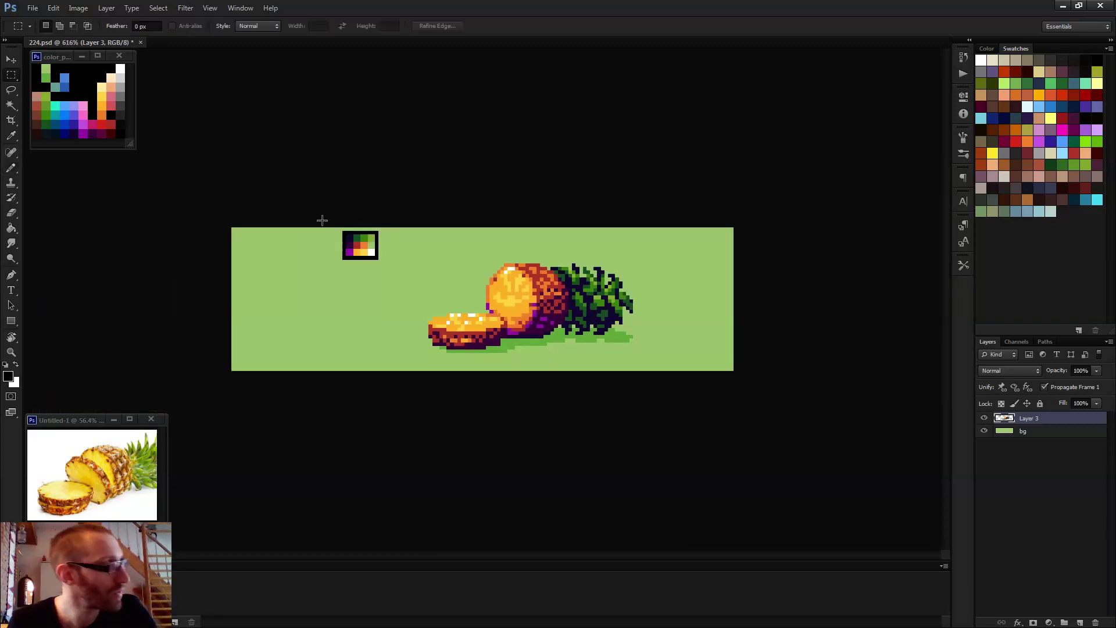
pyautogui.moveTo(322, 221); pyautogui.dragTo(266, 259)
pyautogui.press('v')
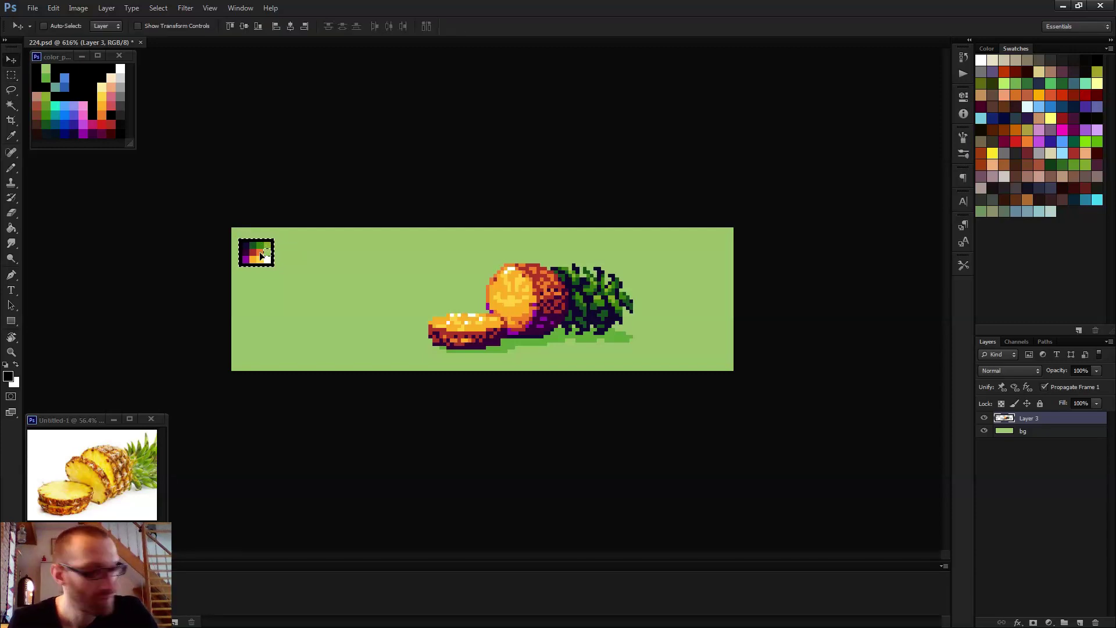
pyautogui.moveTo(269, 252); pyautogui.dragTo(408, 260)
pyautogui.press('m')
pyautogui.hotkey('ctrl', 'd')
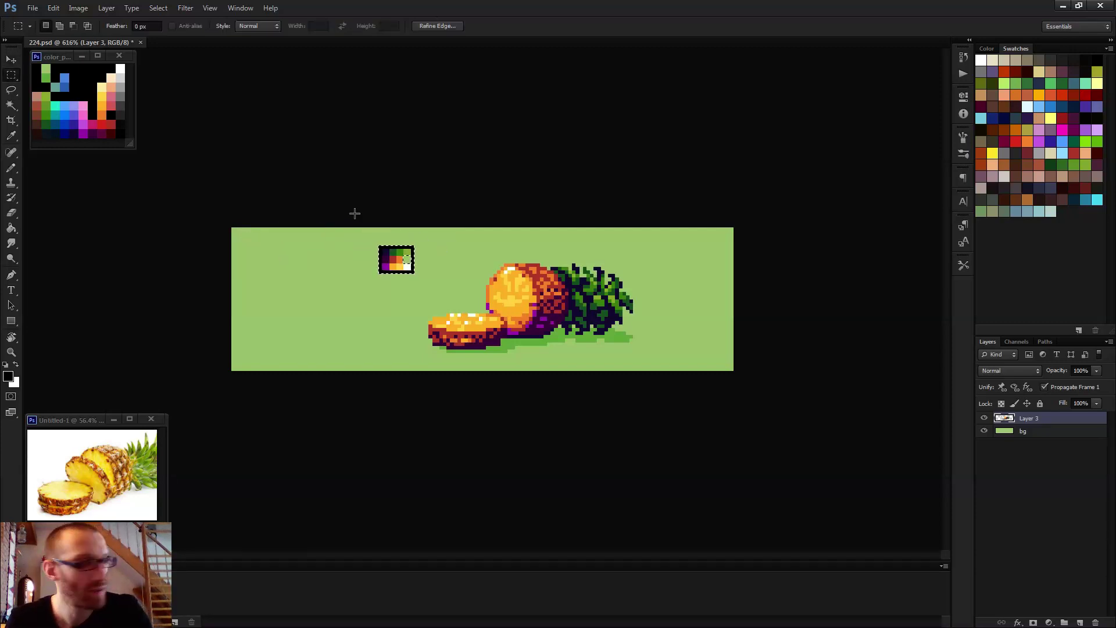
# - Nudge the whole artwork layer left and down to centre the pineapple
pyautogui.press('v')
pyautogui.press('Left')
pyautogui.press('Left')
pyautogui.press('Left')
pyautogui.press('Left')
pyautogui.press('Left')
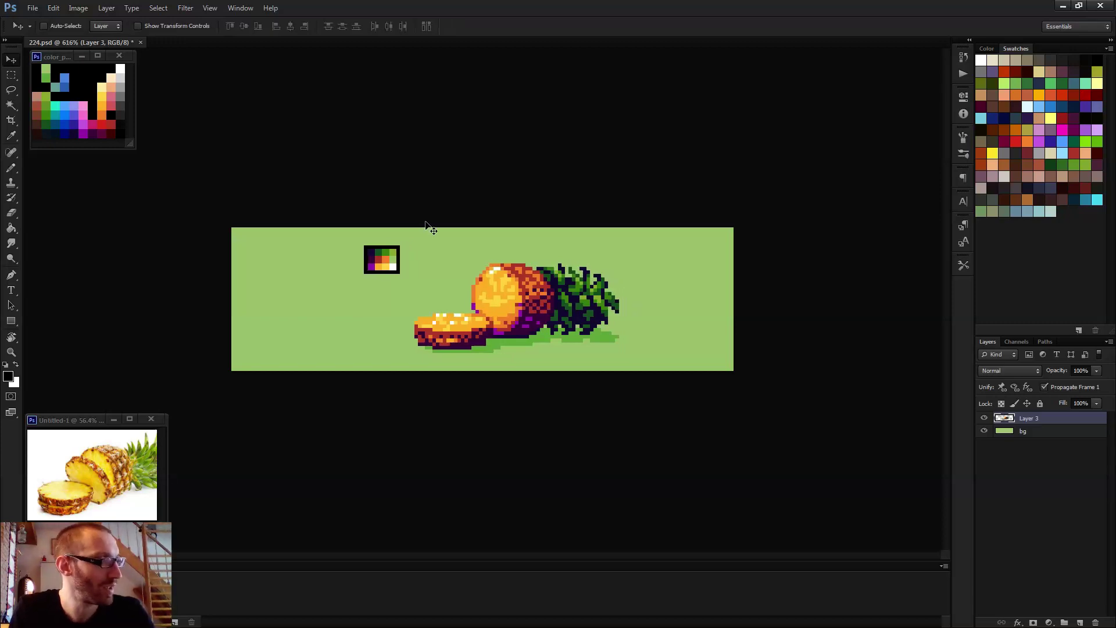
pyautogui.press('Left')
pyautogui.press('Left')
pyautogui.press('Down')
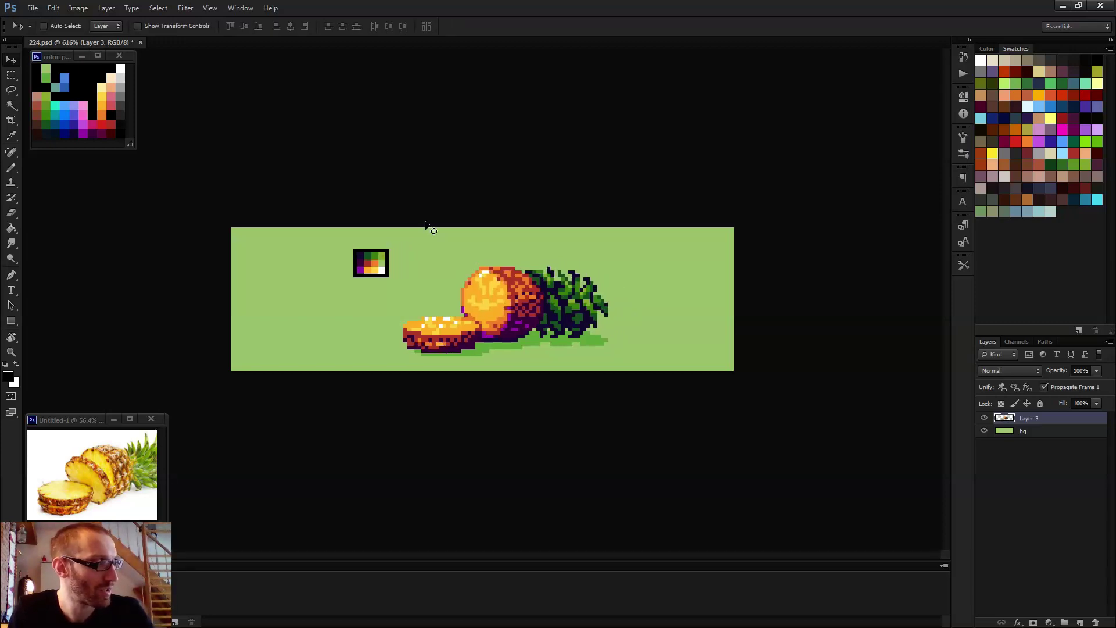
pyautogui.press('Left')
pyautogui.press('Up')
pyautogui.press('Down')
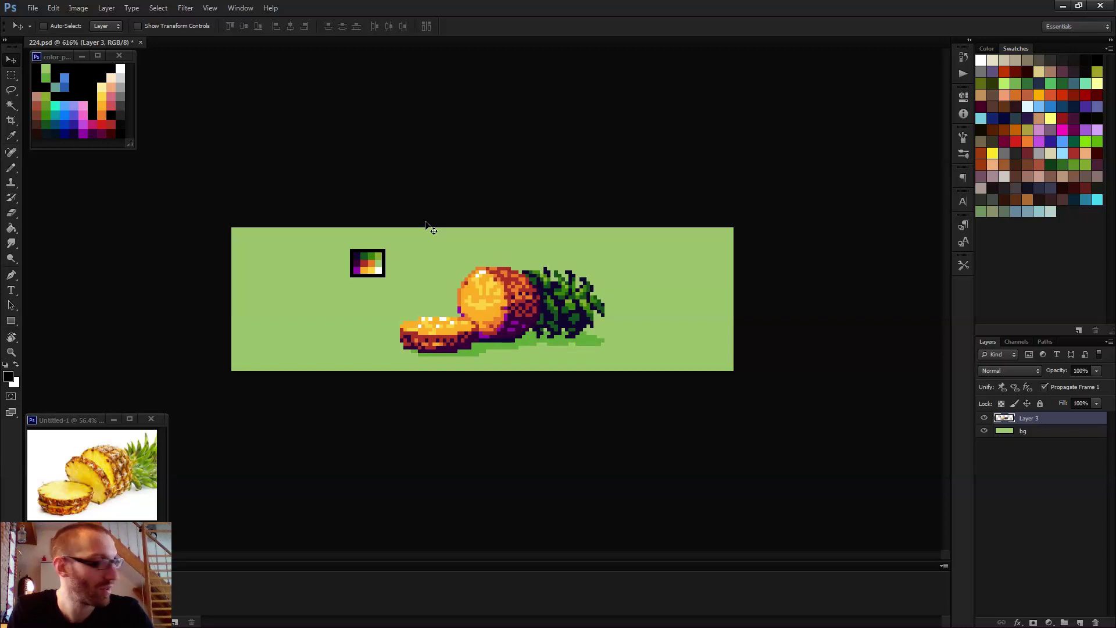
# - Nudge the palette block one pixel right and down into the corner, deselect, and save
pyautogui.press('m')
pyautogui.moveTo(347, 245); pyautogui.dragTo(260, 258)
pyautogui.press('v')
pyautogui.press('Right')
pyautogui.press('Right')
pyautogui.press('Down')
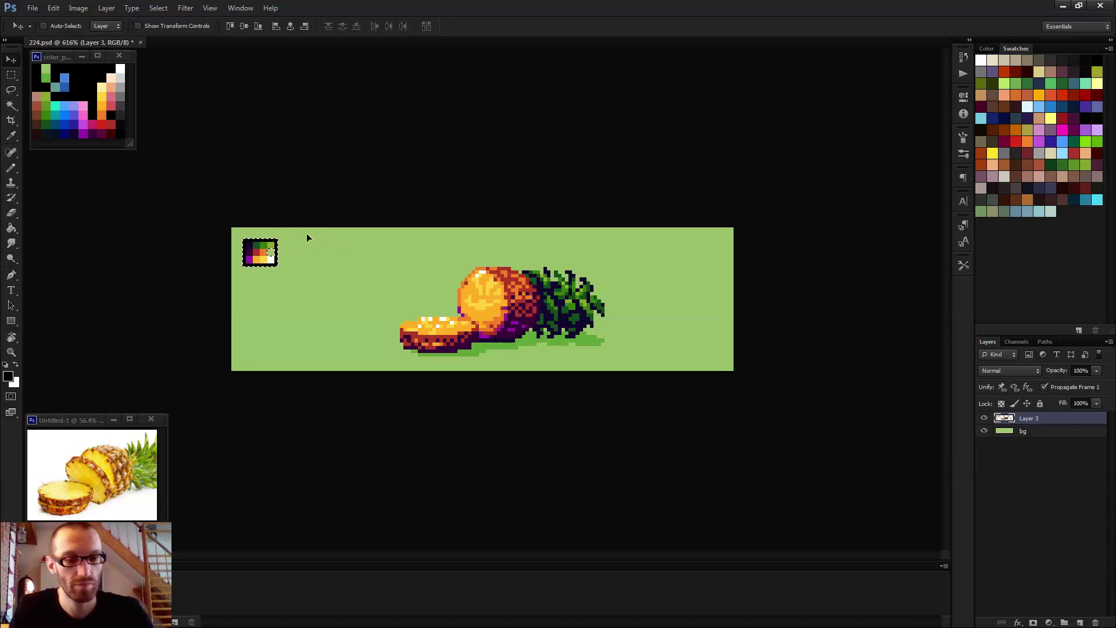
pyautogui.hotkey('ctrl', 'd')
pyautogui.hotkey('ctrl', 's')
pyautogui.scroll(-3, 382, 275)
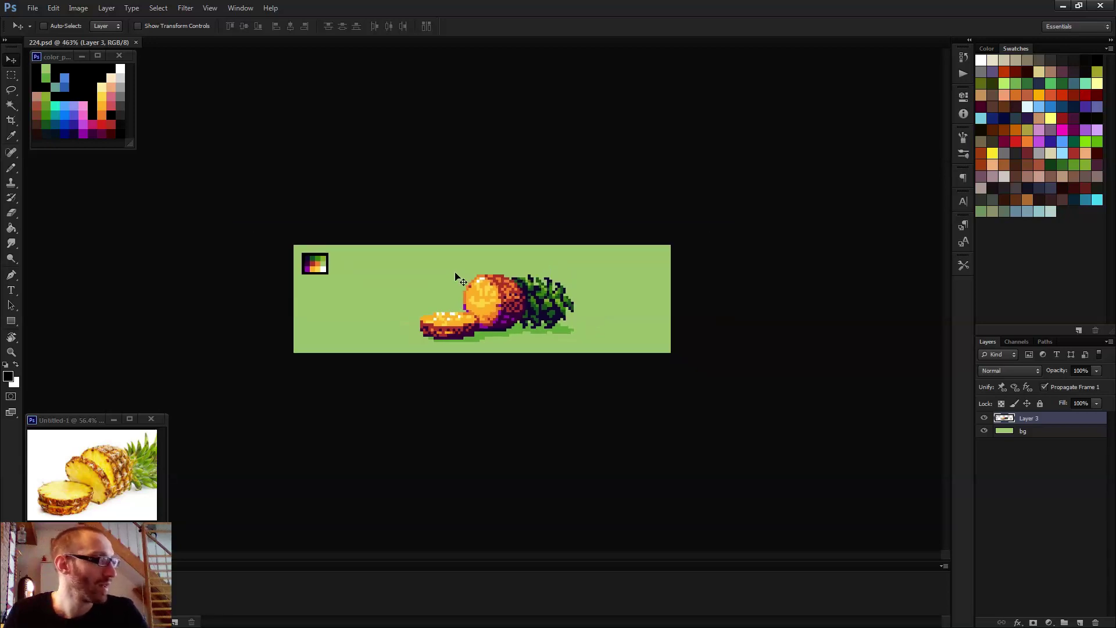